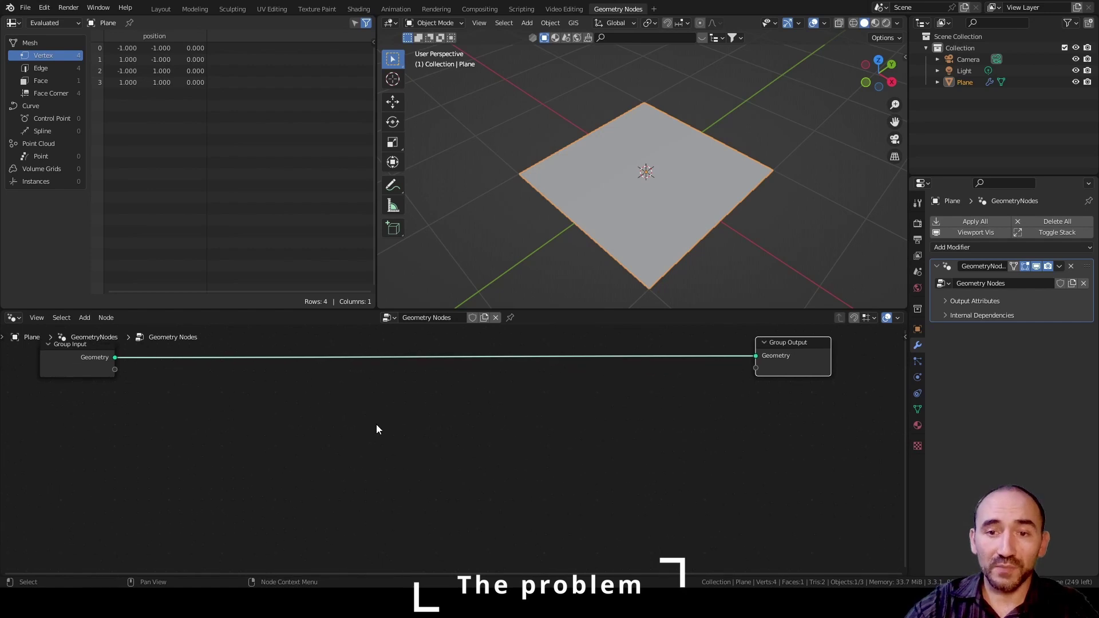
Insert a Mesh to Curve node between Group Input and Group Output
{"action": "key", "text": "F3"}
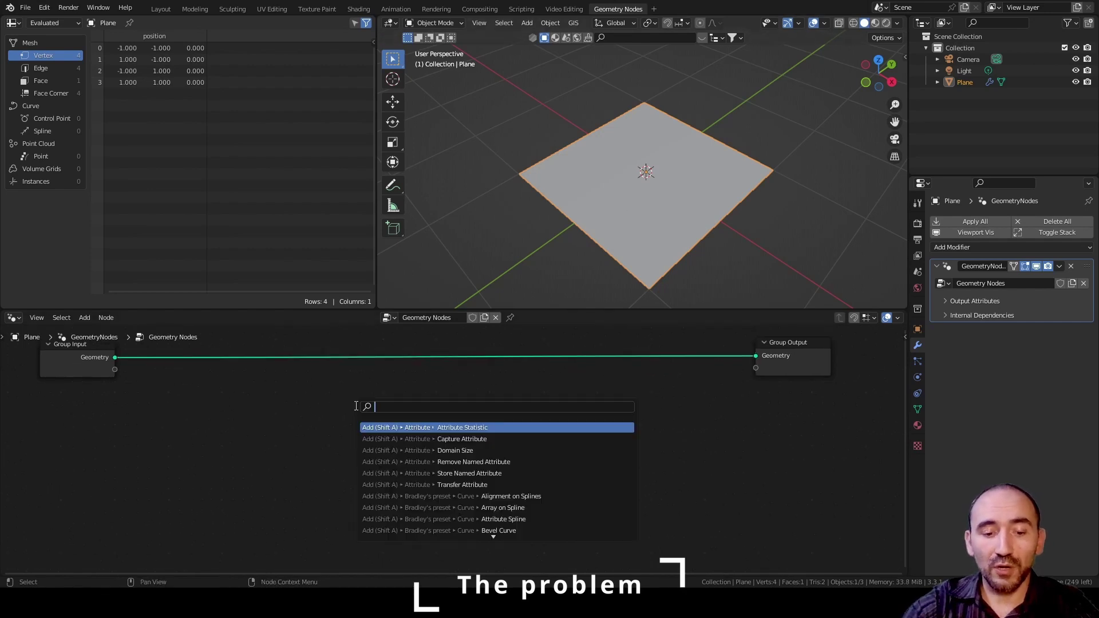
{"action": "type", "text": "mesh to curv"}
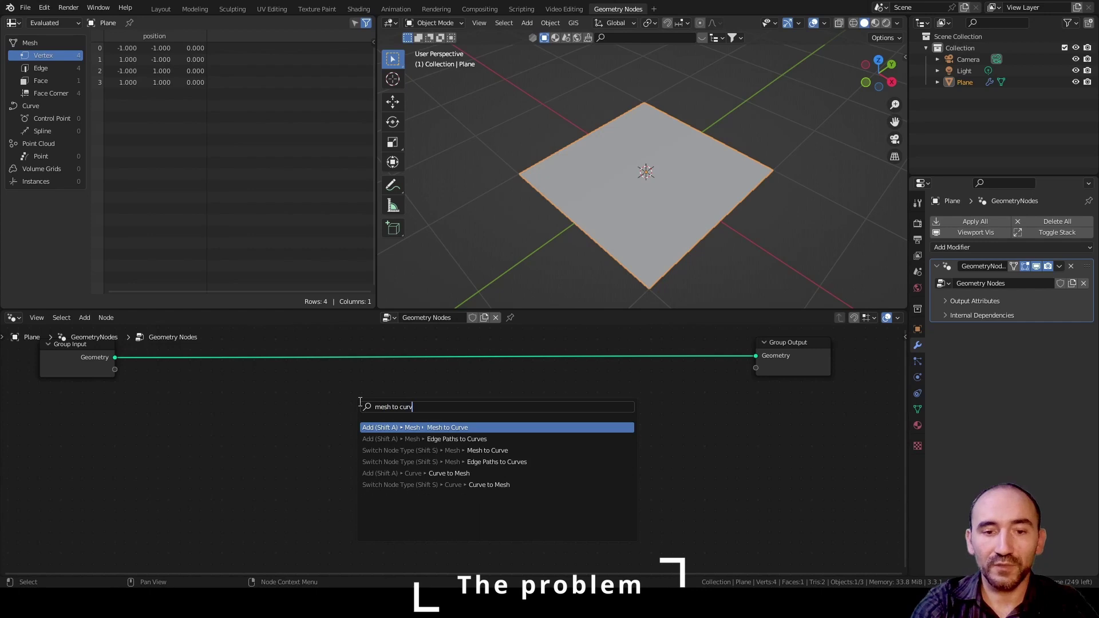
{"action": "key", "text": "Return"}
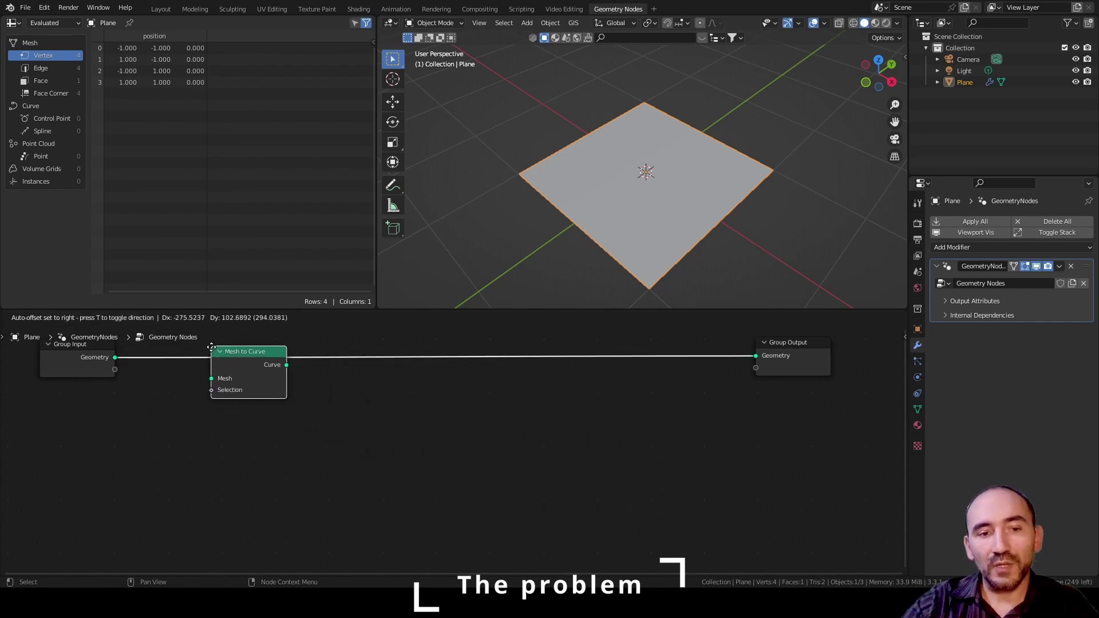
{"action": "left_click", "coordinate": [177, 347]}
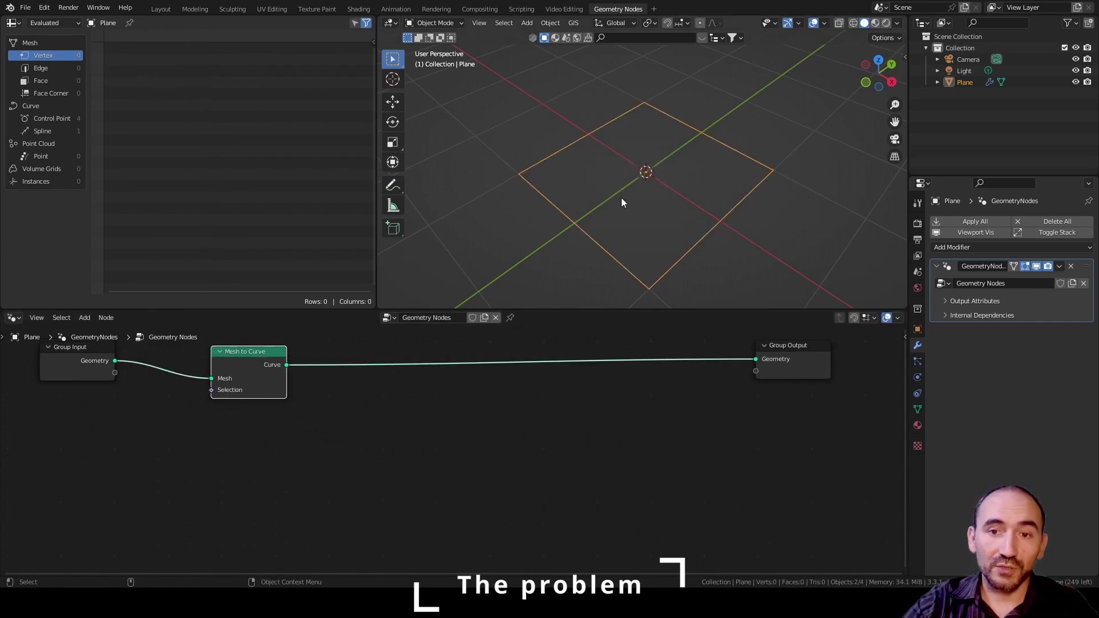
Insert a Trim Curve node between Mesh to Curve and Group Output
{"action": "left_click", "coordinate": [393, 360]}
{"action": "key", "text": "F3"}
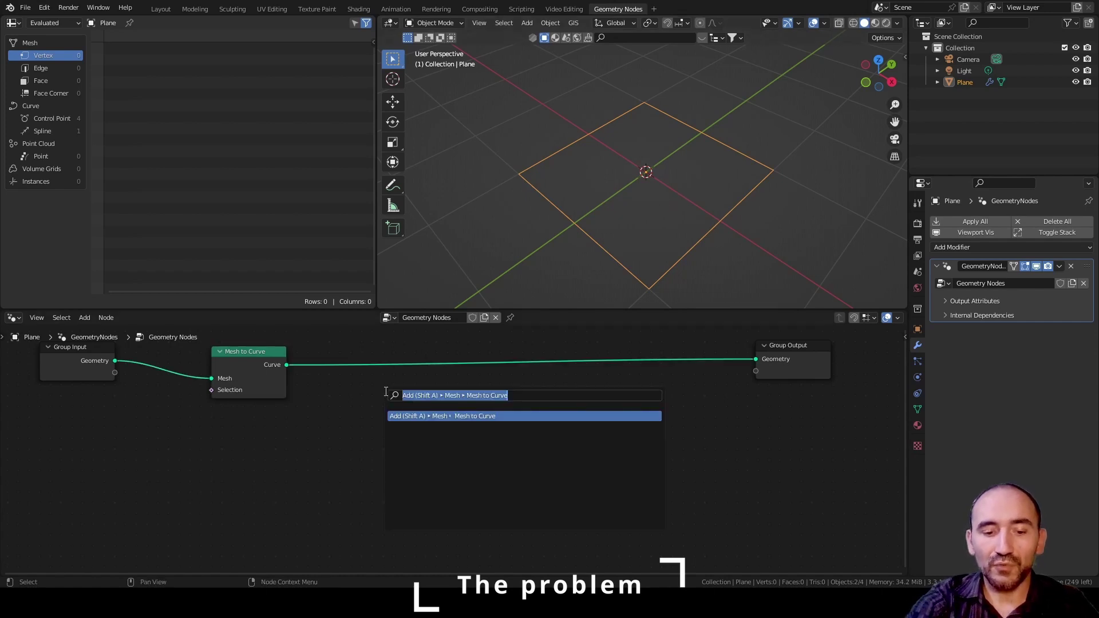
{"action": "type", "text": "trim cu"}
{"action": "key", "text": "Return"}
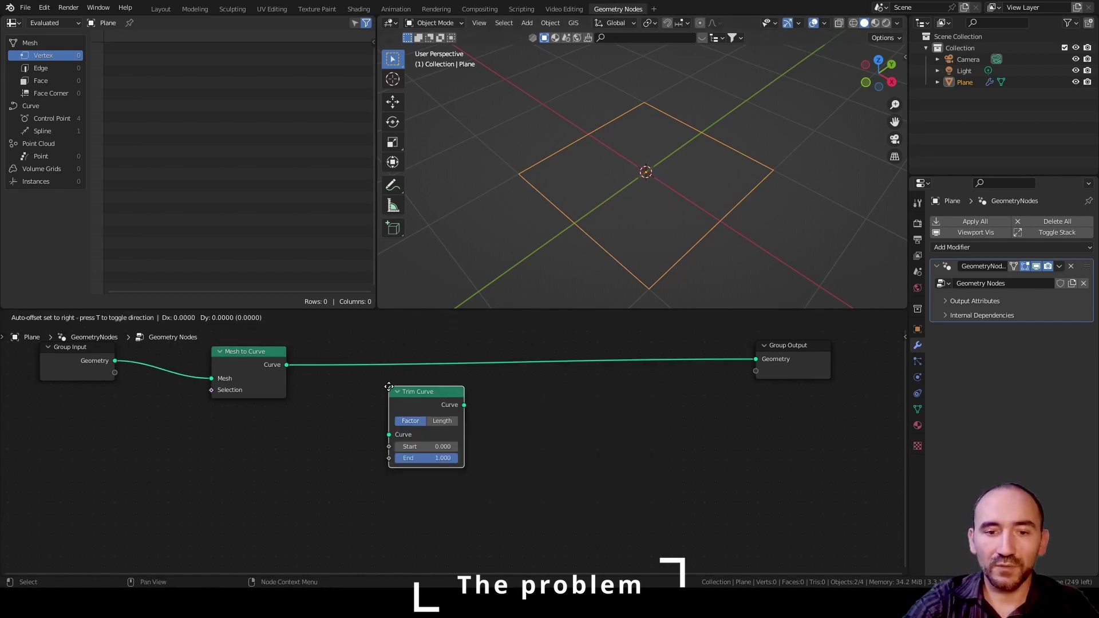
{"action": "left_click", "coordinate": [522, 359]}
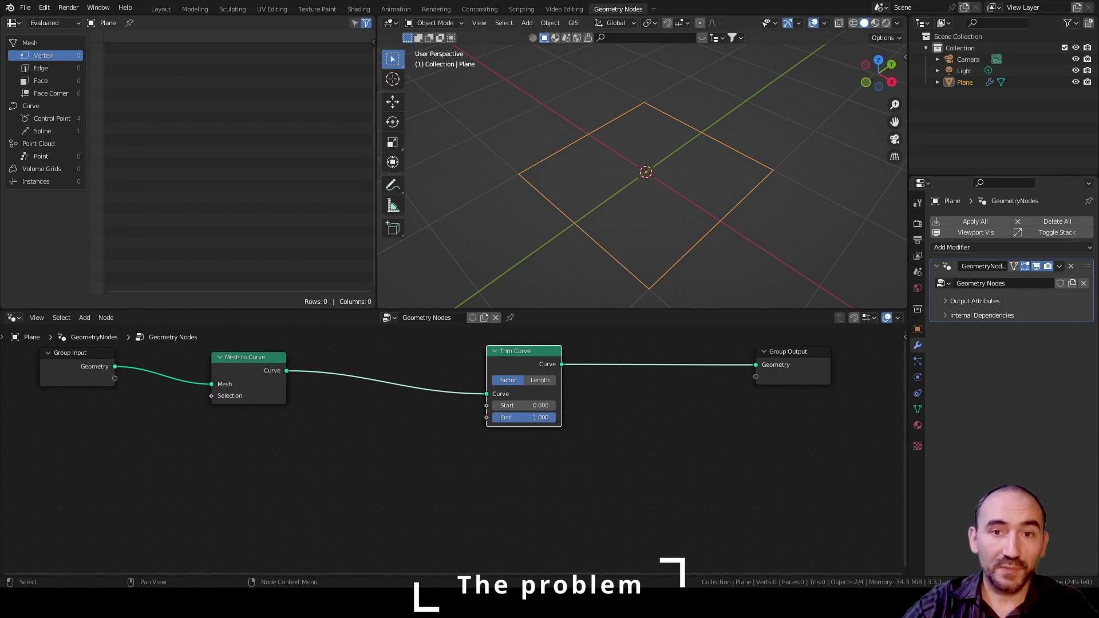
Insert a Set Spline Cyclic node between Mesh to Curve and Trim Curve
{"action": "left_click", "coordinate": [414, 432]}
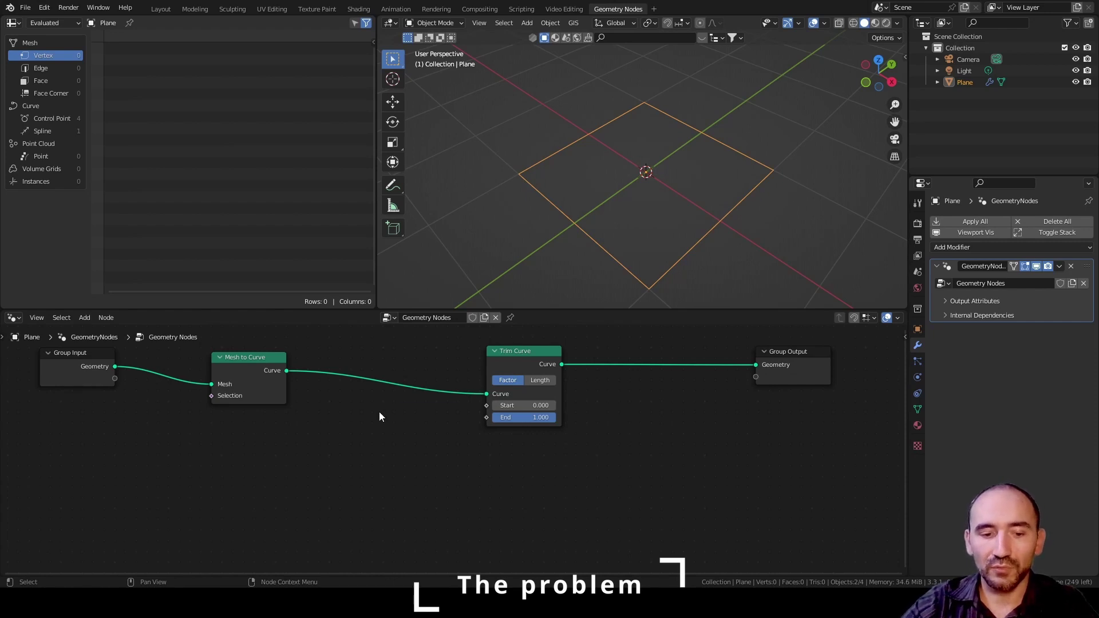
{"action": "key", "text": "F3"}
{"action": "type", "text": "set cy"}
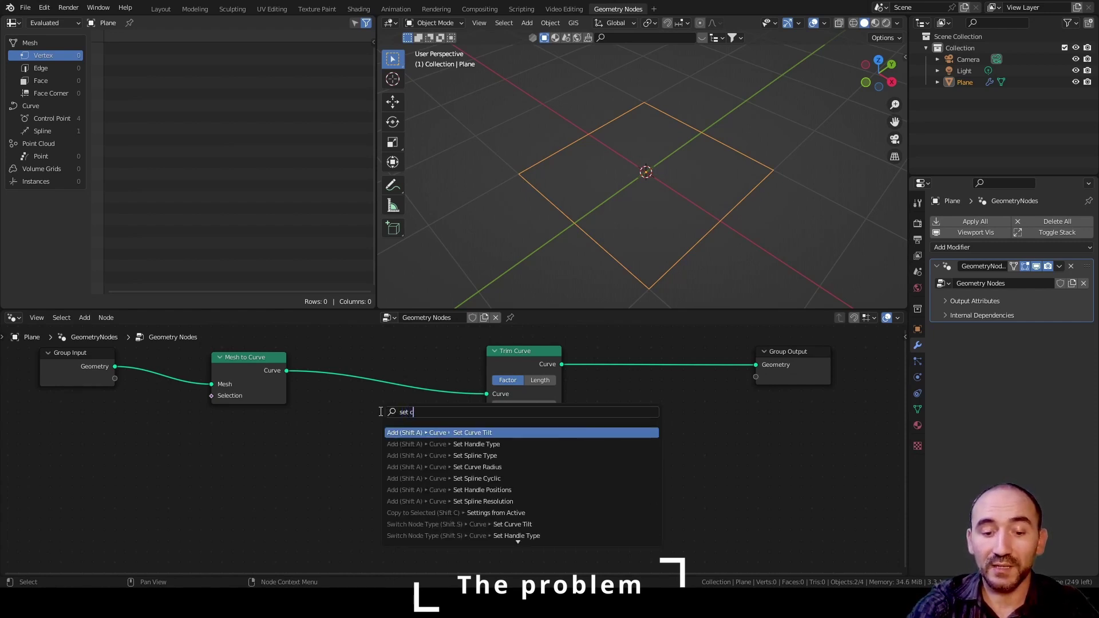
{"action": "key", "text": "Return"}
{"action": "left_click", "coordinate": [359, 364]}
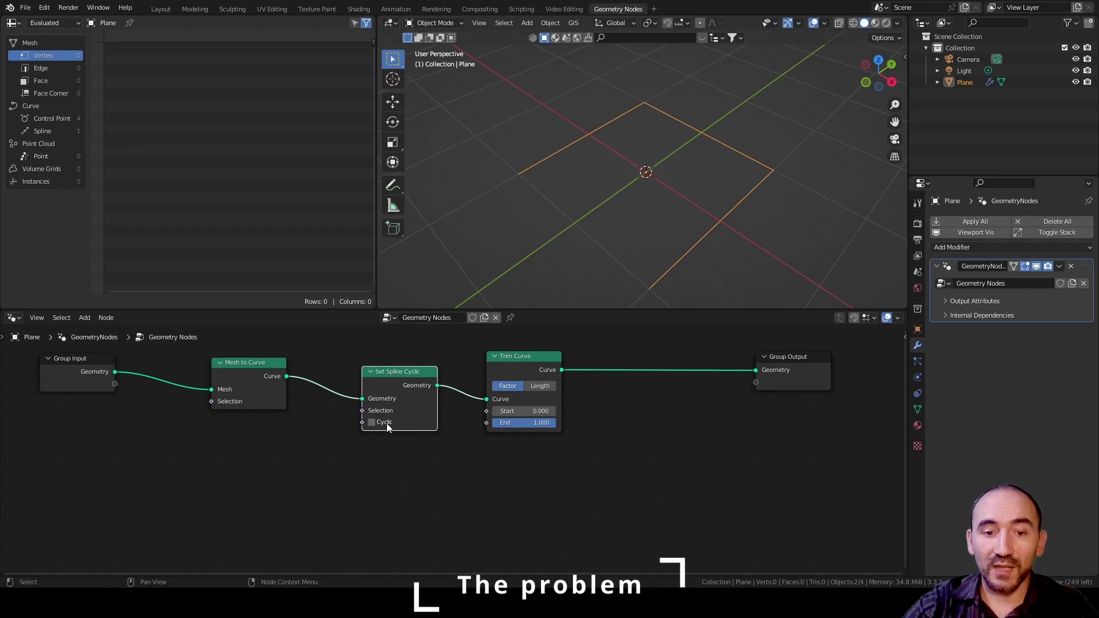
{"action": "mouse_move", "coordinate": [537, 422]}
{"action": "left_mouse_down"}
{"action": "mouse_move", "coordinate": [476, 422]}
{"action": "mouse_move", "coordinate": [536, 422]}
{"action": "left_mouse_up"}
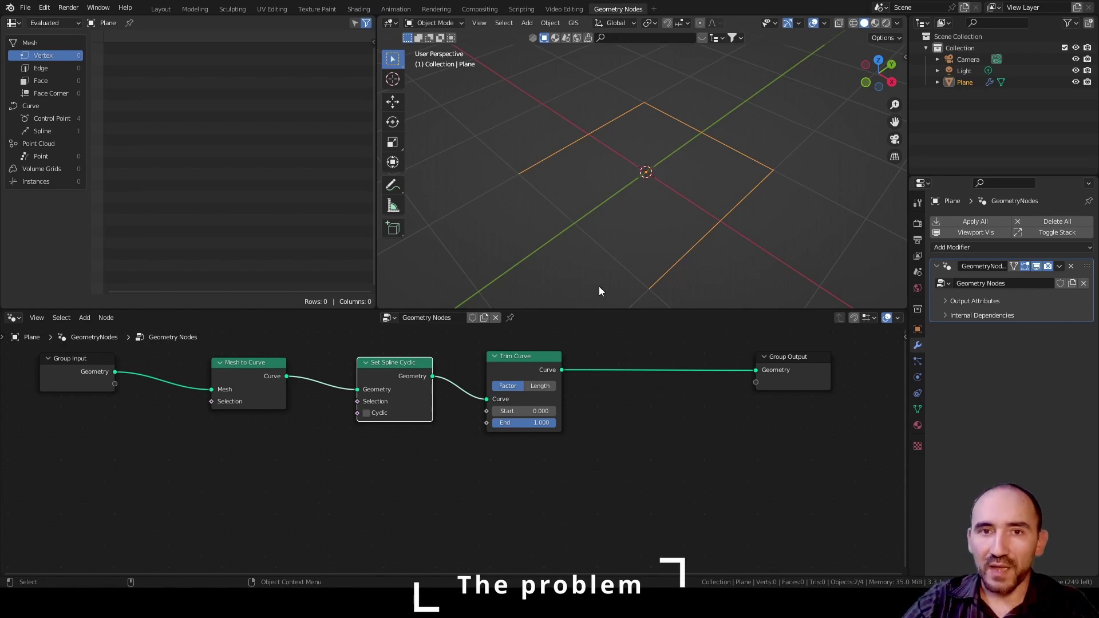
Rename the Plane object as "Single curve mesh"
{"action": "double_click", "coordinate": [996, 82]}
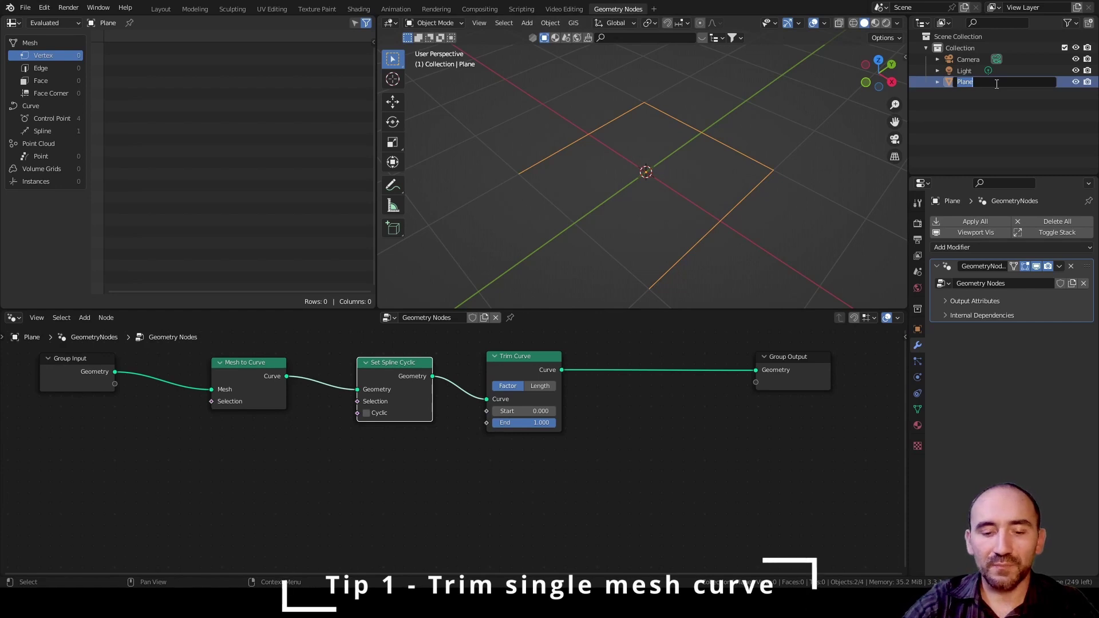
{"action": "type", "text": "Single cur"}
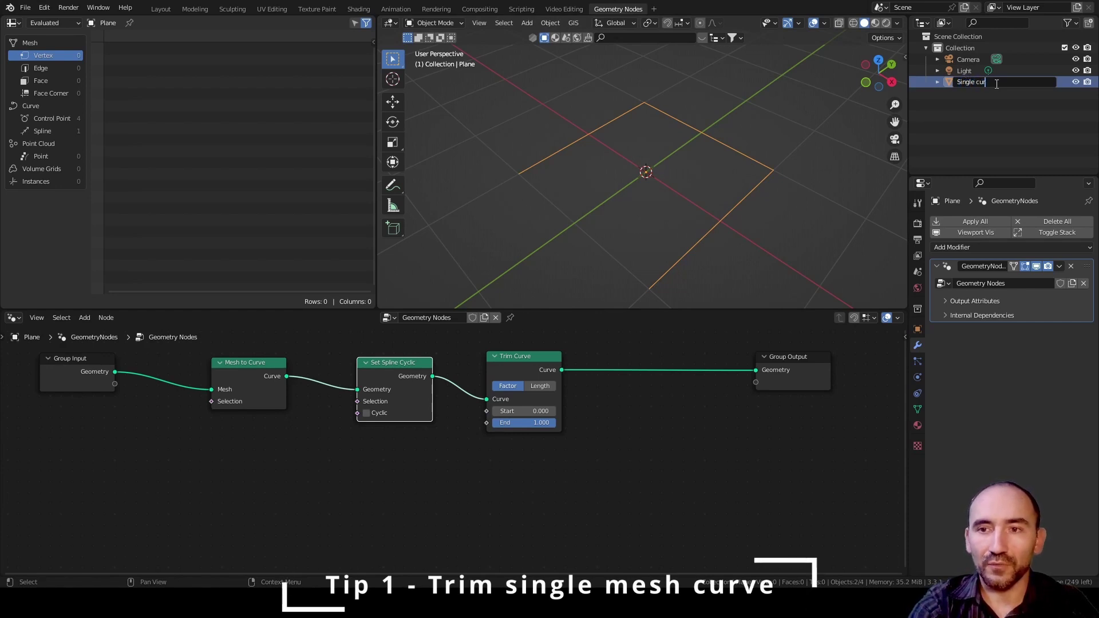
{"action": "type", "text": "ve mesh"}
{"action": "key", "text": "Return"}
Annotate the four corner points of the open curve in the viewport with the numbers 0, 1, 2 and 3
{"action": "left_click", "coordinate": [468, 450]}
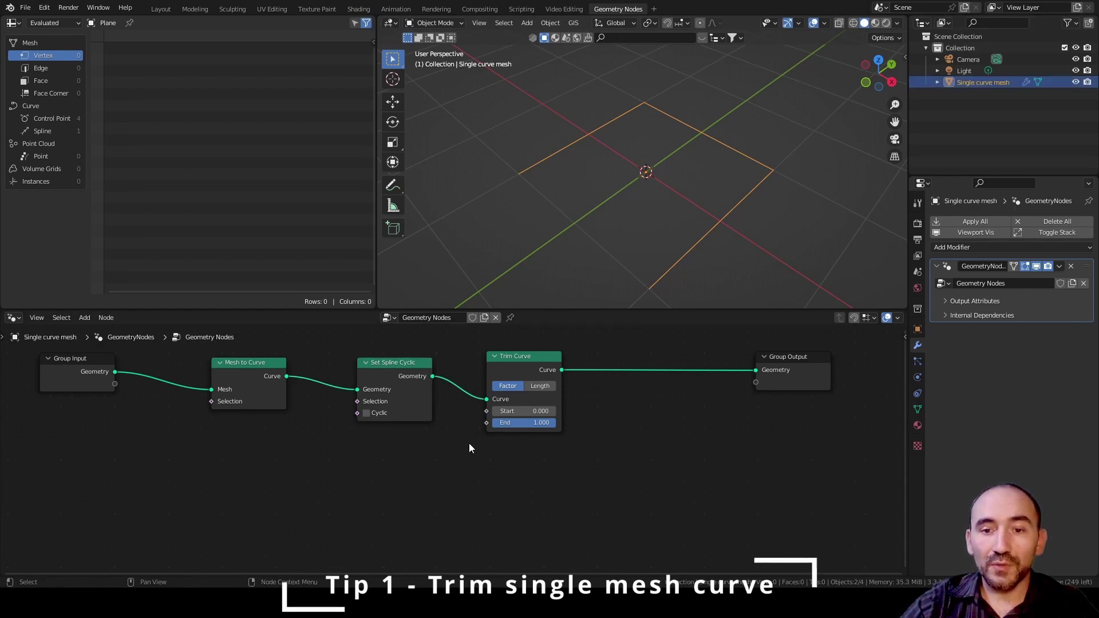
{"action": "left_click", "coordinate": [393, 185]}
{"action": "left_click_drag", "start_coordinate": [634, 95], "coordinate": [642, 99]}
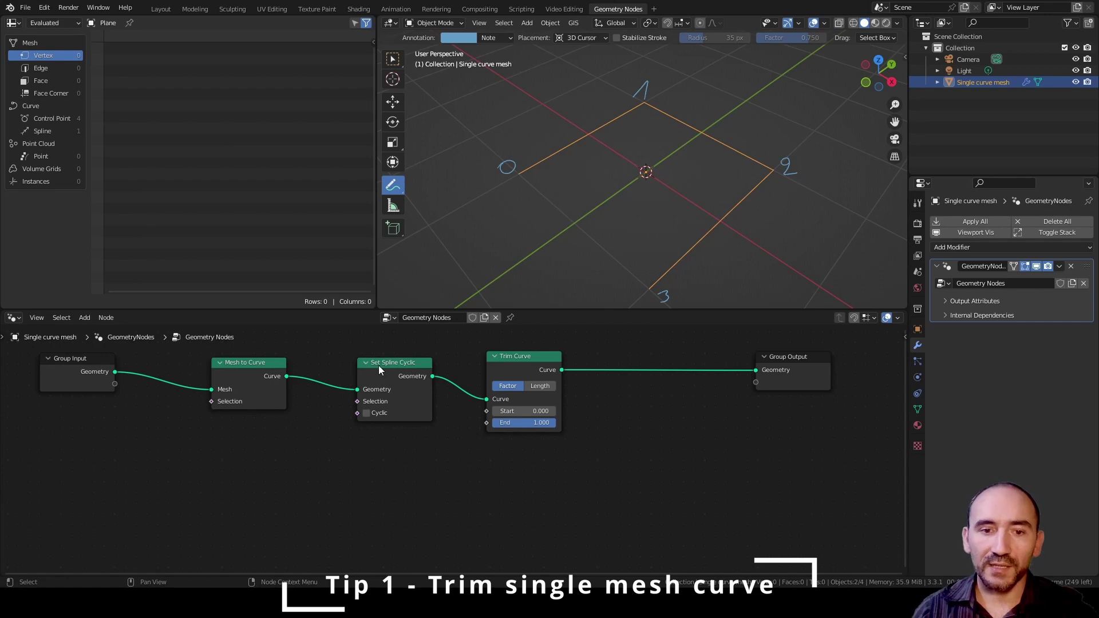
Insert a Curve to Mesh node between Set Spline Cyclic and Trim Curve, moving Set Spline Cyclic closer to Mesh to Curve
{"action": "left_click_drag", "start_coordinate": [379, 365], "coordinate": [334, 389]}
{"action": "left_click", "coordinate": [406, 397]}
{"action": "key", "text": "F3"}
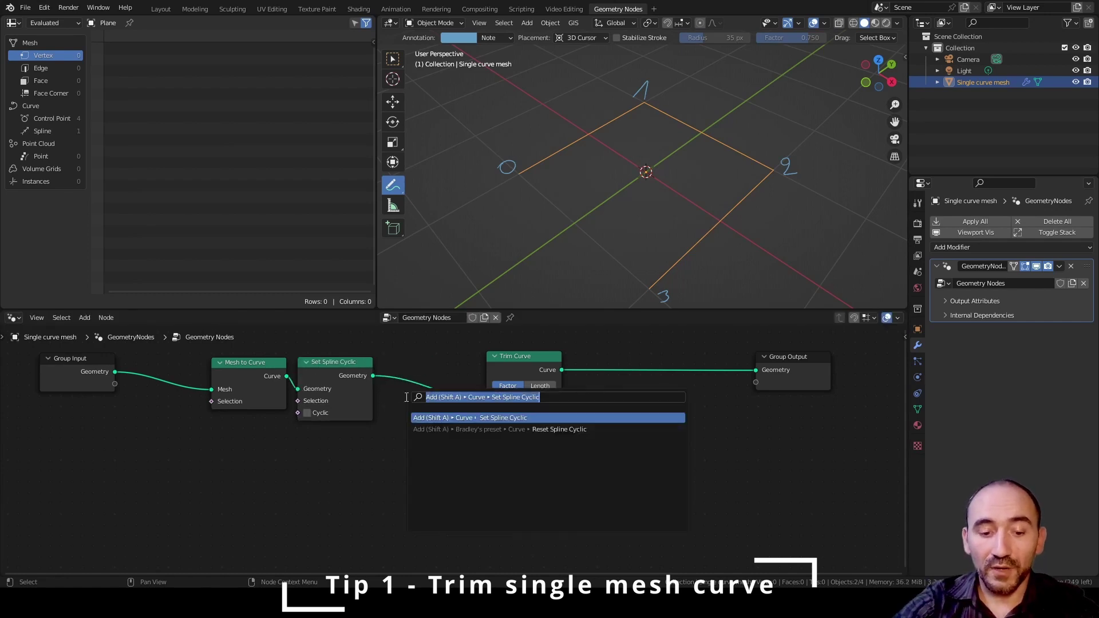
{"action": "type", "text": "curve to mesh"}
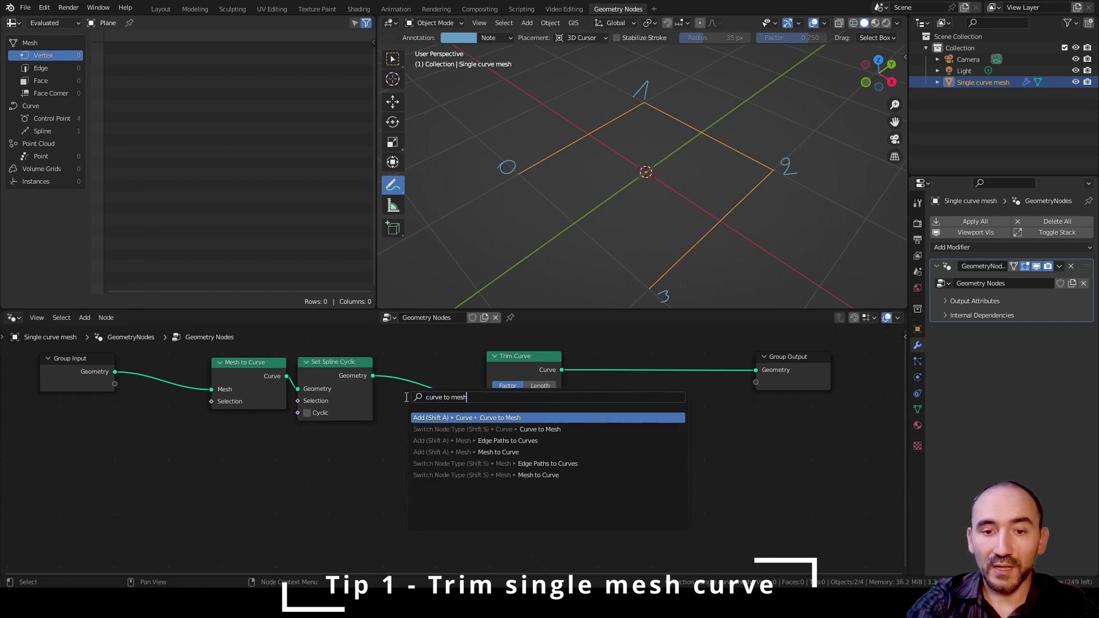
{"action": "key", "text": "Return"}
{"action": "left_click", "coordinate": [393, 357]}
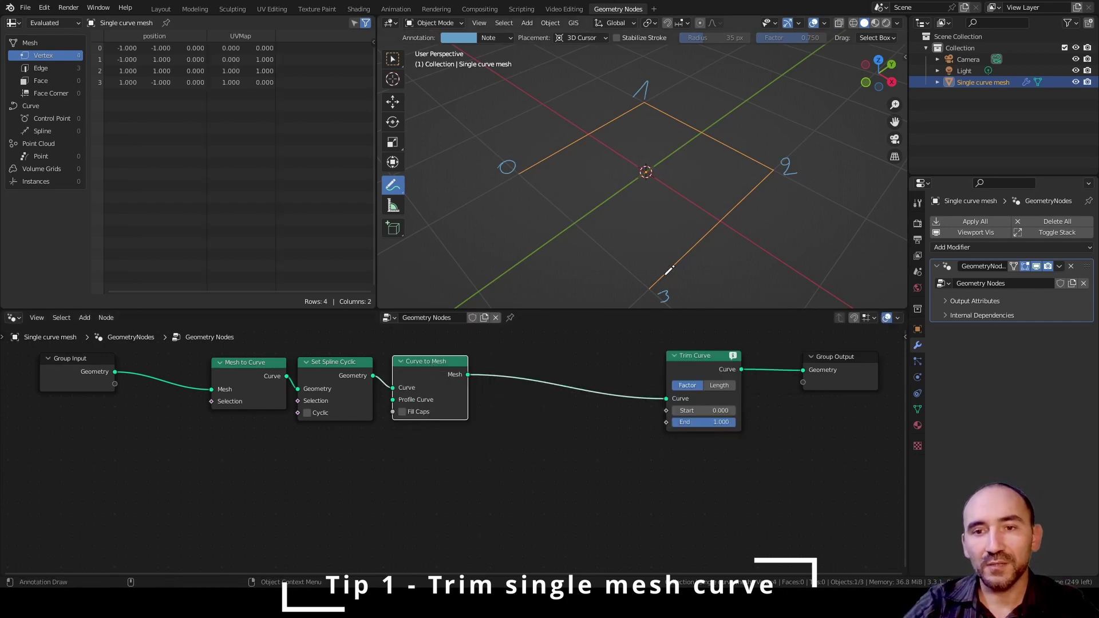
Annotate the viewport with a circle and arrow at point 3, a new point 4 joined to it, and an arrow to point 0
{"action": "left_click_drag", "start_coordinate": [650, 286], "coordinate": [648, 277]}
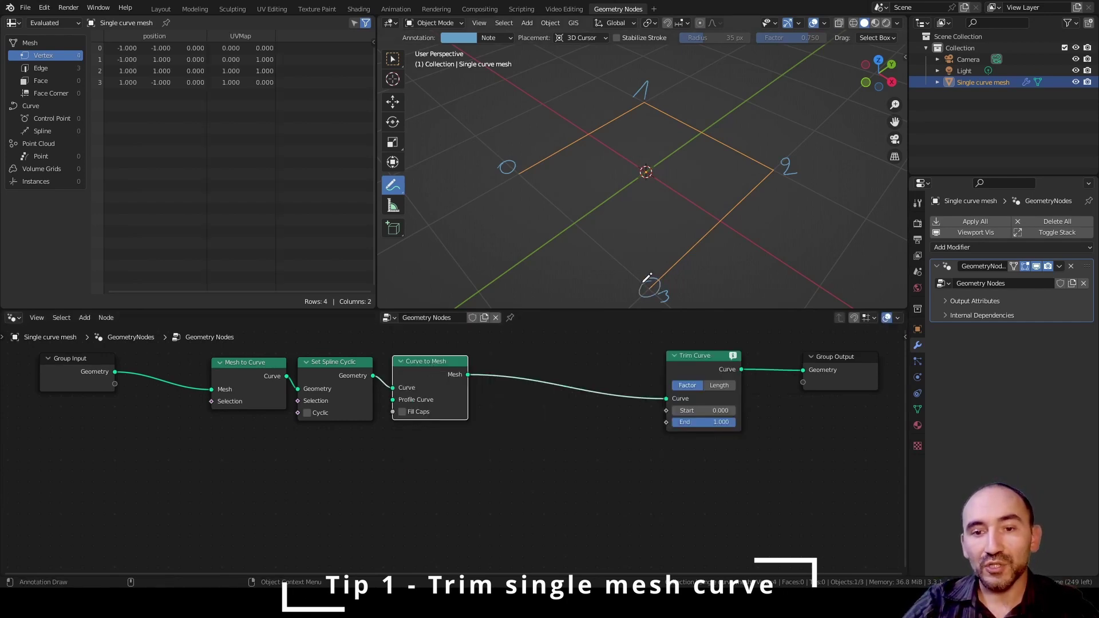
{"action": "mouse_move", "coordinate": [650, 232]}
{"action": "left_mouse_down"}
{"action": "mouse_move", "coordinate": [650, 280]}
{"action": "mouse_move", "coordinate": [641, 262]}
{"action": "mouse_move", "coordinate": [487, 283]}
{"action": "mouse_move", "coordinate": [515, 185]}
{"action": "left_mouse_up"}
{"action": "left_click_drag", "start_coordinate": [504, 200], "coordinate": [523, 209]}
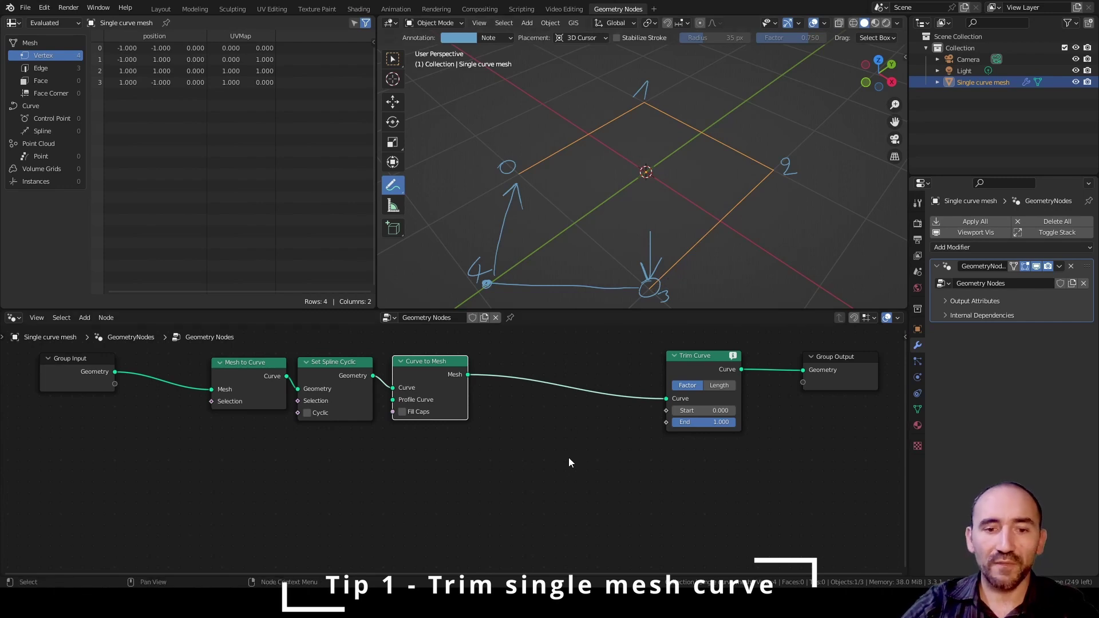
Make room before Trim Curve and insert an Extrude Mesh node after Curve to Mesh, set to Vertices mode
{"action": "middle_click_drag", "start_coordinate": [513, 440], "coordinate": [302, 483]}
{"action": "left_click_drag", "start_coordinate": [430, 379], "coordinate": [689, 458]}
{"action": "key", "text": "g"}
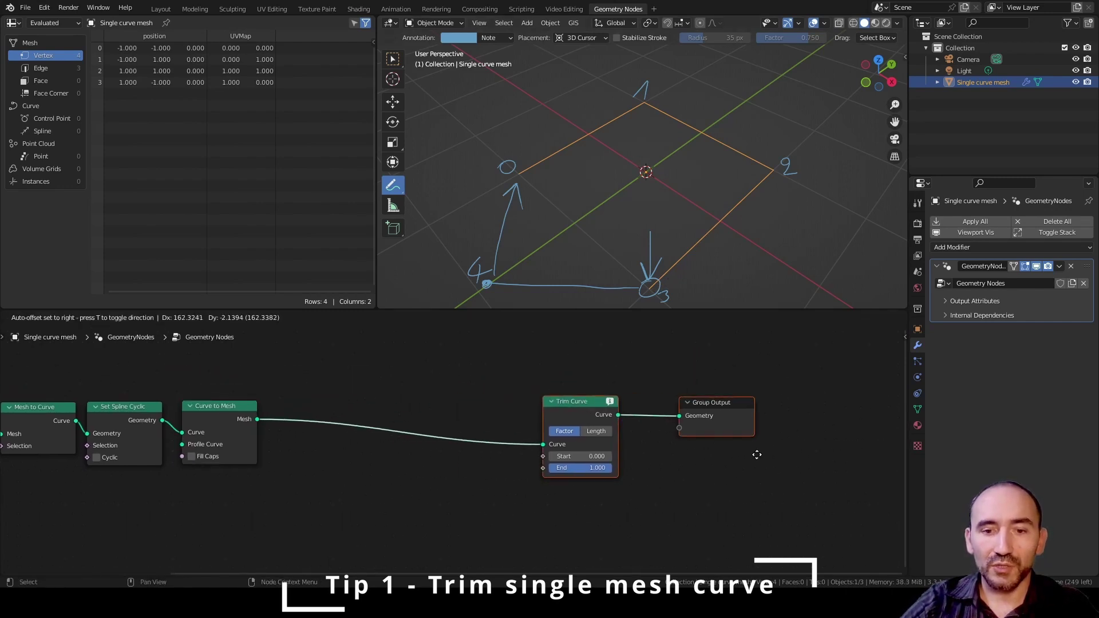
{"action": "left_click", "coordinate": [870, 443]}
{"action": "key", "text": "F3"}
{"action": "type", "text": "extru"}
{"action": "key", "text": "Return"}
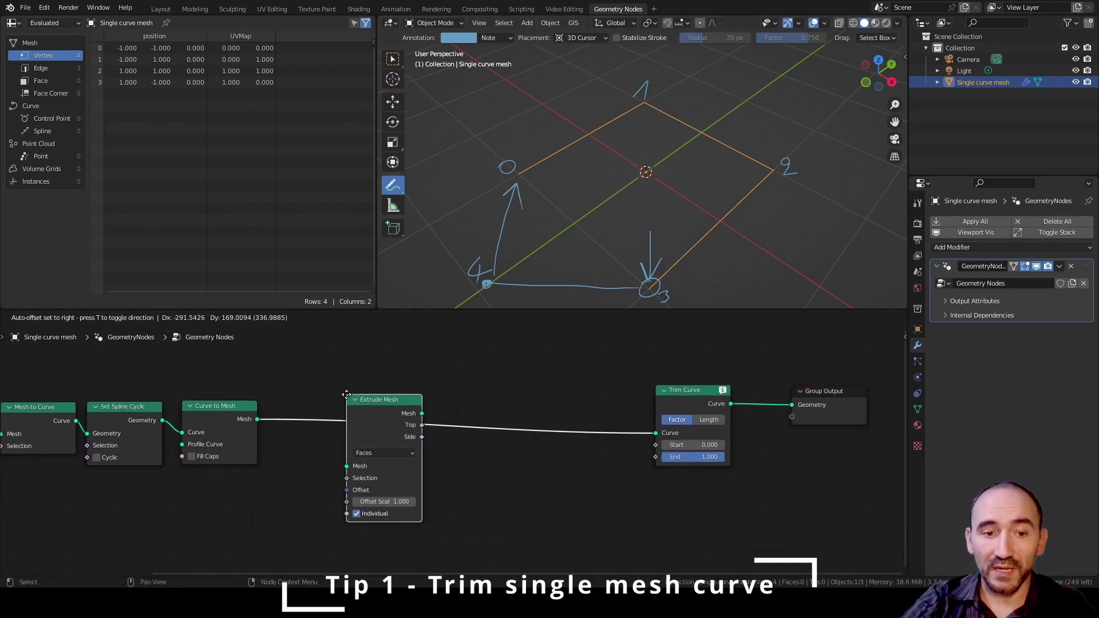
{"action": "left_click", "coordinate": [387, 380]}
{"action": "left_click", "coordinate": [424, 437]}
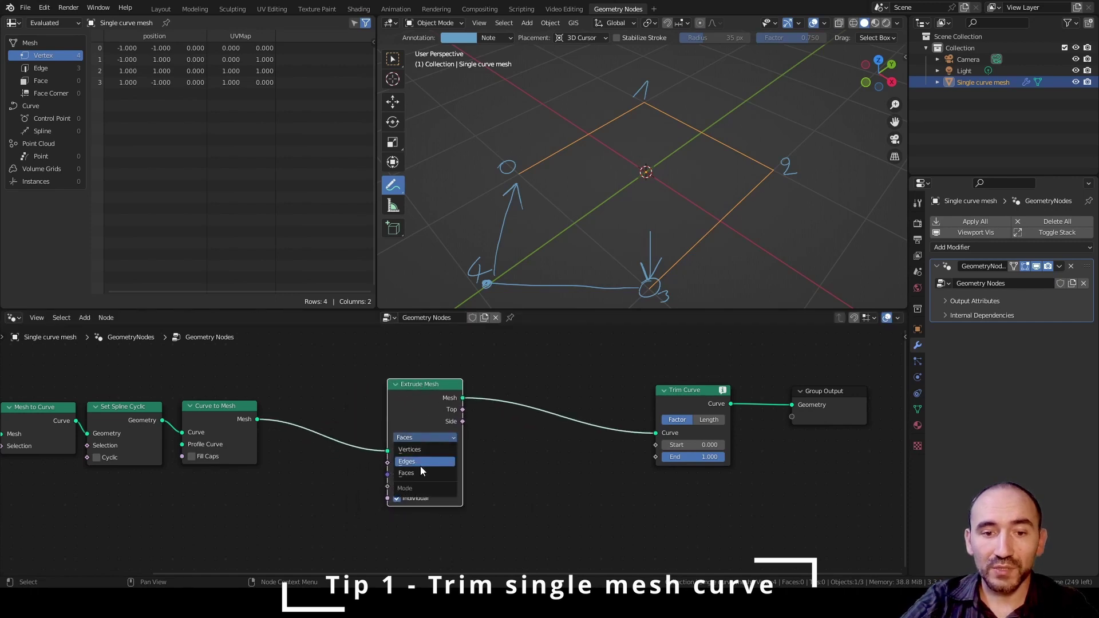
{"action": "left_click", "coordinate": [423, 451]}
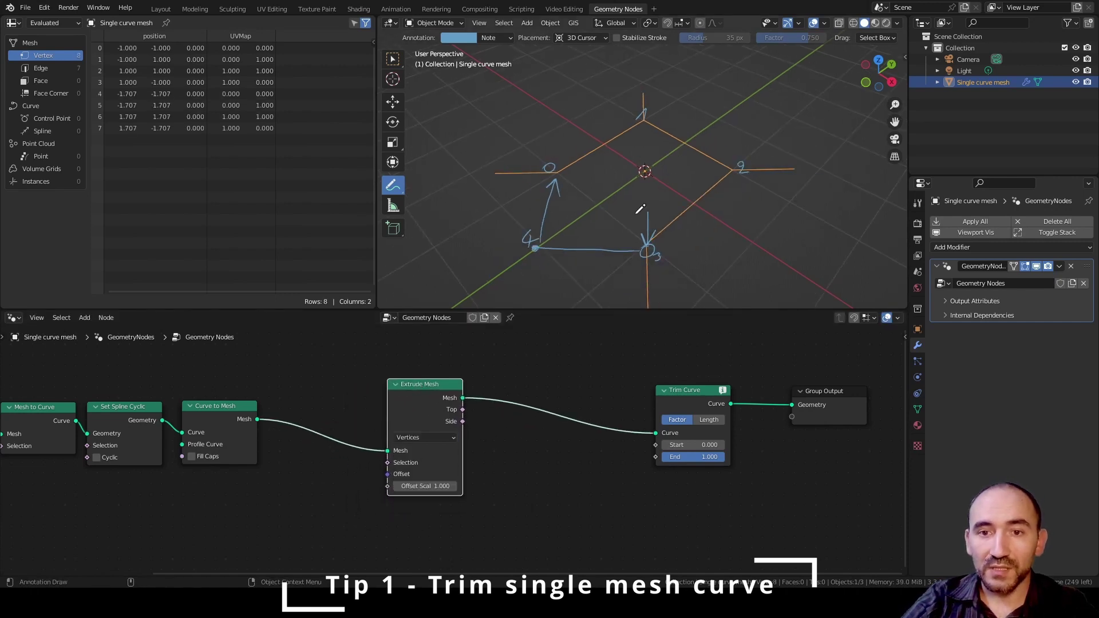
Inspect the extruded vertices in the viewport and shift the Extrude Mesh node closer to Trim Curve
{"action": "key", "text": "w"}
{"action": "mouse_move", "coordinate": [634, 180]}
{"action": "middle_mouse_down"}
{"action": "mouse_move", "coordinate": [570, 182]}
{"action": "mouse_move", "coordinate": [596, 162]}
{"action": "mouse_move", "coordinate": [581, 167]}
{"action": "middle_mouse_up"}
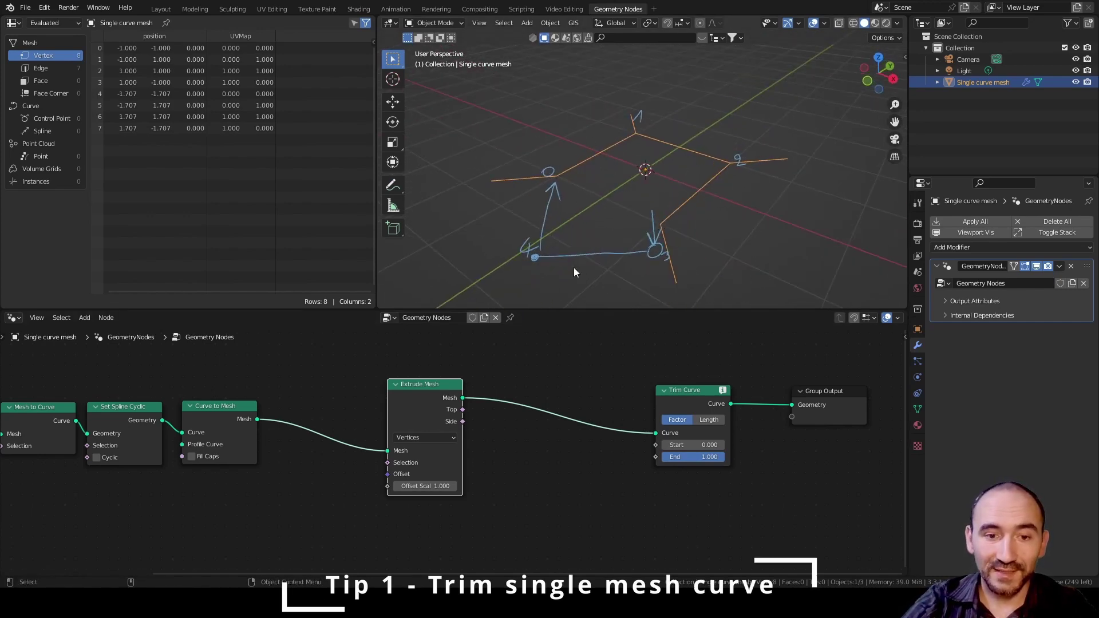
{"action": "scroll", "coordinate": [399, 449], "scroll_direction": "down", "scroll_amount": 2}
{"action": "middle_click_drag", "start_coordinate": [401, 446], "coordinate": [369, 413]}
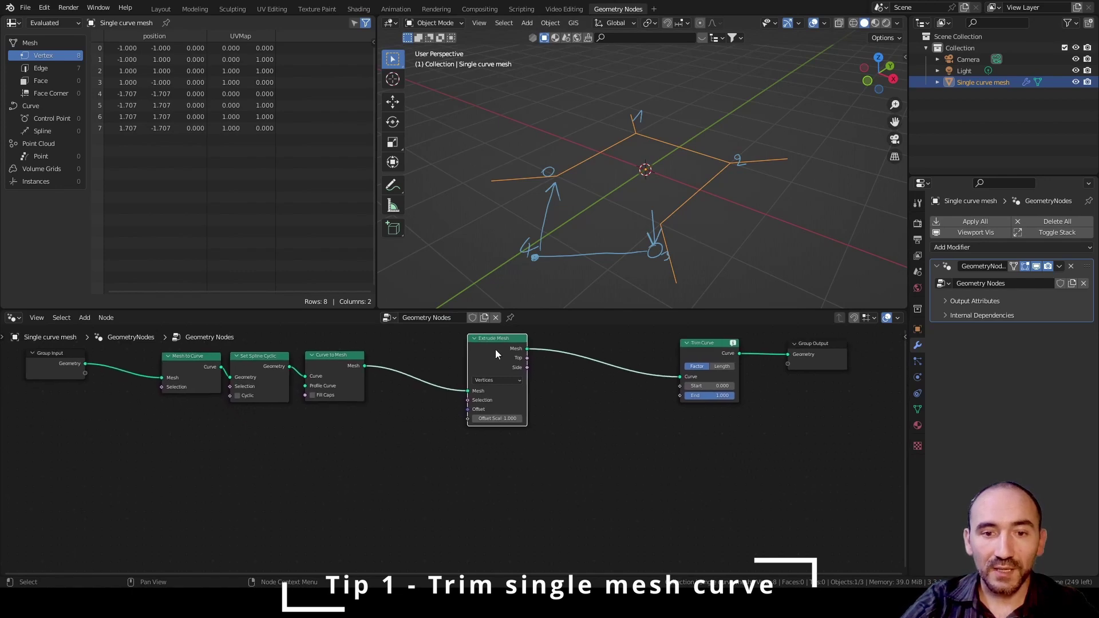
{"action": "left_click_drag", "start_coordinate": [496, 351], "coordinate": [552, 350]}
{"action": "key", "text": "ctrl+h"}
Add a Domain Size node below Curve to Mesh and feed its Geometry input from the Curve to Mesh output
{"action": "key", "text": "F3"}
{"action": "type", "text": "domain"}
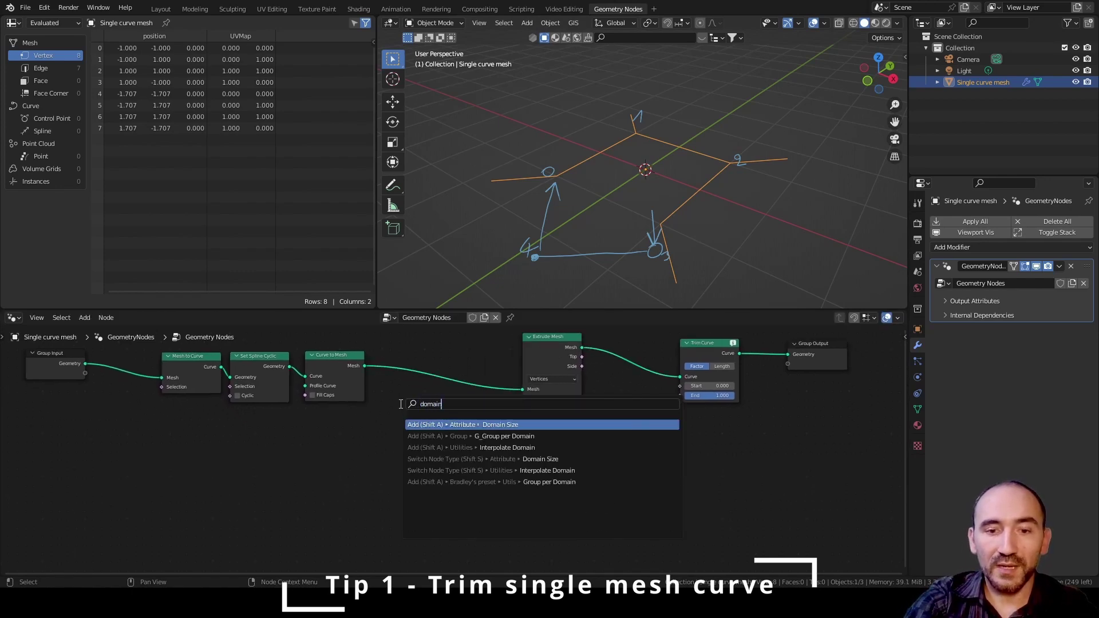
{"action": "key", "text": "Return"}
{"action": "left_click", "coordinate": [400, 408]}
{"action": "scroll", "coordinate": [401, 413], "scroll_direction": "up", "scroll_amount": 3}
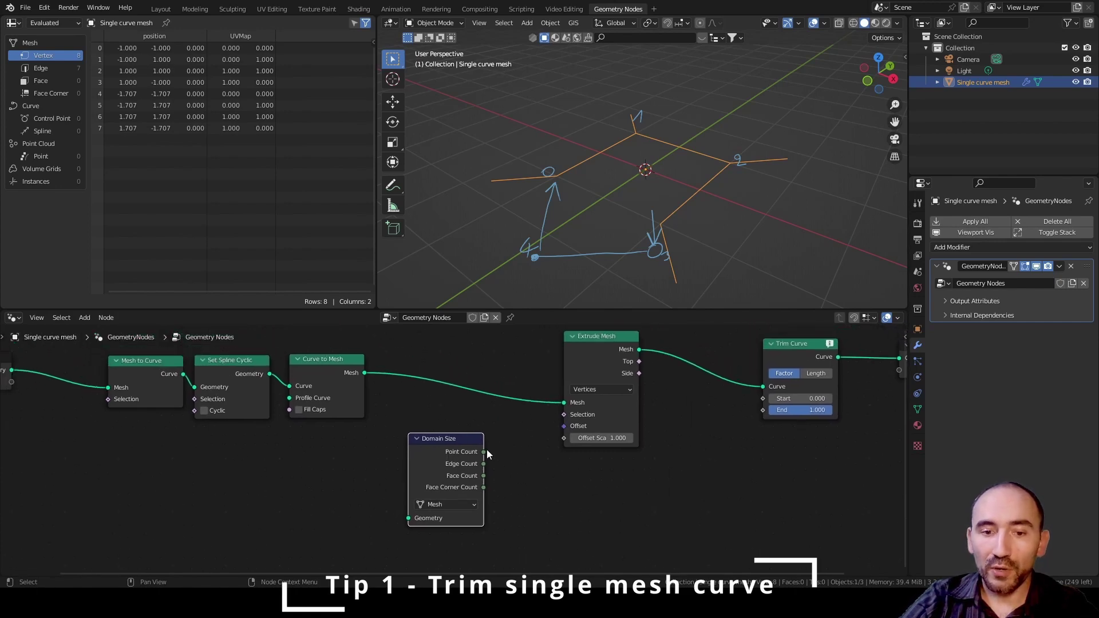
{"action": "left_click_drag", "start_coordinate": [364, 372], "coordinate": [414, 517]}
{"action": "left_click_drag", "start_coordinate": [476, 454], "coordinate": [448, 425]}
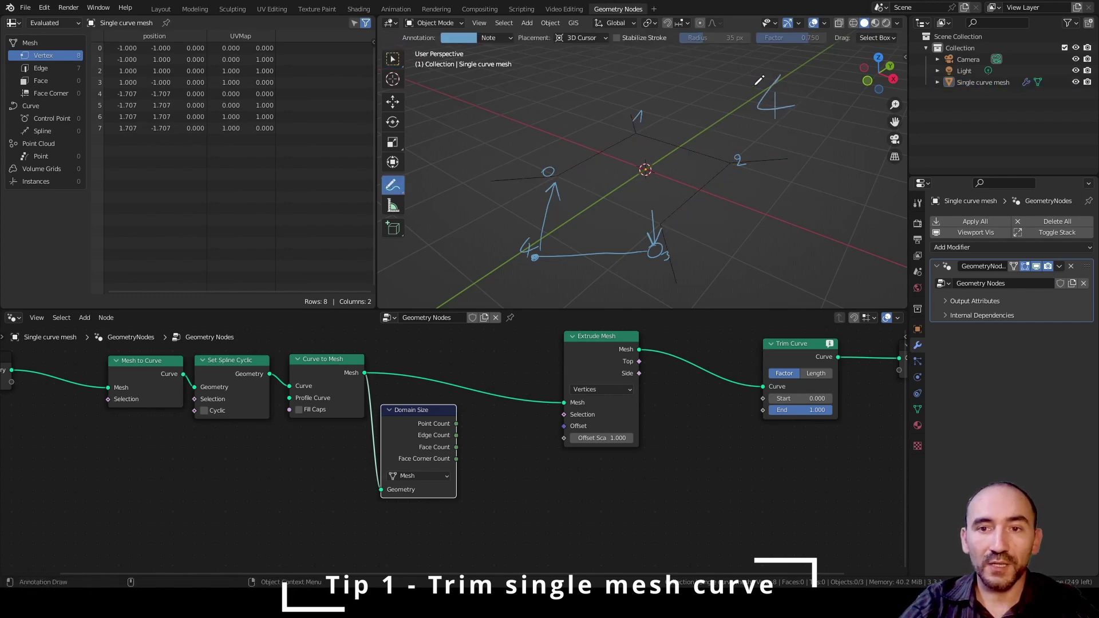
Annotate the viewport with a circled 4 for the point count and a larger 3 beside the last point
{"action": "left_click_drag", "start_coordinate": [763, 68], "coordinate": [745, 86]}
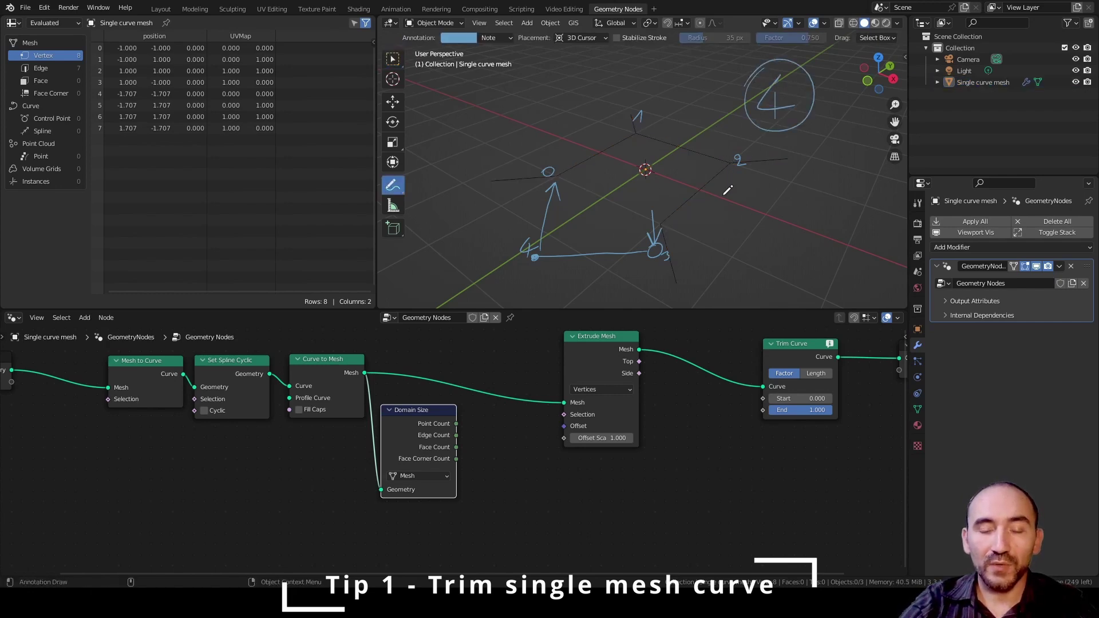
{"action": "left_click_drag", "start_coordinate": [674, 225], "coordinate": [674, 237]}
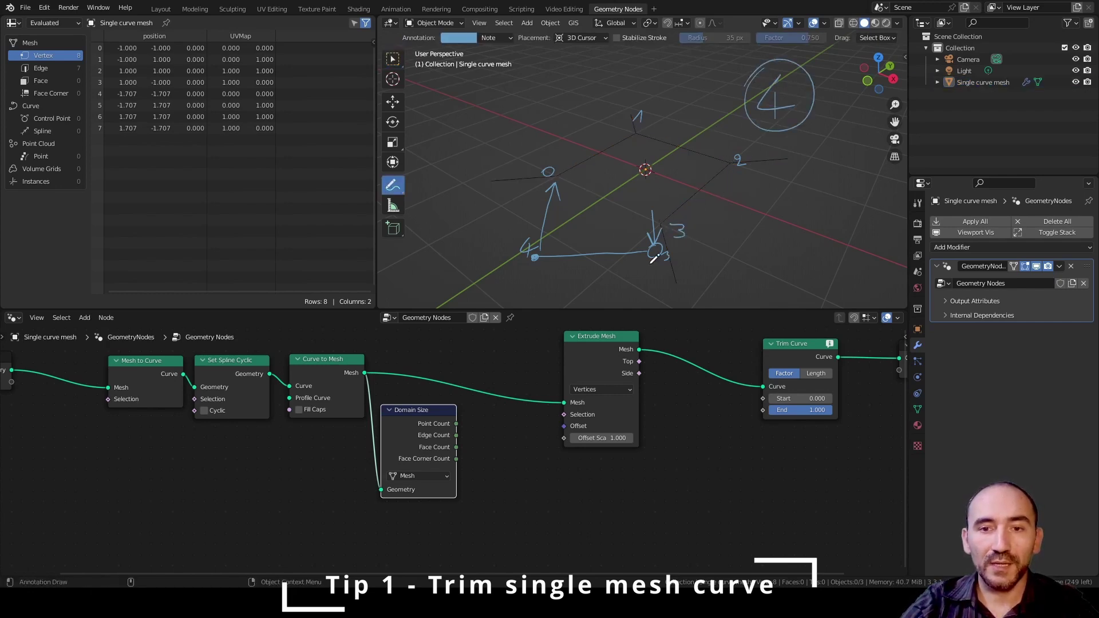
Add a Subtract math node fed by the Domain Size Point Count and set its second value to 1
{"action": "left_click_drag", "start_coordinate": [456, 424], "coordinate": [474, 427]}
{"action": "type", "text": "sub"}
{"action": "key", "text": "Return"}
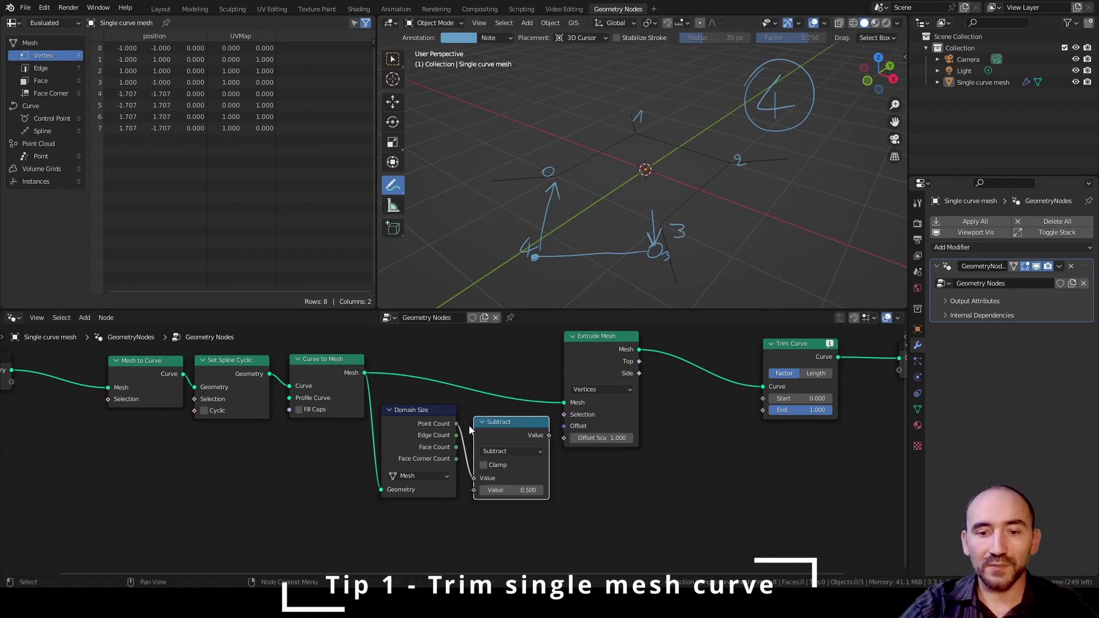
{"action": "left_click", "coordinate": [512, 489]}
{"action": "type", "text": "1"}
{"action": "key", "text": "Return"}
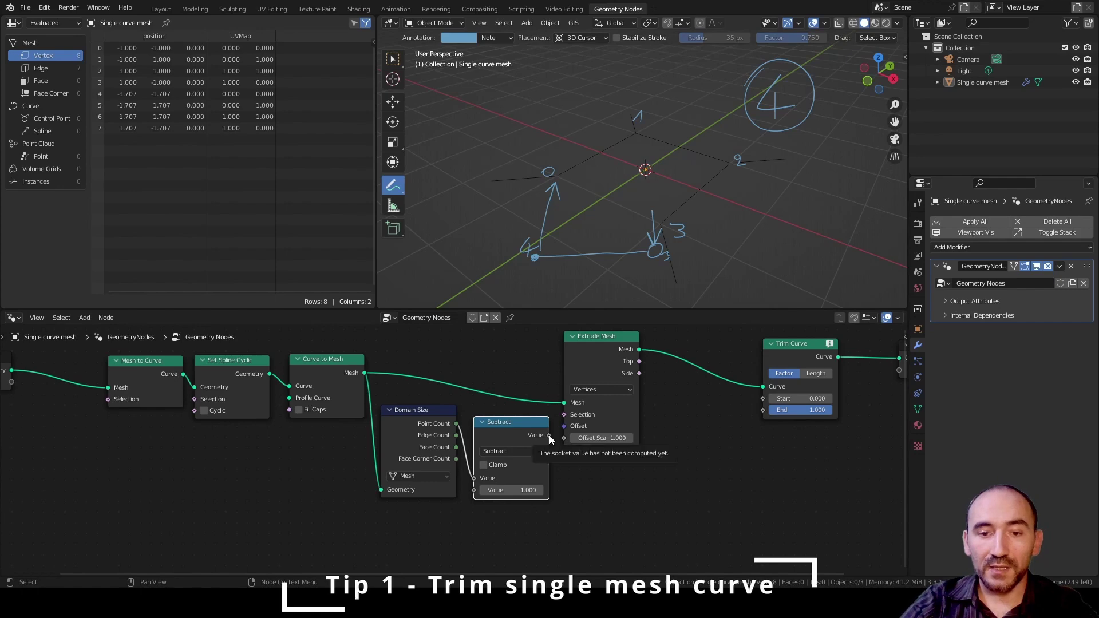
{"action": "left_click_drag", "start_coordinate": [548, 436], "coordinate": [569, 466]}
{"action": "key", "text": "Escape"}
{"action": "scroll", "coordinate": [617, 396], "scroll_direction": "up", "scroll_amount": 2}
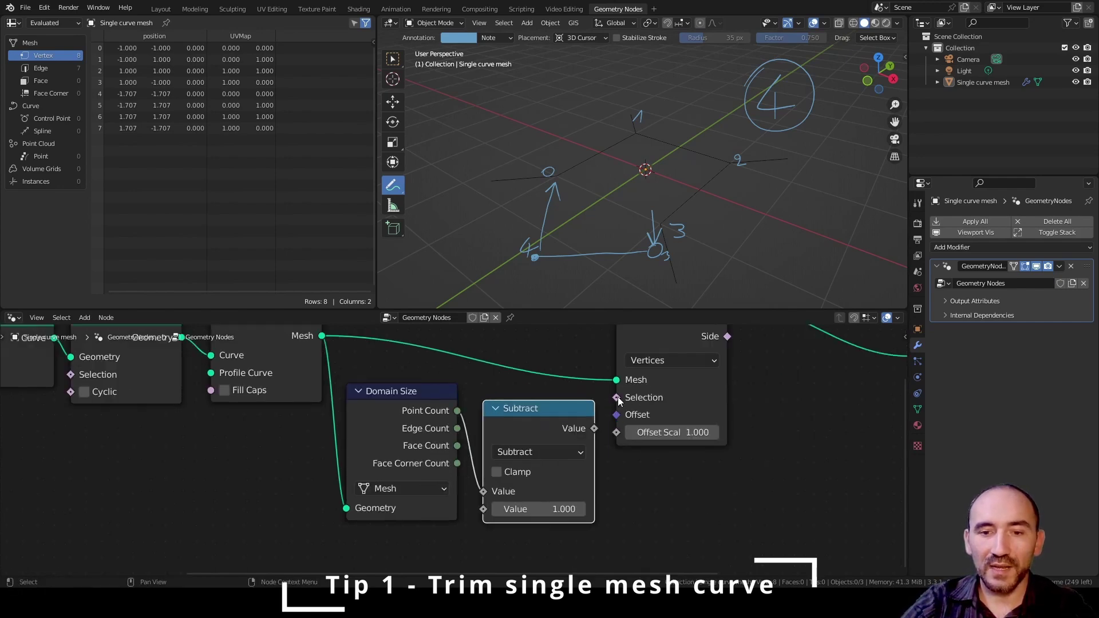
{"action": "middle_click_drag", "start_coordinate": [676, 408], "coordinate": [515, 439]}
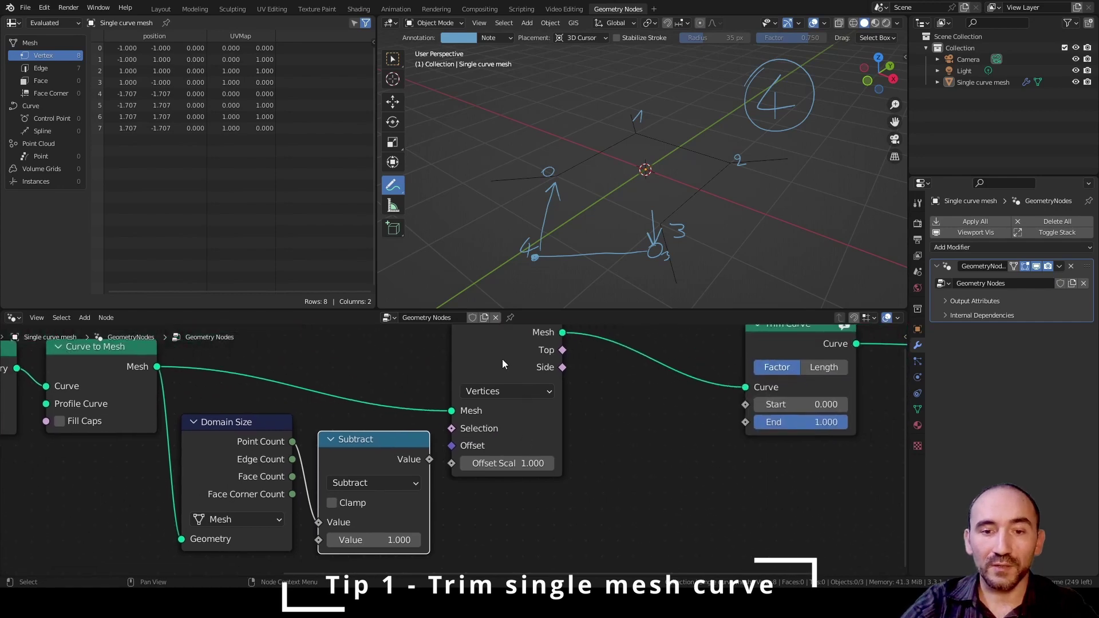
Move the Extrude Mesh node aside and add an Equal compare node with its A input fed by the Subtract Value output
{"action": "left_click_drag", "start_coordinate": [502, 360], "coordinate": [576, 350]}
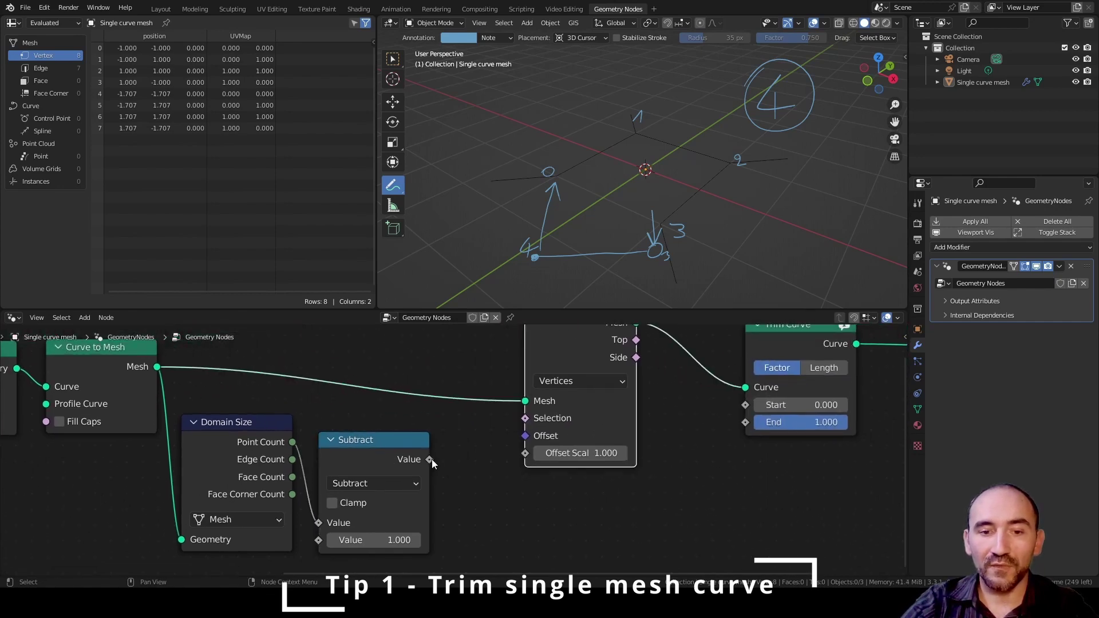
{"action": "scroll", "coordinate": [432, 459], "scroll_direction": "down", "scroll_amount": 2}
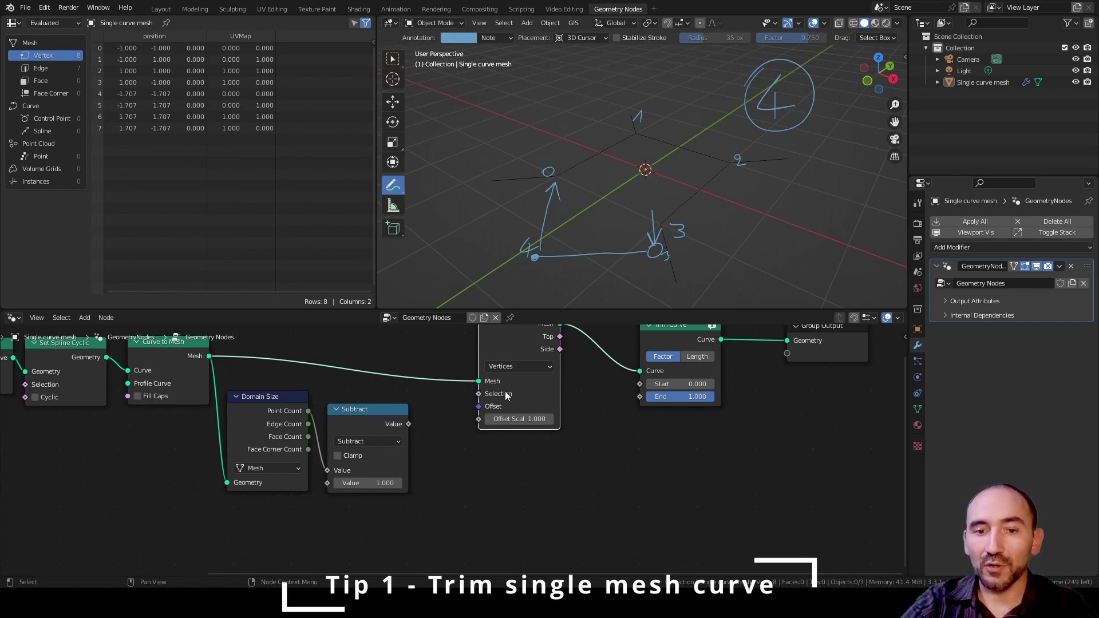
{"action": "middle_click_drag", "start_coordinate": [489, 347], "coordinate": [523, 387]}
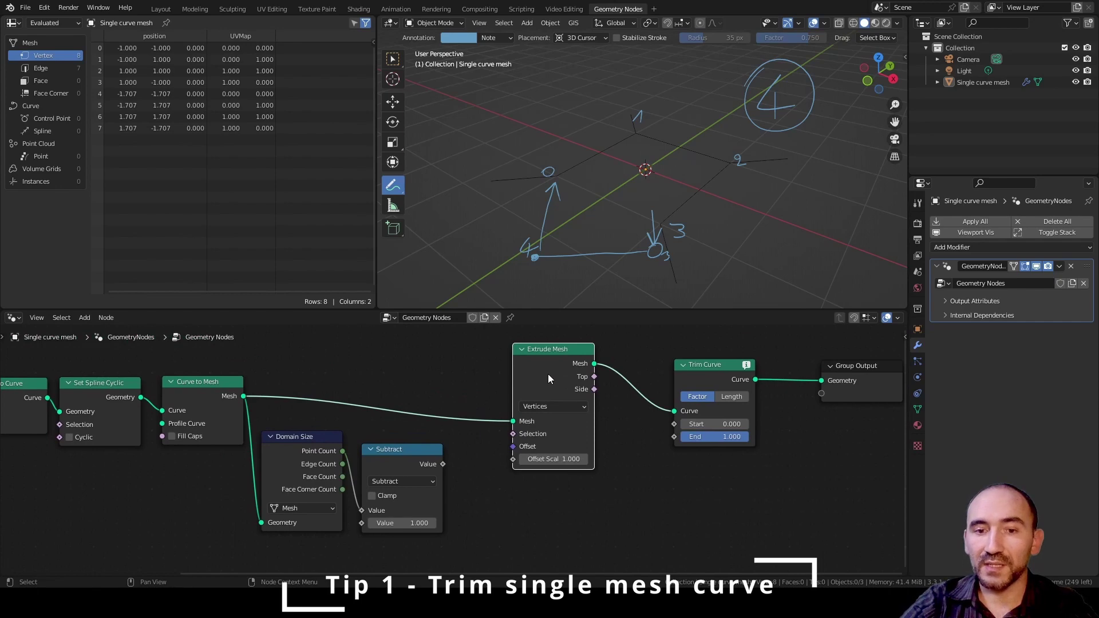
{"action": "middle_click_drag", "start_coordinate": [441, 459], "coordinate": [451, 427]}
{"action": "left_click_drag", "start_coordinate": [412, 422], "coordinate": [485, 454]}
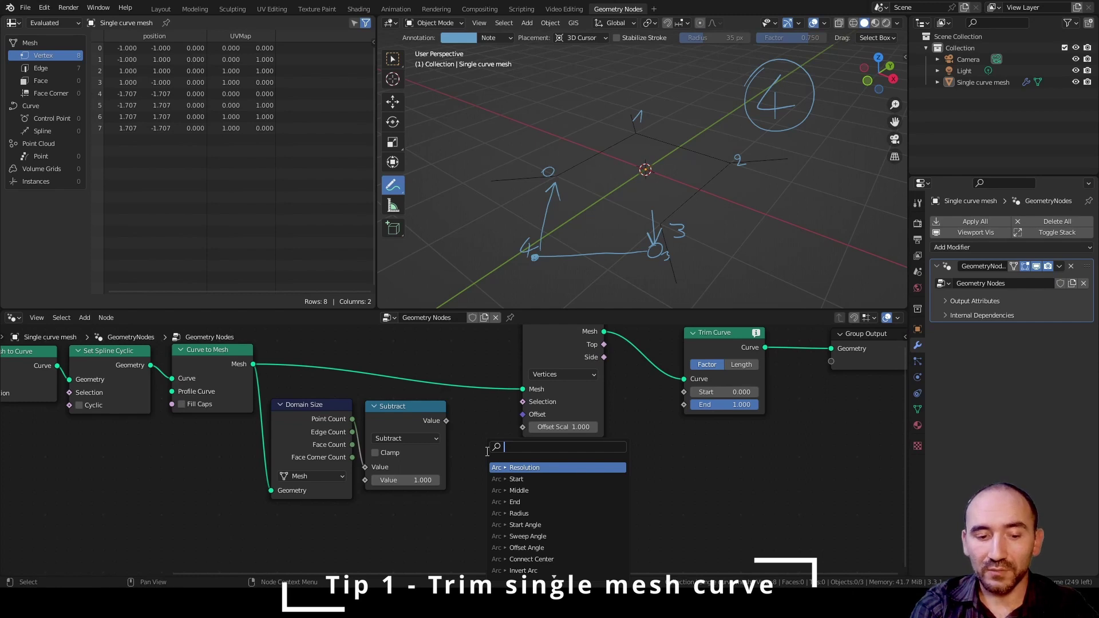
{"action": "type", "text": "equal"}
{"action": "key", "text": "Return"}
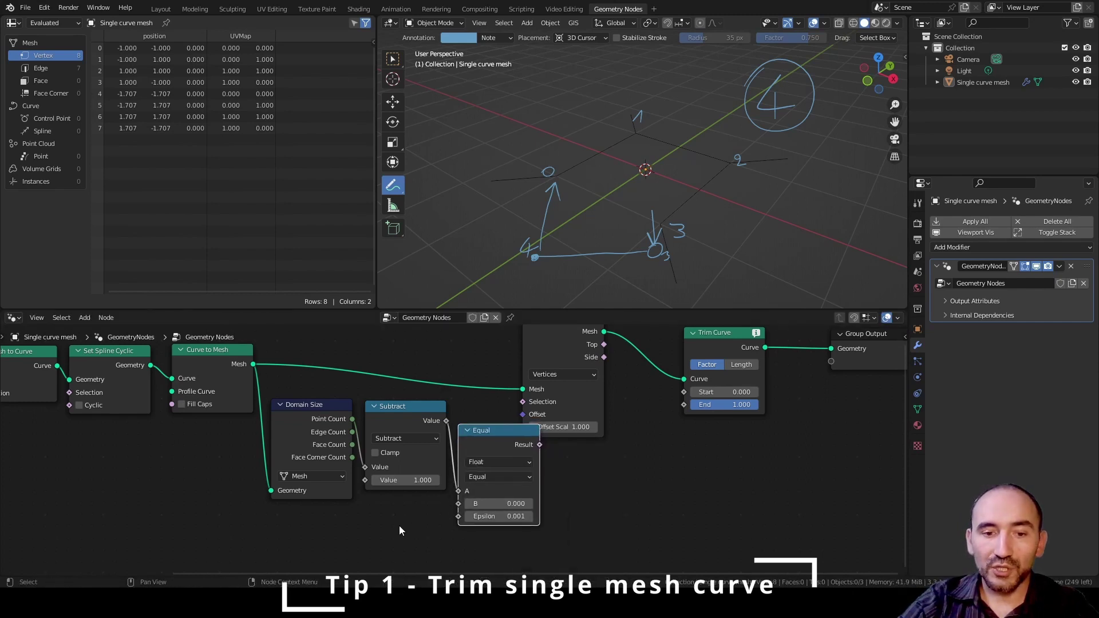
Set the Equal node to Integer and feed its B input from a new Index node placed below Subtract
{"action": "key", "text": "shift+a"}
{"action": "type", "text": "index"}
{"action": "key", "text": "Return"}
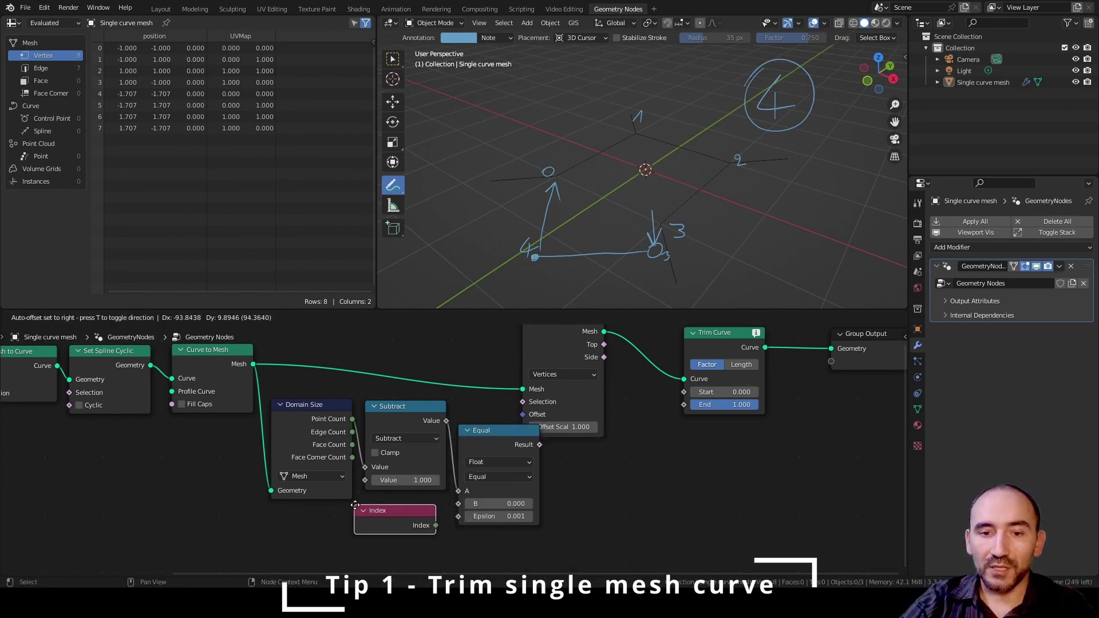
{"action": "left_click", "coordinate": [356, 506]}
{"action": "left_click", "coordinate": [479, 461]}
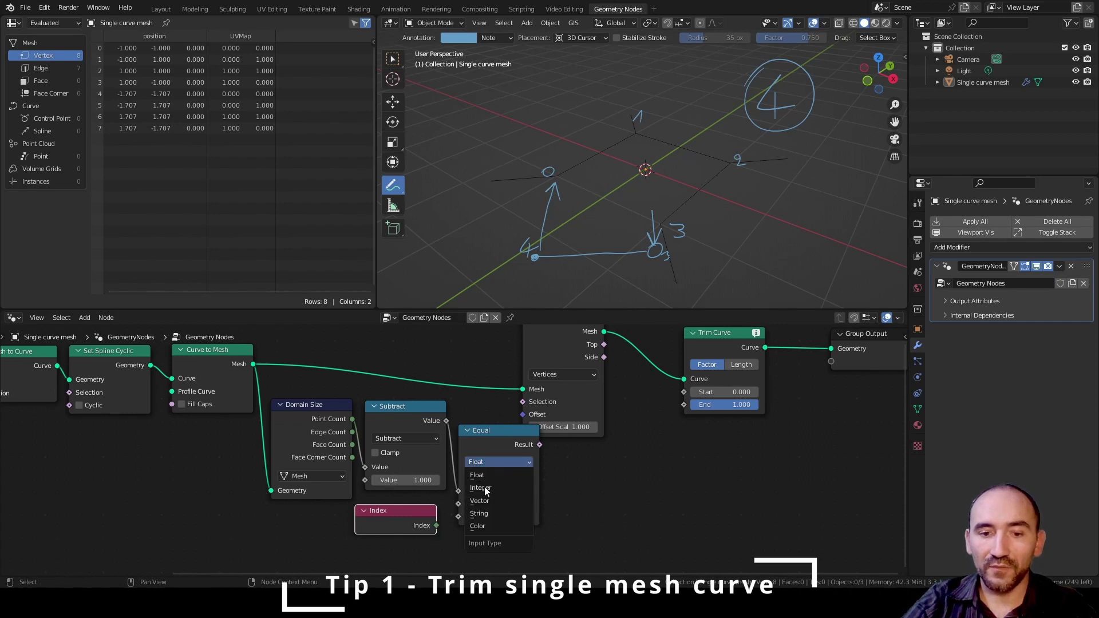
{"action": "left_click", "coordinate": [486, 488]}
{"action": "left_click_drag", "start_coordinate": [458, 491], "coordinate": [459, 491]}
{"action": "left_click_drag", "start_coordinate": [436, 525], "coordinate": [458, 503]}
{"action": "left_click_drag", "start_coordinate": [390, 527], "coordinate": [400, 520]}
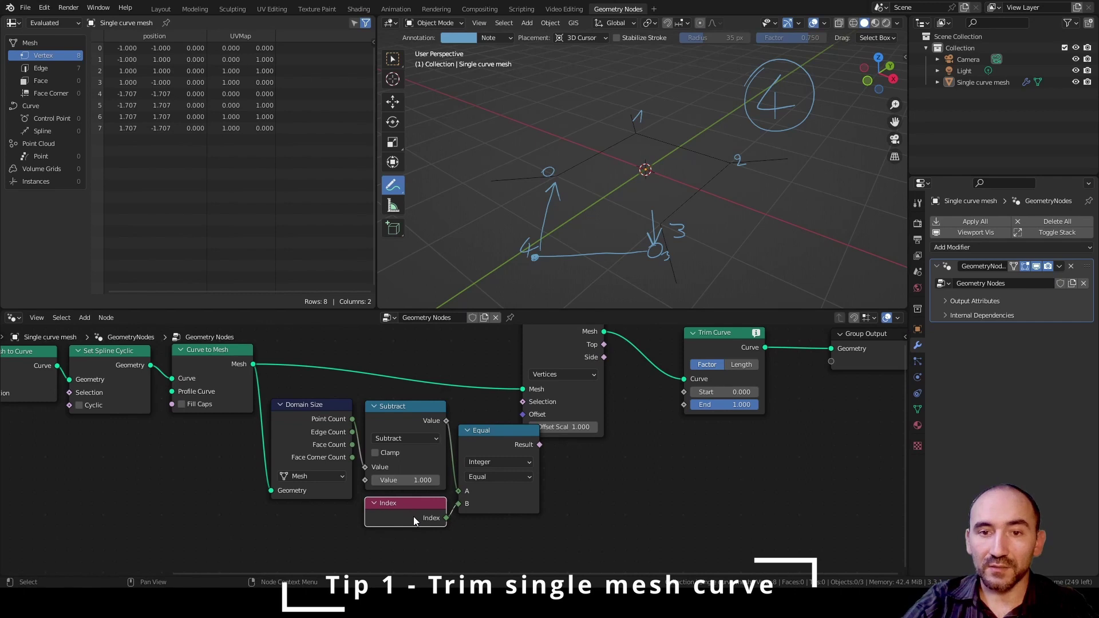
{"action": "middle_click_drag", "start_coordinate": [413, 516], "coordinate": [413, 553]}
Connect the Equal Result to the Extrude Mesh Selection and select the curve mesh object with the Select Box tool
{"action": "left_click_drag", "start_coordinate": [552, 411], "coordinate": [612, 365]}
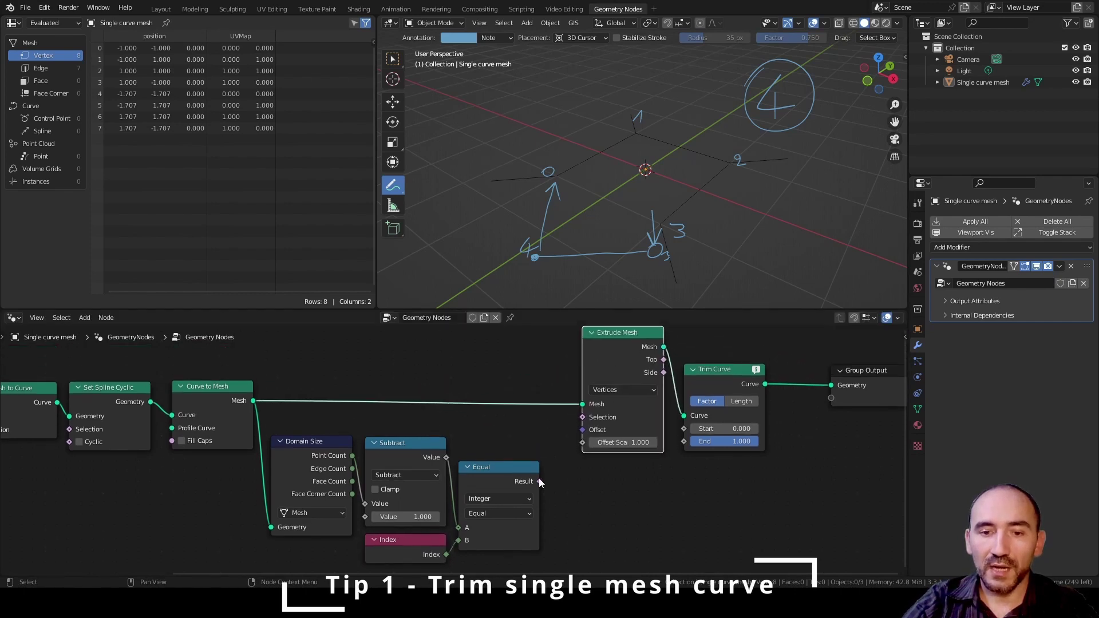
{"action": "left_click_drag", "start_coordinate": [540, 481], "coordinate": [583, 417]}
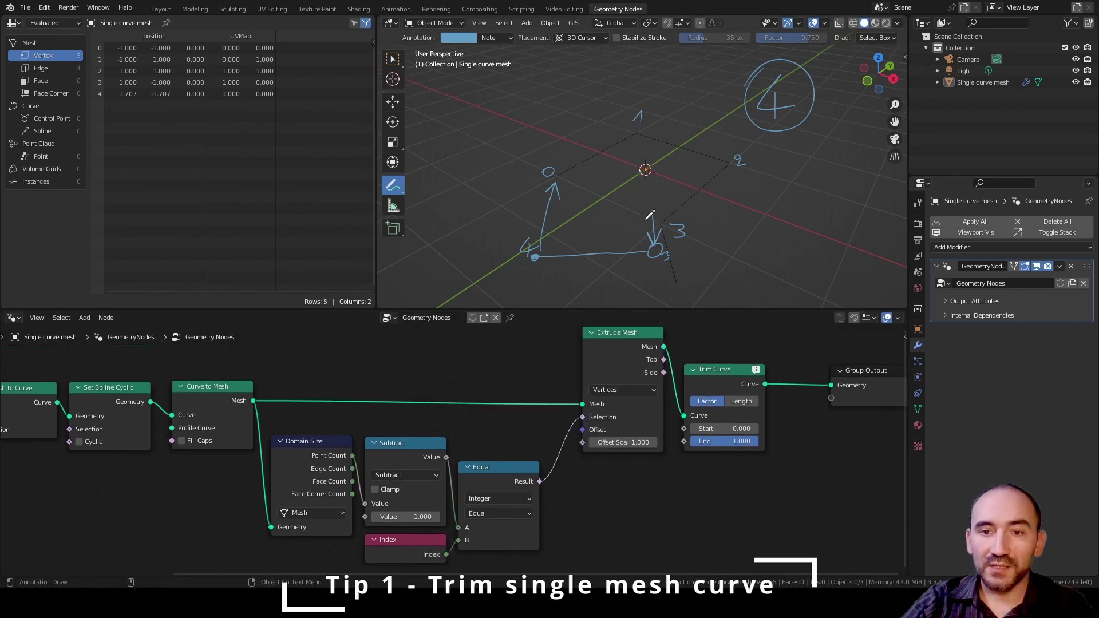
{"action": "middle_click_drag", "start_coordinate": [661, 218], "coordinate": [526, 129]}
{"action": "left_click", "coordinate": [393, 59]}
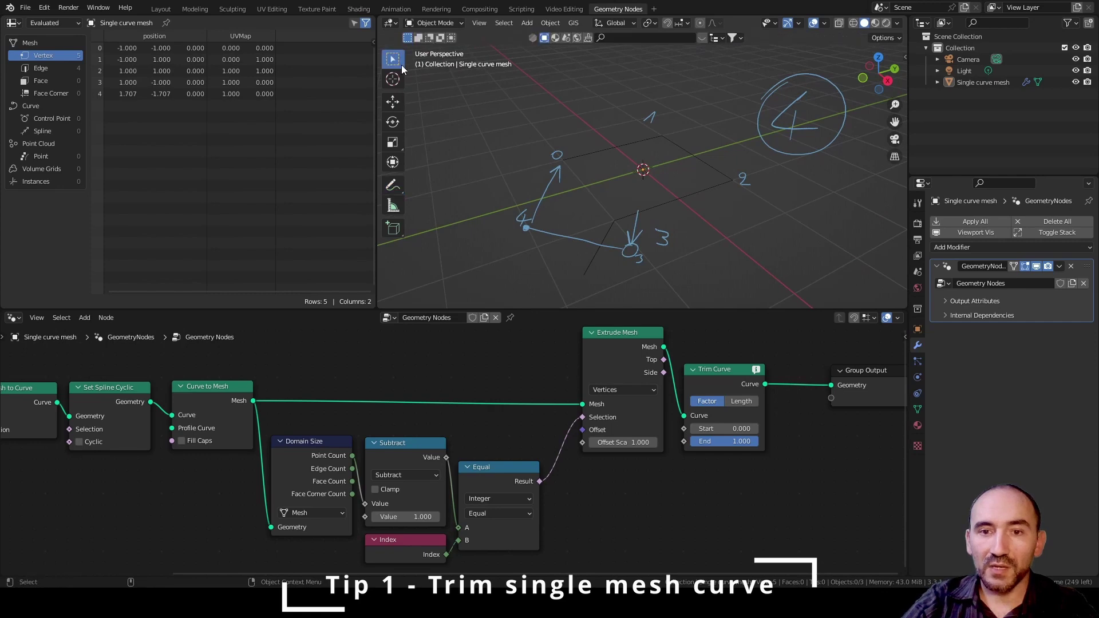
{"action": "left_click", "coordinate": [678, 206]}
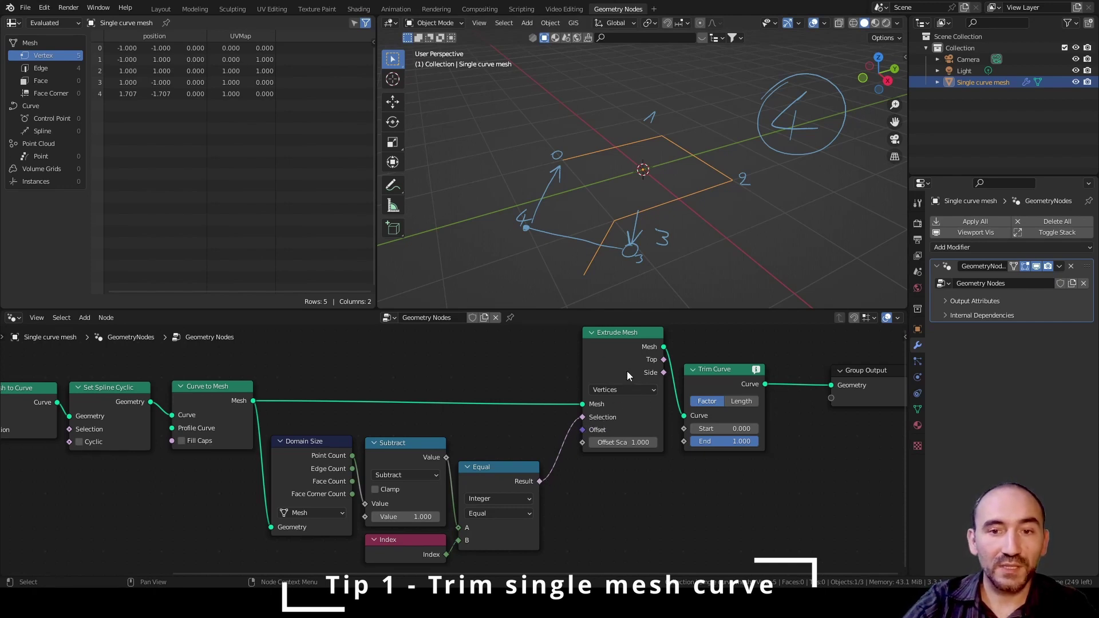
Insert a Set Position node between Extrude Mesh and Trim Curve and feed its Selection from the extrusion's Top output
{"action": "middle_click_drag", "start_coordinate": [598, 382], "coordinate": [281, 382]}
{"action": "left_click_drag", "start_coordinate": [390, 338], "coordinate": [600, 430]}
{"action": "key", "text": "g"}
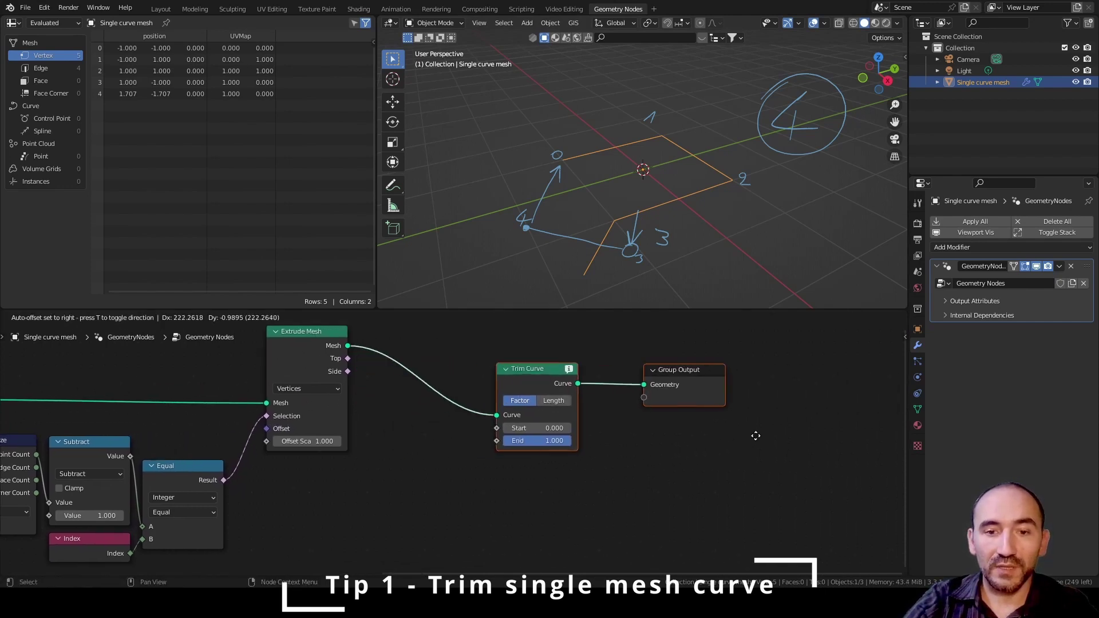
{"action": "left_click", "coordinate": [815, 432]}
{"action": "key", "text": "F3"}
{"action": "type", "text": "set posi"}
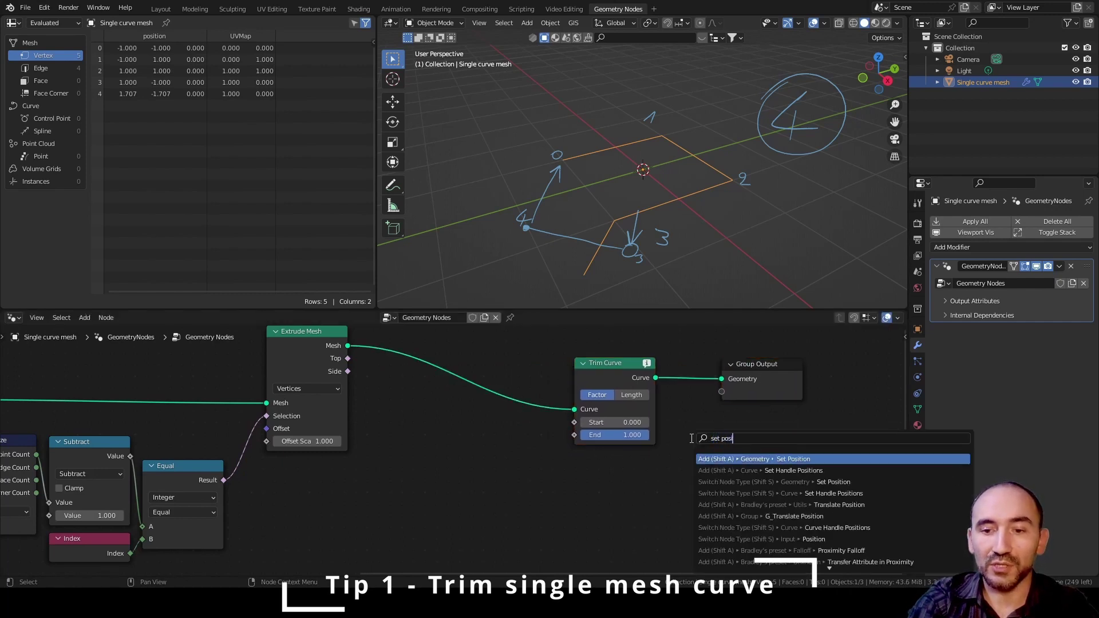
{"action": "key", "text": "Return"}
{"action": "left_click", "coordinate": [475, 377]}
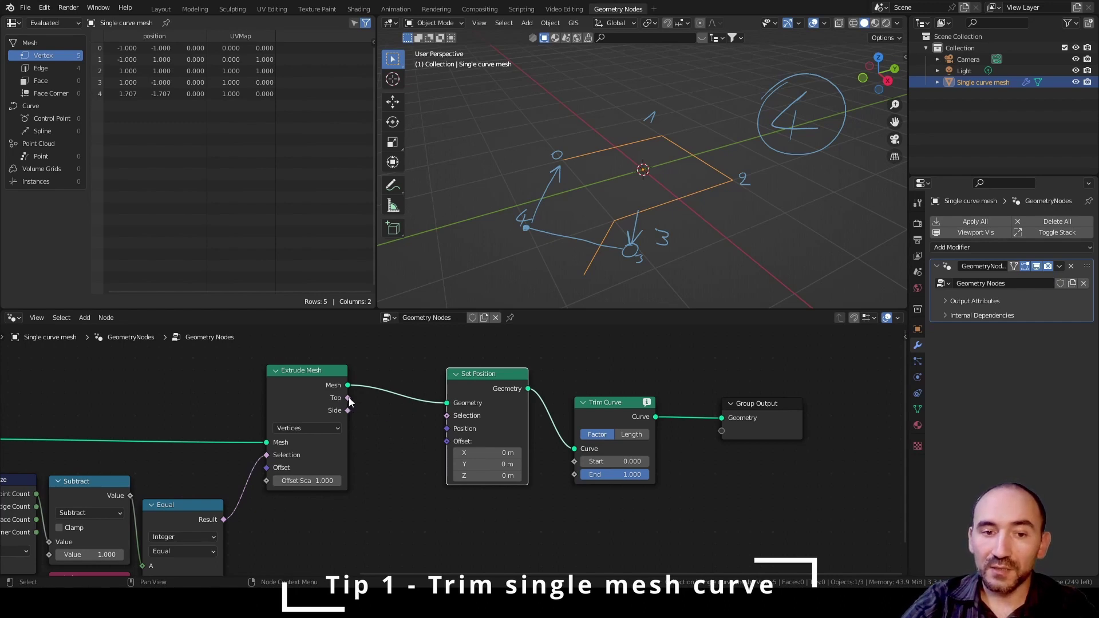
{"action": "left_click_drag", "start_coordinate": [349, 397], "coordinate": [503, 393]}
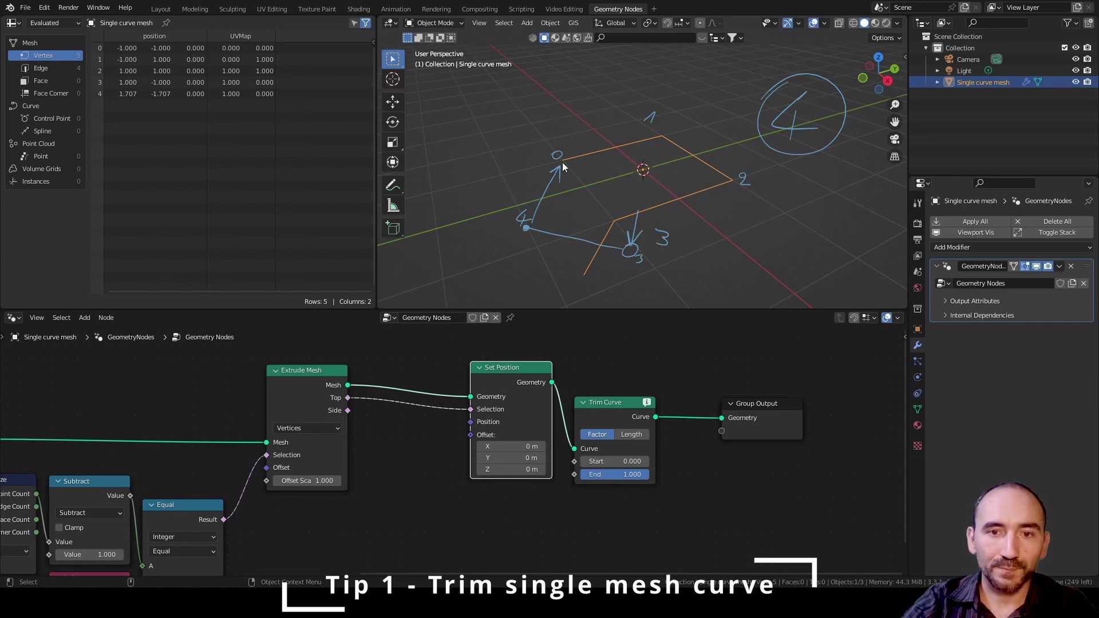
Add a Field at Index node below the Extrude Mesh to Set Position links and set its data type to Vector
{"action": "scroll", "coordinate": [392, 466], "scroll_direction": "down", "scroll_amount": 2}
{"action": "key", "text": "F3"}
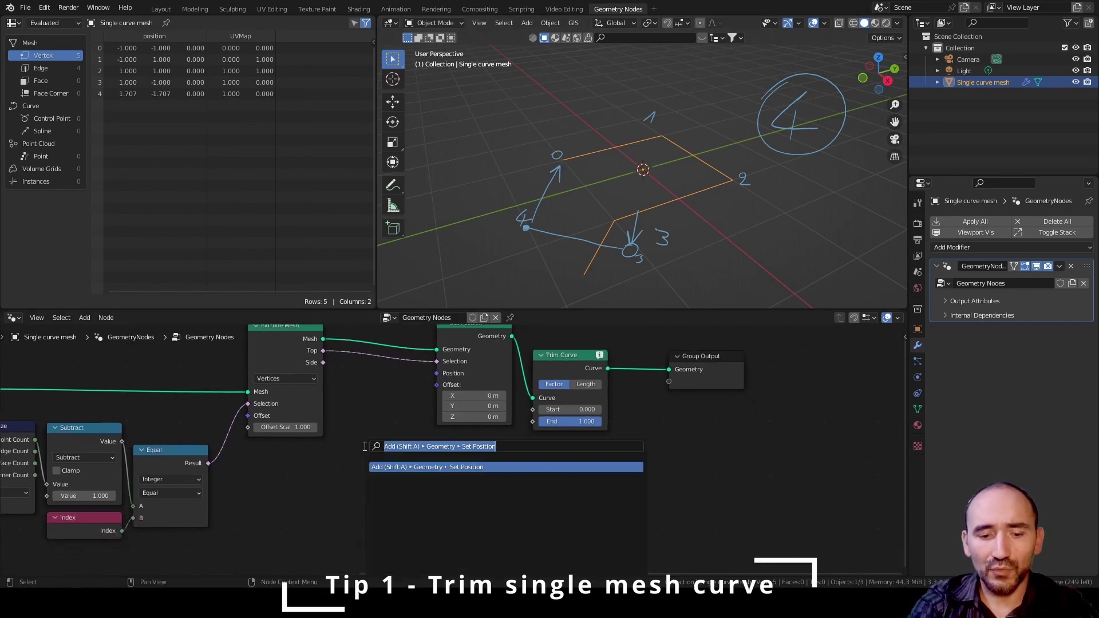
{"action": "type", "text": "field at in"}
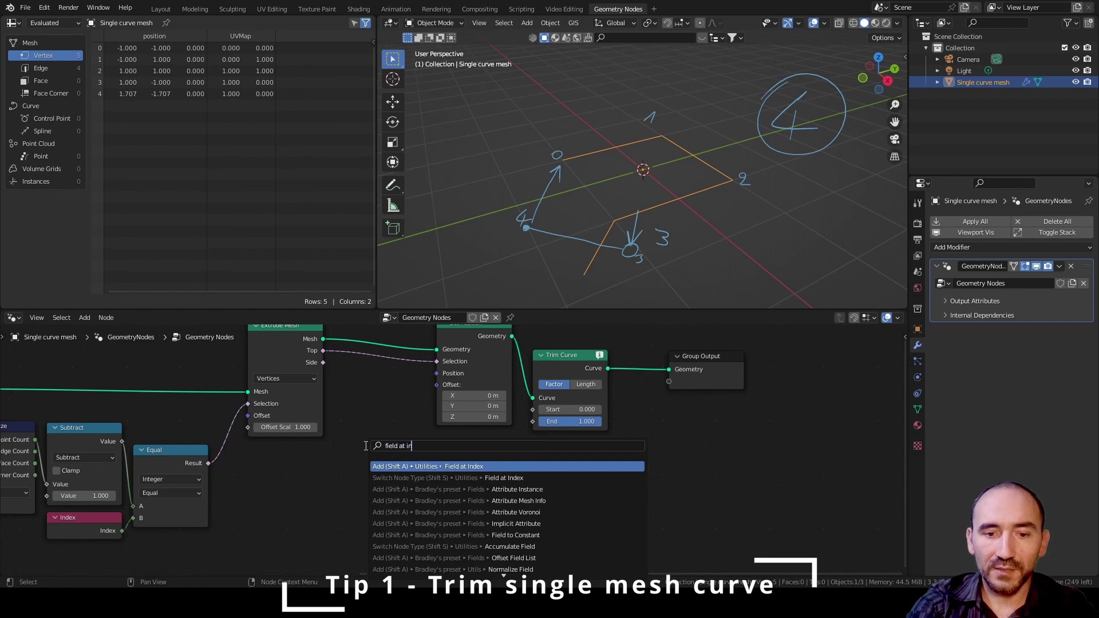
{"action": "key", "text": "Return"}
{"action": "left_click", "coordinate": [346, 405]}
{"action": "scroll", "coordinate": [367, 456], "scroll_direction": "up", "scroll_amount": 2}
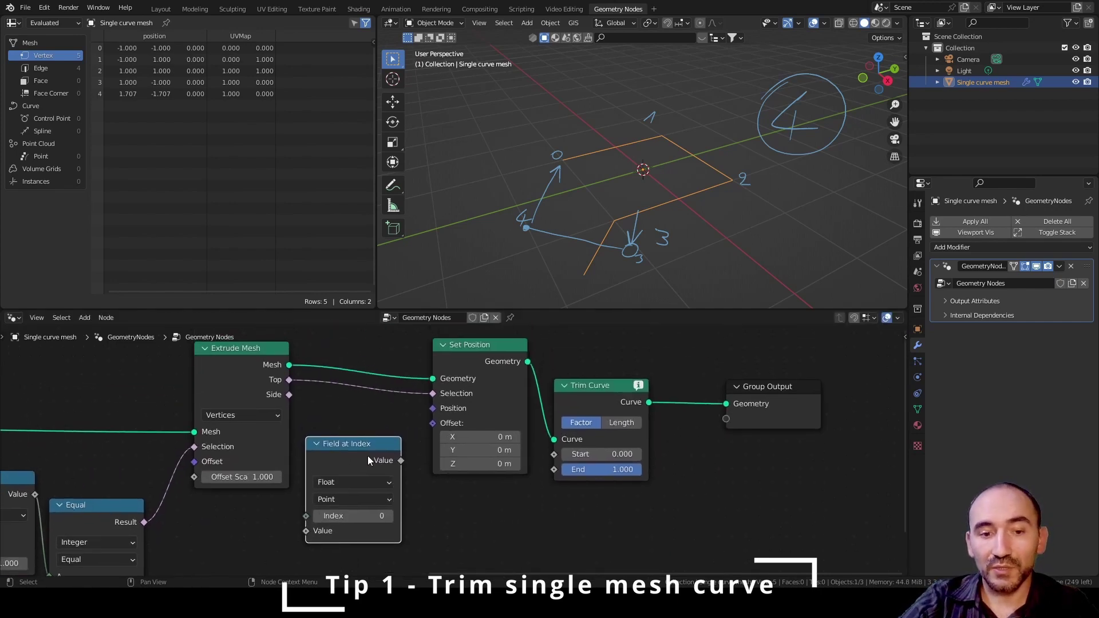
{"action": "left_click", "coordinate": [355, 484]}
{"action": "left_click", "coordinate": [355, 436]}
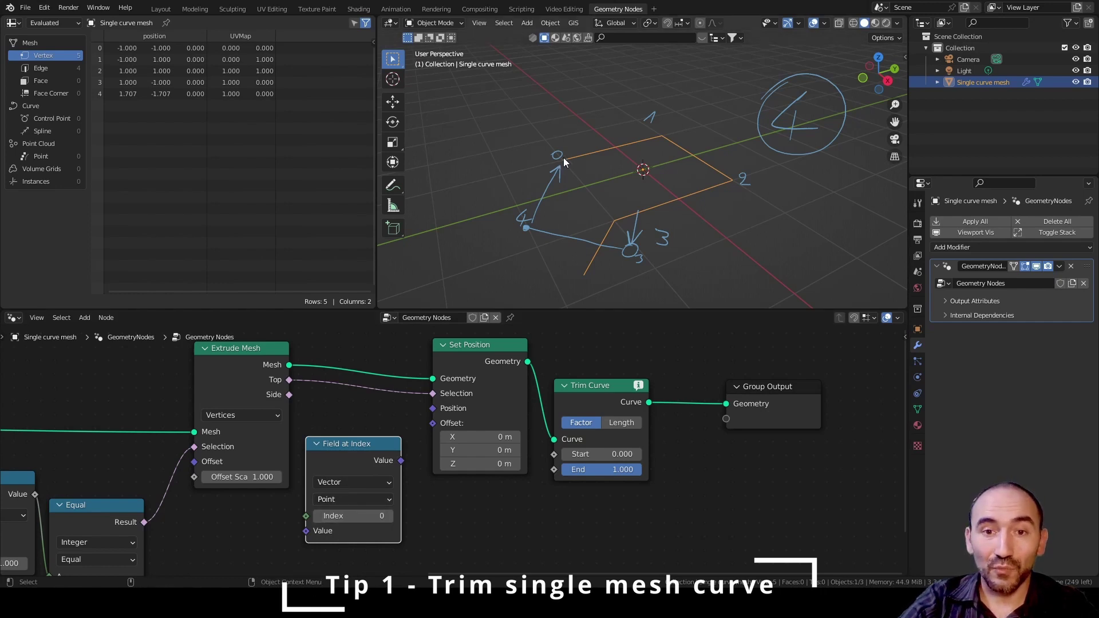
Feed a new Position node into the Field at Index Value and connect its output to the Set Position node's Position input
{"action": "left_click", "coordinate": [240, 535]}
{"action": "middle_click_drag", "start_coordinate": [240, 535], "coordinate": [258, 518]}
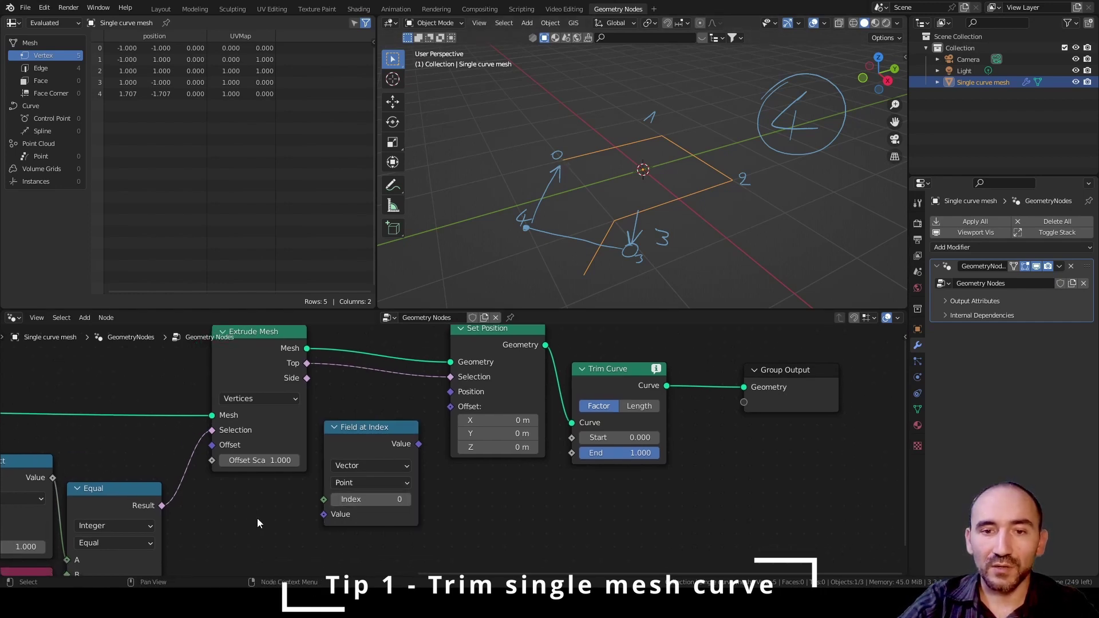
{"action": "key", "text": "shift+a"}
{"action": "type", "text": "pos"}
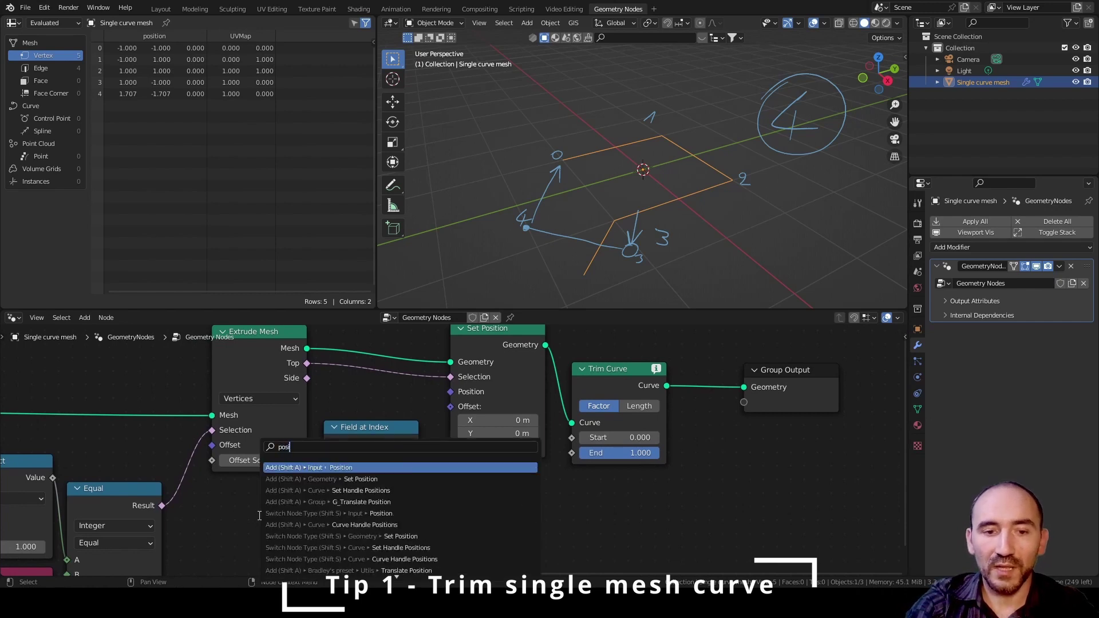
{"action": "key", "text": "Return"}
{"action": "left_click", "coordinate": [204, 492]}
{"action": "left_click_drag", "start_coordinate": [297, 517], "coordinate": [323, 514]}
{"action": "left_click_drag", "start_coordinate": [418, 444], "coordinate": [450, 391]}
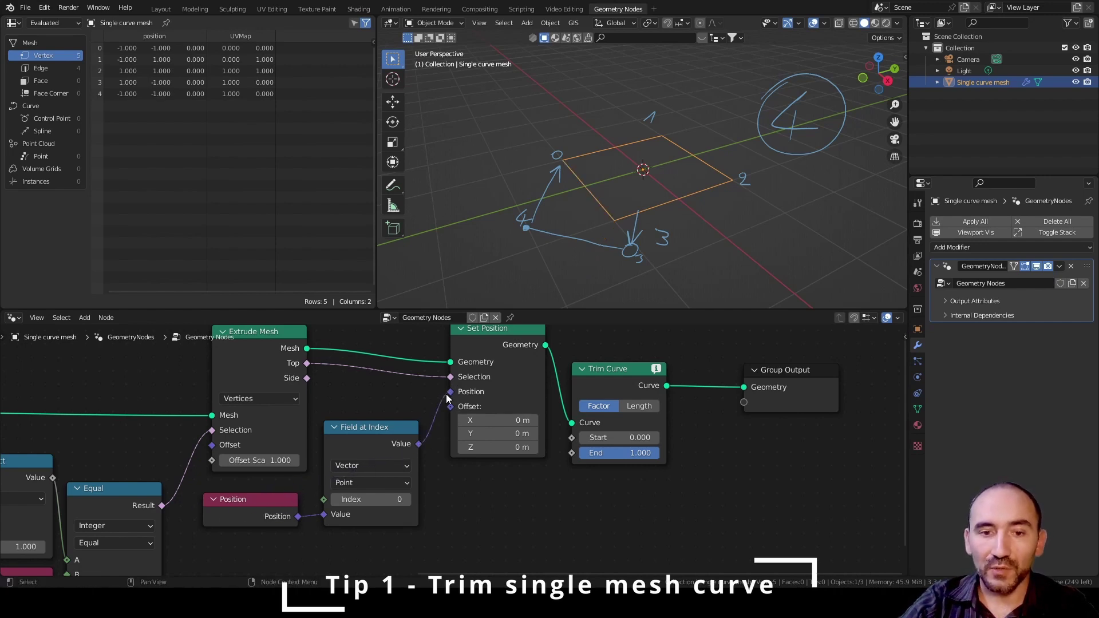
Move Trim Curve and Group Output farther along and insert a Mesh to Curve node between Set Position and Trim Curve
{"action": "scroll", "coordinate": [445, 393], "scroll_direction": "down", "scroll_amount": 3}
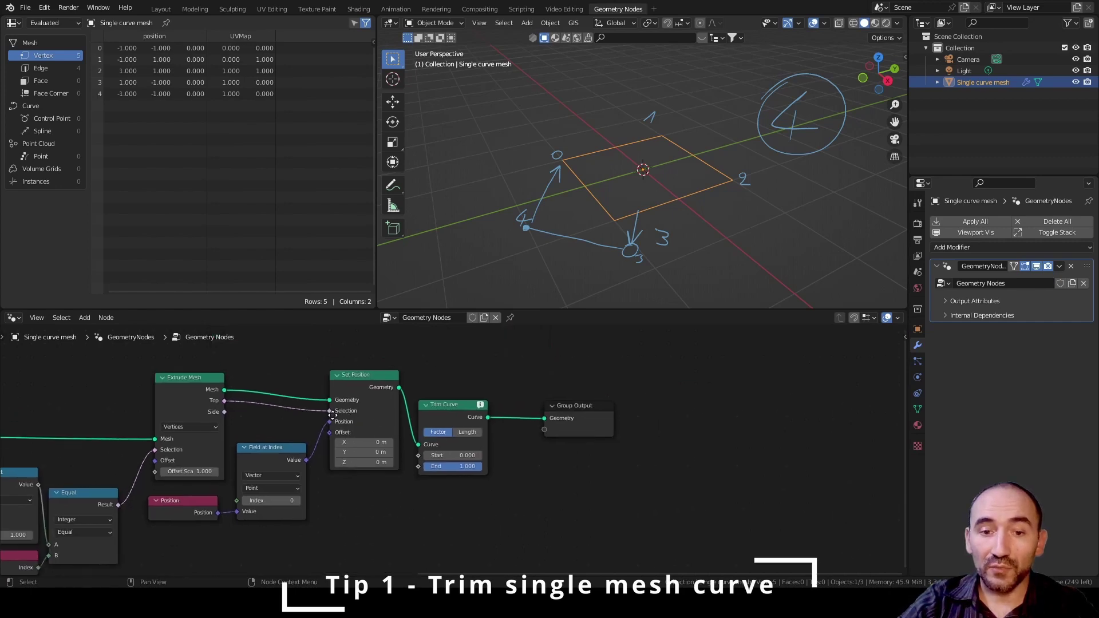
{"action": "middle_click_drag", "start_coordinate": [445, 393], "coordinate": [280, 369]}
{"action": "left_click_drag", "start_coordinate": [281, 369], "coordinate": [431, 453]}
{"action": "key", "text": "g"}
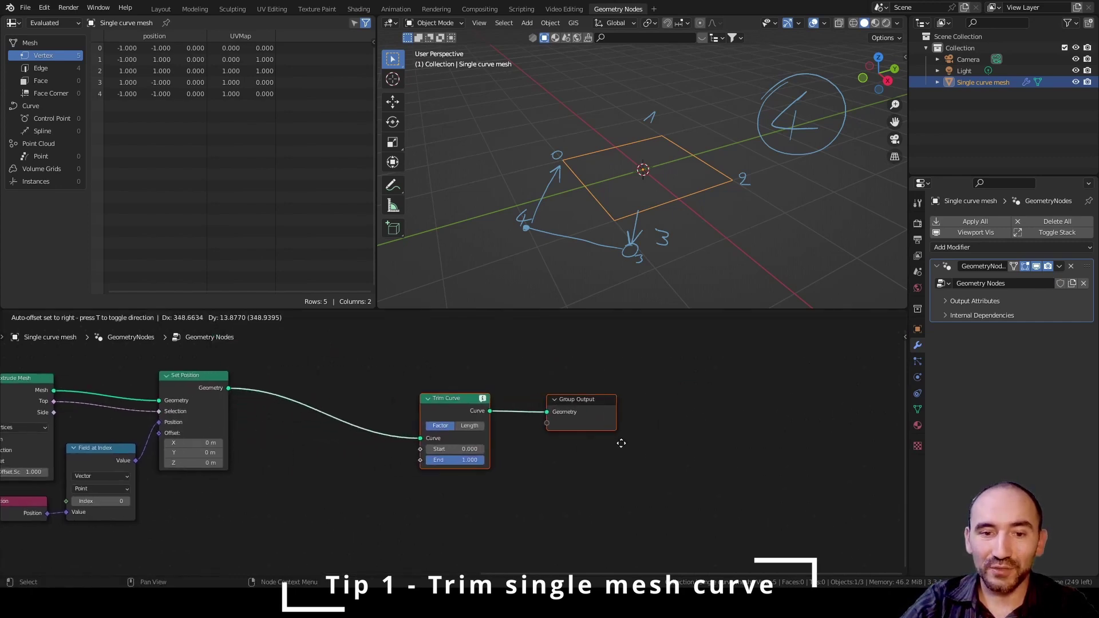
{"action": "left_click", "coordinate": [683, 436]}
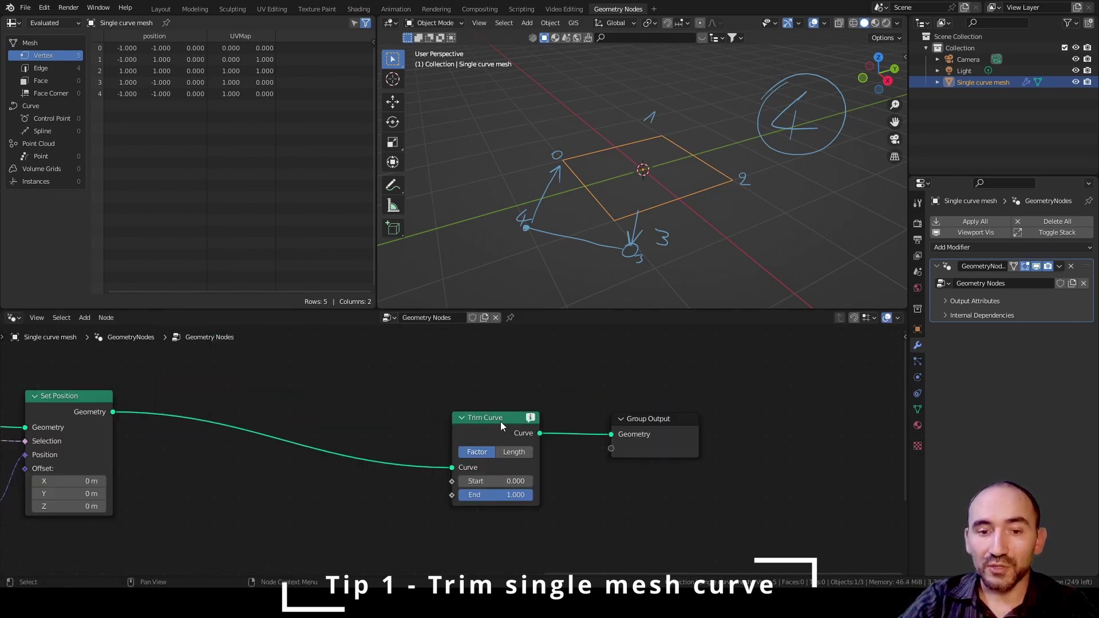
{"action": "mouse_move", "coordinate": [532, 419]}
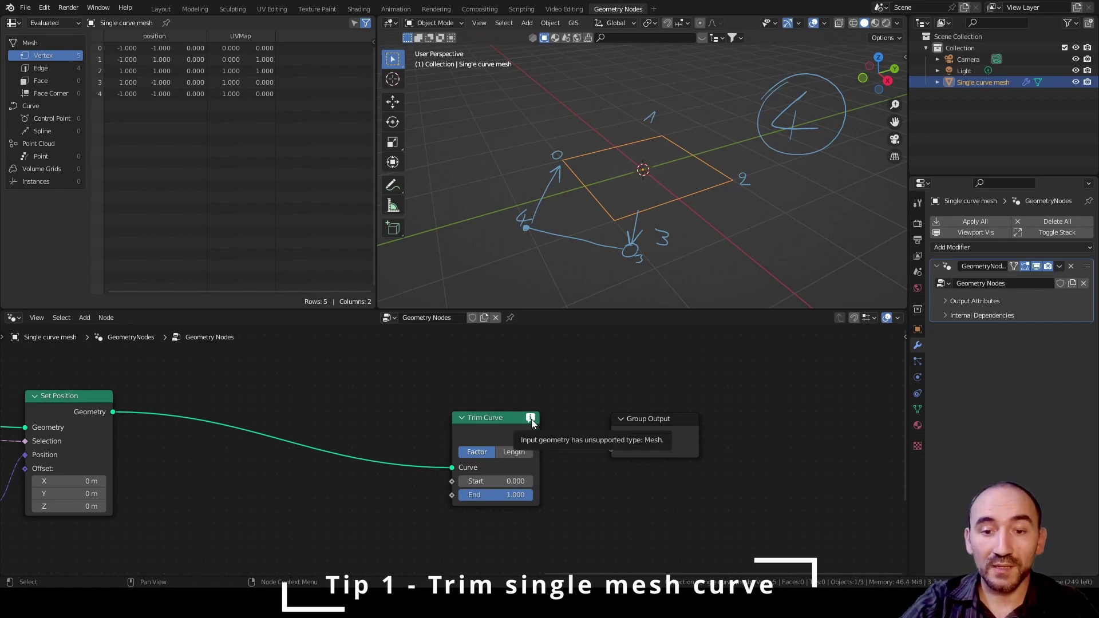
{"action": "key", "text": "F3"}
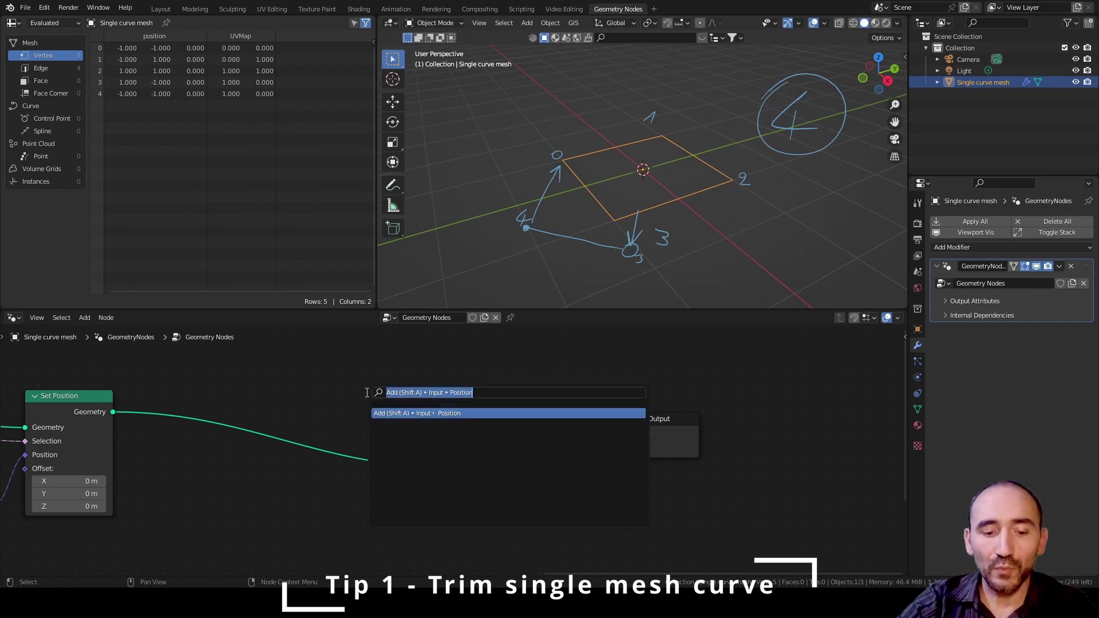
{"action": "type", "text": "mesh to curve"}
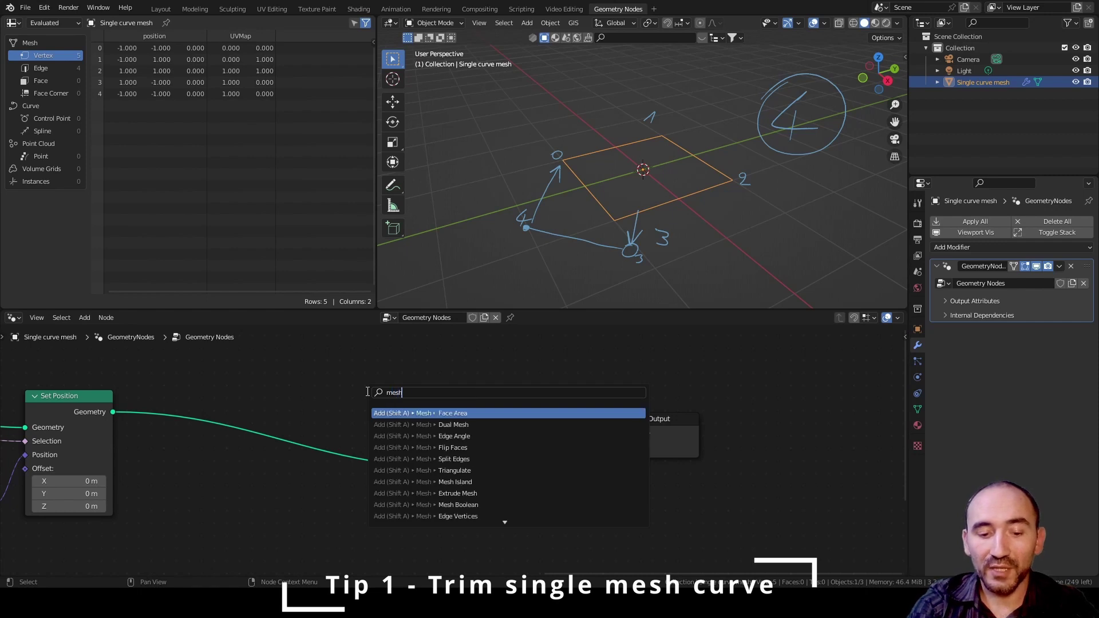
{"action": "key", "text": "Return"}
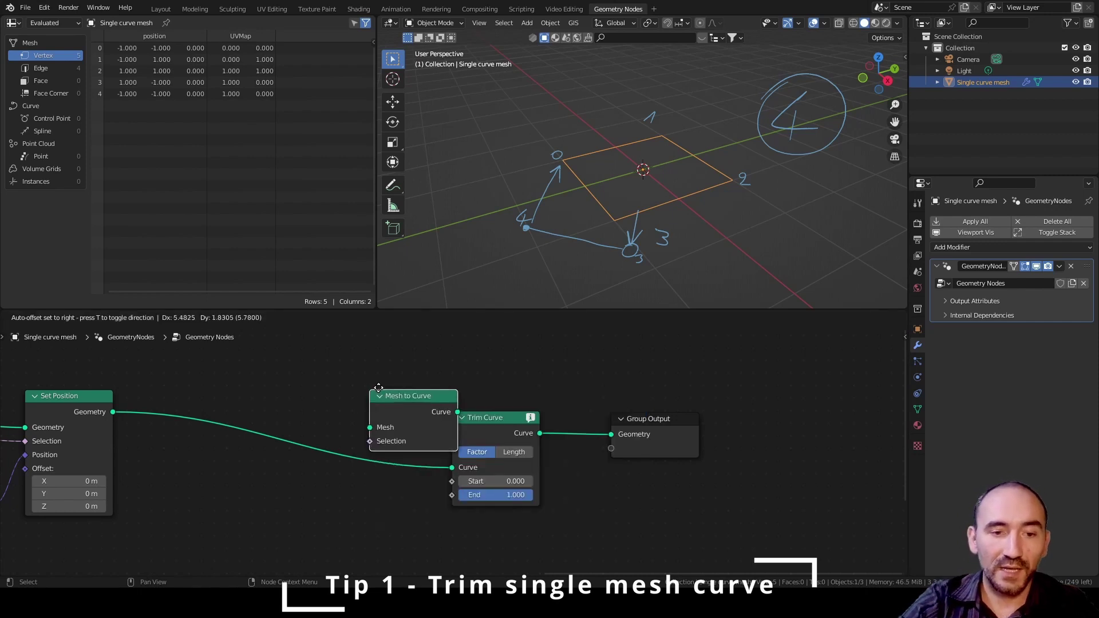
{"action": "left_click", "coordinate": [165, 390]}
Test Trim Curve with End at 0.917, place the node beside Mesh to Curve, and set End back to 1.000
{"action": "left_click_drag", "start_coordinate": [485, 430], "coordinate": [476, 388]}
{"action": "mouse_move", "coordinate": [503, 453]}
{"action": "left_mouse_down"}
{"action": "mouse_move", "coordinate": [487, 453]}
{"action": "mouse_move", "coordinate": [498, 454]}
{"action": "left_mouse_up"}
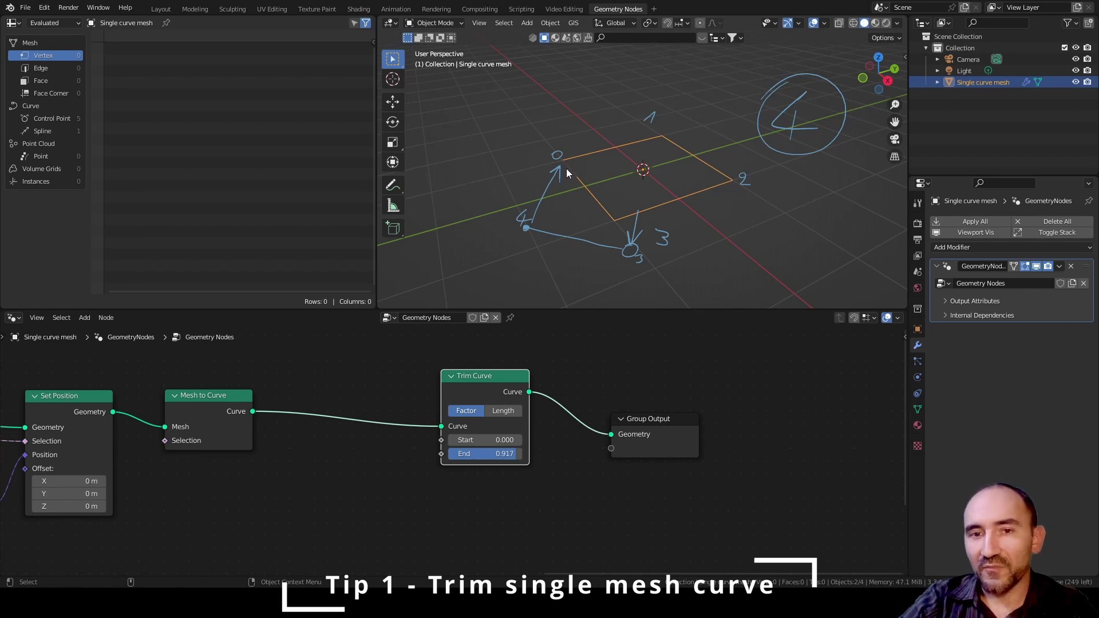
{"action": "left_click", "coordinate": [335, 394]}
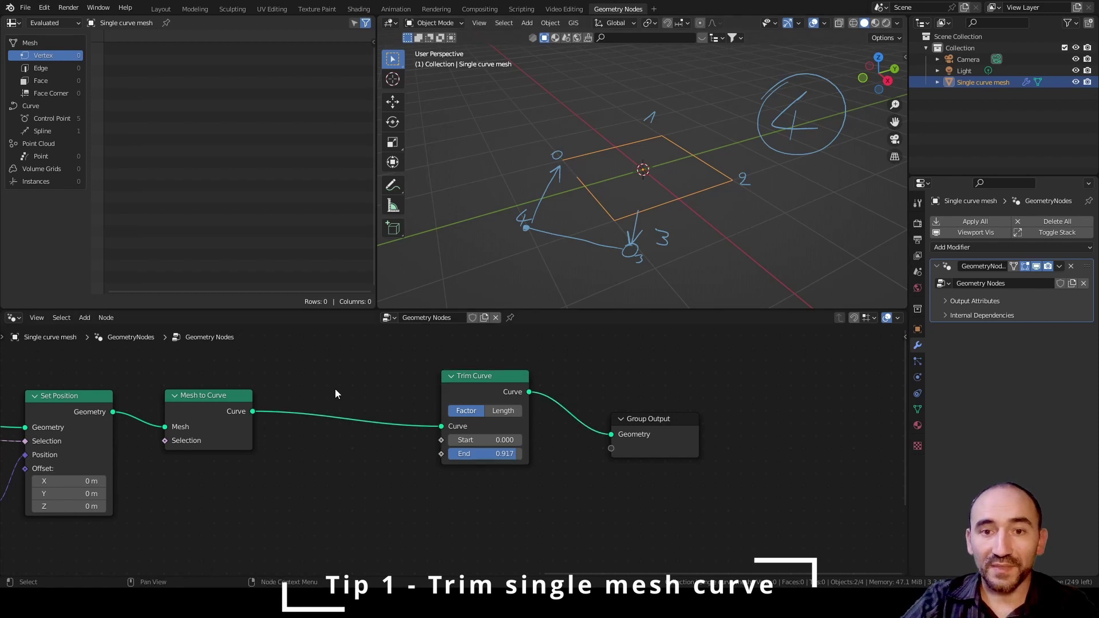
{"action": "left_click_drag", "start_coordinate": [470, 387], "coordinate": [330, 380]}
{"action": "left_click_drag", "start_coordinate": [353, 447], "coordinate": [385, 446]}
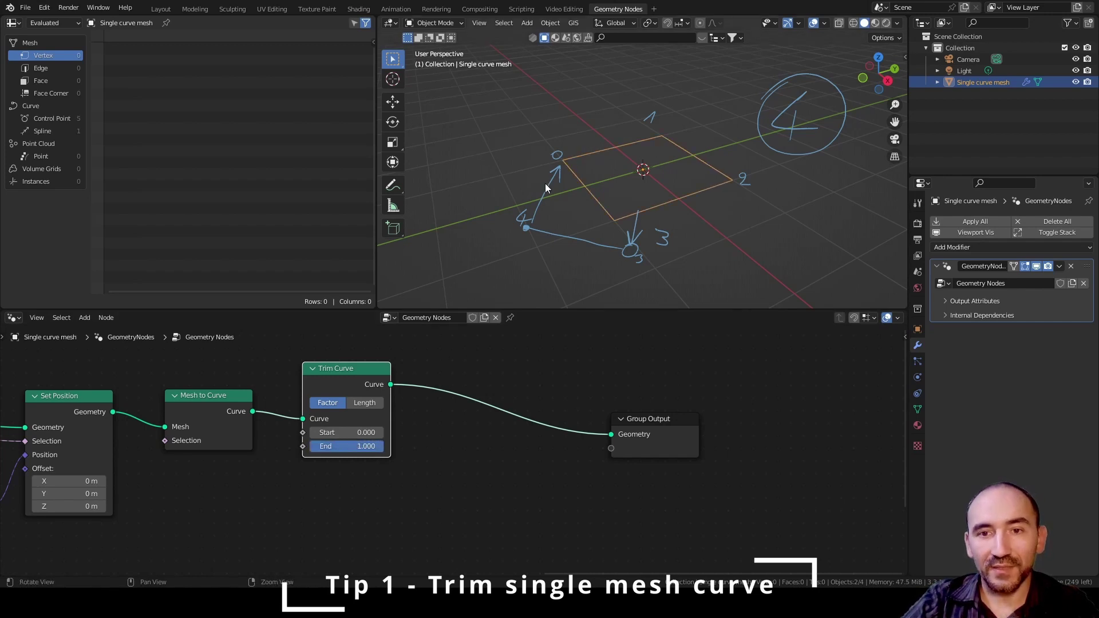
Rename the Single curve mesh object to Tip 1Single curve mesh
{"action": "middle_click_drag", "start_coordinate": [546, 185], "coordinate": [560, 201]}
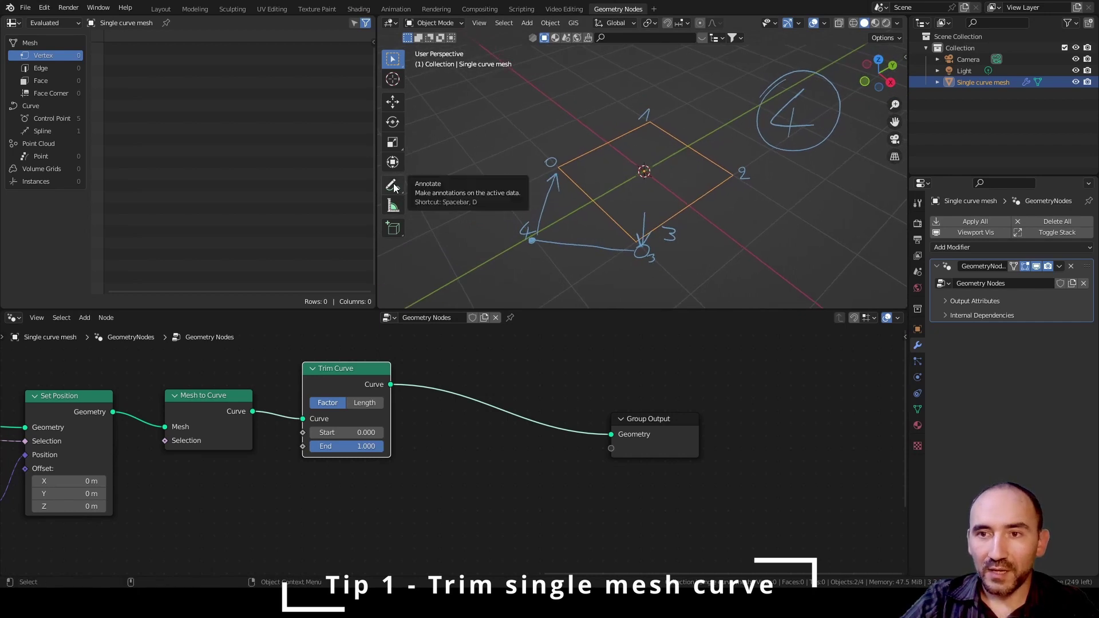
{"action": "double_click", "coordinate": [969, 83]}
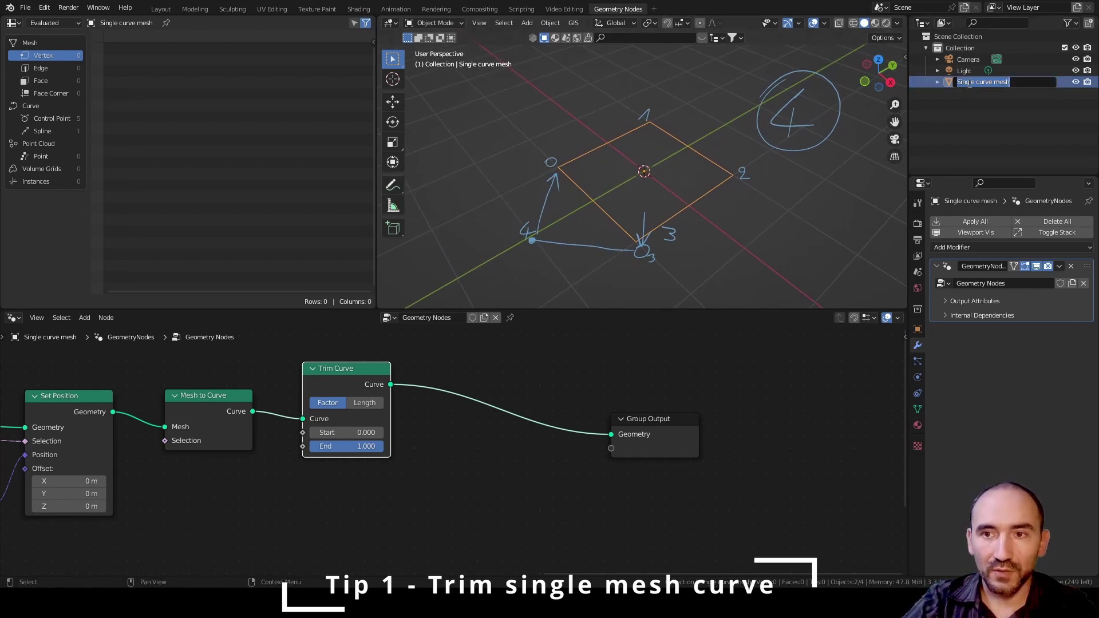
{"action": "key", "text": "Home"}
{"action": "type", "text": "Tip 1"}
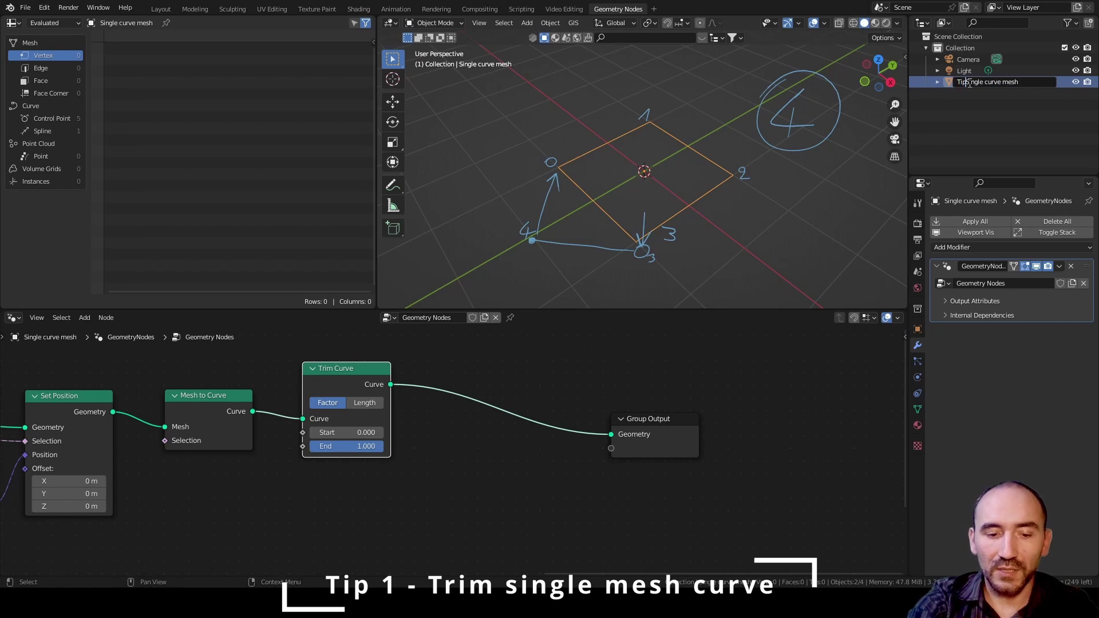
{"action": "key", "text": "Return"}
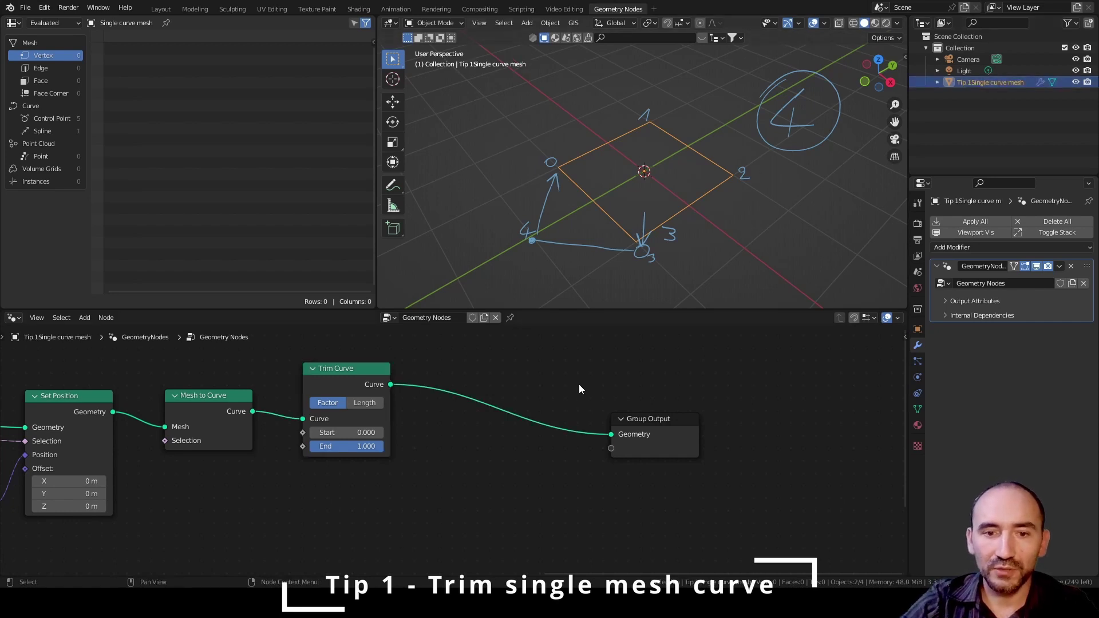
Collapse all nodes between Group Input and Trim Curve into one node group and pull the remaining nodes close together around it
{"action": "key", "text": "Home"}
{"action": "scroll", "coordinate": [481, 452], "scroll_direction": "up", "scroll_amount": 1}
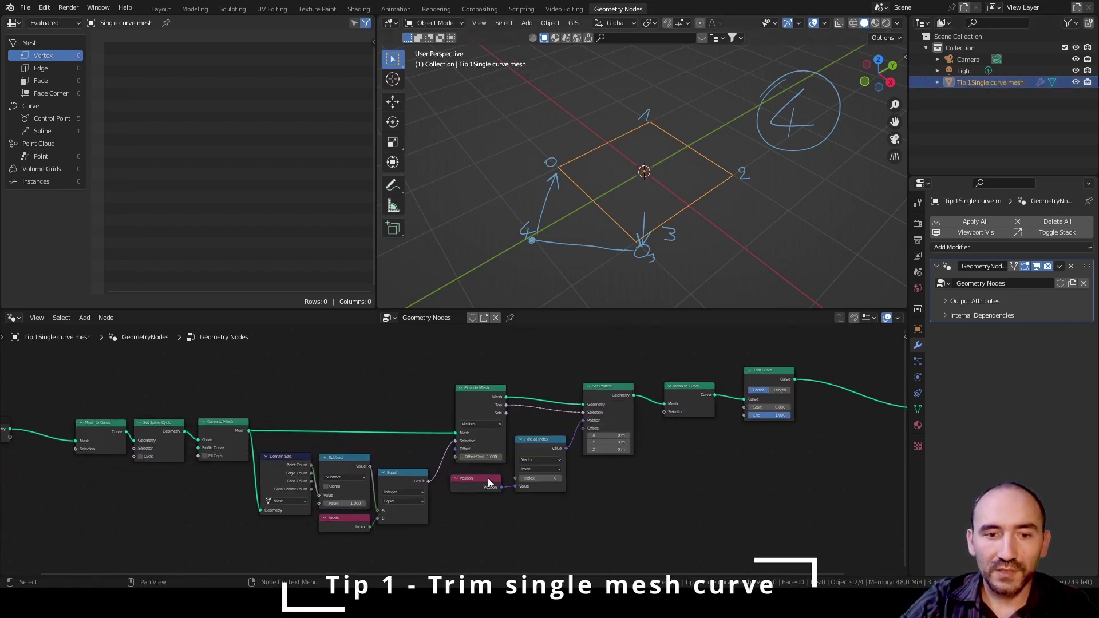
{"action": "middle_click_drag", "start_coordinate": [427, 463], "coordinate": [444, 467]}
{"action": "left_click_drag", "start_coordinate": [108, 370], "coordinate": [739, 539]}
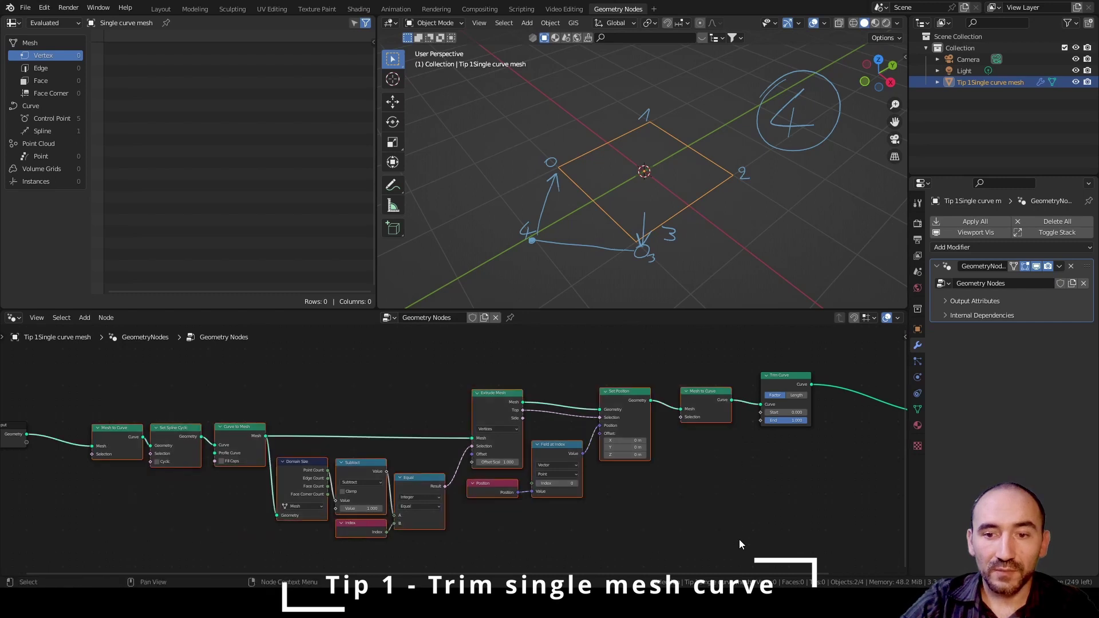
{"action": "key", "text": "ctrl+g"}
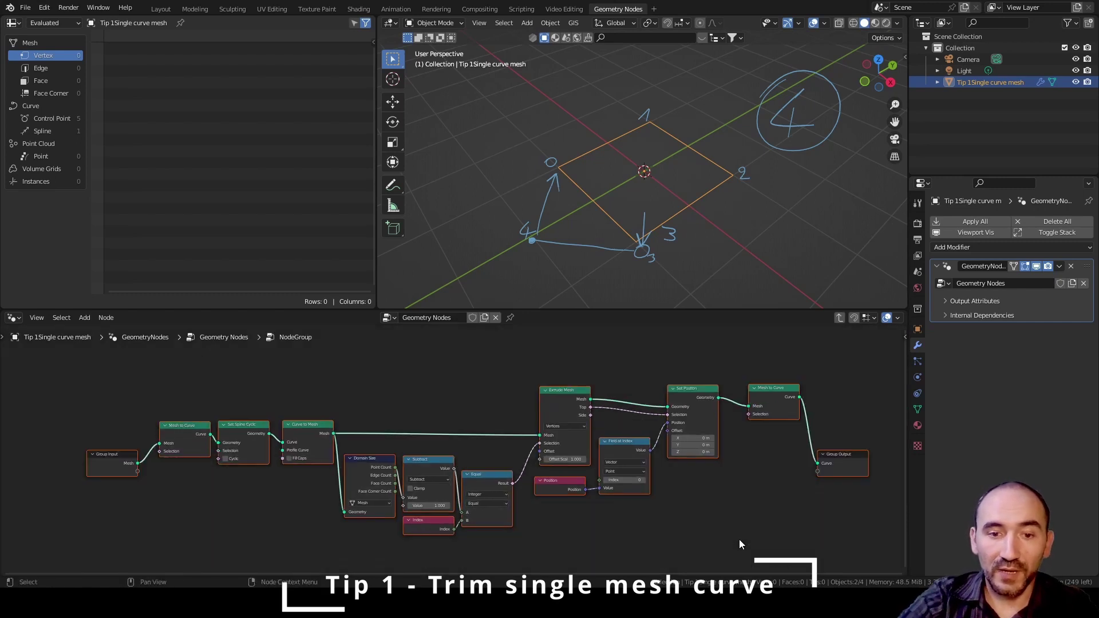
{"action": "key", "text": "Tab"}
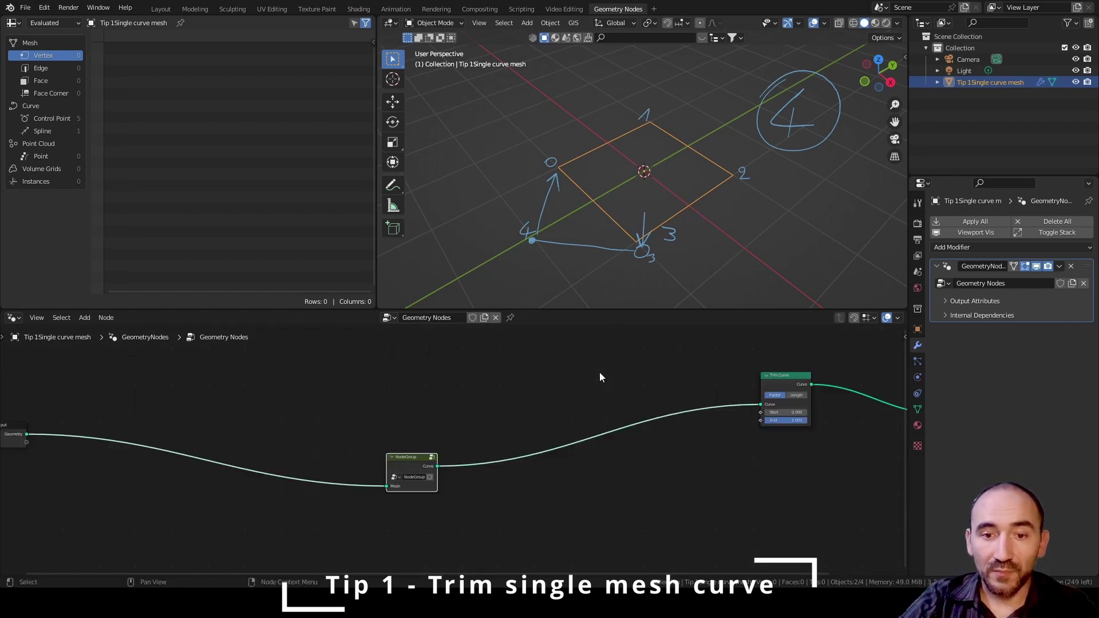
{"action": "left_click_drag", "start_coordinate": [129, 440], "coordinate": [177, 447]}
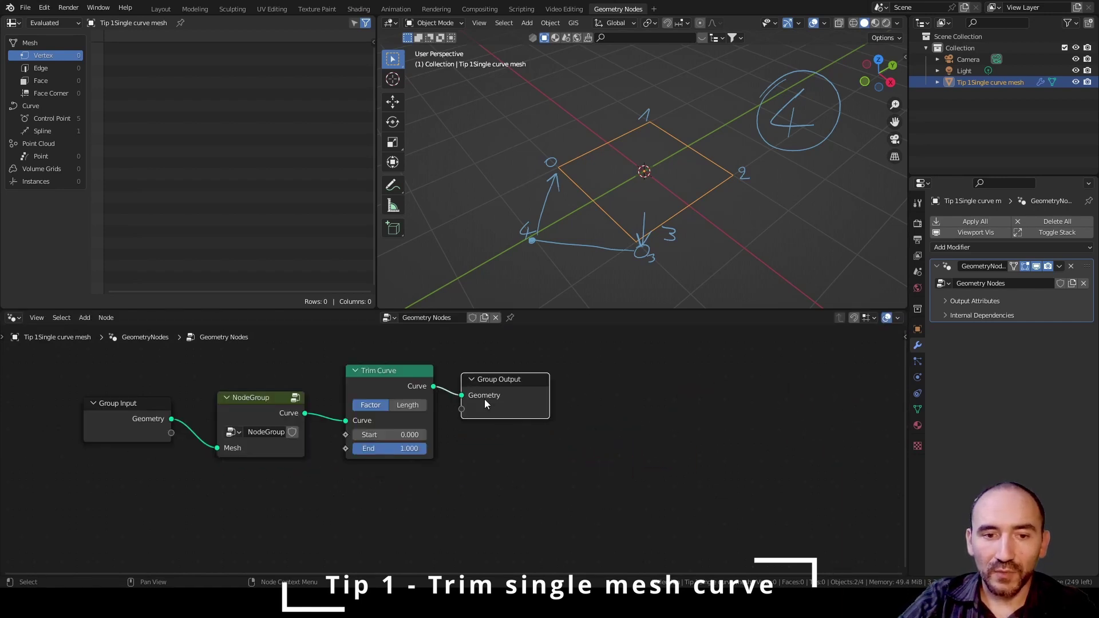
{"action": "middle_click_drag", "start_coordinate": [386, 423], "coordinate": [498, 448]}
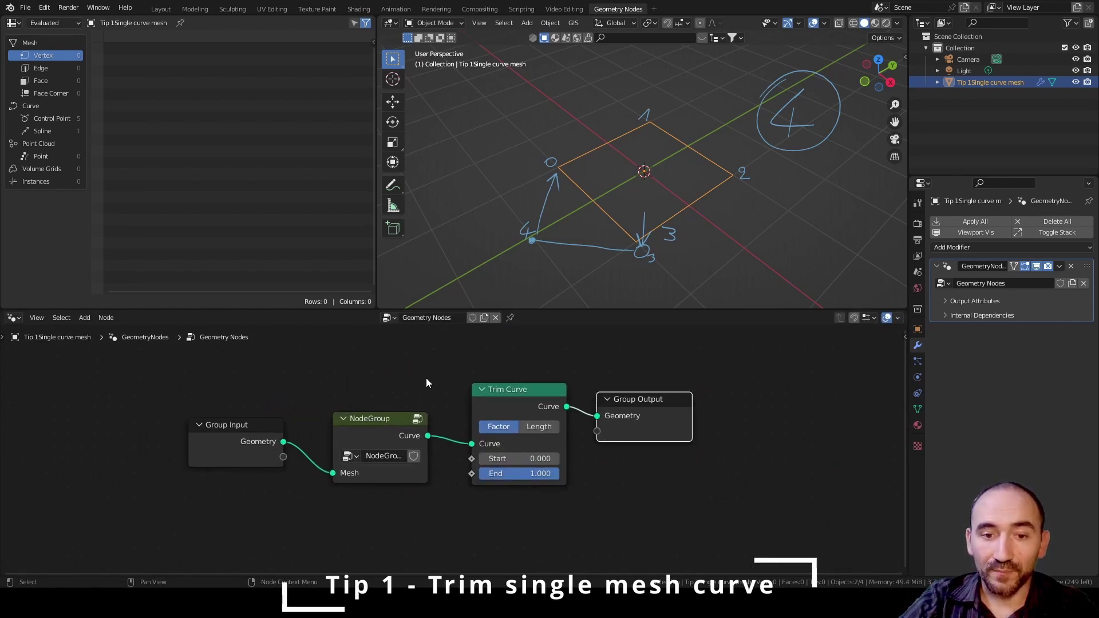
Widen the new node group and rename it Mesh to curve
{"action": "left_click", "coordinate": [428, 449]}
{"action": "left_click_drag", "start_coordinate": [426, 447], "coordinate": [450, 447]}
{"action": "double_click", "coordinate": [387, 456]}
{"action": "type", "text": "Mesh to curve"}
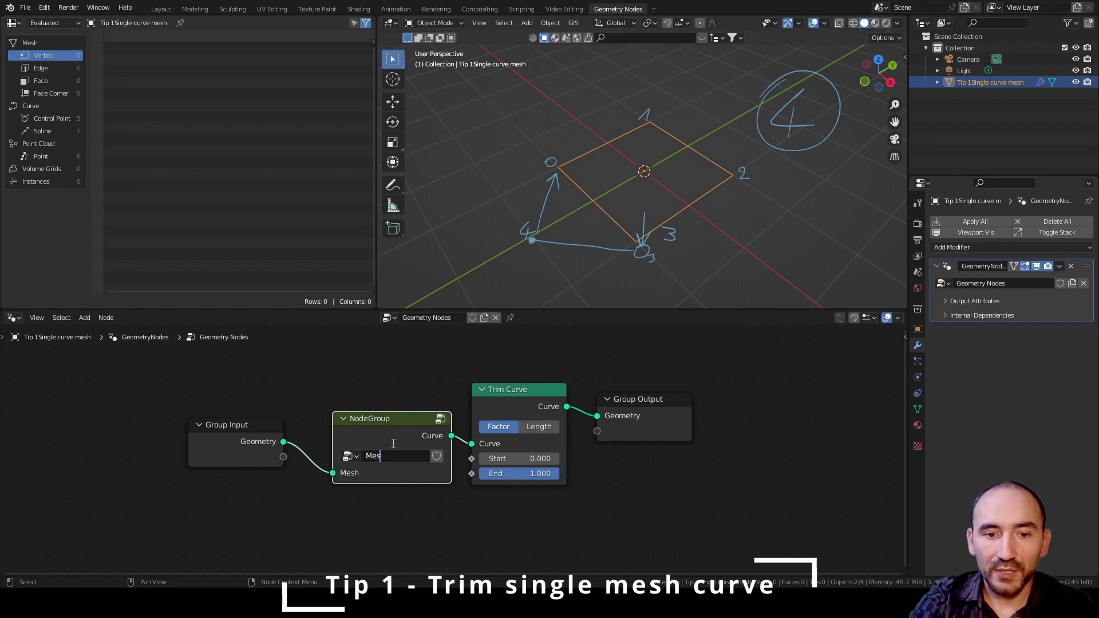
{"action": "key", "text": "Return"}
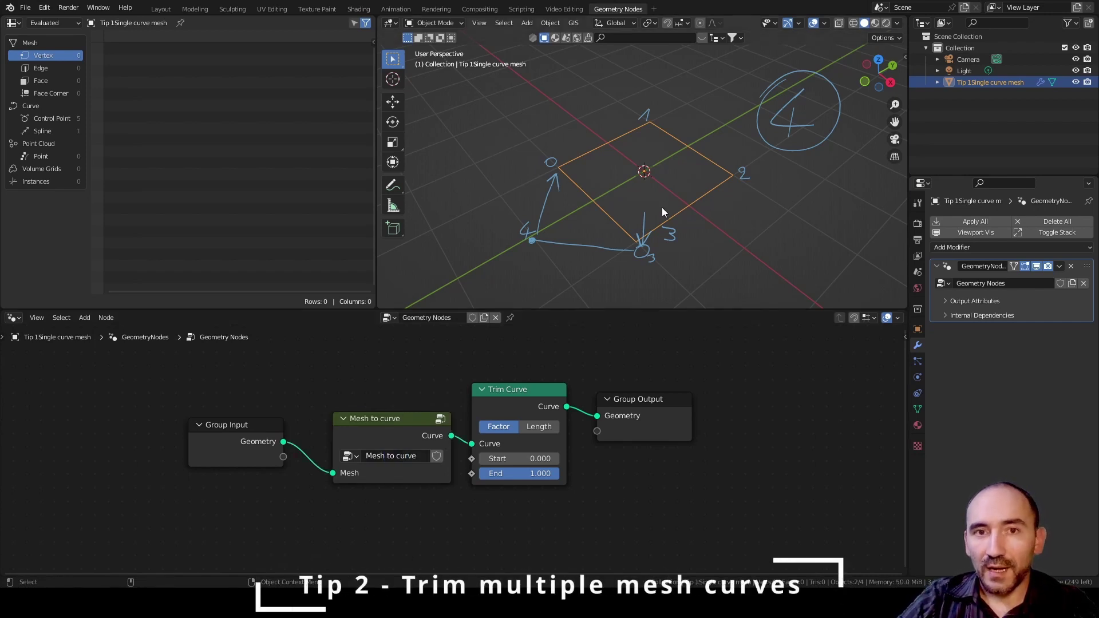
Remove the hand-drawn number and arrow annotations from the 3D viewport
{"action": "scroll", "coordinate": [662, 207], "scroll_direction": "down", "scroll_amount": 2}
{"action": "scroll", "coordinate": [726, 129], "scroll_direction": "down", "scroll_amount": 2}
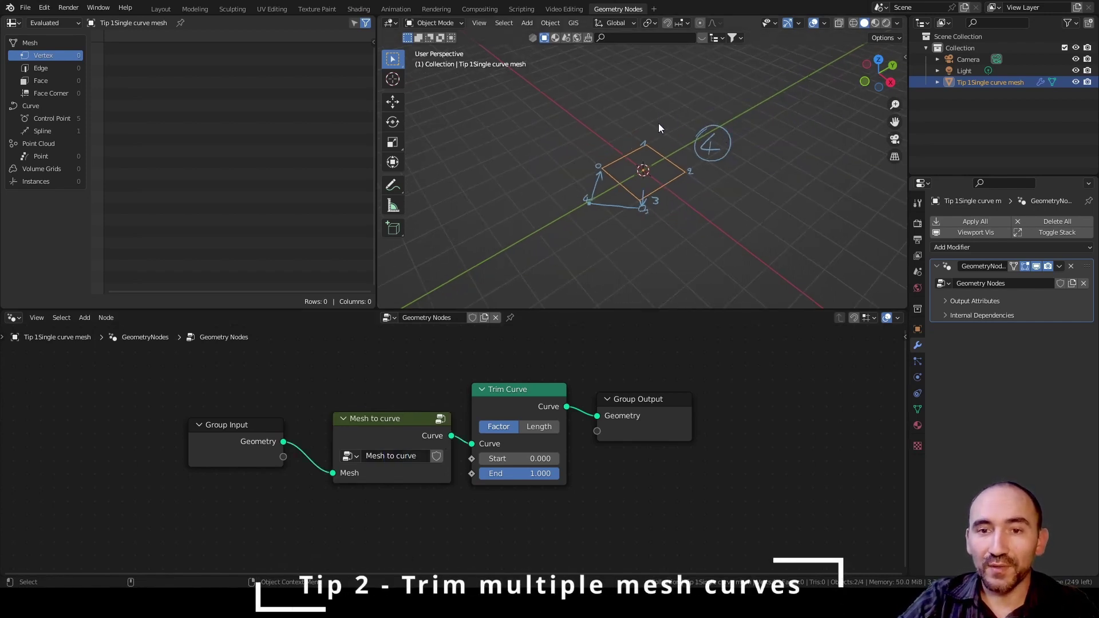
{"action": "scroll", "coordinate": [690, 176], "scroll_direction": "up", "scroll_amount": 4}
{"action": "middle_click_drag", "start_coordinate": [725, 186], "coordinate": [657, 143], "text": "shift"}
{"action": "scroll", "coordinate": [651, 147], "scroll_direction": "down", "scroll_amount": 3}
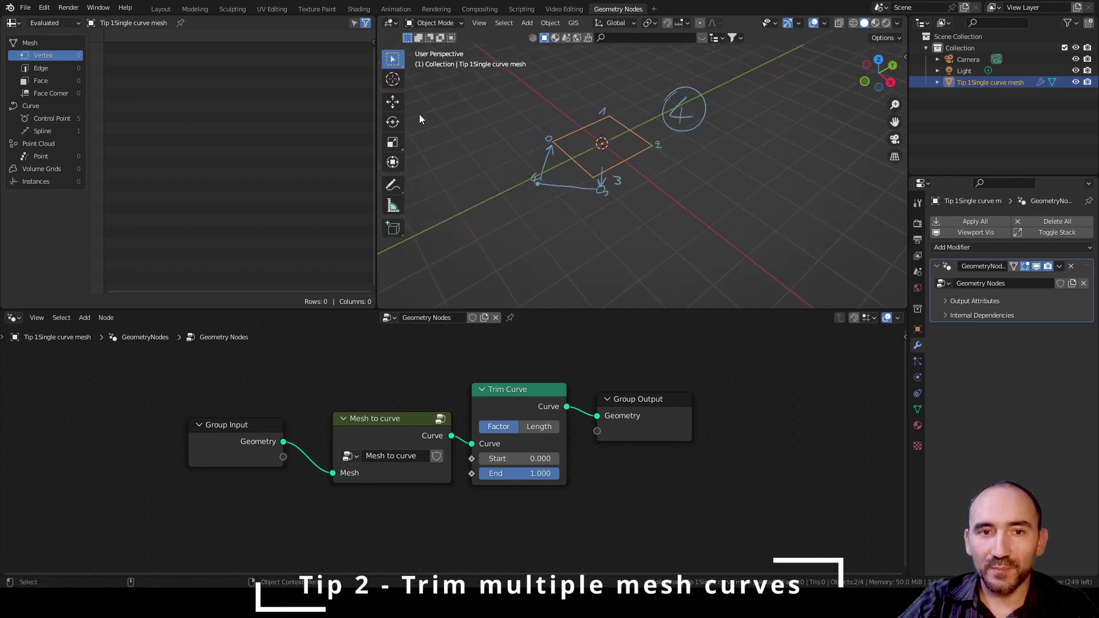
{"action": "left_click", "coordinate": [394, 187]}
{"action": "key", "text": "n"}
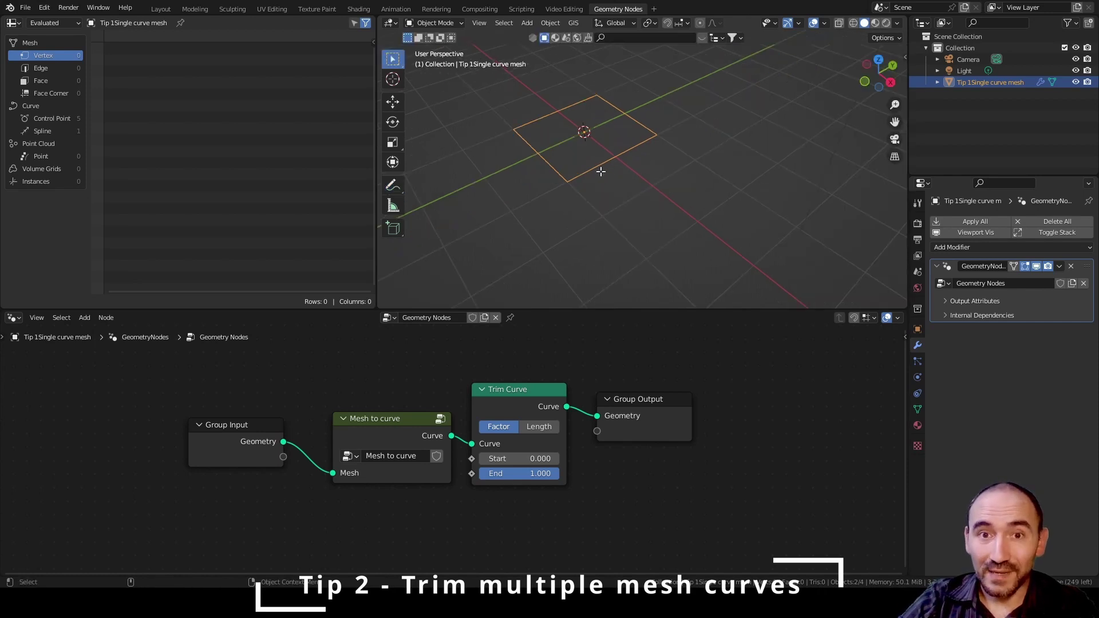
Duplicate the square inside the mesh in Edit Mode and offset the copy about 2.79 m in X and 0.85 m in Y
{"action": "key", "text": "Tab"}
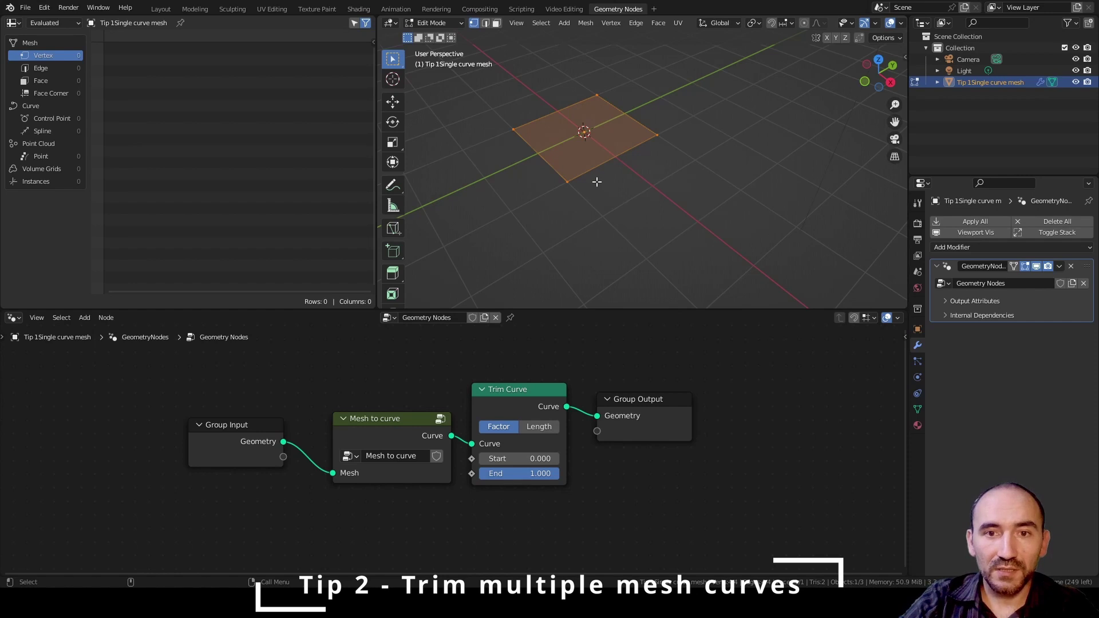
{"action": "key", "text": "shift+d"}
{"action": "left_click", "coordinate": [687, 131]}
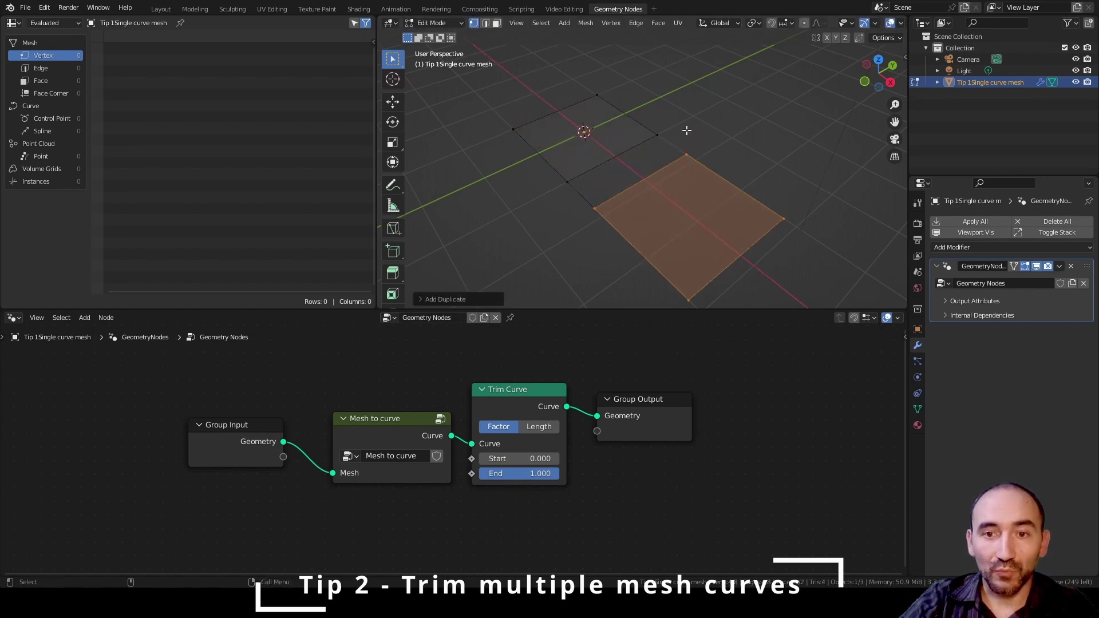
{"action": "key", "text": "g"}
{"action": "key", "text": "y"}
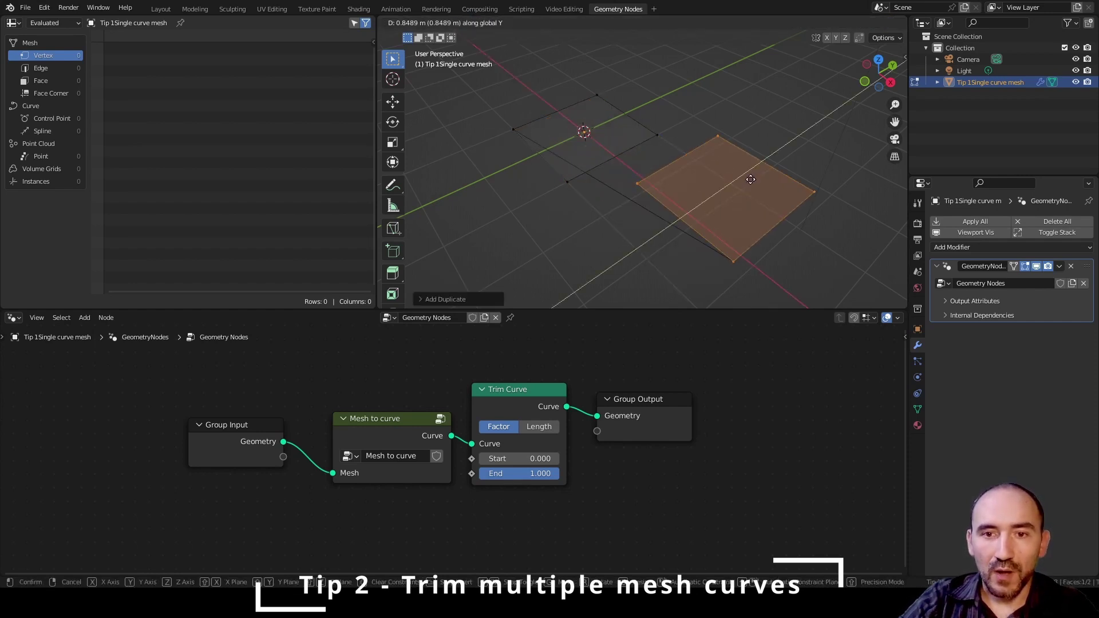
{"action": "left_click", "coordinate": [751, 179]}
Turn off the geometry nodes modifier's viewport display and rename its node tree to Mesh to curve tip
{"action": "left_click", "coordinate": [1035, 265]}
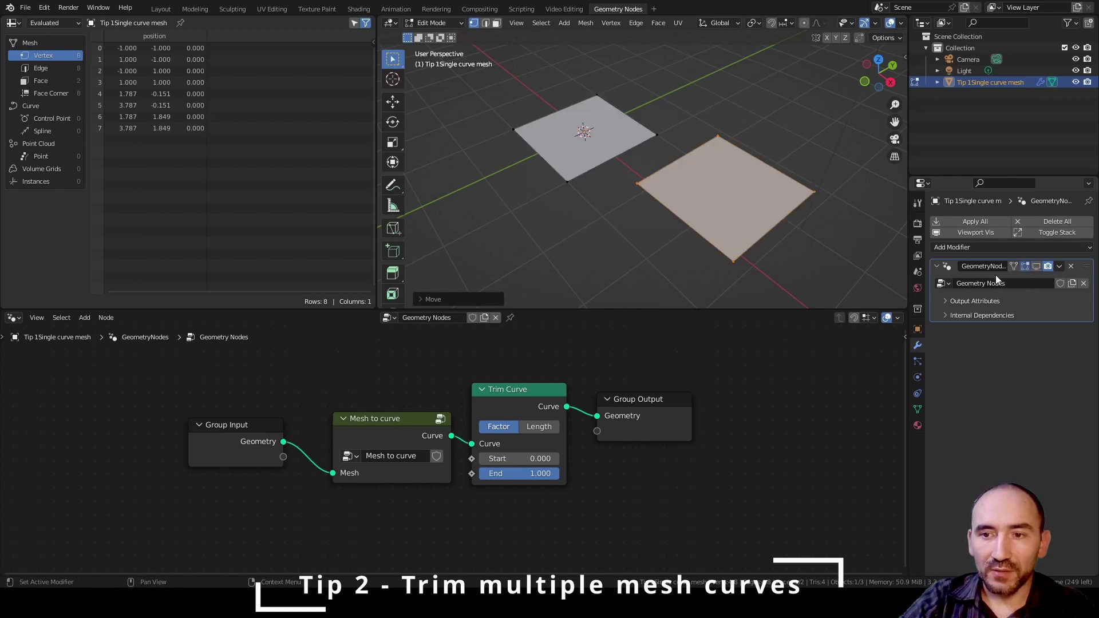
{"action": "double_click", "coordinate": [996, 281]}
{"action": "type", "text": "Mesh to"}
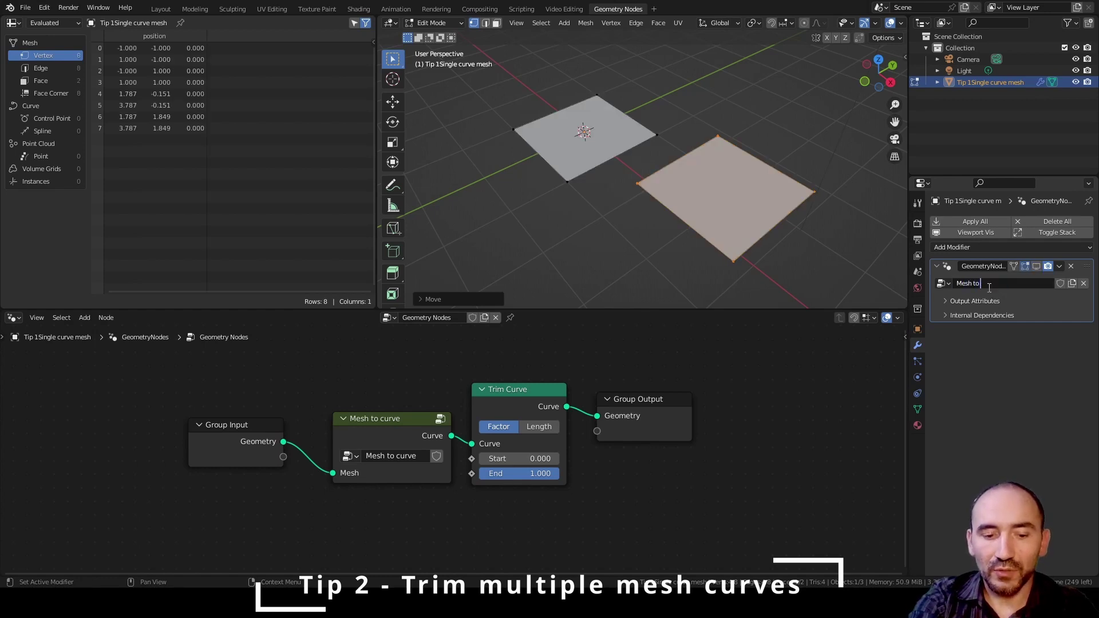
{"action": "type", "text": " curve tip"}
{"action": "key", "text": "Return"}
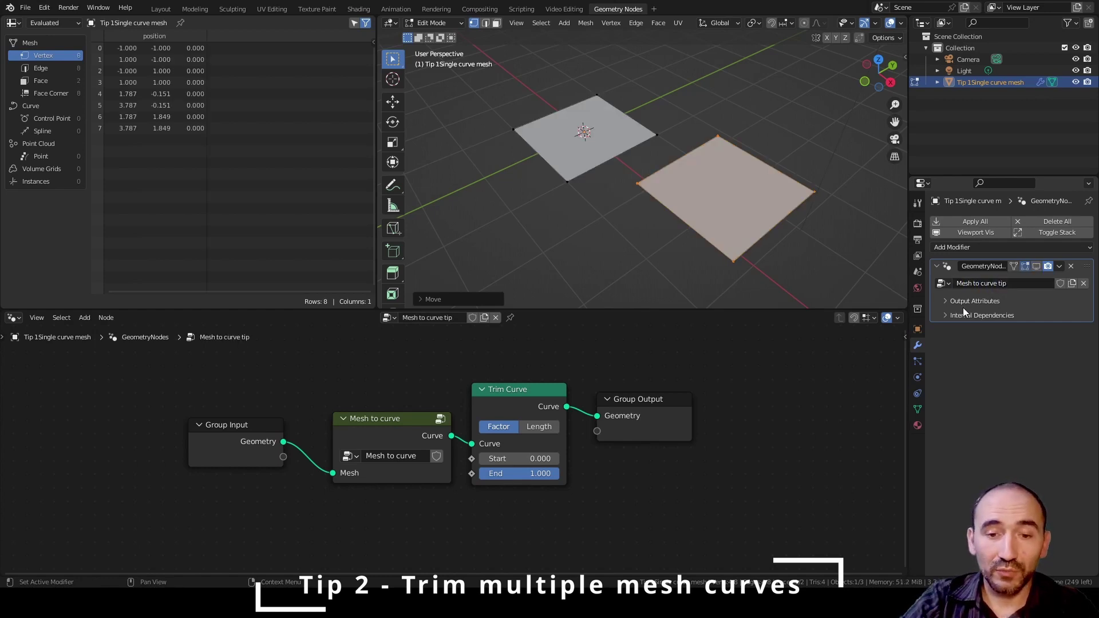
Return to Object Mode, clear the object selection and save the file
{"action": "key", "text": "Tab"}
{"action": "left_click", "coordinate": [727, 113]}
{"action": "key", "text": "ctrl+s"}
Turn the duplicated square into a triangle by dissolving its corner vertex at the largest X and Y
{"action": "middle_click_drag", "start_coordinate": [724, 132], "coordinate": [659, 169]}
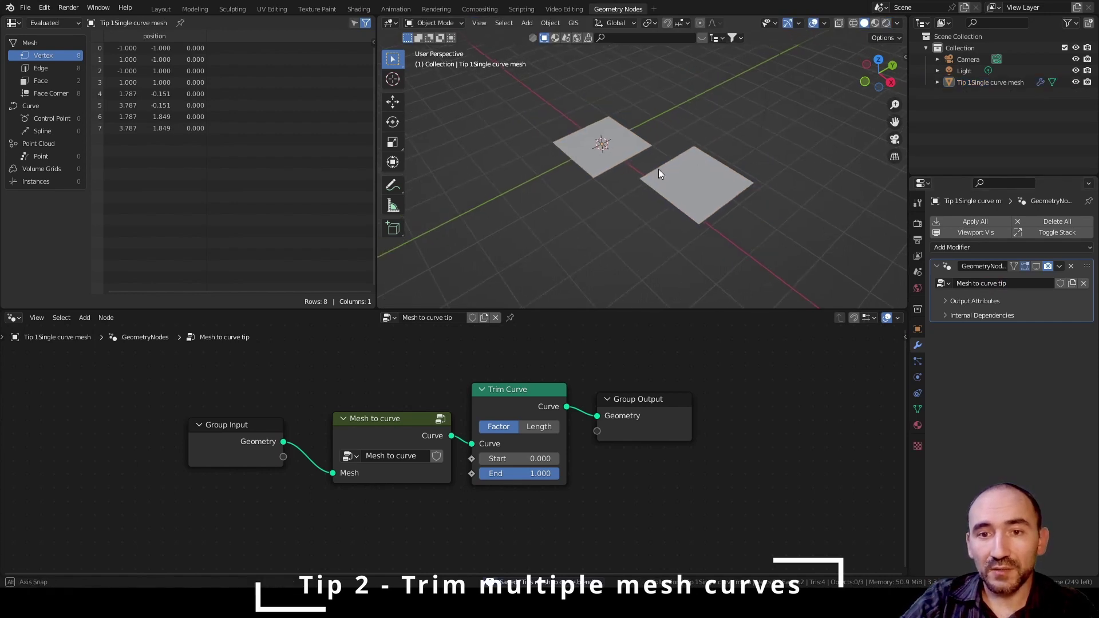
{"action": "scroll", "coordinate": [658, 170], "scroll_direction": "up", "scroll_amount": 3}
{"action": "left_click", "coordinate": [689, 172]}
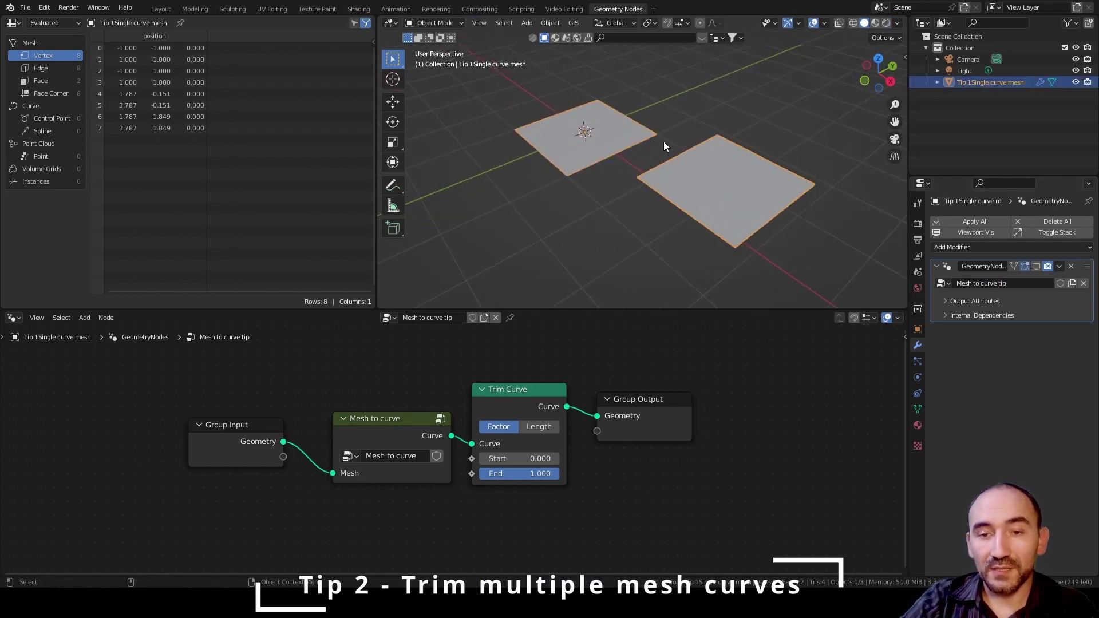
{"action": "key", "text": "Tab"}
{"action": "left_click", "coordinate": [811, 178]}
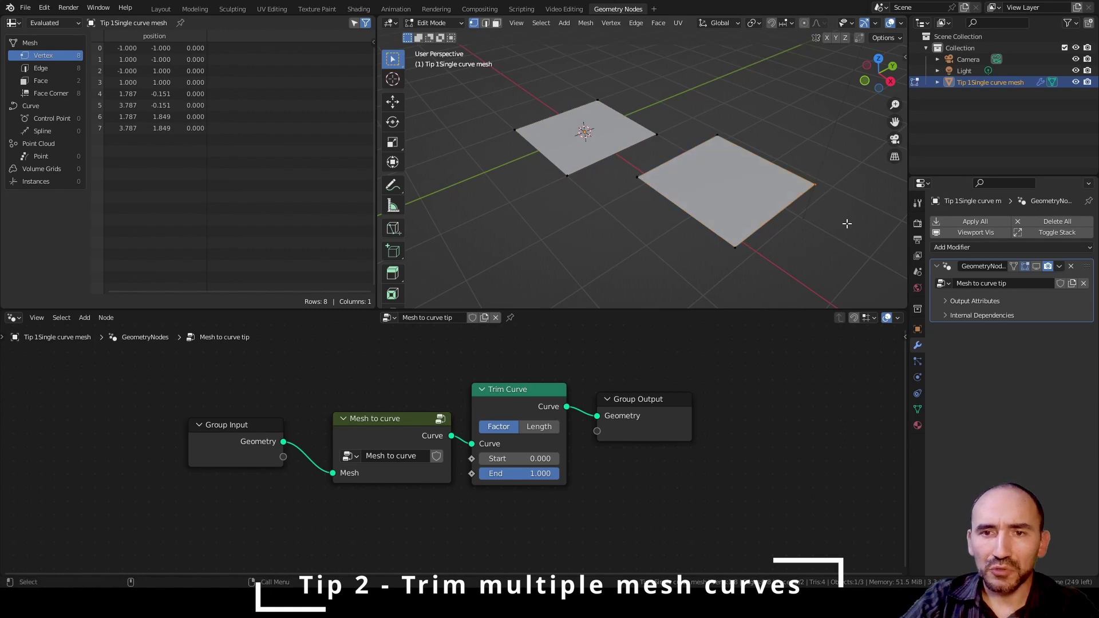
{"action": "key", "text": "x"}
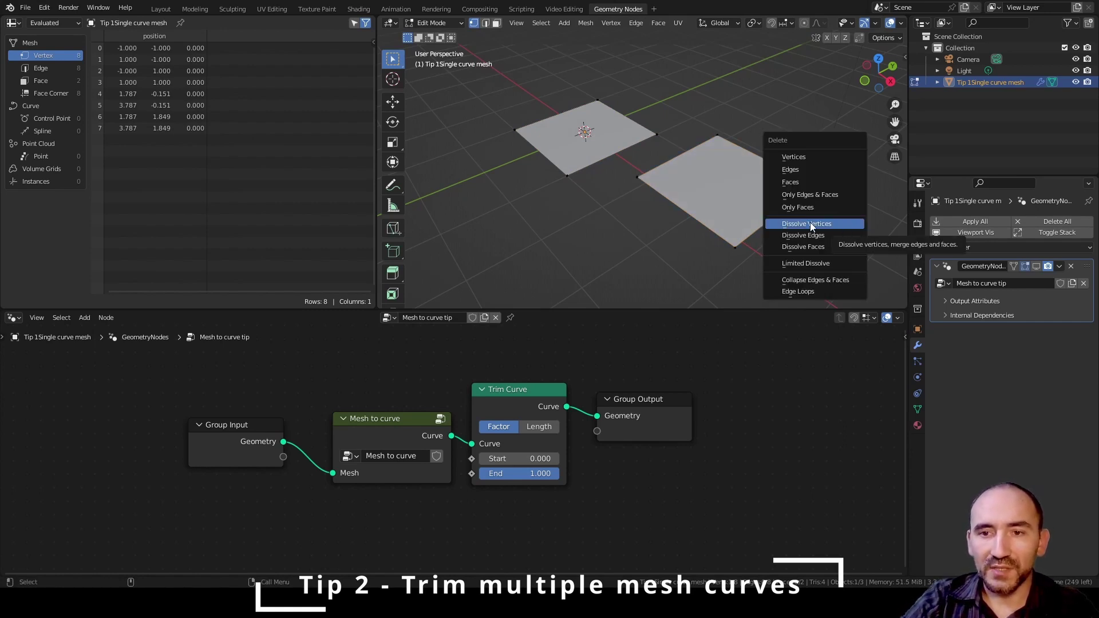
{"action": "left_click", "coordinate": [811, 225]}
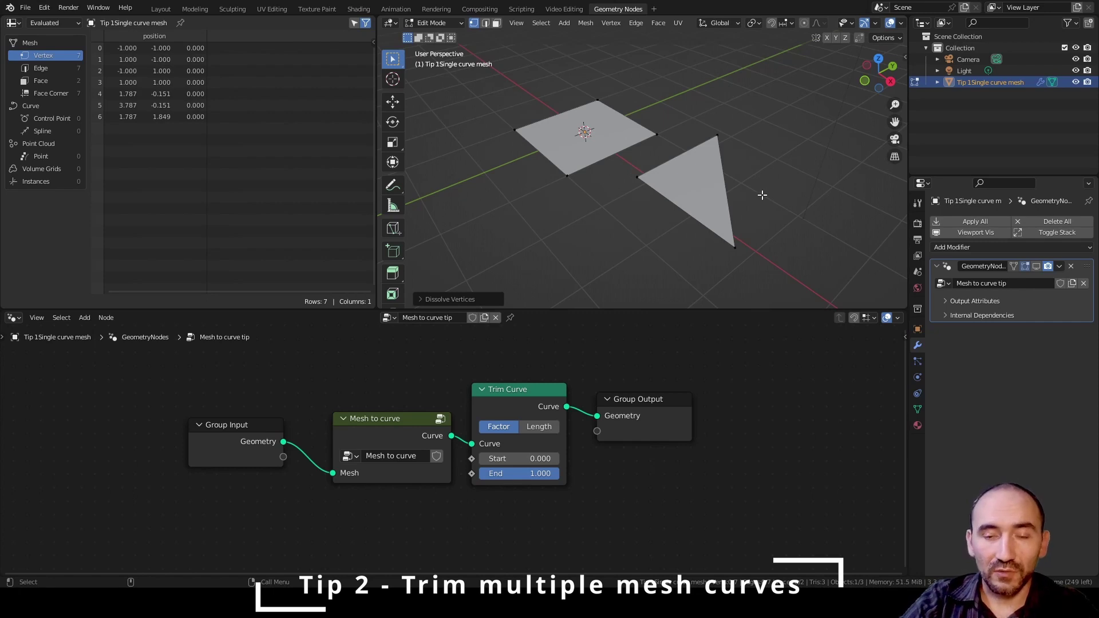
Return to Object Mode and show the modifier in the viewport to examine how the two shapes are connected
{"action": "key", "text": "Tab"}
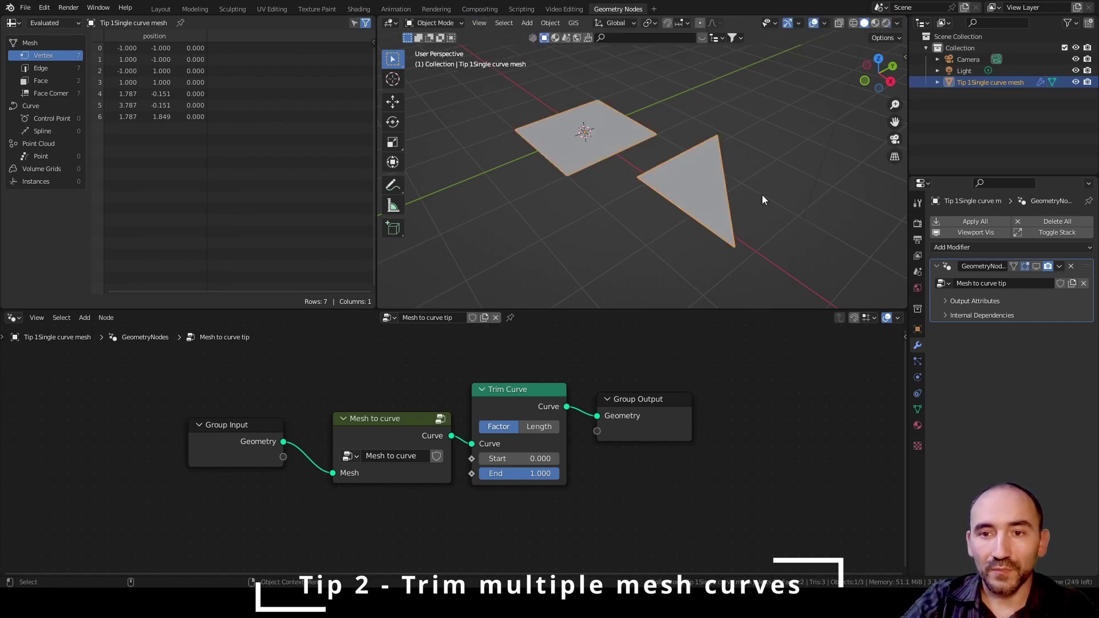
{"action": "left_click", "coordinate": [1036, 266]}
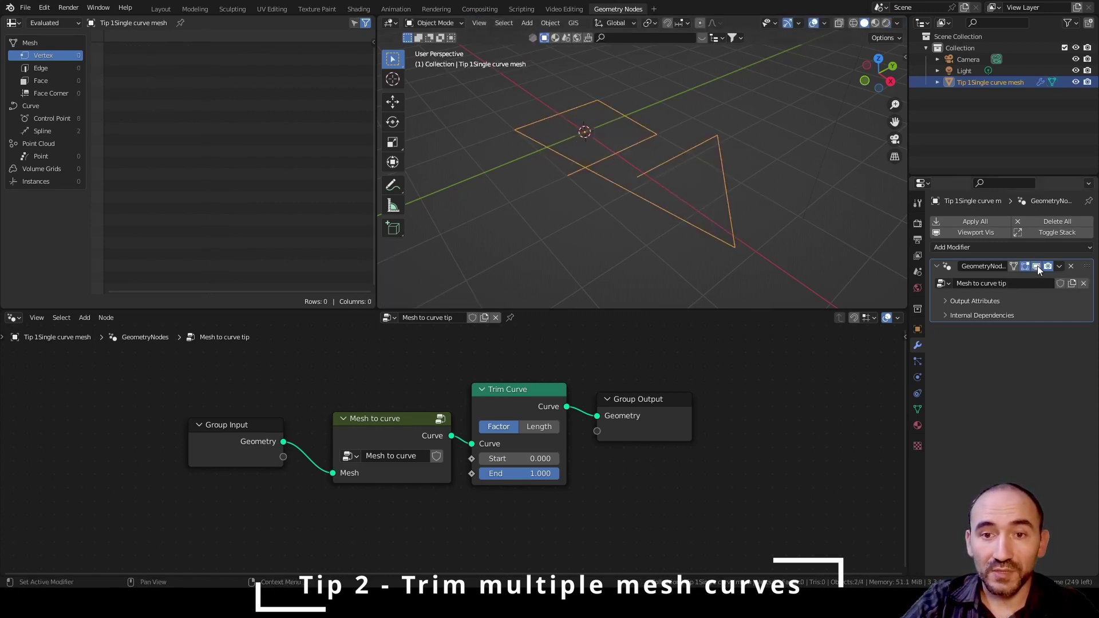
{"action": "middle_click_drag", "start_coordinate": [628, 169], "coordinate": [719, 207]}
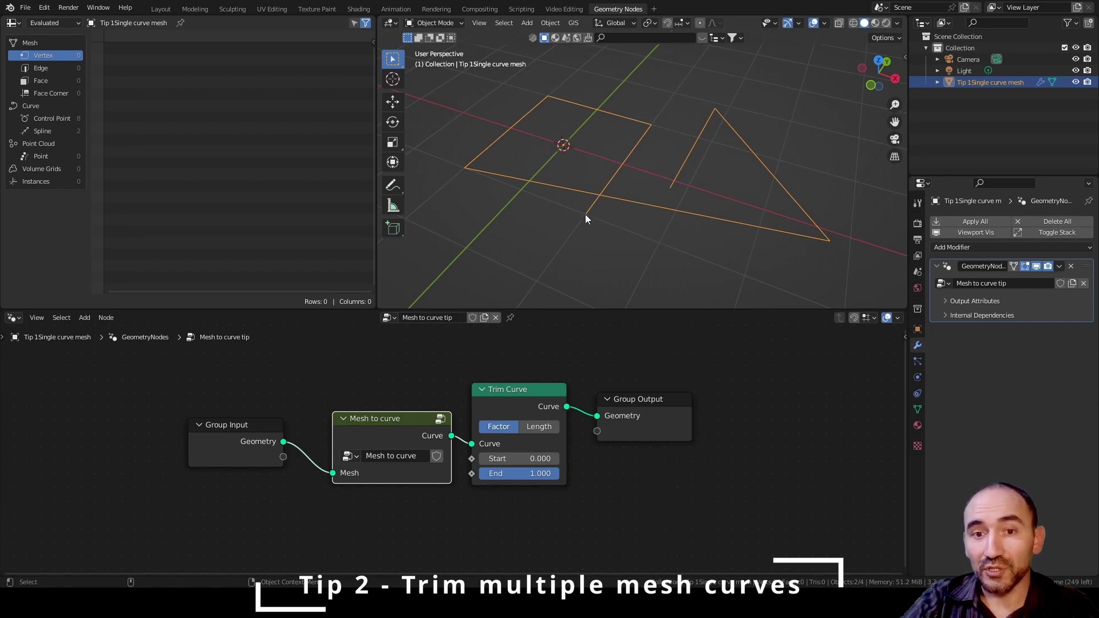
Annotate the missing closing edges of the square and the triangle with a dot at each last point and an arrow to the first point
{"action": "key", "text": "shift+space"}
{"action": "key", "text": "d"}
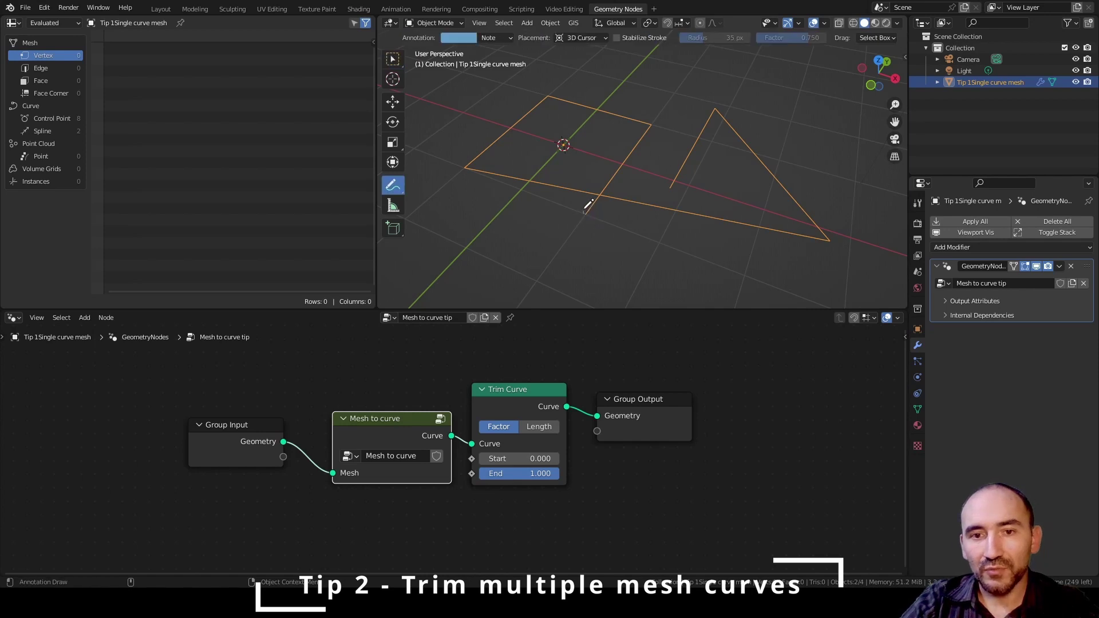
{"action": "mouse_move", "coordinate": [585, 212]}
{"action": "left_mouse_down"}
{"action": "mouse_move", "coordinate": [468, 167]}
{"action": "mouse_move", "coordinate": [483, 164]}
{"action": "left_mouse_up"}
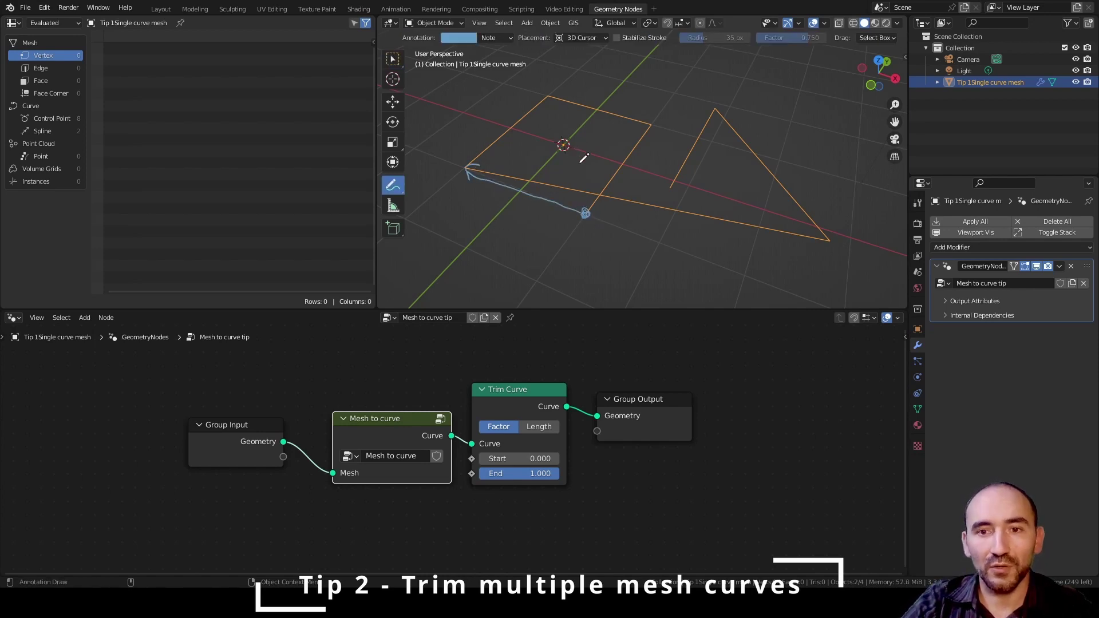
{"action": "left_click", "coordinate": [829, 241]}
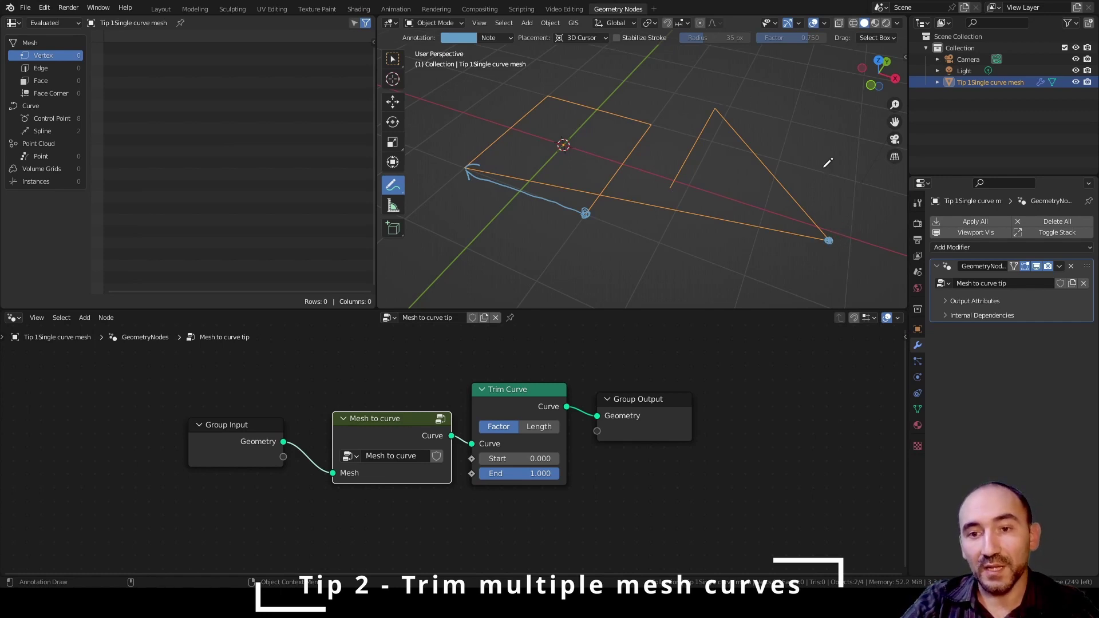
{"action": "left_click_drag", "start_coordinate": [830, 236], "coordinate": [681, 182]}
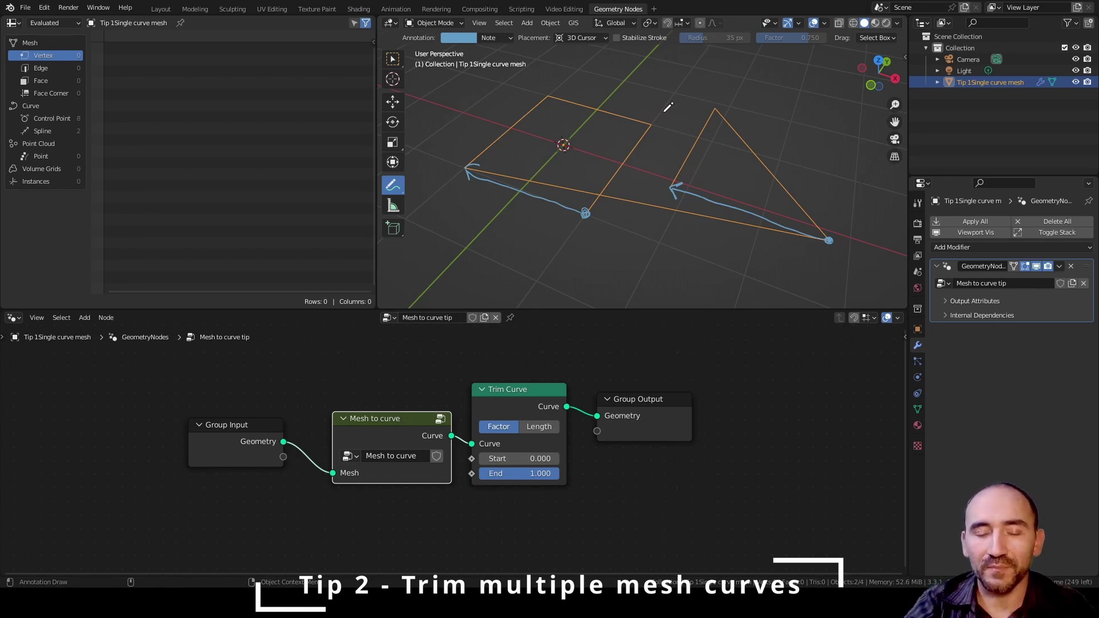
Hide the existing modifier in the viewport and add a second Geometry Nodes modifier with a new node tree
{"action": "left_click", "coordinate": [1036, 266]}
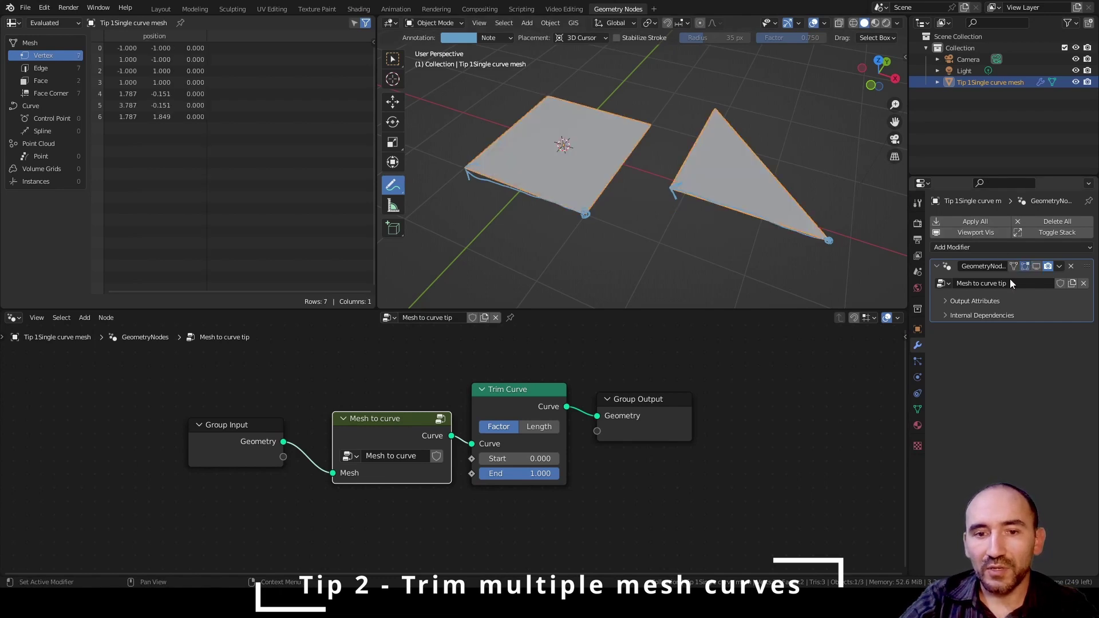
{"action": "left_click", "coordinate": [941, 248]}
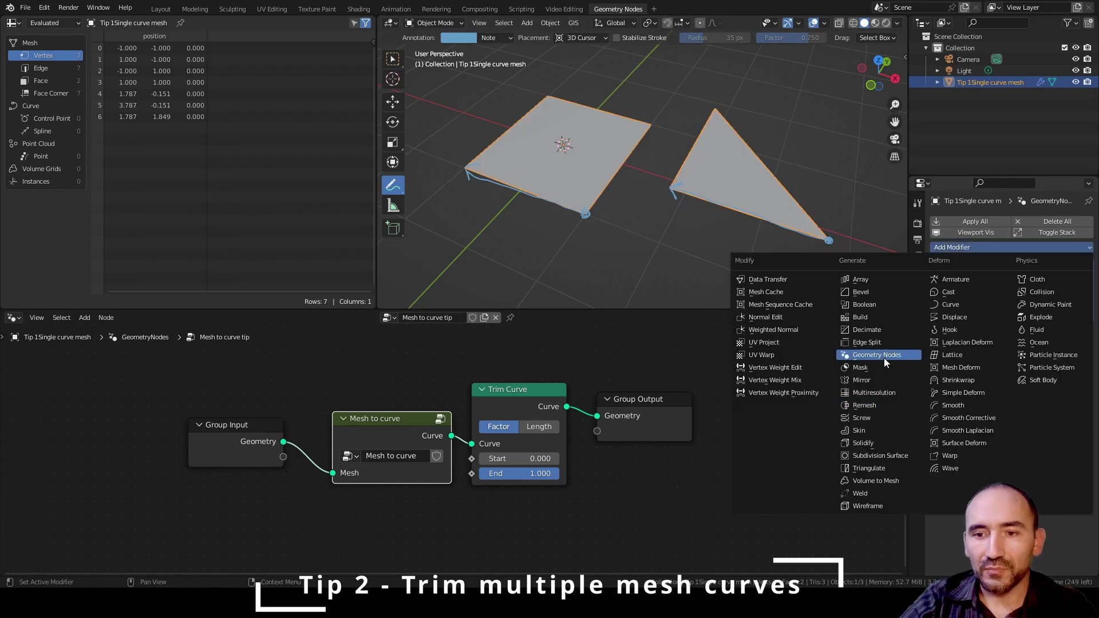
{"action": "left_click", "coordinate": [977, 349]}
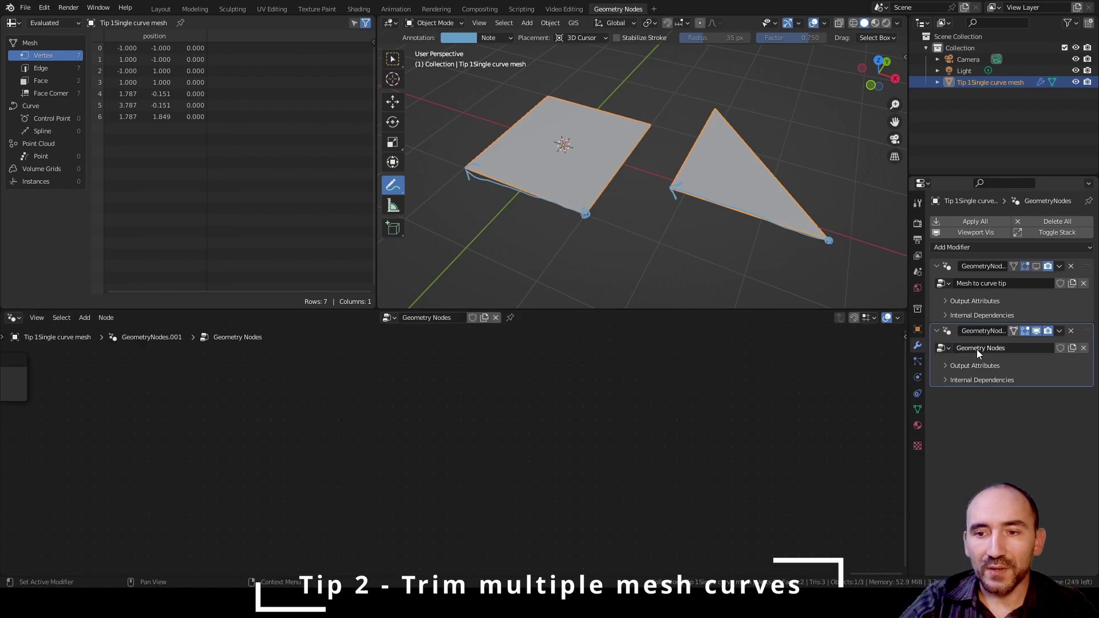
Rename the second modifier's node tree to "Meshes to curves tip"
{"action": "left_click", "coordinate": [977, 349]}
{"action": "type", "text": "Mesh to curves"}
{"action": "left_click", "coordinate": [971, 348]}
{"action": "type", "text": "es"}
{"action": "left_click", "coordinate": [1012, 347]}
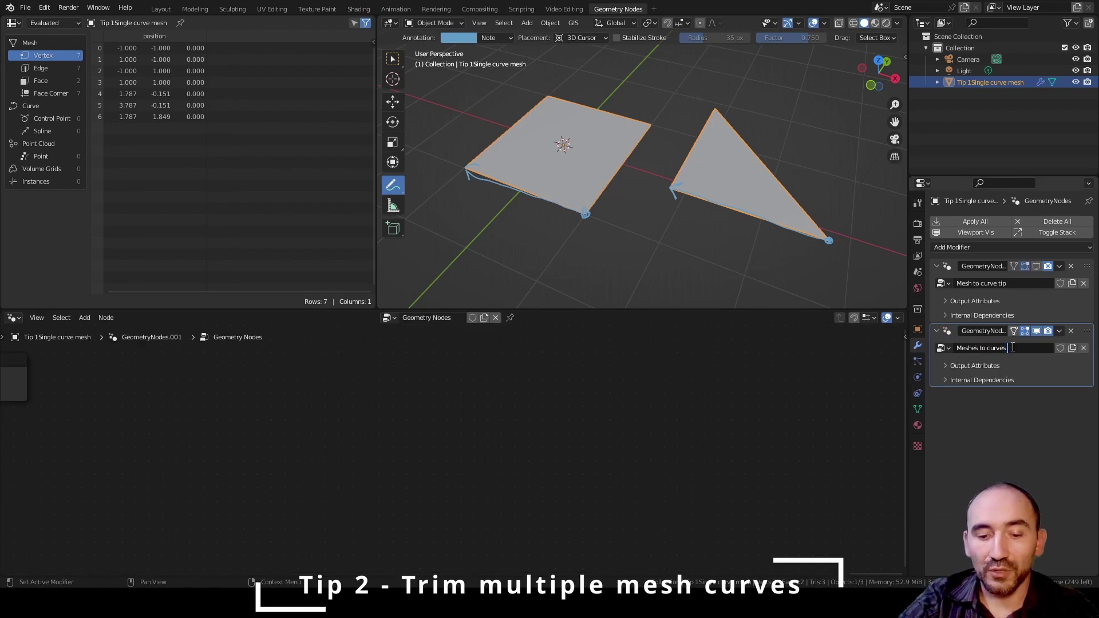
{"action": "type", "text": "tip"}
{"action": "key", "text": "Return"}
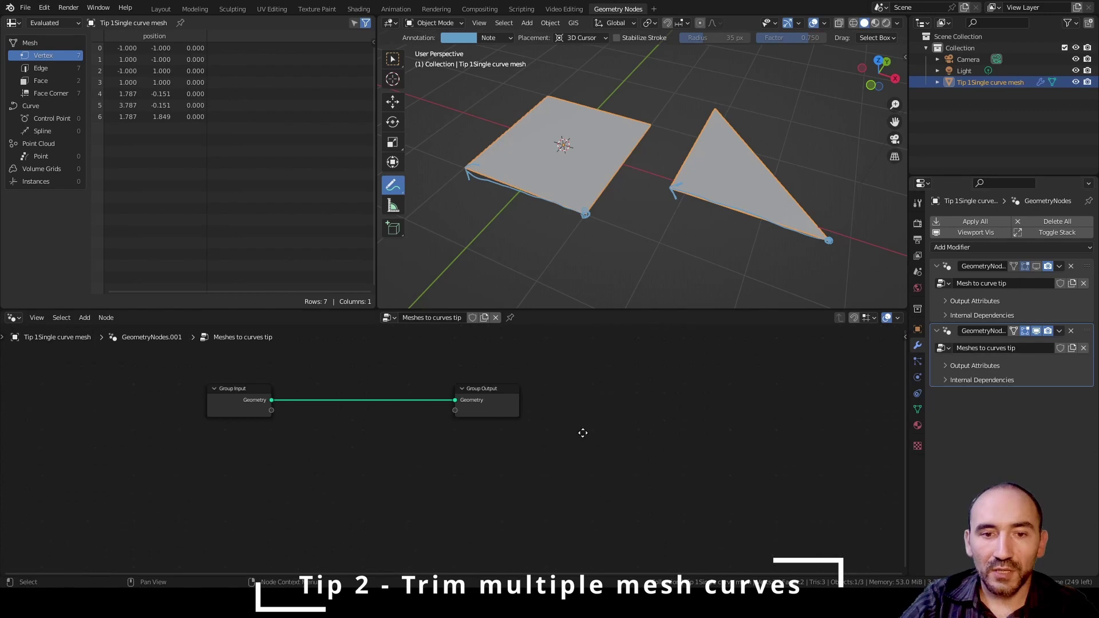
Save the file and spread the Group Input and Group Output nodes far apart to make room between them
{"action": "scroll", "coordinate": [684, 399], "scroll_direction": "up", "scroll_amount": 2}
{"action": "middle_click_drag", "start_coordinate": [584, 432], "coordinate": [551, 427]}
{"action": "scroll", "coordinate": [640, 418], "scroll_direction": "up", "scroll_amount": 1}
{"action": "key", "text": "ctrl+s"}
{"action": "left_click_drag", "start_coordinate": [532, 353], "coordinate": [840, 350]}
{"action": "middle_click_drag", "start_coordinate": [618, 398], "coordinate": [463, 409]}
{"action": "left_click", "coordinate": [384, 410]}
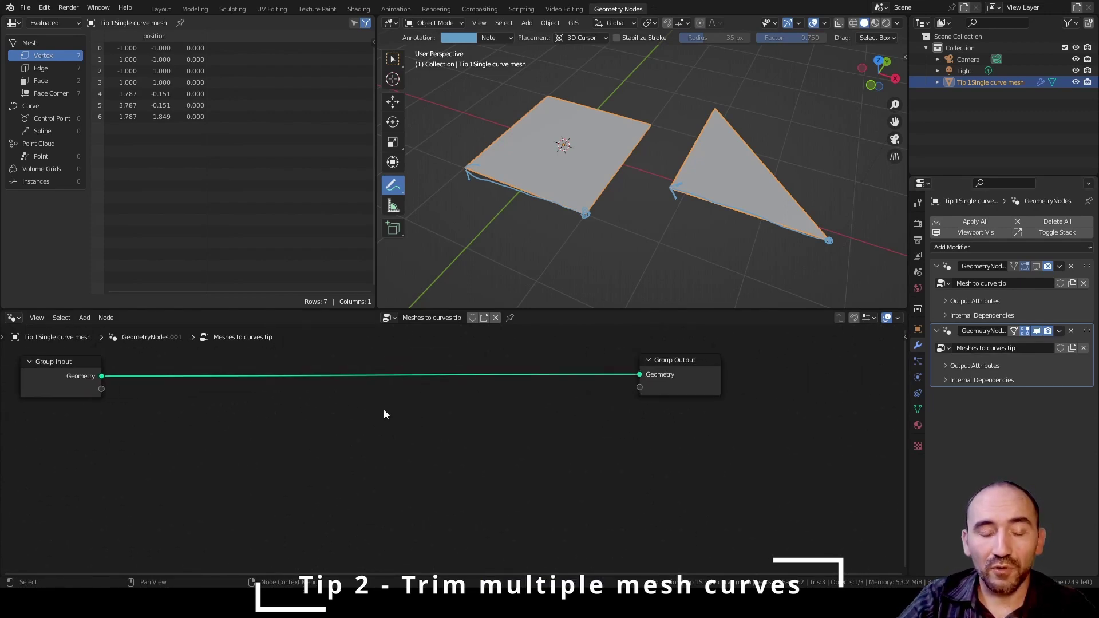
Insert a Mesh to Curve node on the link directly after Group Input
{"action": "key", "text": "F3"}
{"action": "type", "text": "mesh"}
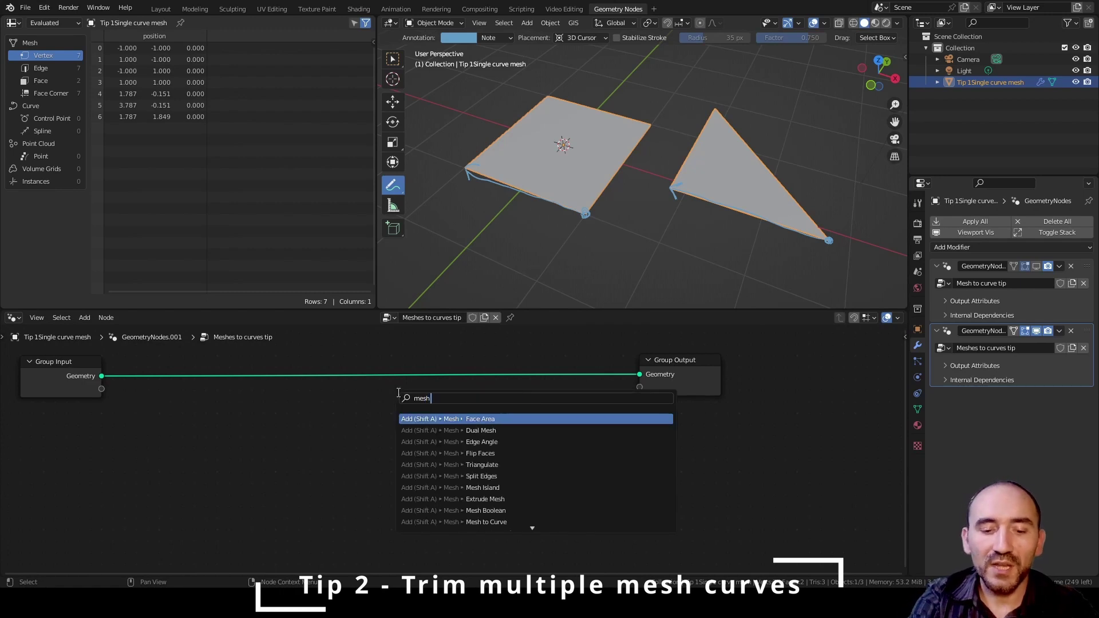
{"action": "type", "text": " to curv"}
{"action": "key", "text": "Return"}
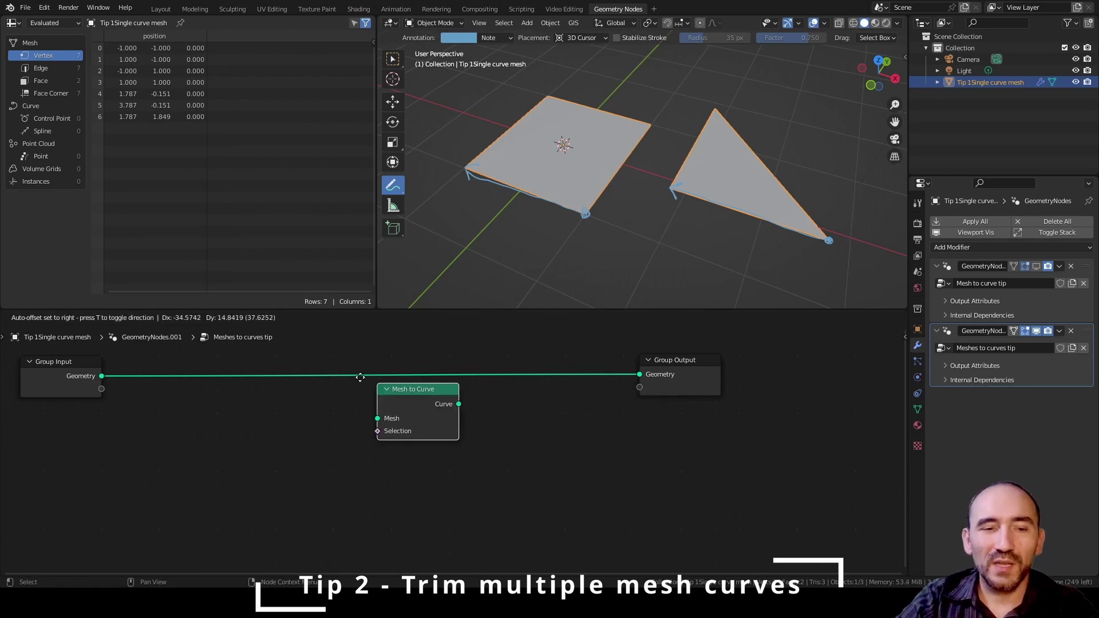
{"action": "left_click", "coordinate": [137, 366]}
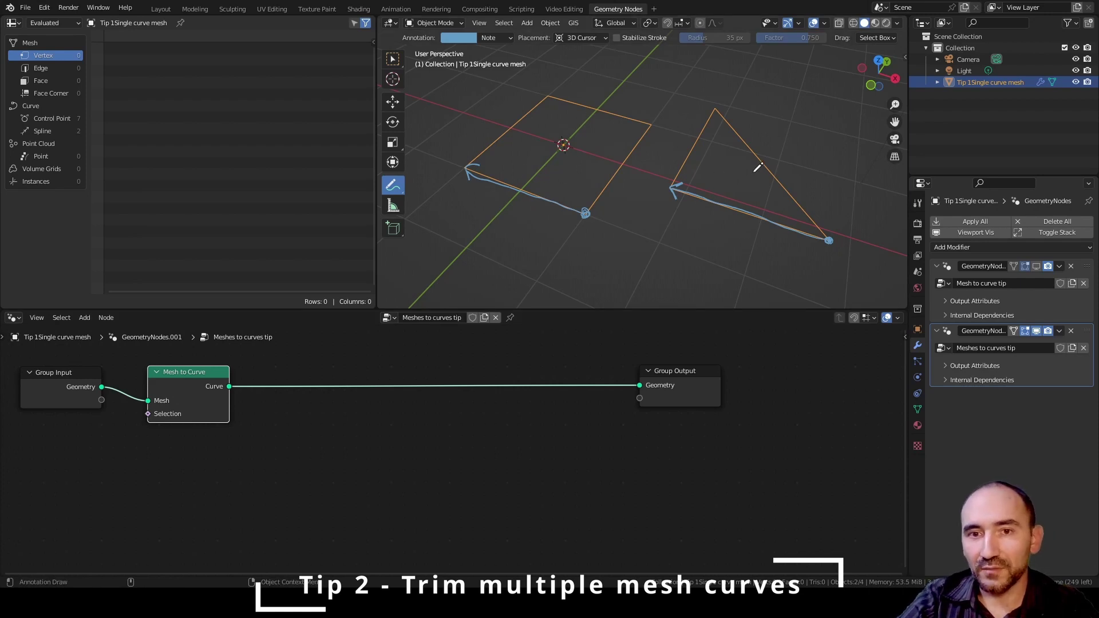
Return to the Select Box tool and remove the Note annotation layer with the closing-edge arrows
{"action": "left_click", "coordinate": [393, 59]}
{"action": "key", "text": "n"}
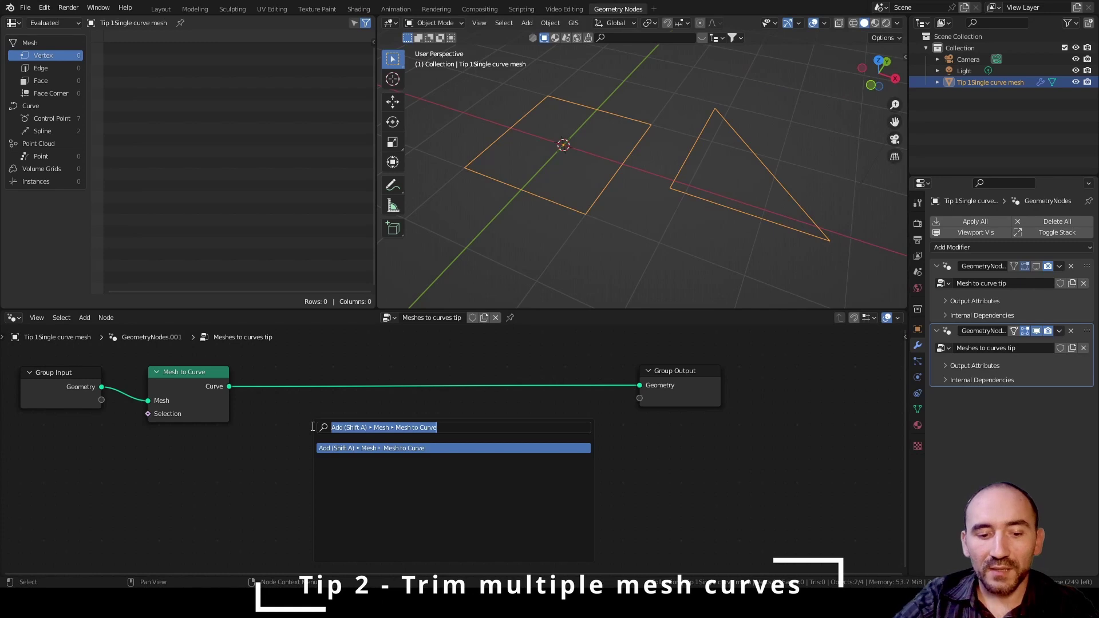
Insert a Set Spline Cyclic node with Cyclic off between Mesh to Curve and Group Output
{"action": "type", "text": "set"}
{"action": "key", "text": "Return"}
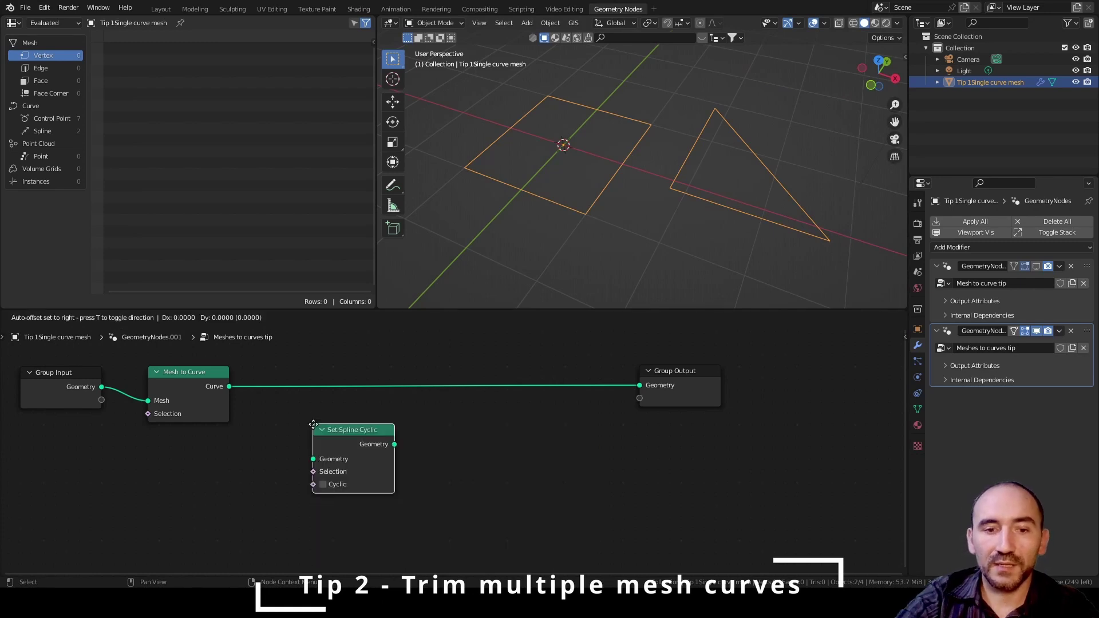
{"action": "left_click", "coordinate": [255, 364]}
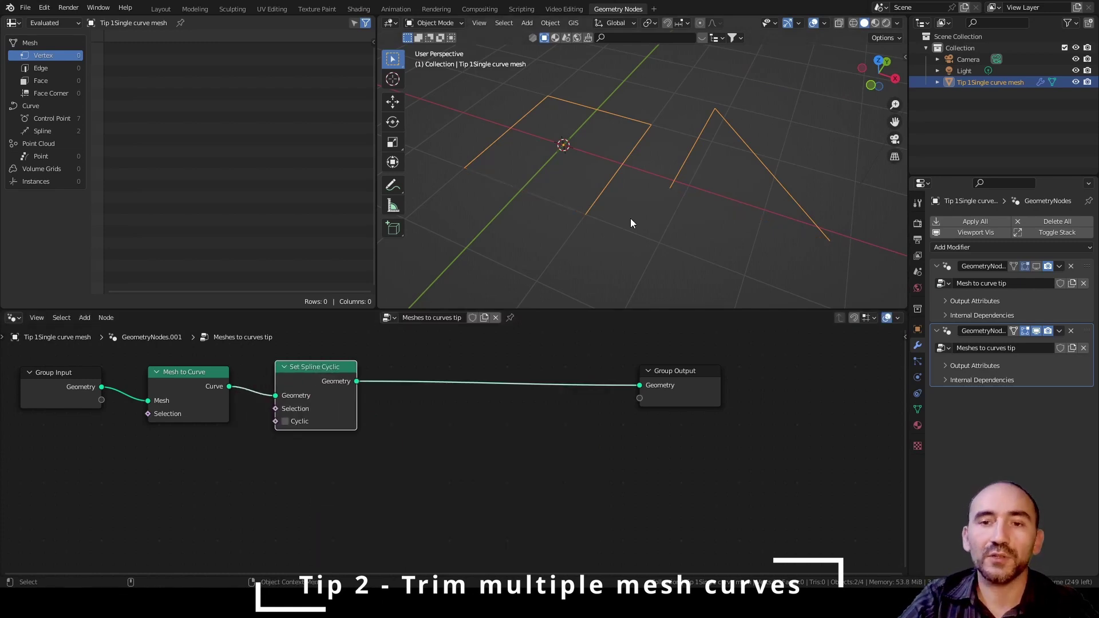
Enclose the Mesh to Curve and Set Spline Cyclic nodes in a frame labelled "Avoid Cyclic"
{"action": "middle_click_drag", "start_coordinate": [142, 333], "coordinate": [177, 366]}
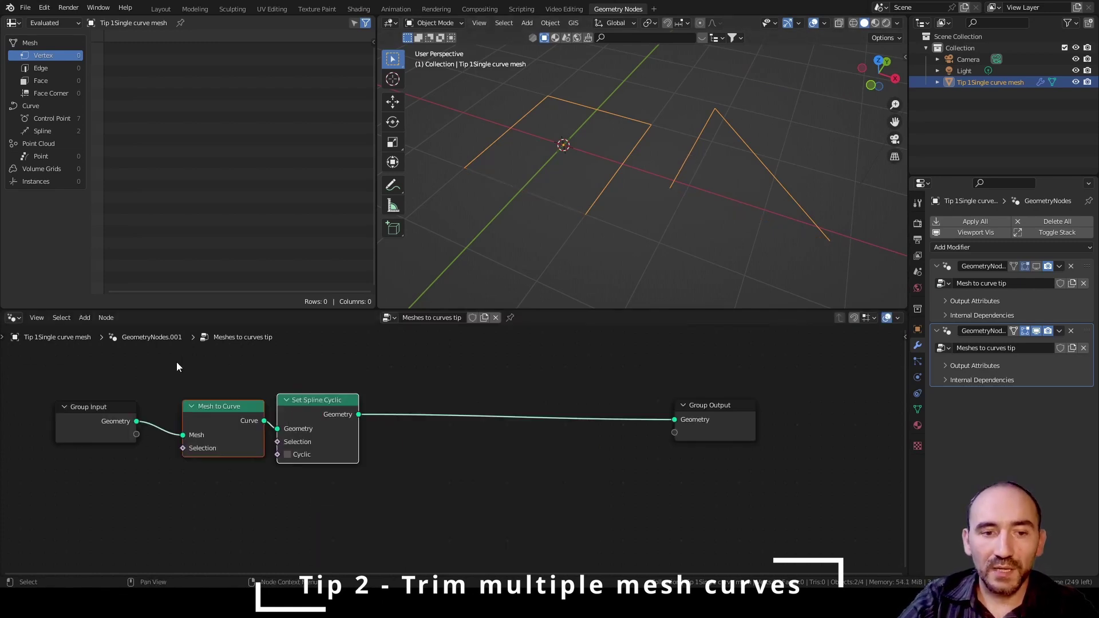
{"action": "key", "text": "ctrl+j"}
{"action": "key", "text": "F2"}
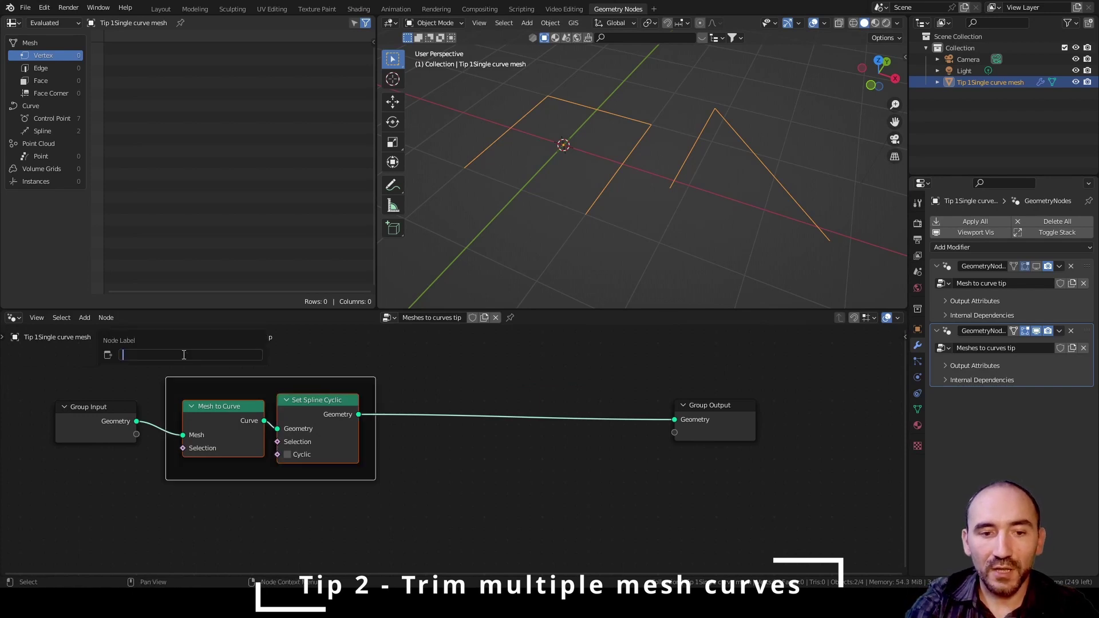
{"action": "type", "text": "Avoid Cyclic"}
{"action": "key", "text": "Return"}
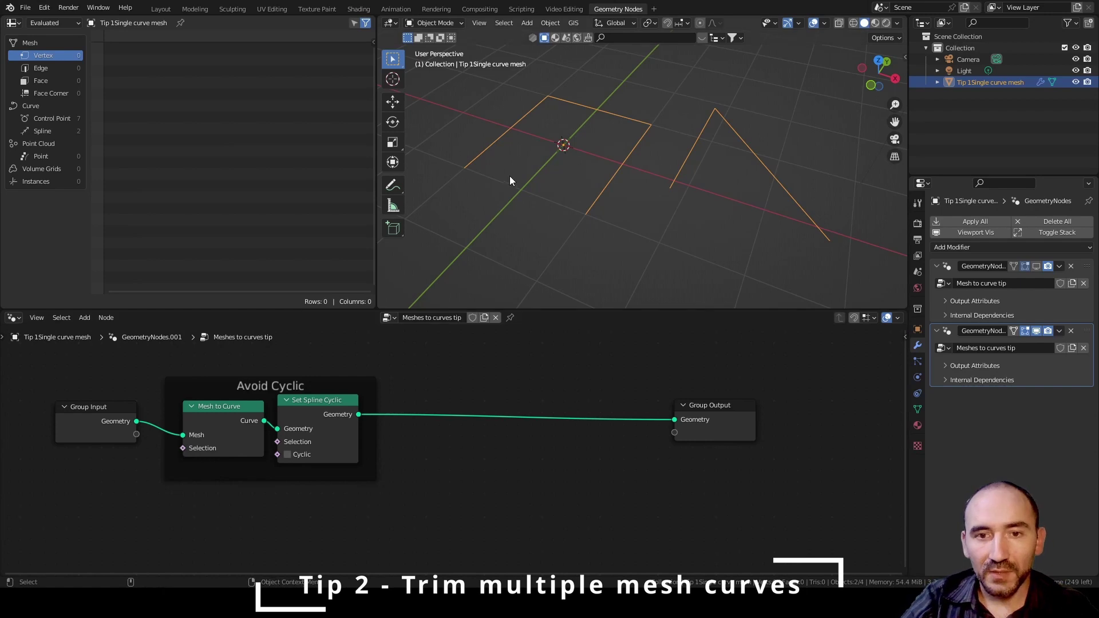
Annotate the point indices in blue, writing 0 to 3 along the open square and 4 to 6 along the open triangle
{"action": "left_click", "coordinate": [393, 184]}
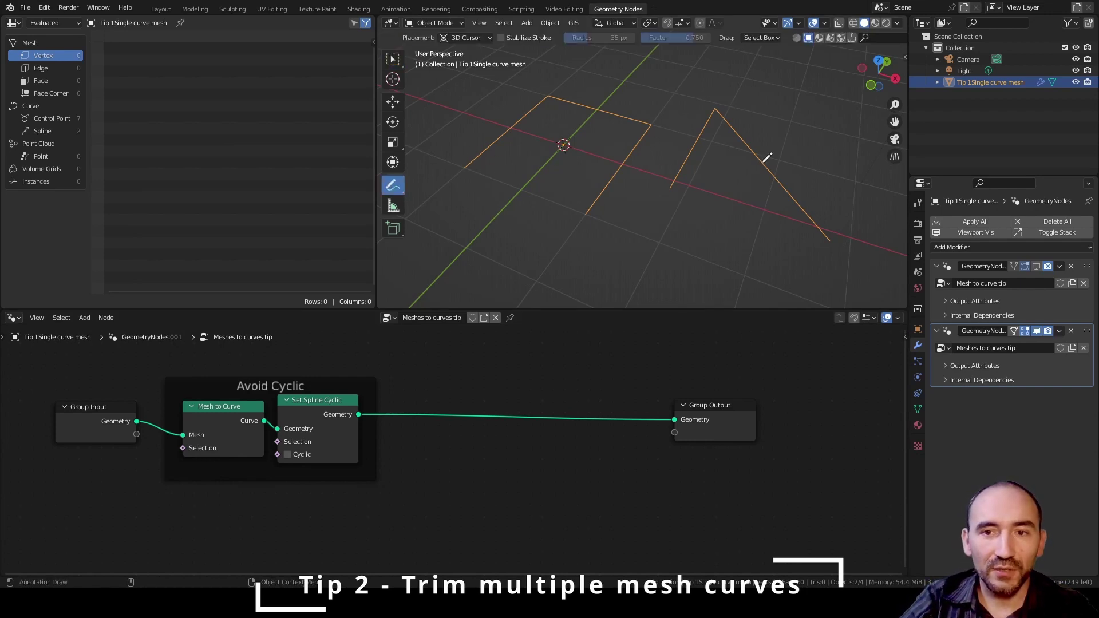
{"action": "left_click_drag", "start_coordinate": [453, 163], "coordinate": [455, 158]}
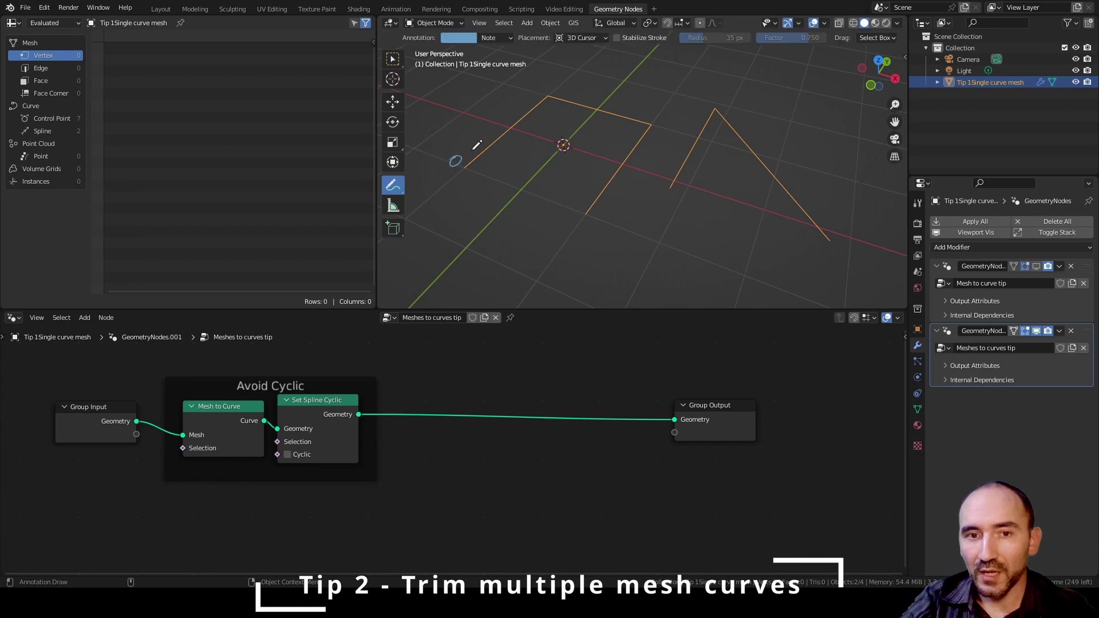
{"action": "left_click_drag", "start_coordinate": [541, 88], "coordinate": [551, 89]}
{"action": "left_click_drag", "start_coordinate": [657, 112], "coordinate": [667, 124]}
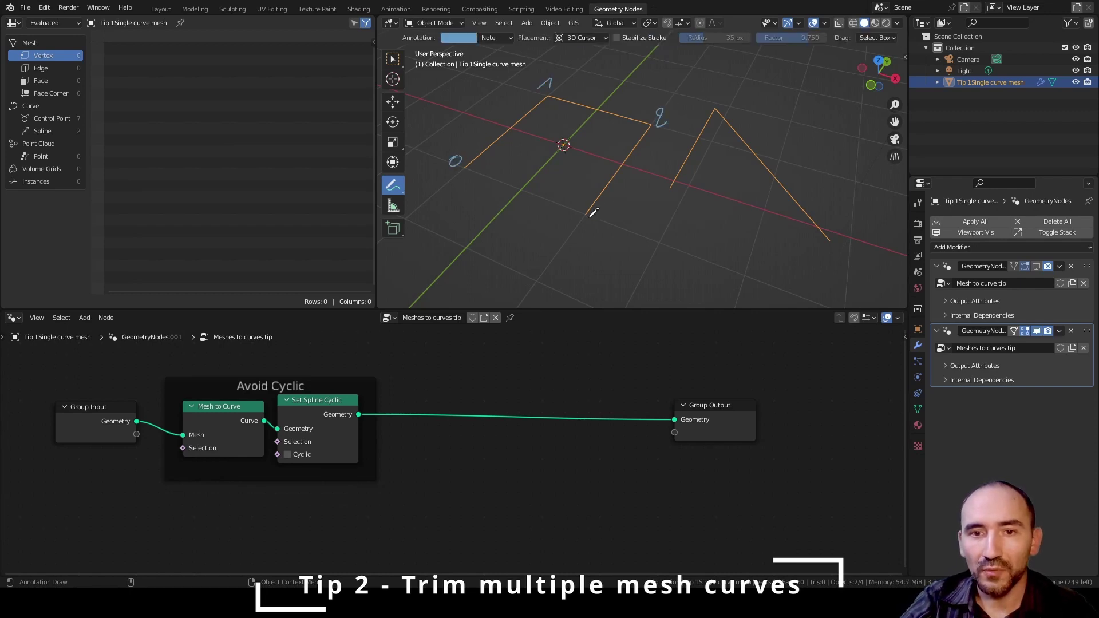
{"action": "left_click_drag", "start_coordinate": [590, 216], "coordinate": [589, 233]}
{"action": "left_click_drag", "start_coordinate": [672, 193], "coordinate": [679, 204]}
{"action": "left_click_drag", "start_coordinate": [670, 199], "coordinate": [670, 214]}
{"action": "left_click_drag", "start_coordinate": [726, 87], "coordinate": [719, 105]}
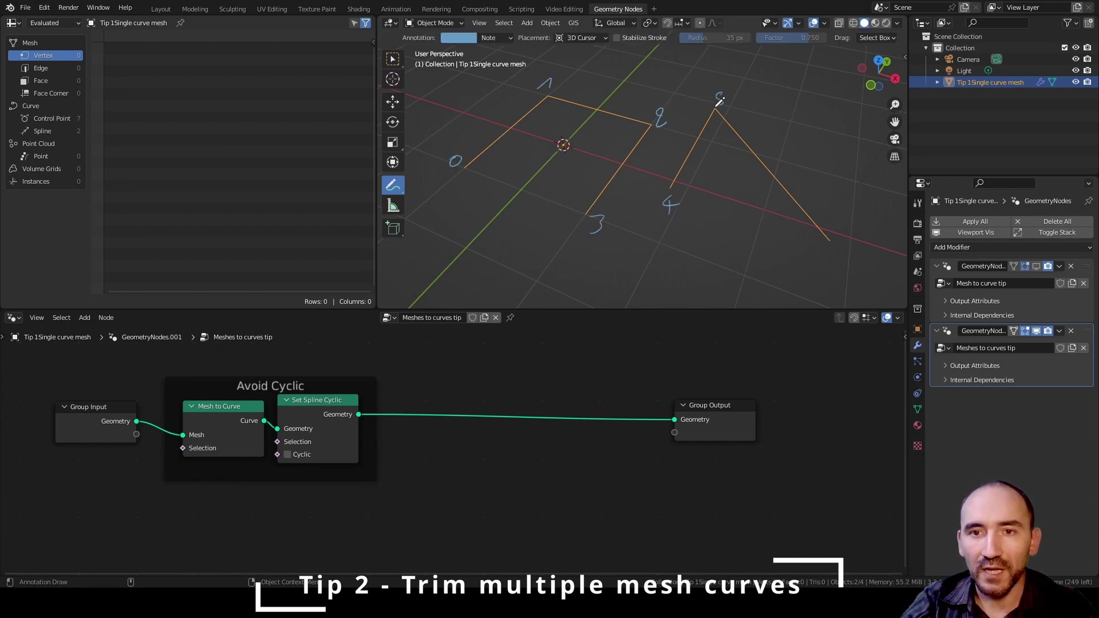
{"action": "left_click_drag", "start_coordinate": [855, 230], "coordinate": [841, 238]}
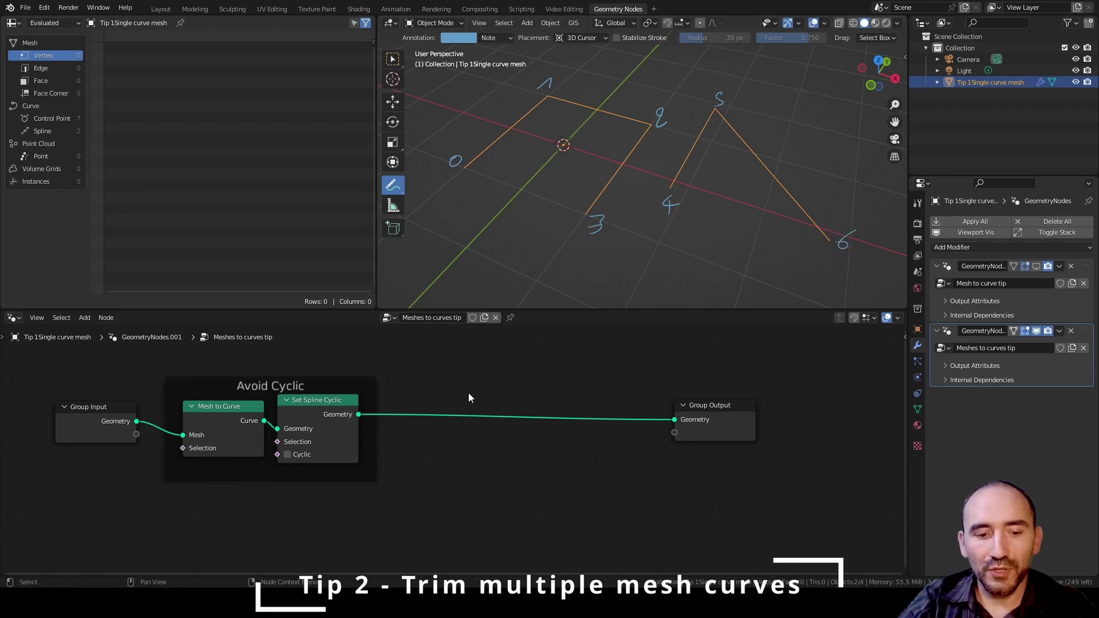
Add an Index node below the geometry link and move Group Output farther away from the Avoid Cyclic frame
{"action": "key", "text": "F3"}
{"action": "type", "text": "inde"}
{"action": "key", "text": "Return"}
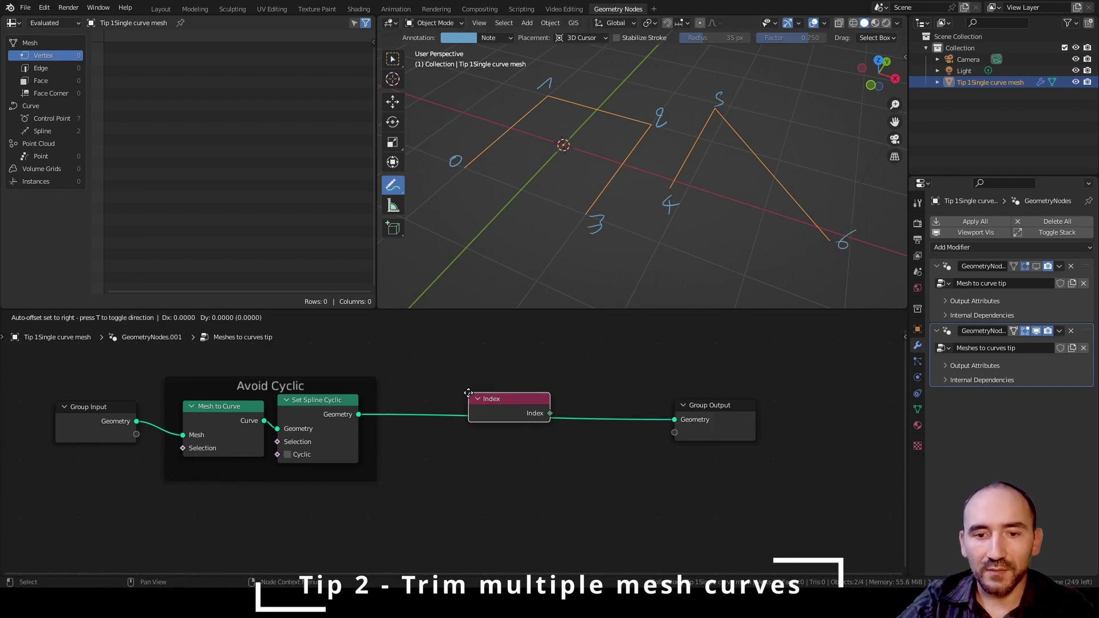
{"action": "left_click", "coordinate": [436, 453]}
{"action": "left_click_drag", "start_coordinate": [476, 463], "coordinate": [461, 459]}
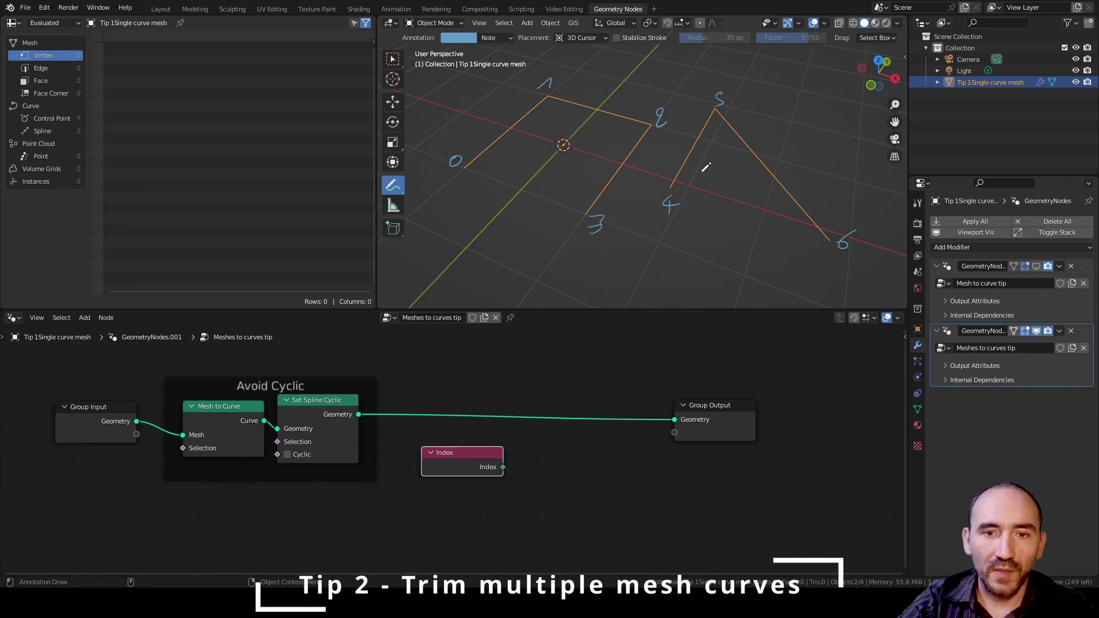
{"action": "left_click_drag", "start_coordinate": [708, 422], "coordinate": [818, 415]}
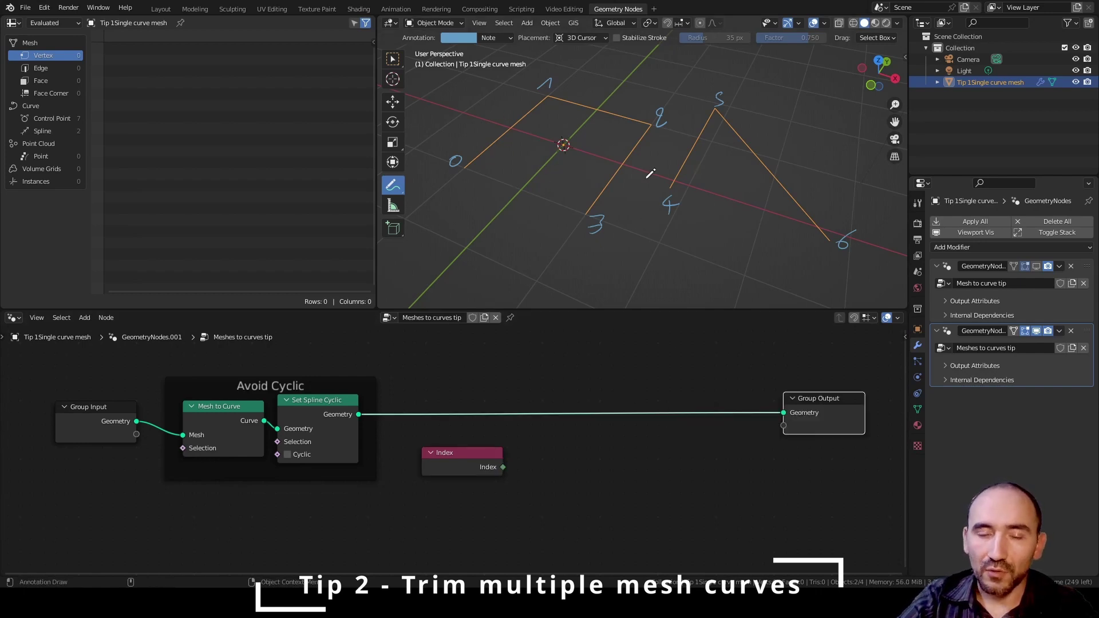
Add a Spline Parameter node directly below the Index node
{"action": "left_click", "coordinate": [685, 478]}
{"action": "middle_click_drag", "start_coordinate": [684, 478], "coordinate": [479, 464]}
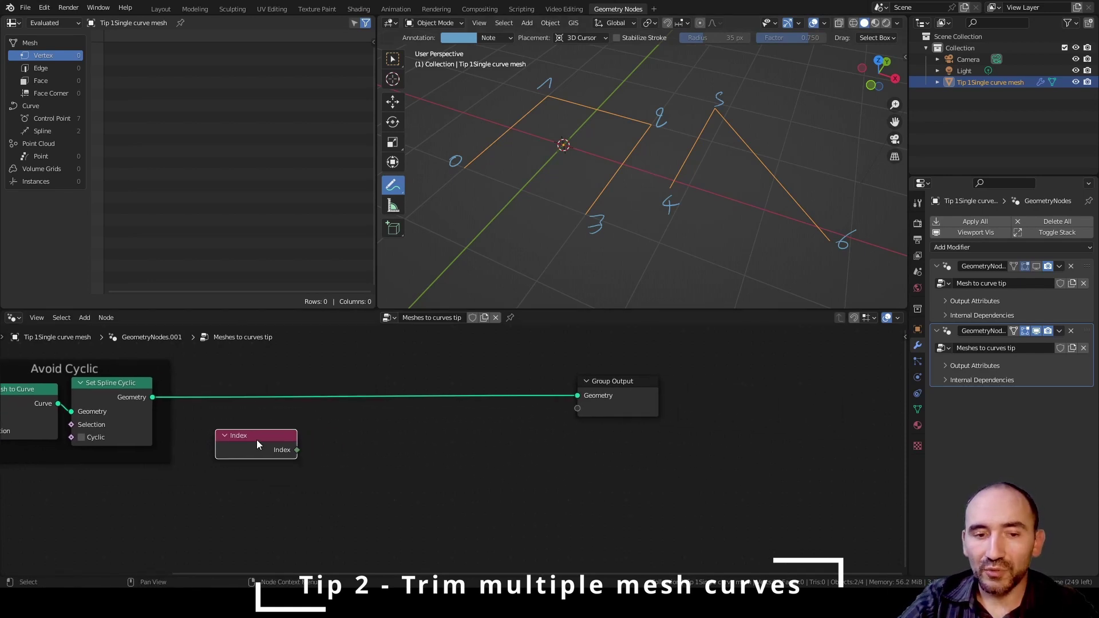
{"action": "left_click", "coordinate": [334, 480]}
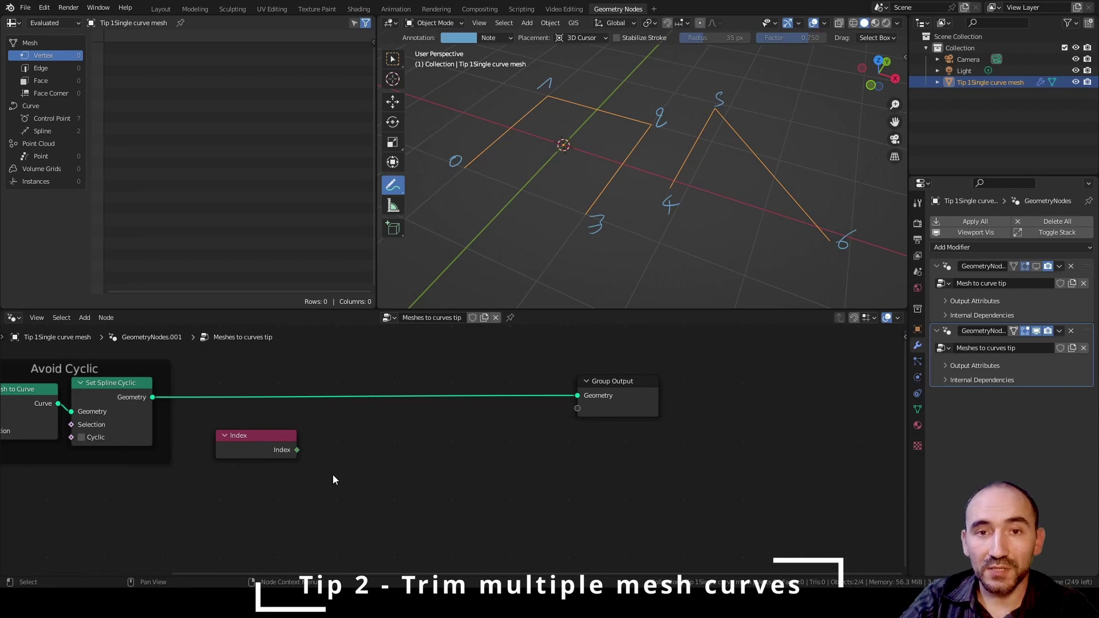
{"action": "key", "text": "shift+a"}
{"action": "type", "text": "spline par"}
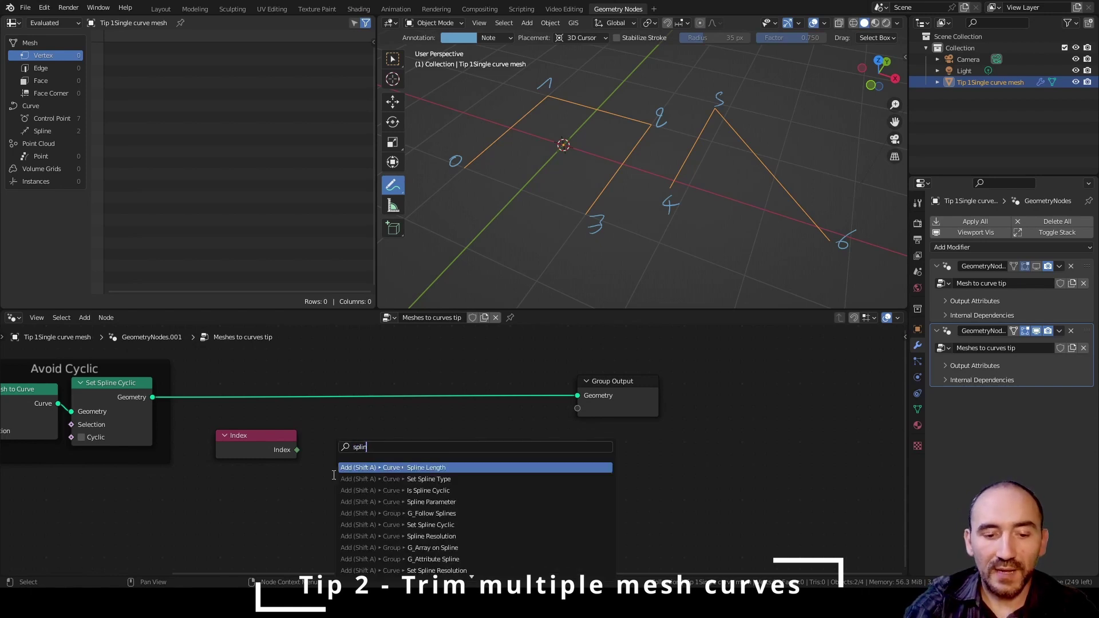
{"action": "key", "text": "Return"}
{"action": "left_click", "coordinate": [216, 471]}
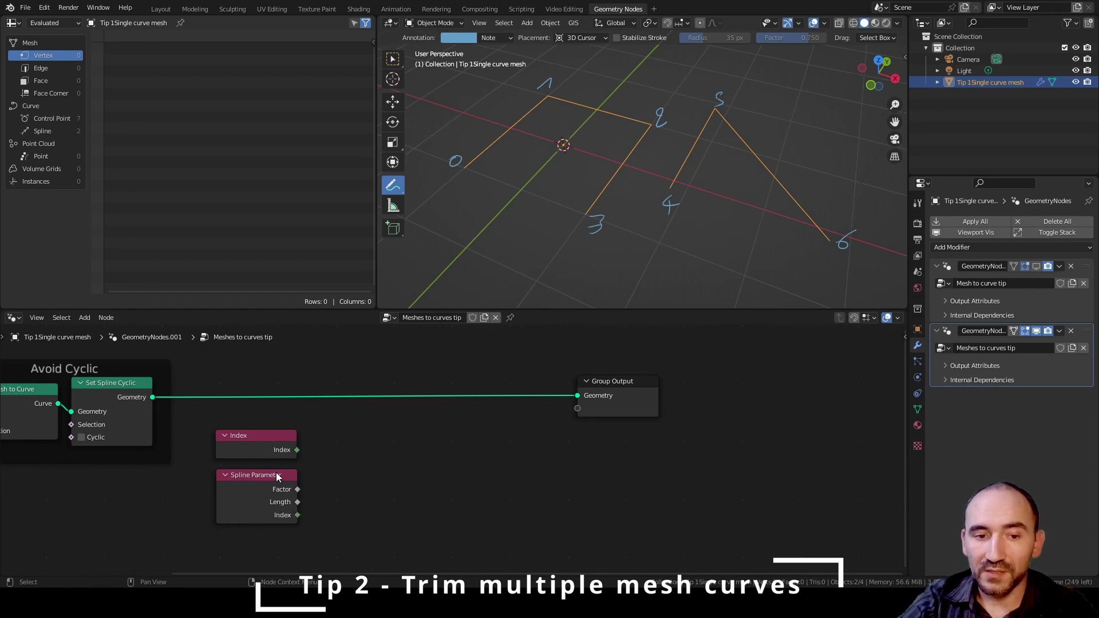
Annotate the per-spline indices in magenta on a second layer, writing 0 to 3 on the square and 0 to 2 on the triangle
{"action": "left_click", "coordinate": [239, 438]}
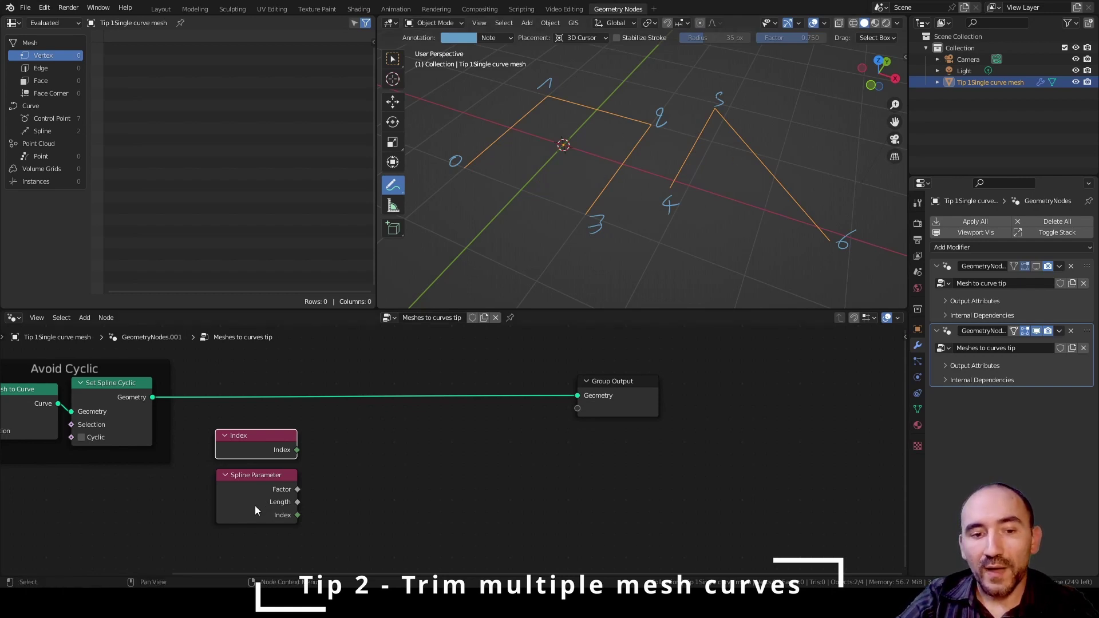
{"action": "left_click", "coordinate": [283, 519]}
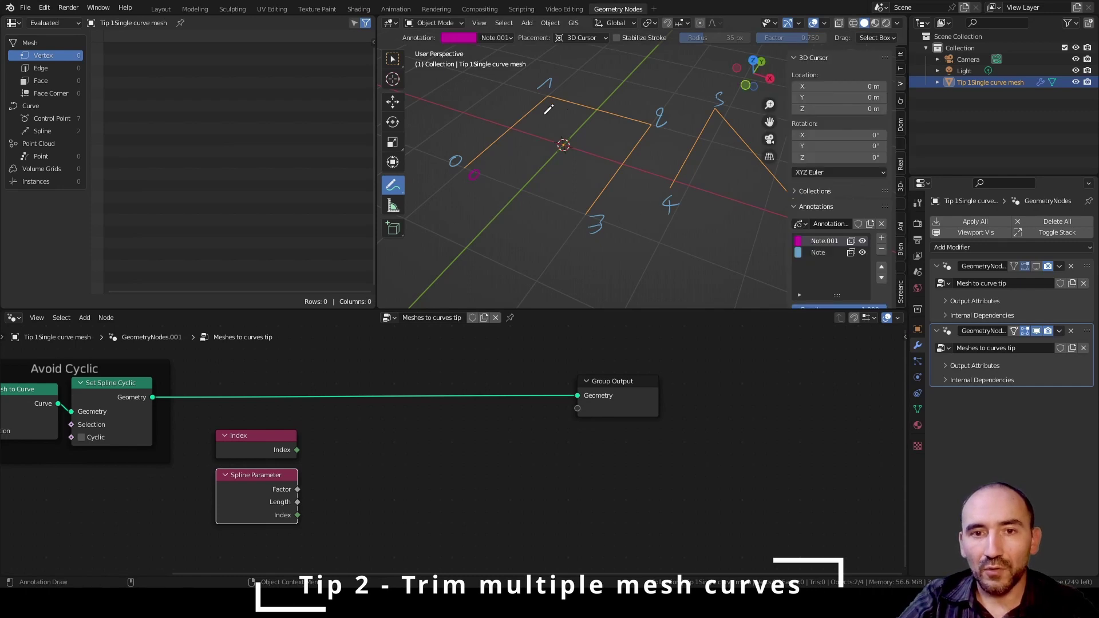
{"action": "left_click_drag", "start_coordinate": [626, 131], "coordinate": [632, 140]}
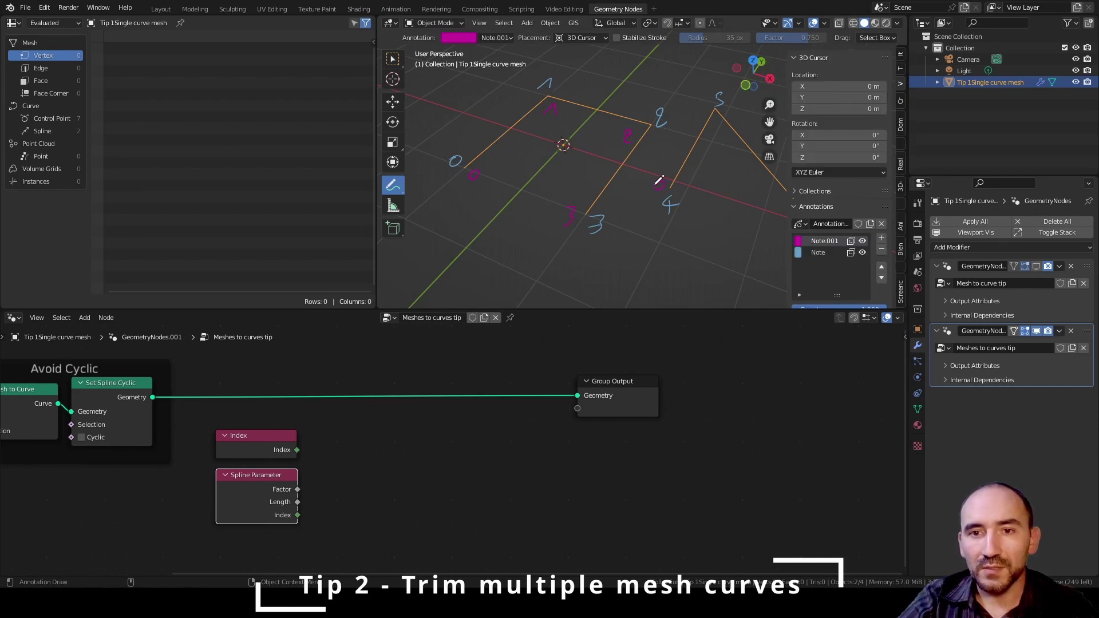
{"action": "key", "text": "n"}
{"action": "left_click_drag", "start_coordinate": [812, 242], "coordinate": [817, 247]}
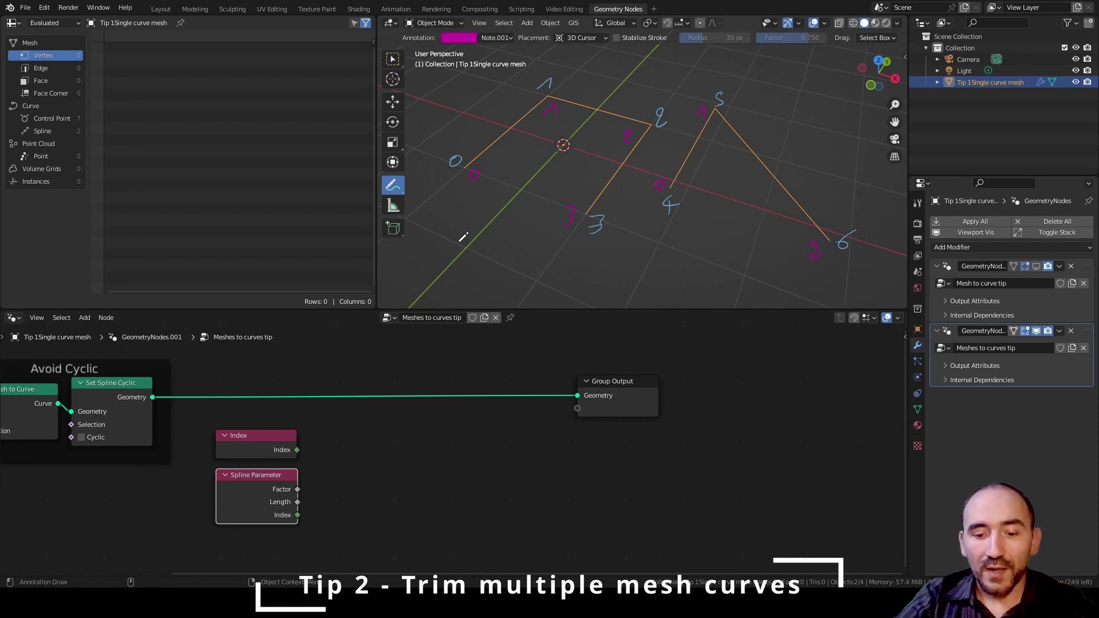
Write a row of the point indices 0 to 6 below the shapes on the blue annotation layer
{"action": "key", "text": "n"}
{"action": "left_click", "coordinate": [818, 252]}
{"action": "left_click_drag", "start_coordinate": [416, 269], "coordinate": [420, 268]}
{"action": "left_click_drag", "start_coordinate": [451, 275], "coordinate": [664, 279]}
Write the matching spline indices 0 1 2 3 0 1 2 beneath the blue row on the magenta annotation layer
{"action": "left_click", "coordinate": [825, 241]}
{"action": "left_click_drag", "start_coordinate": [423, 293], "coordinate": [425, 292]}
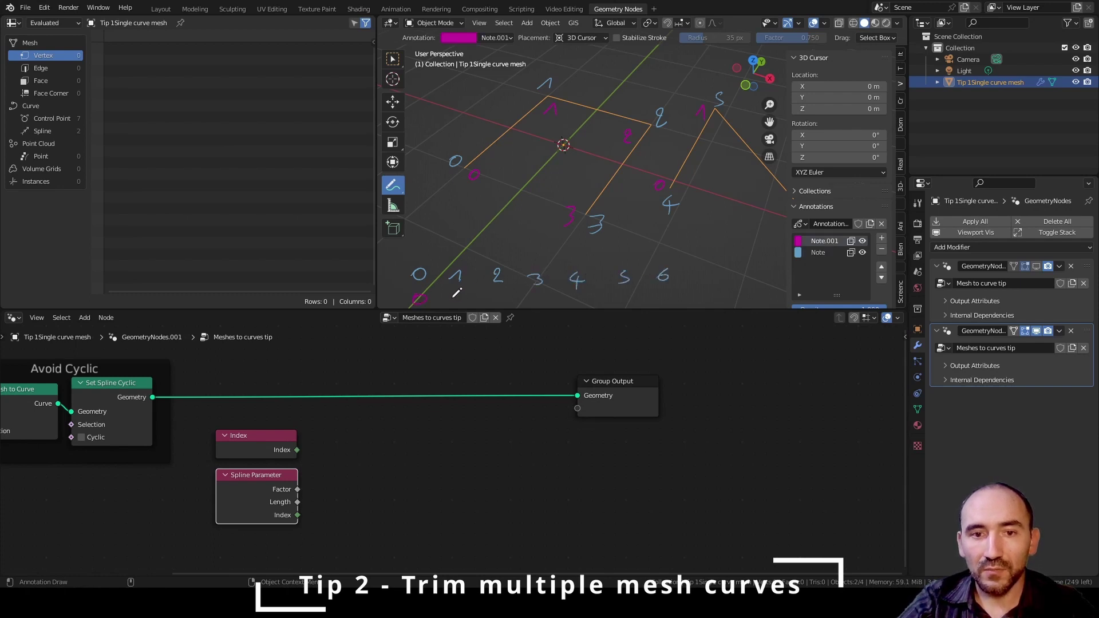
{"action": "mouse_move", "coordinate": [536, 292]}
{"action": "left_mouse_down"}
{"action": "mouse_move", "coordinate": [540, 304]}
{"action": "mouse_move", "coordinate": [574, 295]}
{"action": "left_mouse_up"}
{"action": "left_click_drag", "start_coordinate": [616, 299], "coordinate": [625, 303]}
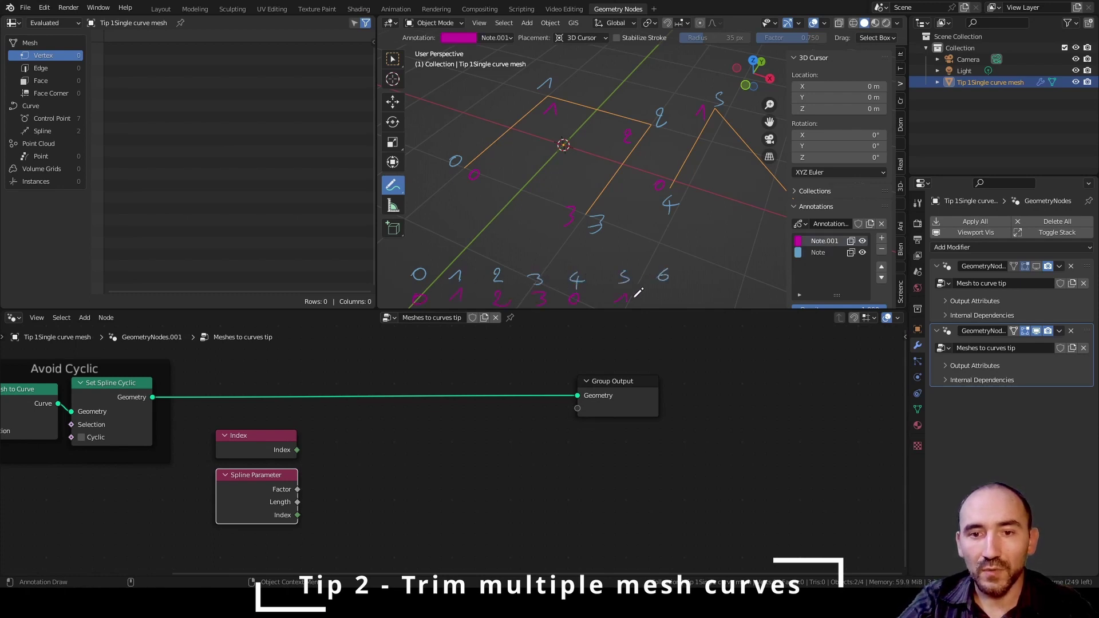
{"action": "key", "text": "n"}
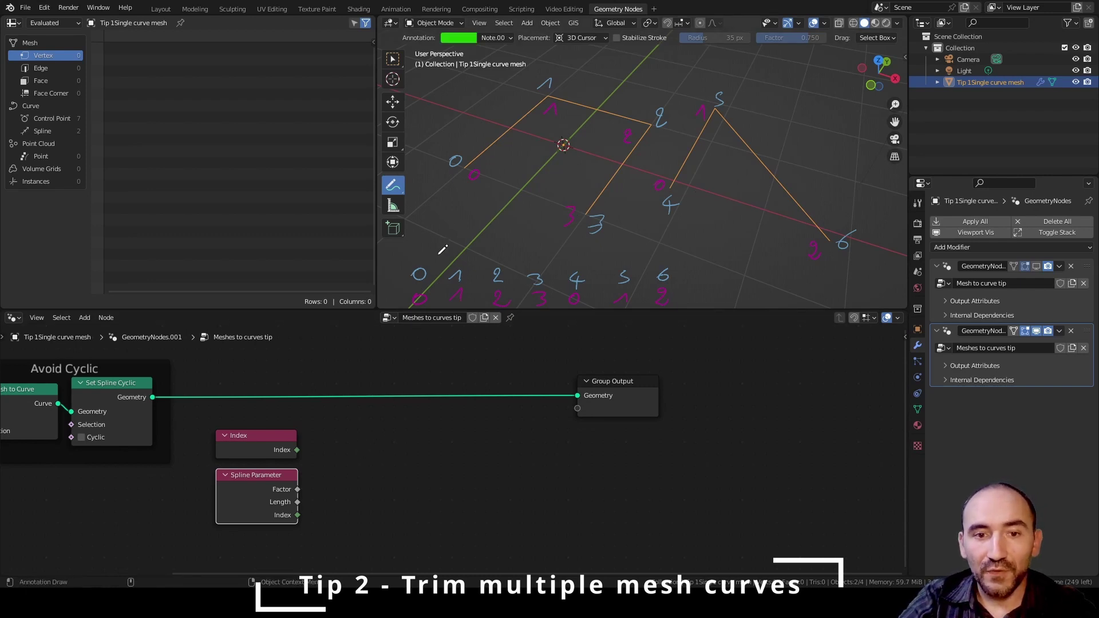
Annotate in green two arrows at the first index pair and the row 0 0 0 0 4 4 4 beneath the magenta indices
{"action": "mouse_move", "coordinate": [439, 244]}
{"action": "left_mouse_down"}
{"action": "mouse_move", "coordinate": [424, 263]}
{"action": "mouse_move", "coordinate": [434, 261]}
{"action": "left_mouse_up"}
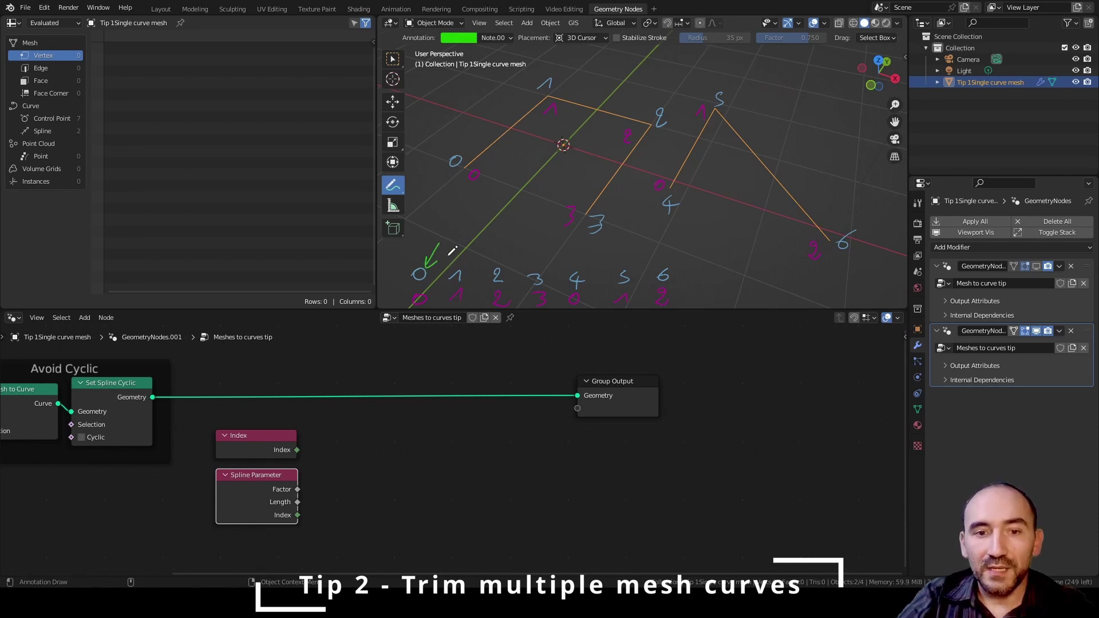
{"action": "left_click_drag", "start_coordinate": [451, 251], "coordinate": [431, 295]}
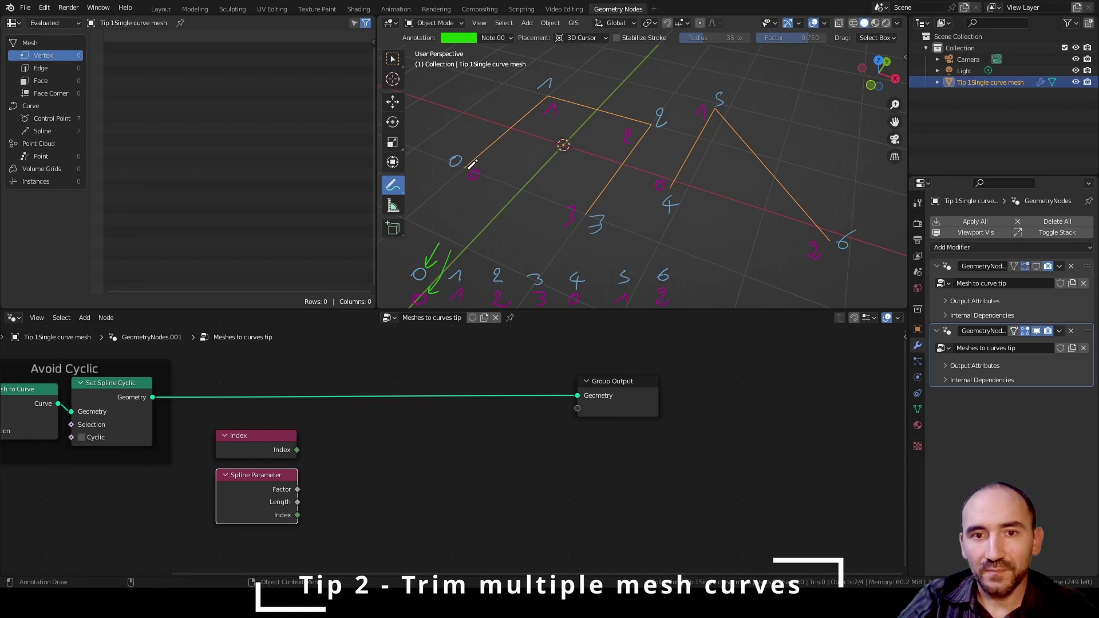
{"action": "scroll", "coordinate": [535, 195], "scroll_direction": "down", "scroll_amount": 1}
{"action": "middle_click_drag", "start_coordinate": [534, 195], "coordinate": [557, 180], "text": "shift"}
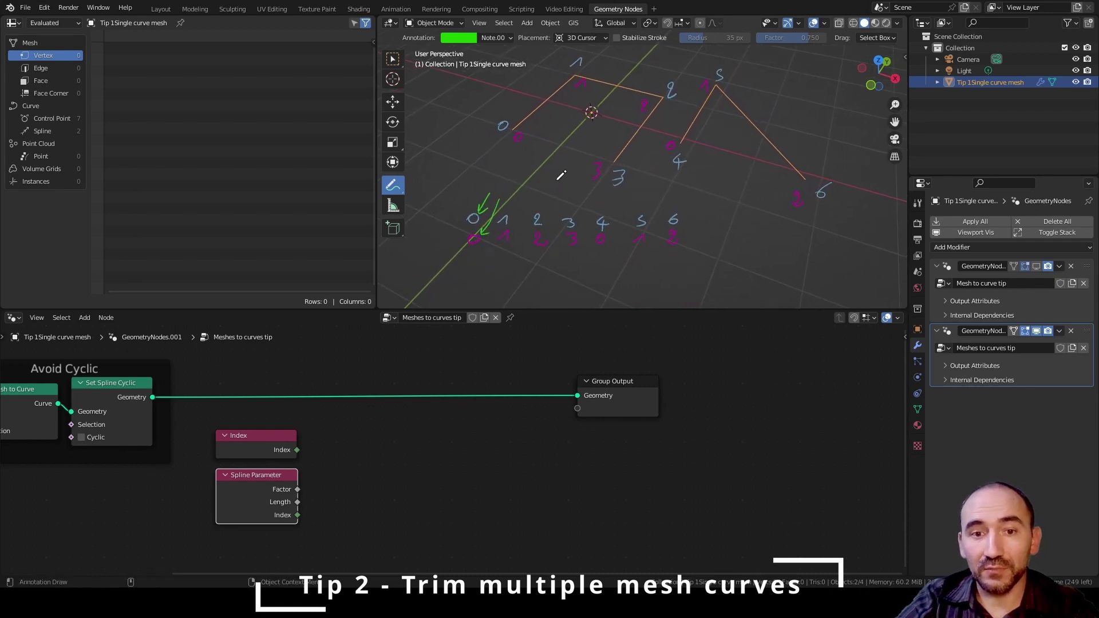
{"action": "mouse_move", "coordinate": [475, 262]}
{"action": "left_mouse_down"}
{"action": "mouse_move", "coordinate": [464, 279]}
{"action": "mouse_move", "coordinate": [502, 269]}
{"action": "mouse_move", "coordinate": [493, 280]}
{"action": "mouse_move", "coordinate": [536, 272]}
{"action": "mouse_move", "coordinate": [531, 279]}
{"action": "left_mouse_up"}
{"action": "mouse_move", "coordinate": [572, 265]}
{"action": "left_mouse_down"}
{"action": "mouse_move", "coordinate": [555, 285]}
{"action": "mouse_move", "coordinate": [643, 273]}
{"action": "left_mouse_up"}
{"action": "mouse_move", "coordinate": [641, 261]}
{"action": "left_mouse_down"}
{"action": "mouse_move", "coordinate": [637, 279]}
{"action": "mouse_move", "coordinate": [678, 273]}
{"action": "left_mouse_up"}
{"action": "left_click_drag", "start_coordinate": [675, 262], "coordinate": [672, 280]}
Bracket the green zeros and fours separately, and circle points 0 and 4 on the shapes with an arrow at each
{"action": "mouse_move", "coordinate": [457, 277]}
{"action": "left_mouse_down"}
{"action": "mouse_move", "coordinate": [467, 287]}
{"action": "mouse_move", "coordinate": [586, 280]}
{"action": "left_mouse_up"}
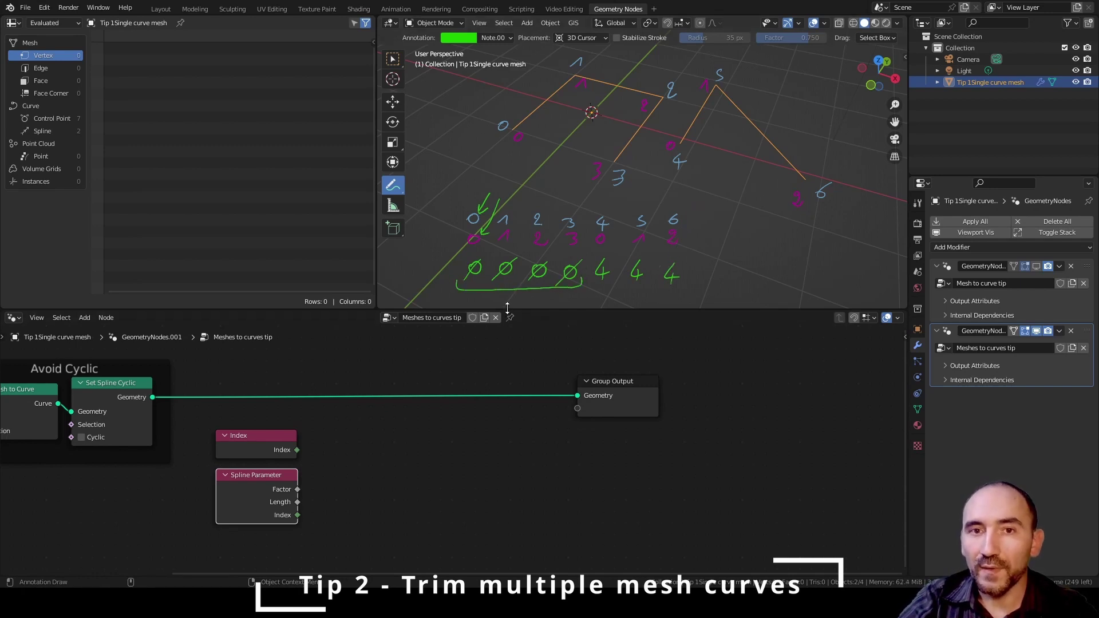
{"action": "mouse_move", "coordinate": [504, 114]}
{"action": "left_mouse_down"}
{"action": "mouse_move", "coordinate": [522, 147]}
{"action": "mouse_move", "coordinate": [506, 112]}
{"action": "left_mouse_up"}
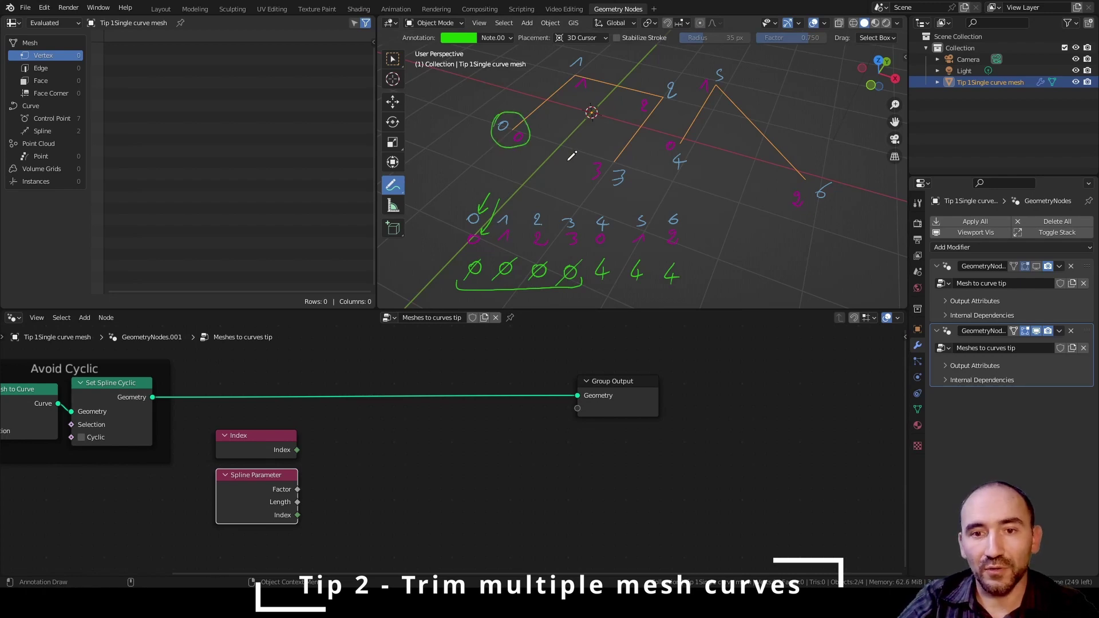
{"action": "mouse_move", "coordinate": [592, 282]}
{"action": "left_mouse_down"}
{"action": "mouse_move", "coordinate": [635, 293]}
{"action": "mouse_move", "coordinate": [686, 284]}
{"action": "left_mouse_up"}
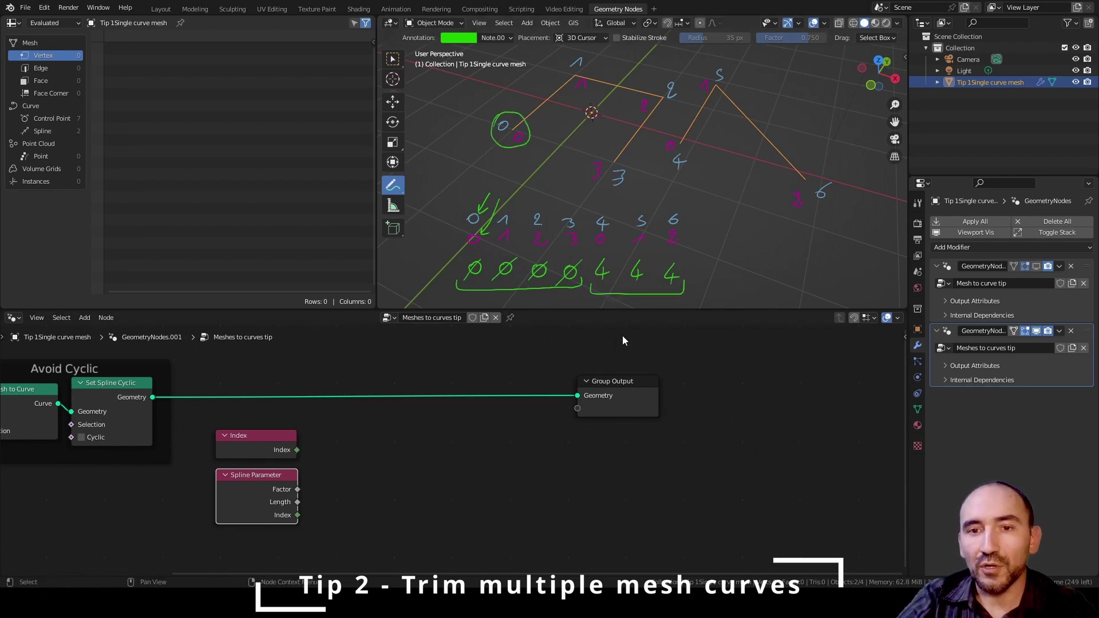
{"action": "left_click_drag", "start_coordinate": [685, 142], "coordinate": [687, 140]}
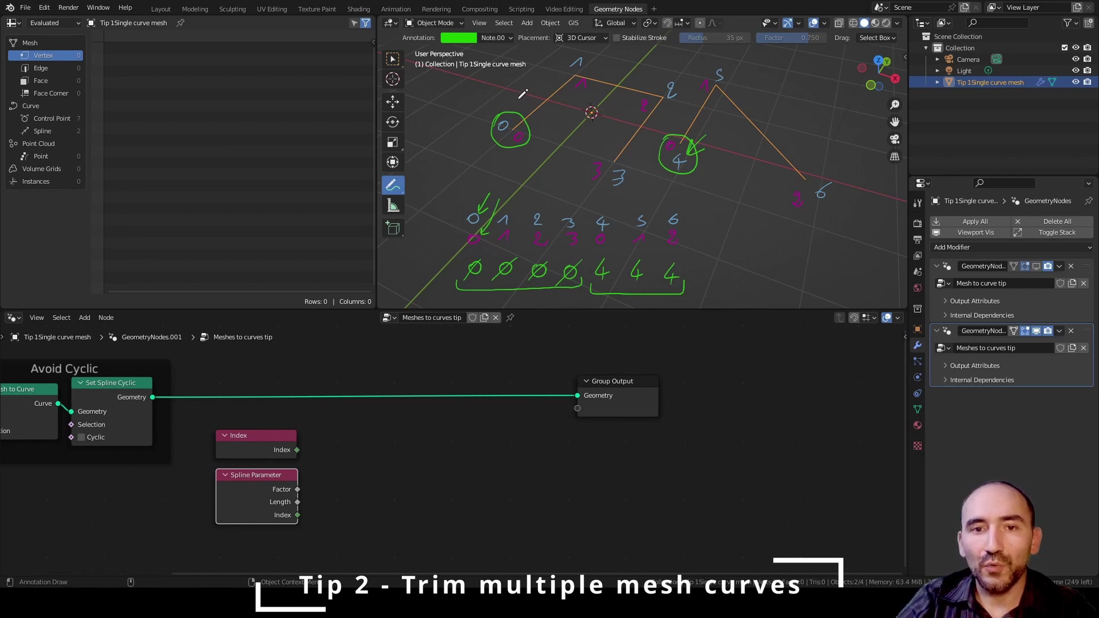
{"action": "left_click_drag", "start_coordinate": [533, 67], "coordinate": [509, 110]}
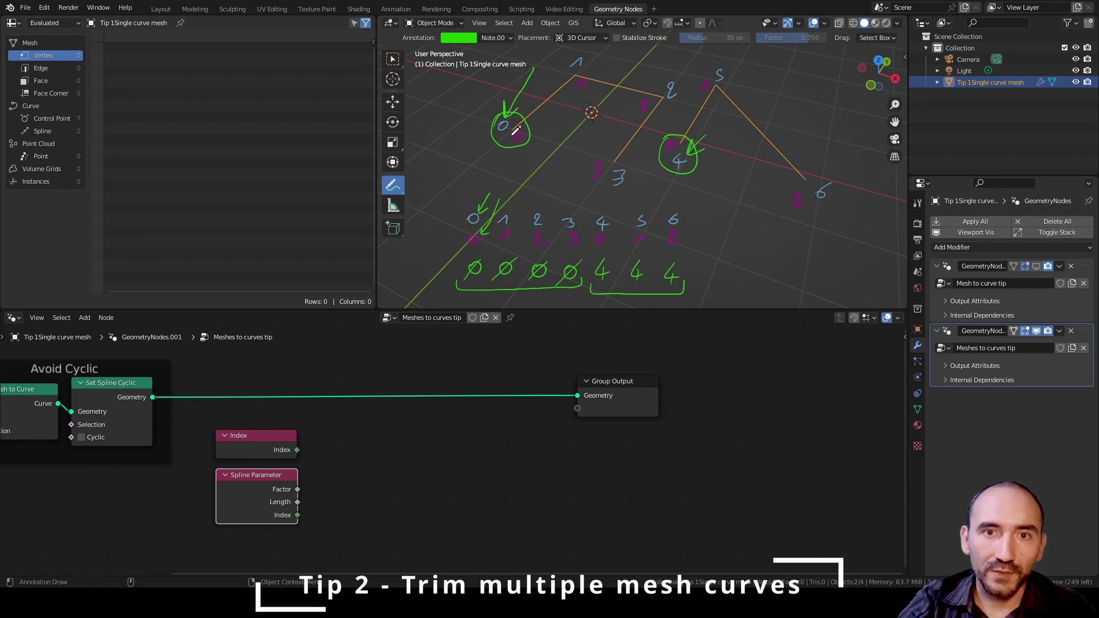
Insert a Vector Store Named Attribute node between Set Spline Cyclic and Group Output, making room by moving Group Output away
{"action": "left_click_drag", "start_coordinate": [615, 381], "coordinate": [825, 389]}
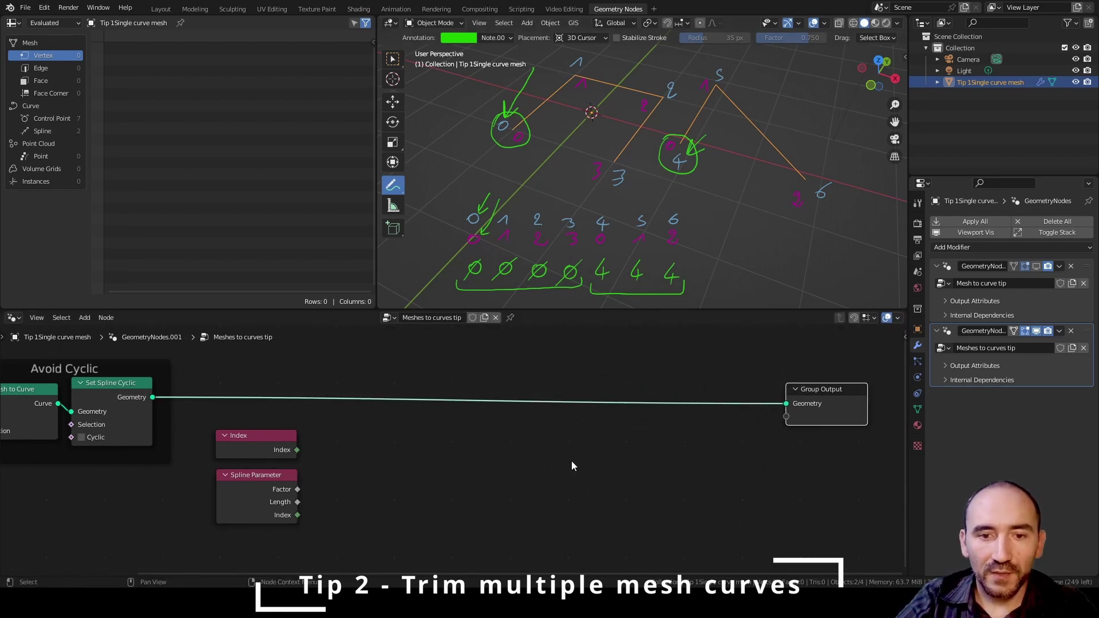
{"action": "key", "text": "F3"}
{"action": "type", "text": "store"}
{"action": "key", "text": "Return"}
{"action": "left_click", "coordinate": [386, 349]}
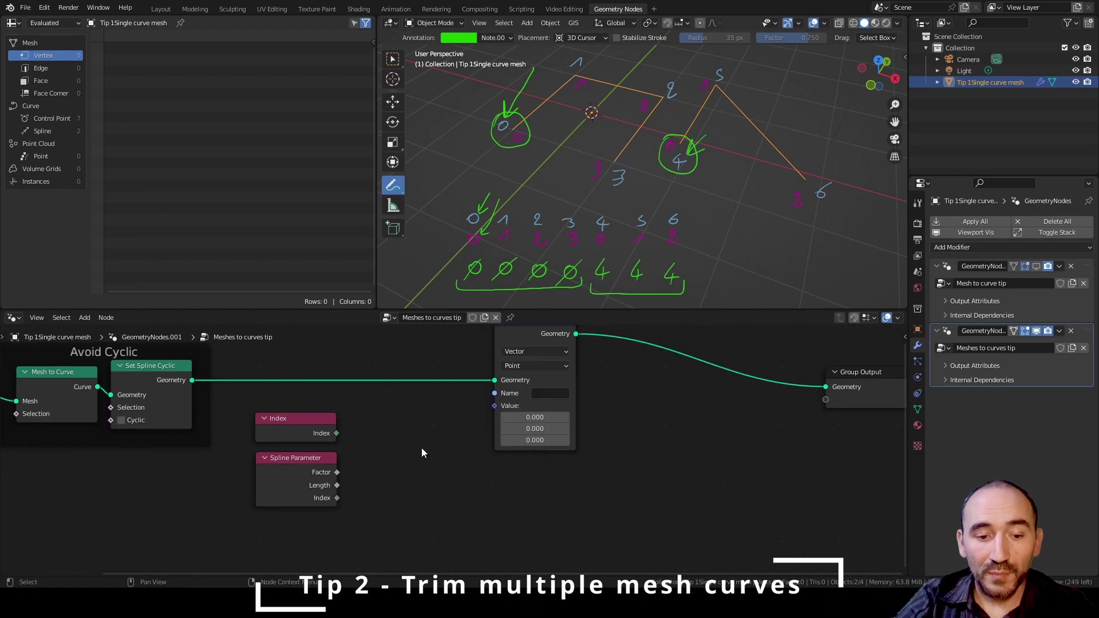
Add a Field at Index node with the Vector data type beside the Index and Spline Parameter nodes
{"action": "key", "text": "F3"}
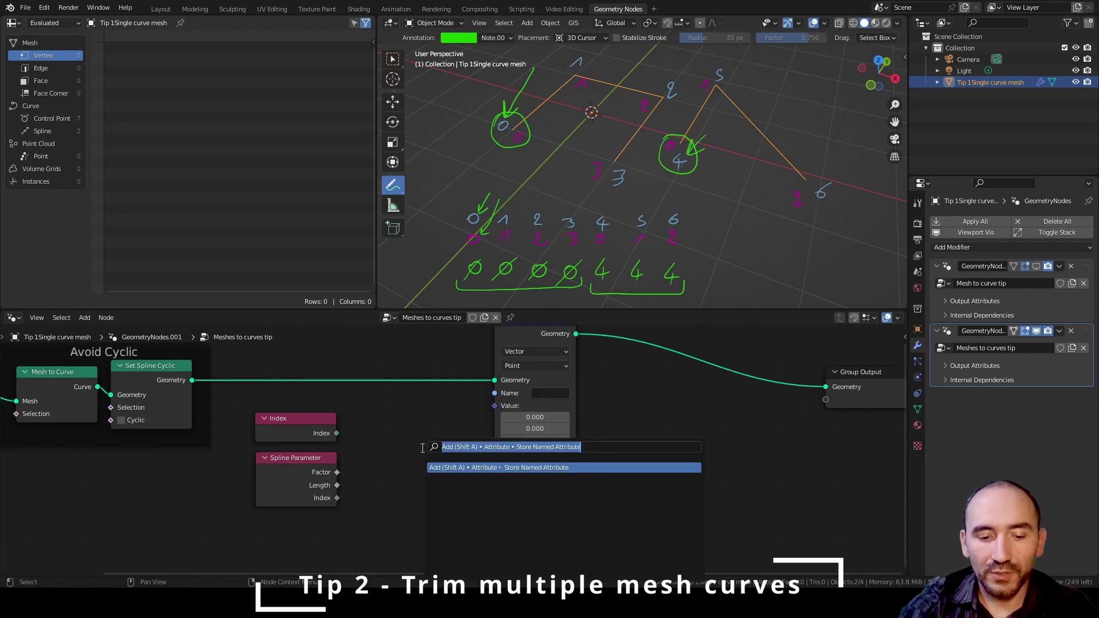
{"action": "type", "text": "field"}
{"action": "key", "text": "Down"}
{"action": "key", "text": "Return"}
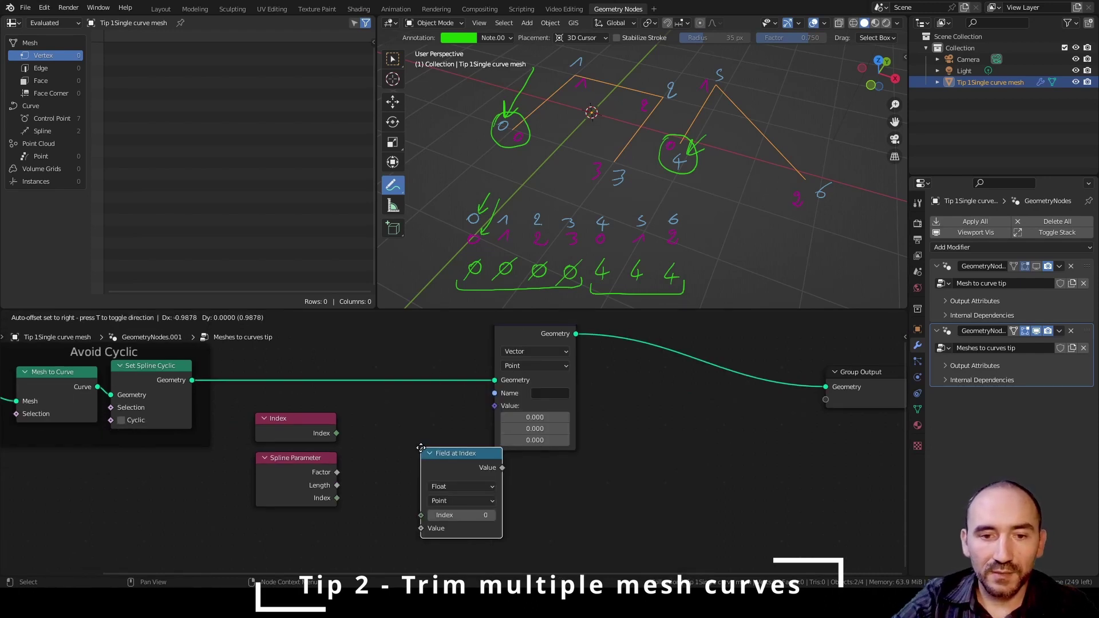
{"action": "left_click", "coordinate": [397, 402]}
{"action": "left_click", "coordinate": [424, 443]}
{"action": "left_click", "coordinate": [408, 483]}
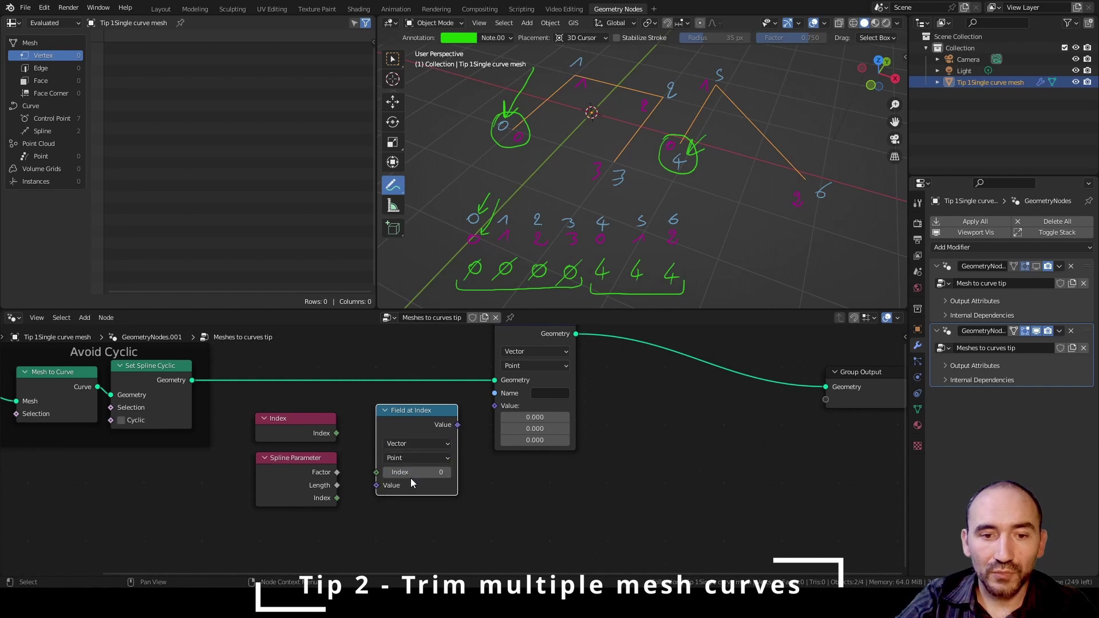
Connect the Field at Index value to the Store Named Attribute node and name the attribute starting_pos
{"action": "left_click_drag", "start_coordinate": [457, 425], "coordinate": [494, 405]}
{"action": "left_click", "coordinate": [547, 394]}
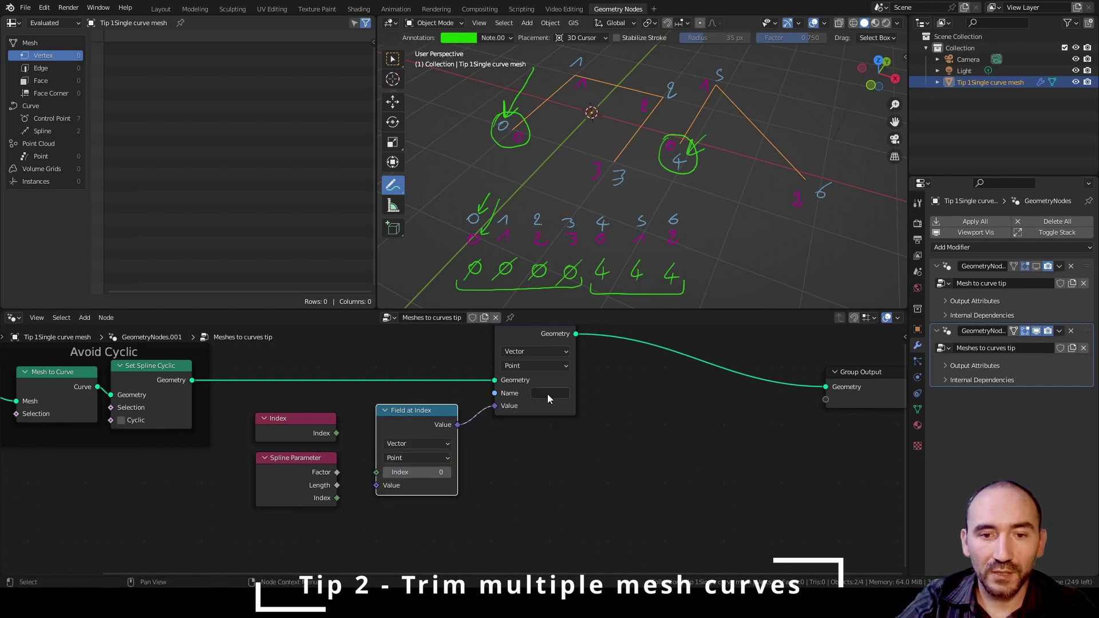
{"action": "type", "text": "starting_pos"}
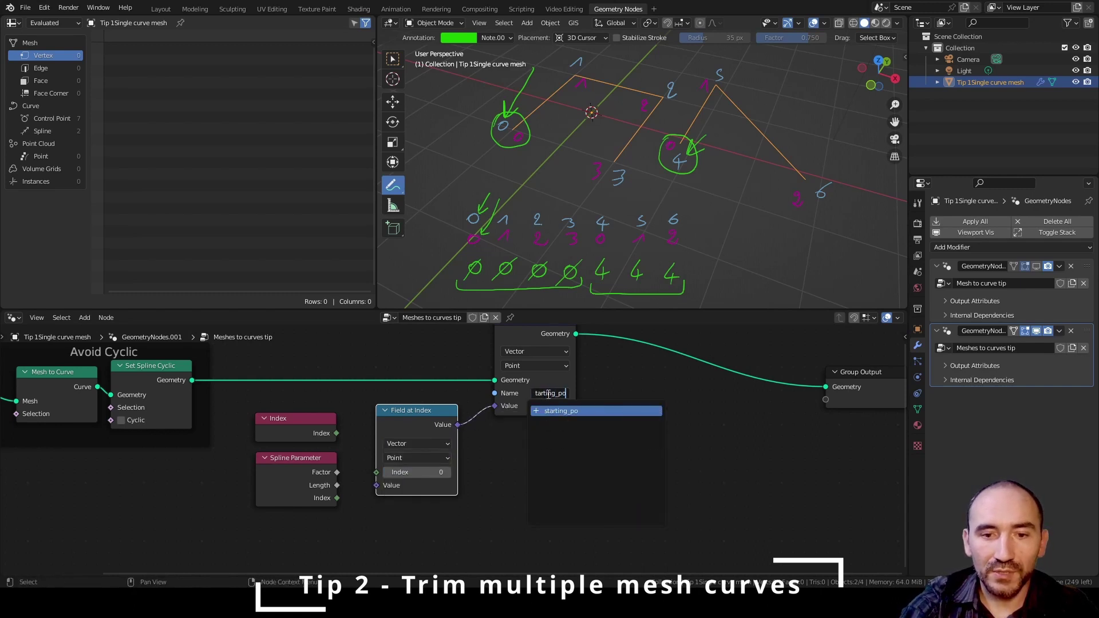
{"action": "key", "text": "Return"}
Add a Position node below Spline Parameter and connect it to the Field at Index node's Value input
{"action": "key", "text": "F3"}
{"action": "type", "text": "pos"}
{"action": "key", "text": "Return"}
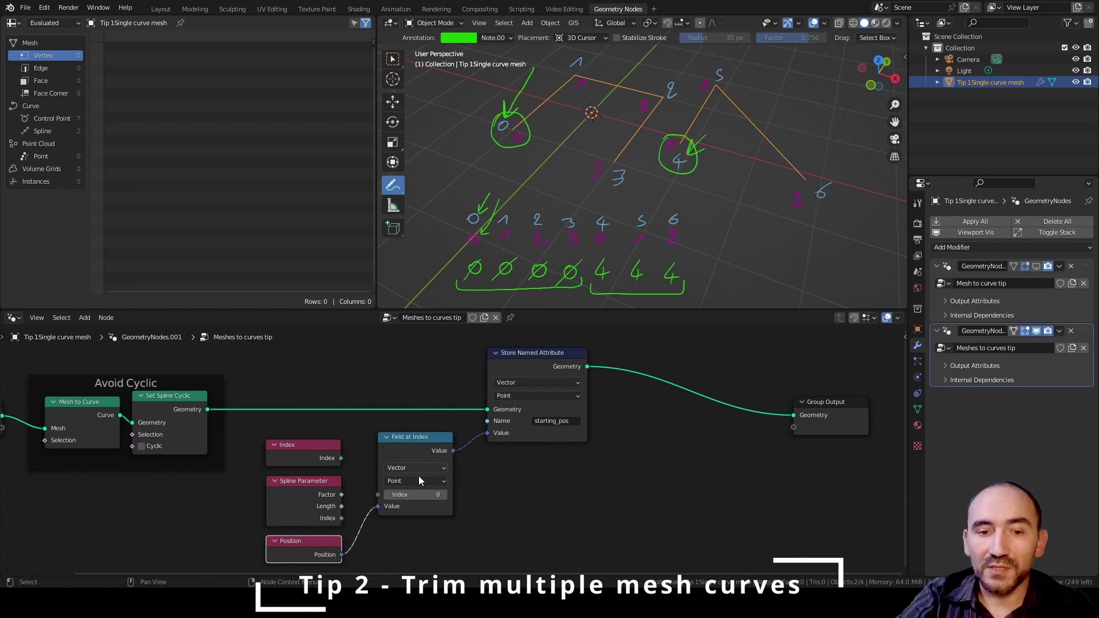
{"action": "left_click", "coordinate": [512, 363]}
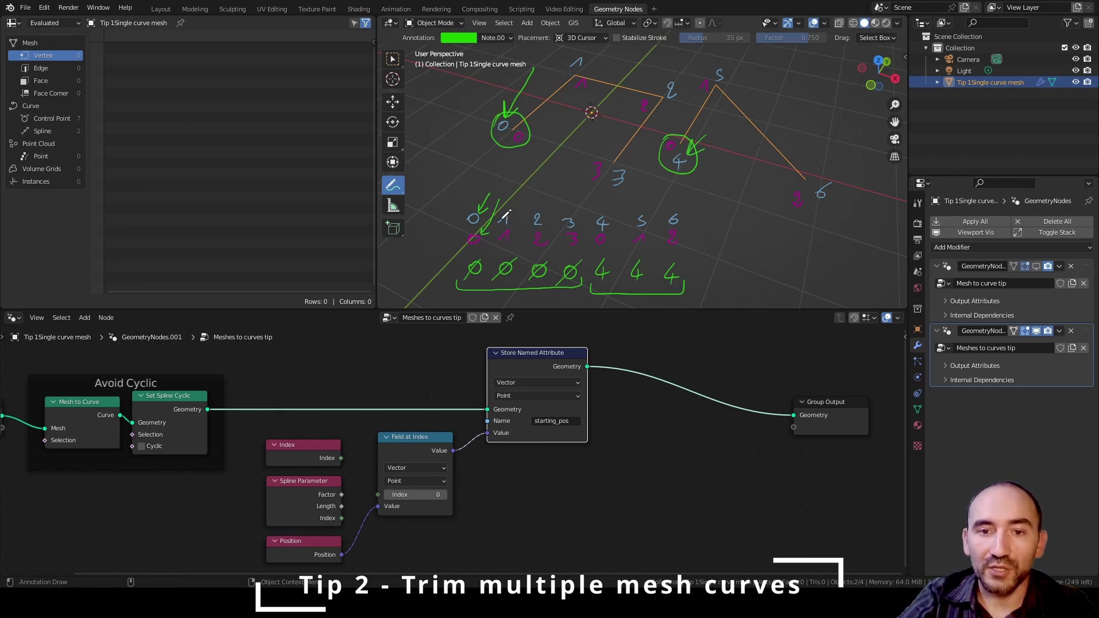
Move Group Output farther along and insert a Curve to Mesh node after Store Named Attribute
{"action": "middle_click_drag", "start_coordinate": [835, 404], "coordinate": [424, 421]}
{"action": "left_click_drag", "start_coordinate": [423, 420], "coordinate": [824, 389]}
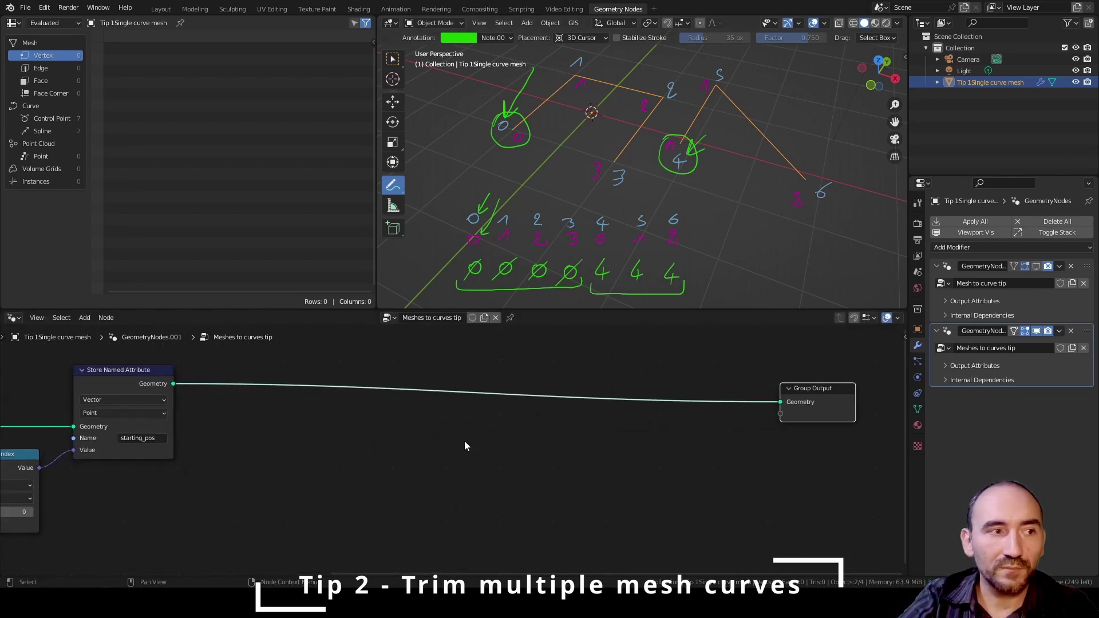
{"action": "key", "text": "F3"}
{"action": "type", "text": "cn"}
{"action": "key", "text": "BackSpace"}
{"action": "key", "text": "BackSpace"}
{"action": "type", "text": "urve to me"}
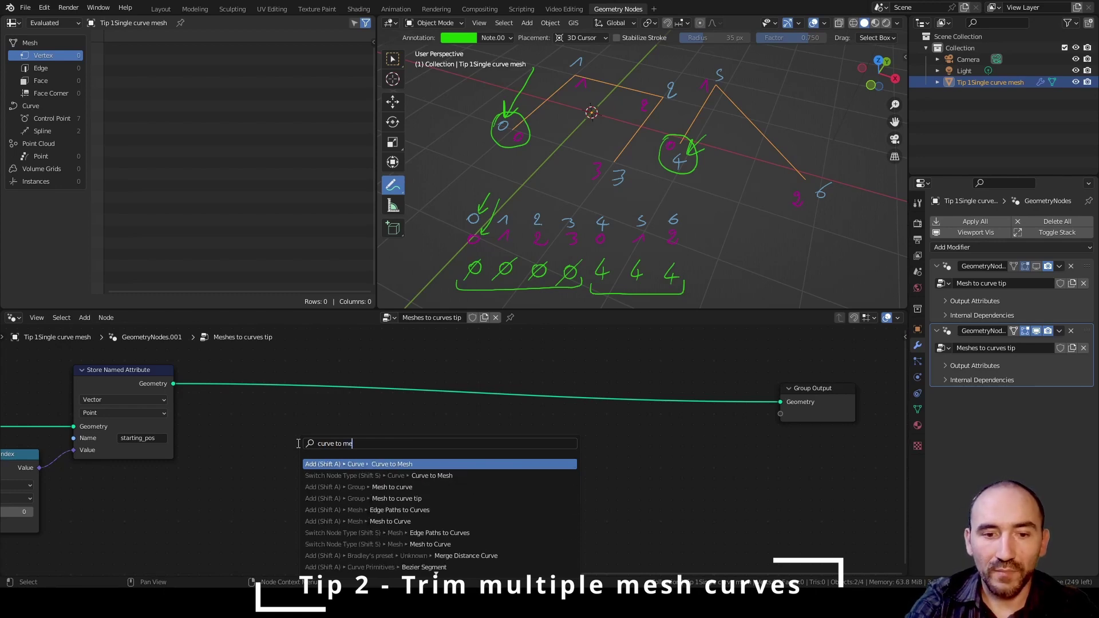
{"action": "key", "text": "Return"}
{"action": "left_click", "coordinate": [275, 371]}
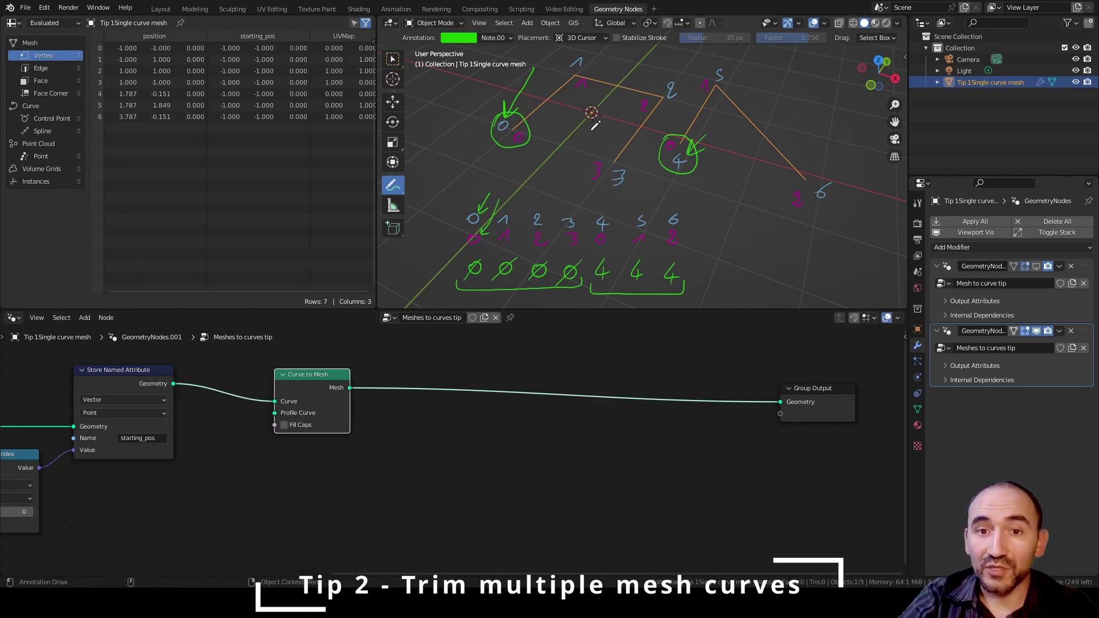
Insert an Extrude Mesh node between Curve to Mesh and Group Output and set its mode to Vertices
{"action": "middle_click_drag", "start_coordinate": [468, 358], "coordinate": [327, 370]}
{"action": "key", "text": "F3"}
{"action": "type", "text": "e"}
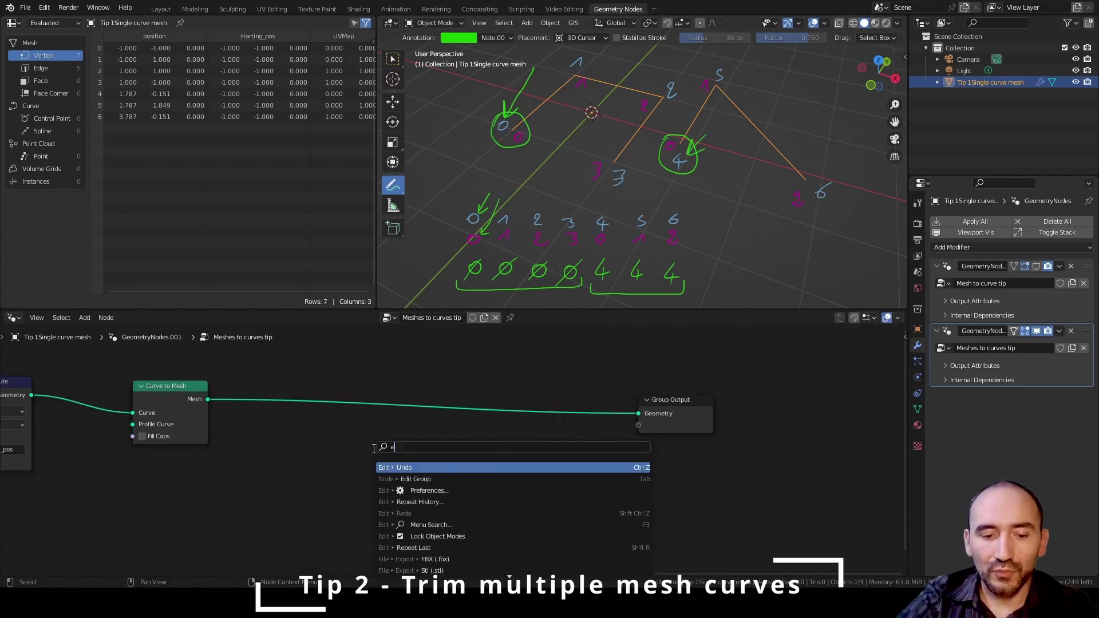
{"action": "type", "text": "xtru"}
{"action": "key", "text": "Return"}
{"action": "left_click", "coordinate": [279, 372]}
{"action": "middle_click_drag", "start_coordinate": [260, 440], "coordinate": [506, 436]}
{"action": "left_click", "coordinate": [562, 425]}
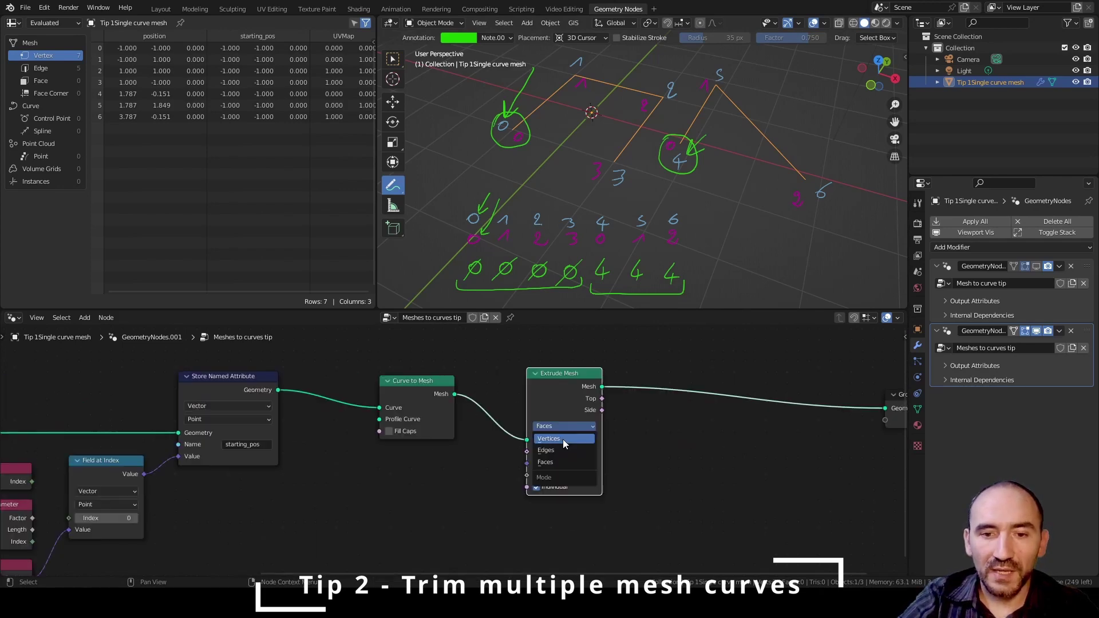
{"action": "left_click", "coordinate": [562, 438]}
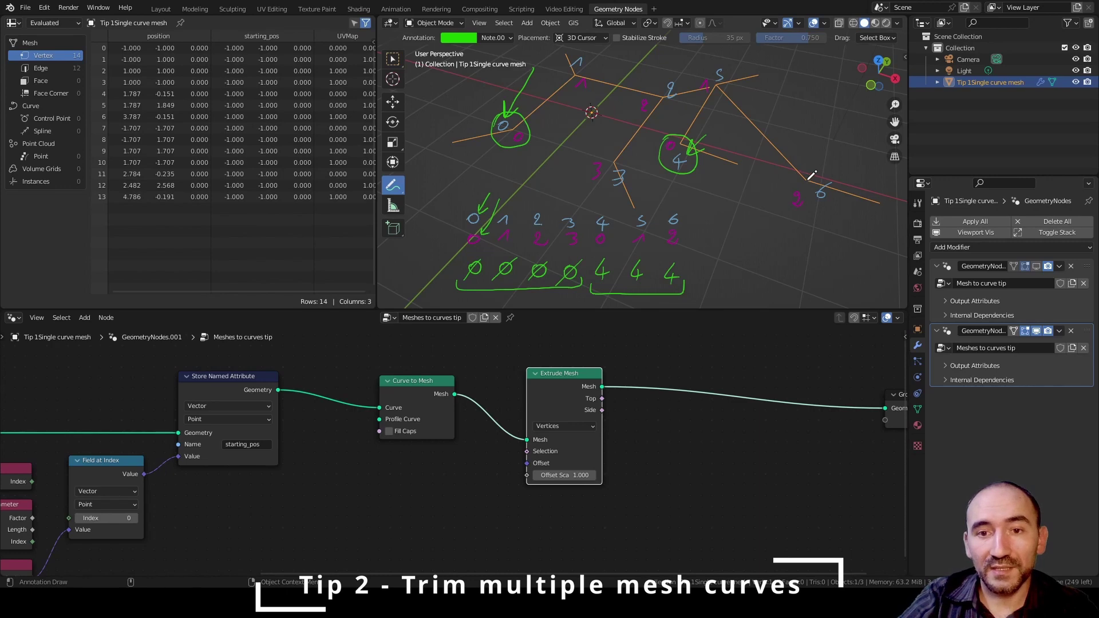
Mute the Extrude Mesh node
{"action": "left_click", "coordinate": [469, 484]}
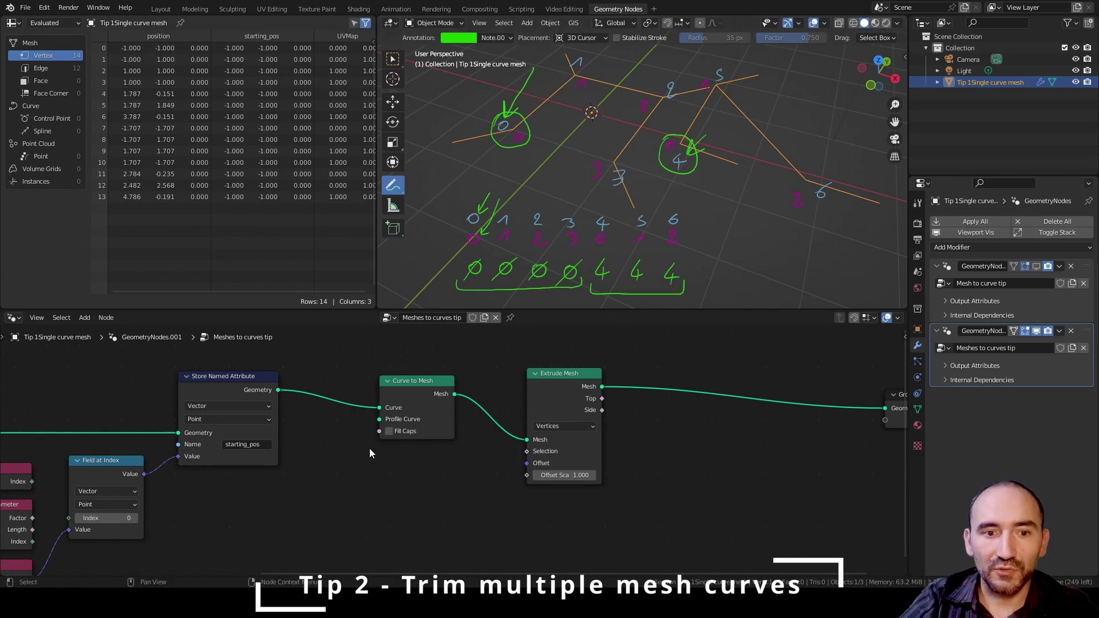
{"action": "middle_click_drag", "start_coordinate": [265, 487], "coordinate": [512, 451]}
{"action": "scroll", "coordinate": [513, 451], "scroll_direction": "up", "scroll_amount": 1}
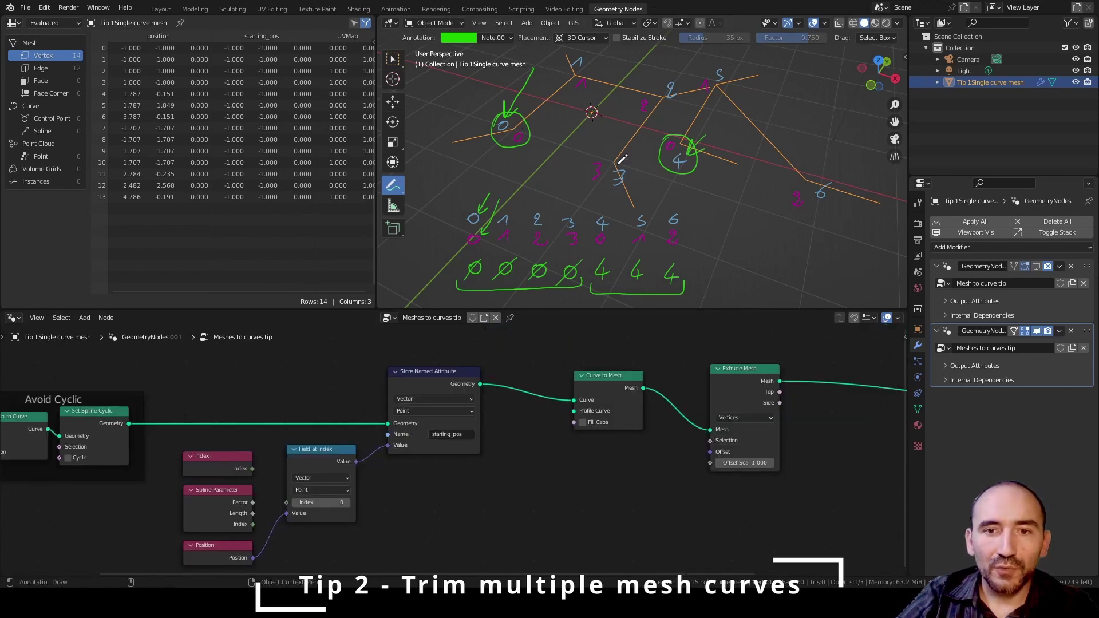
{"action": "key", "text": "m"}
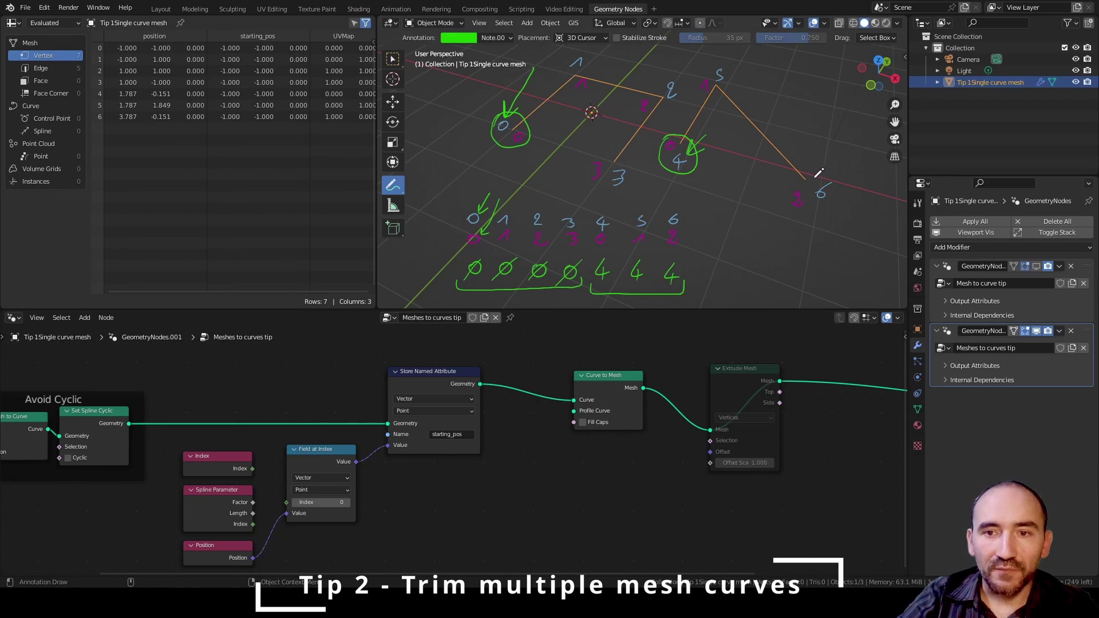
Add a Spline Length node and place it just before the Spline Parameter node
{"action": "key", "text": "F3"}
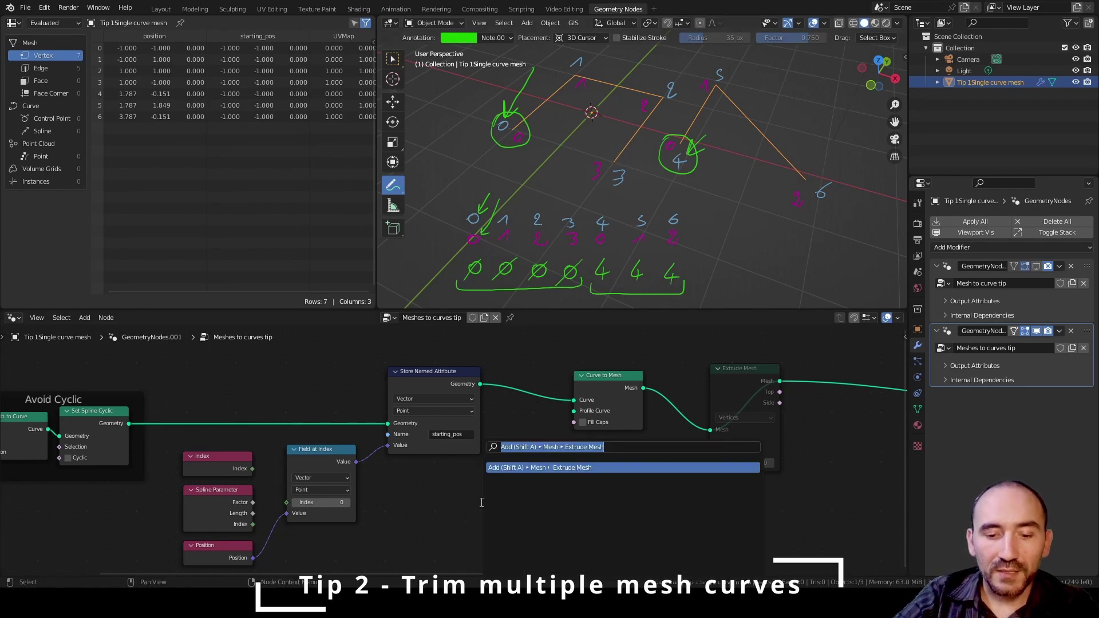
{"action": "type", "text": "spline"}
{"action": "key", "text": "Return"}
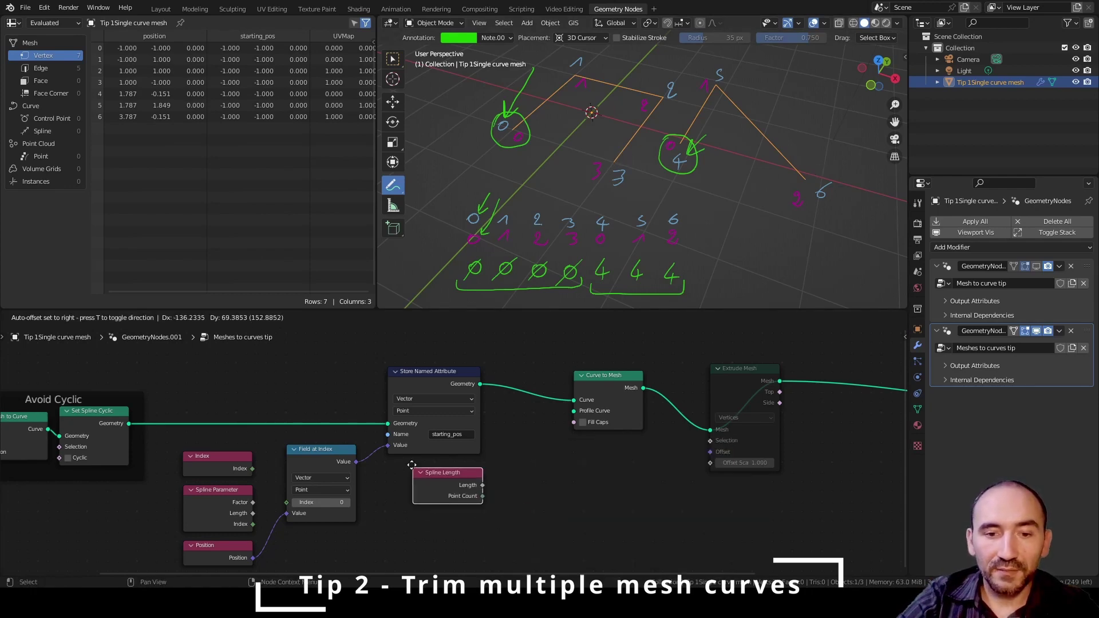
{"action": "left_click", "coordinate": [397, 471]}
{"action": "middle_click_drag", "start_coordinate": [338, 515], "coordinate": [397, 461]}
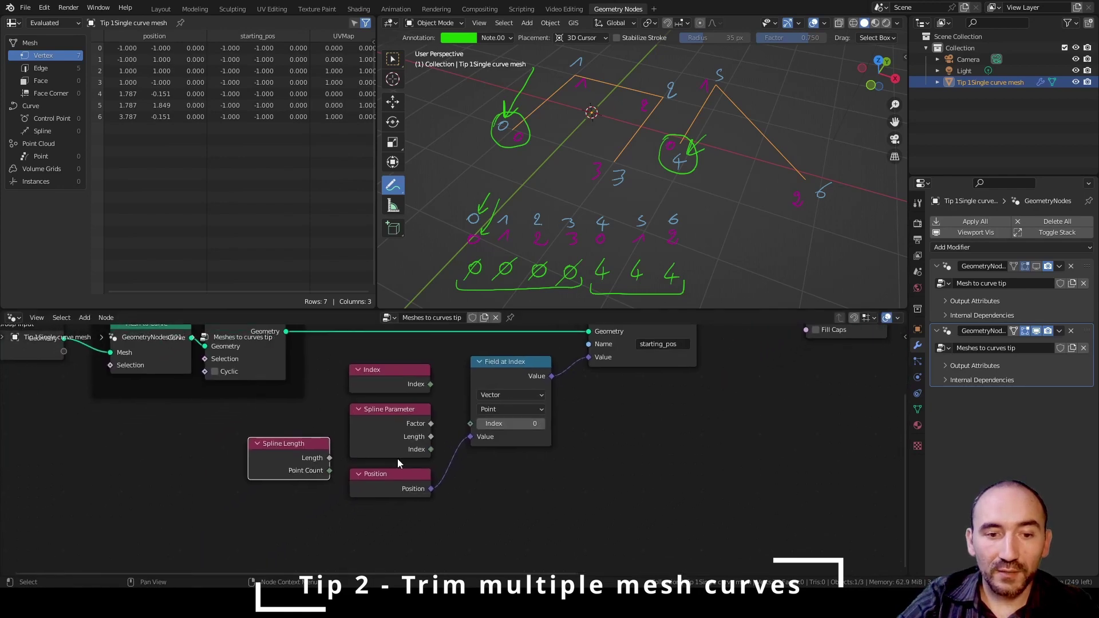
{"action": "left_click_drag", "start_coordinate": [283, 452], "coordinate": [285, 442]}
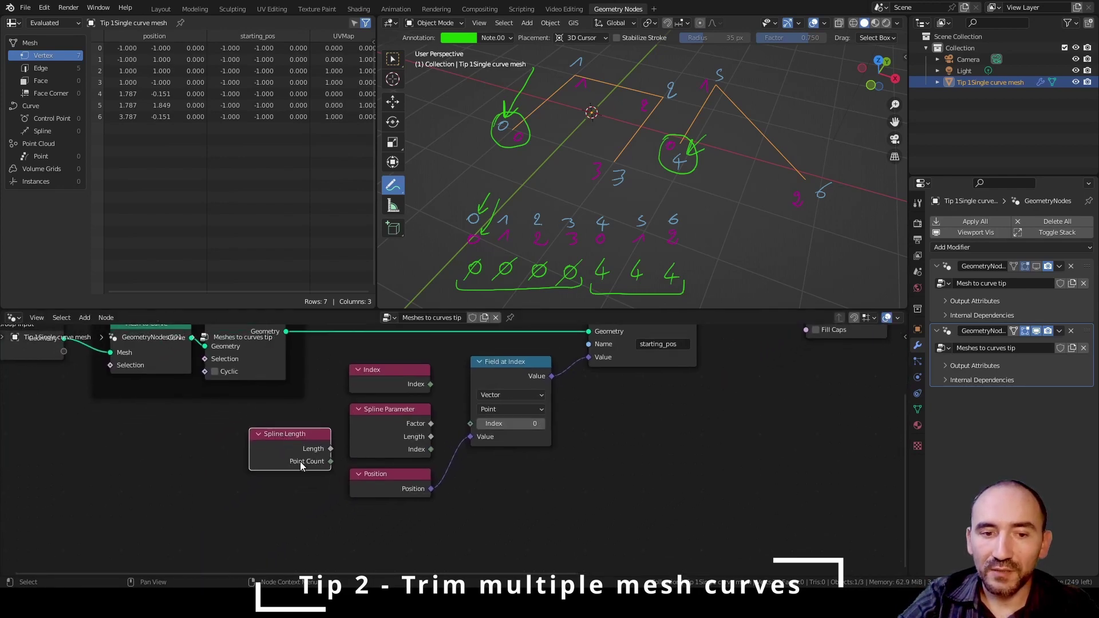
Add a Domain Size node below Spline Length and connect the Group Input geometry to it
{"action": "left_click", "coordinate": [321, 506]}
{"action": "key", "text": "F3"}
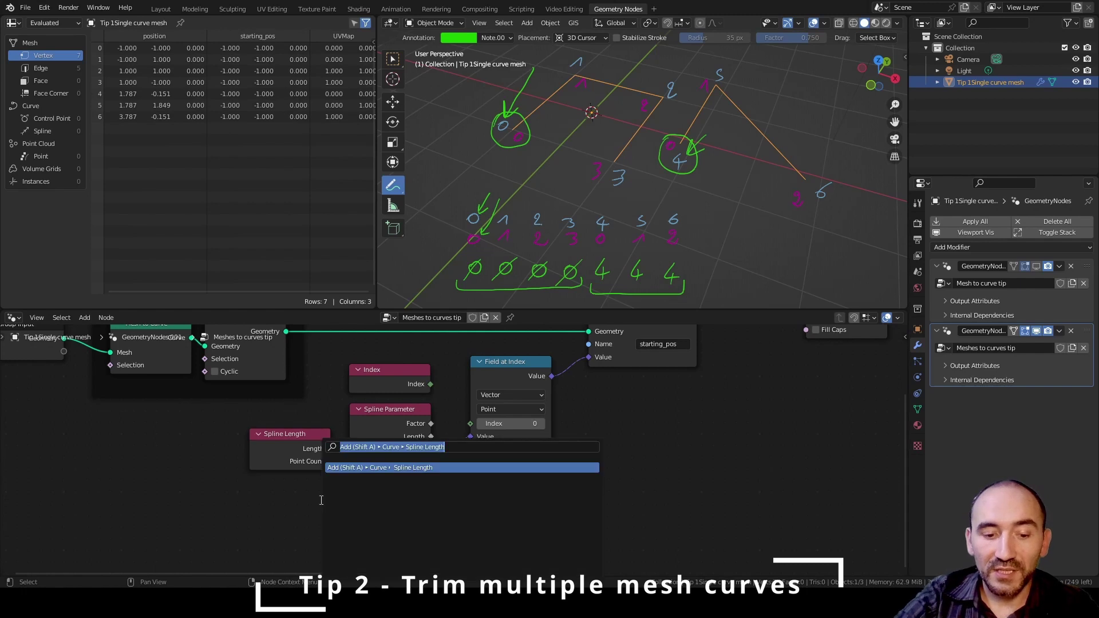
{"action": "type", "text": "domain"}
{"action": "key", "text": "Return"}
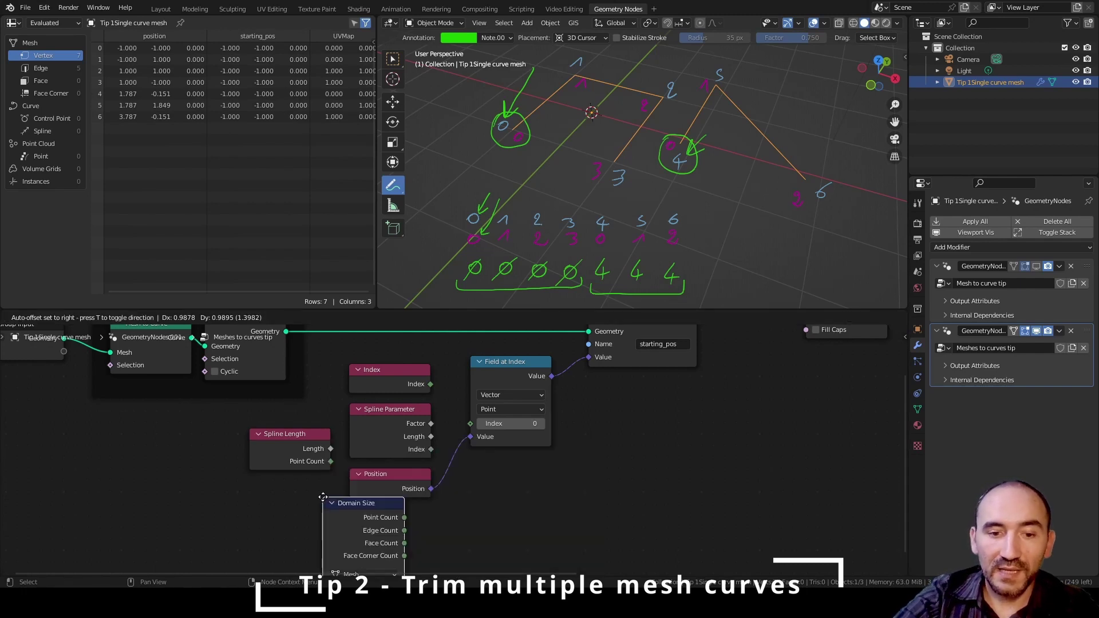
{"action": "left_click", "coordinate": [241, 476]}
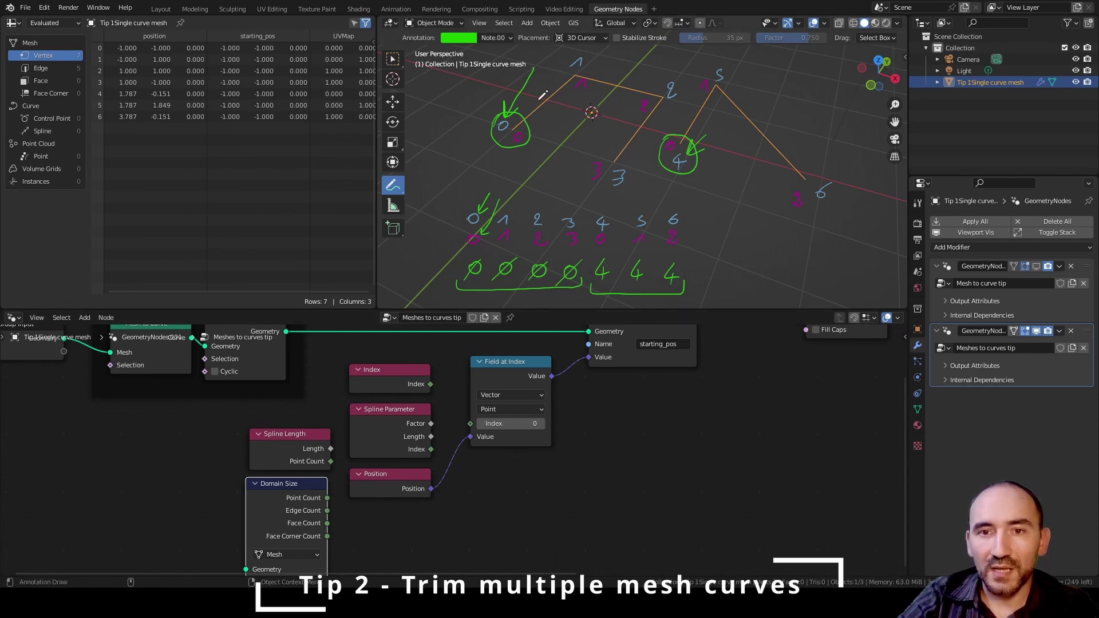
{"action": "scroll", "coordinate": [149, 368], "scroll_direction": "down", "scroll_amount": 1}
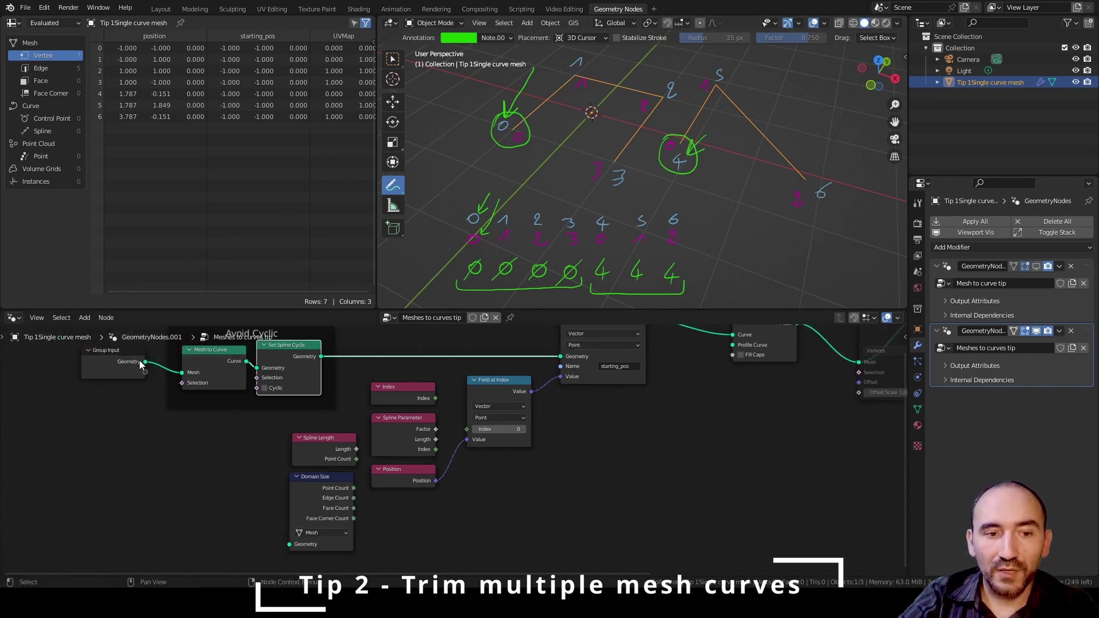
{"action": "left_click_drag", "start_coordinate": [146, 362], "coordinate": [290, 544]}
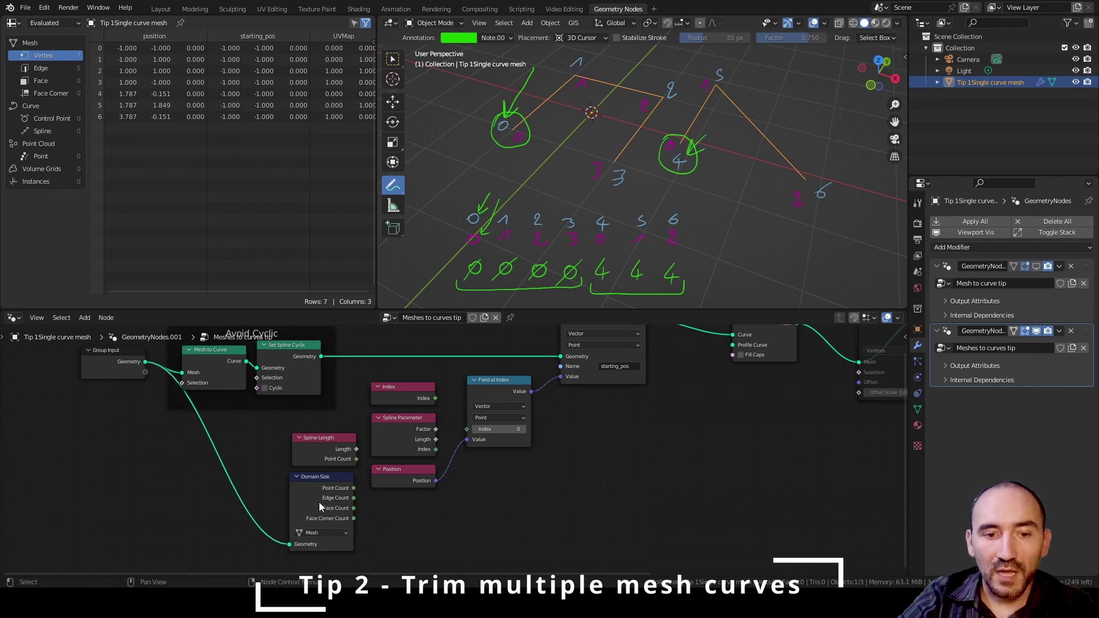
Preview the Group Input geometry with Domain Size's Point Count as the Viewer value
{"action": "left_click", "coordinate": [109, 370], "text": "ctrl+shift"}
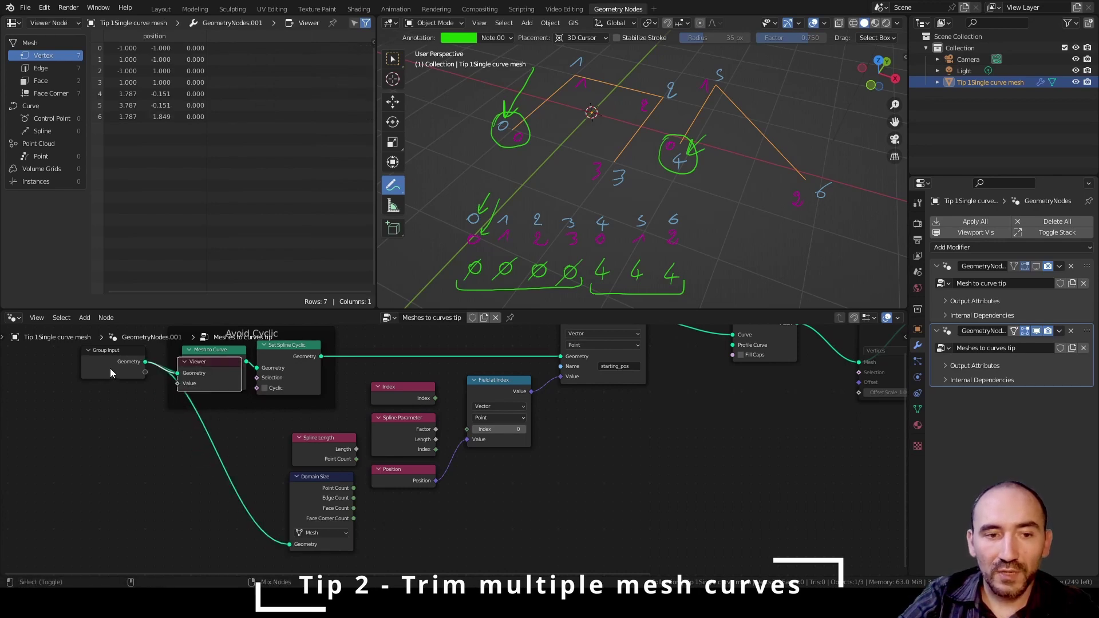
{"action": "left_click", "coordinate": [311, 489], "text": "ctrl+shift"}
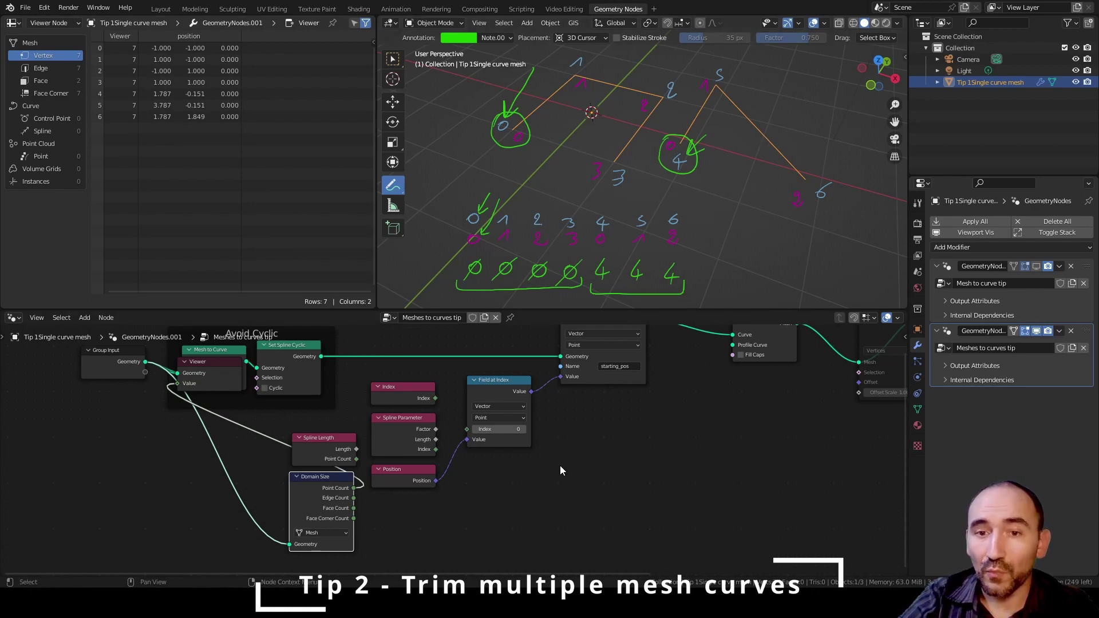
Preview the Set Spline Cyclic output with Spline Length's Point Count in the Viewer, and inspect the Spline domain in the spreadsheet
{"action": "middle_click_drag", "start_coordinate": [489, 465], "coordinate": [412, 501]}
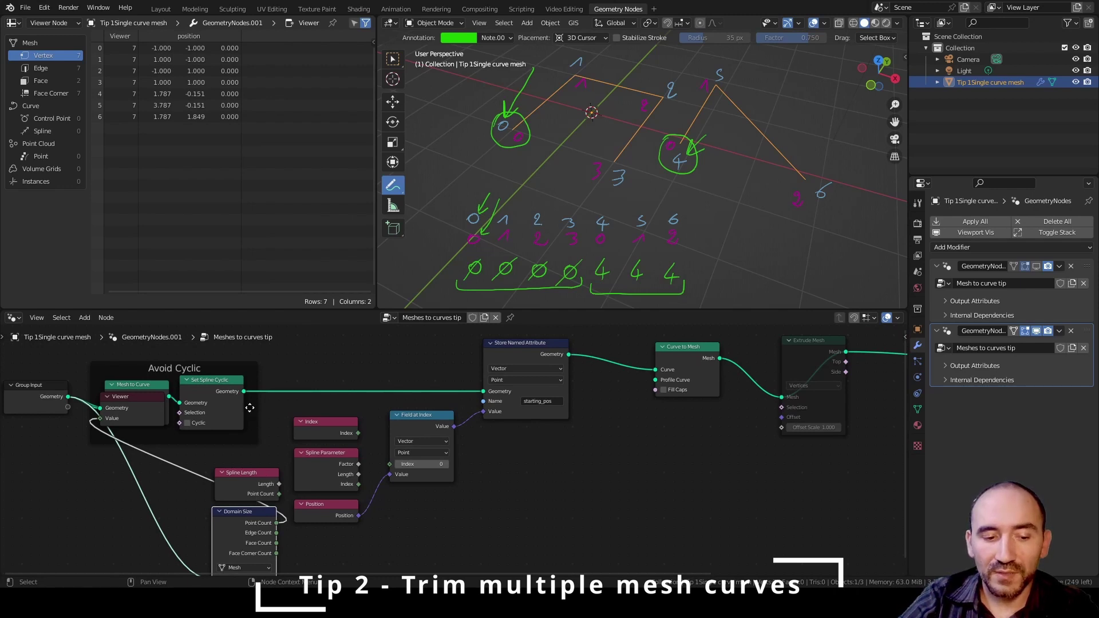
{"action": "left_click", "coordinate": [194, 389], "text": "ctrl+shift"}
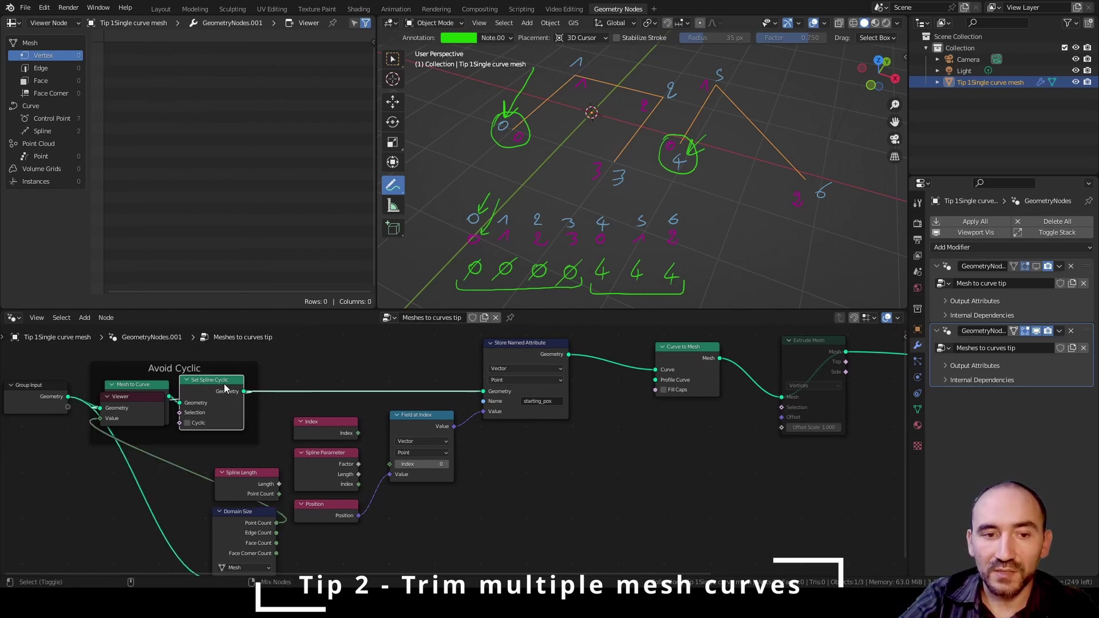
{"action": "left_click", "coordinate": [249, 482], "text": "ctrl+shift"}
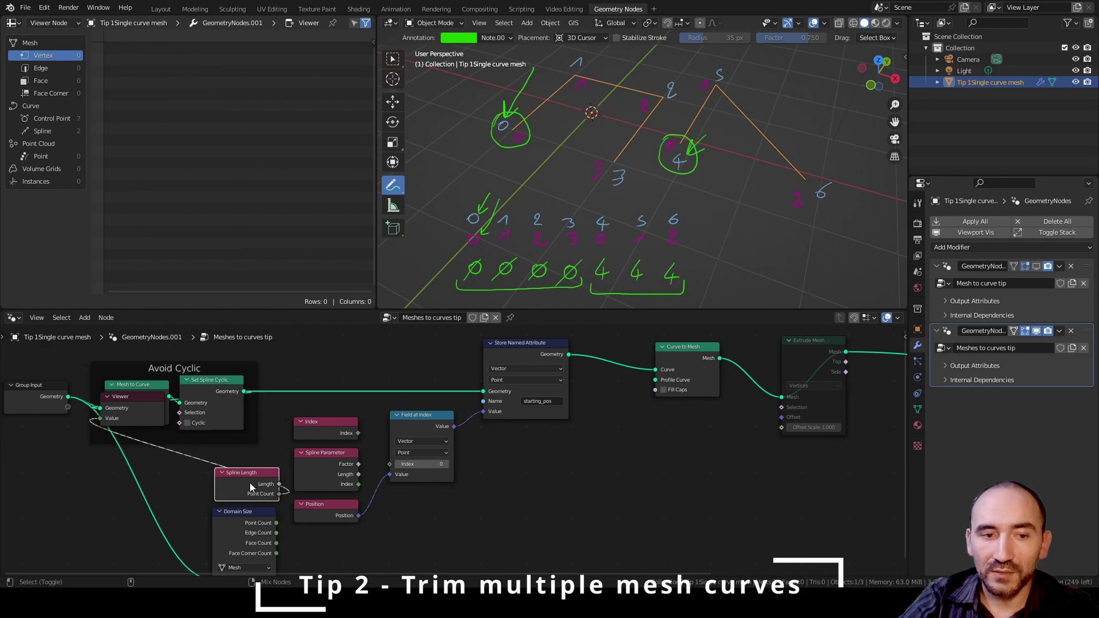
{"action": "left_click_drag", "start_coordinate": [136, 401], "coordinate": [386, 361]}
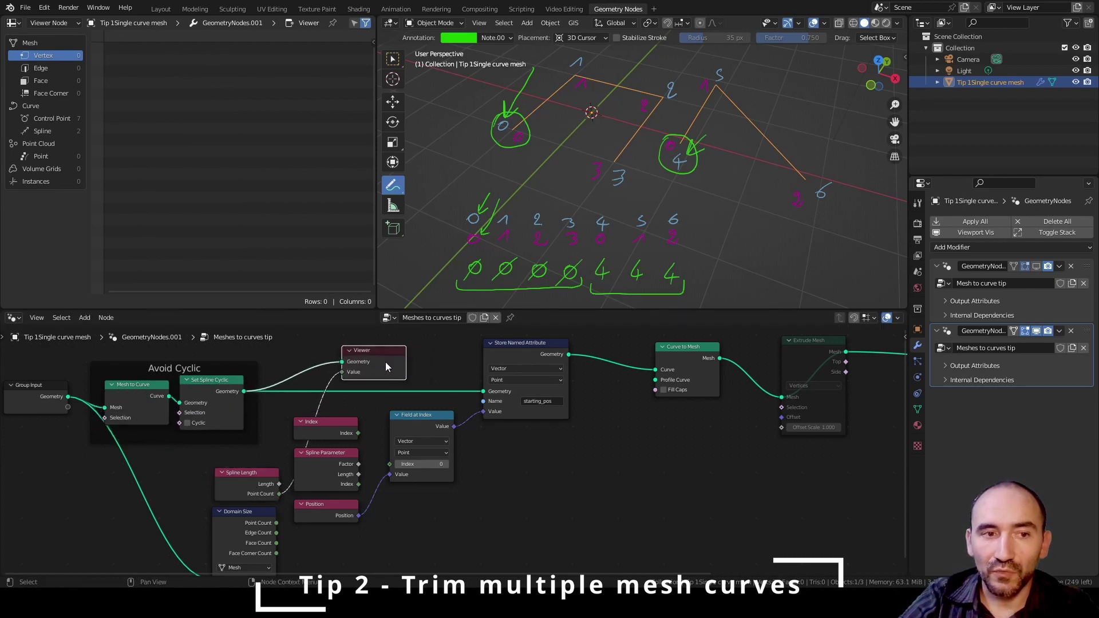
{"action": "left_click", "coordinate": [50, 130]}
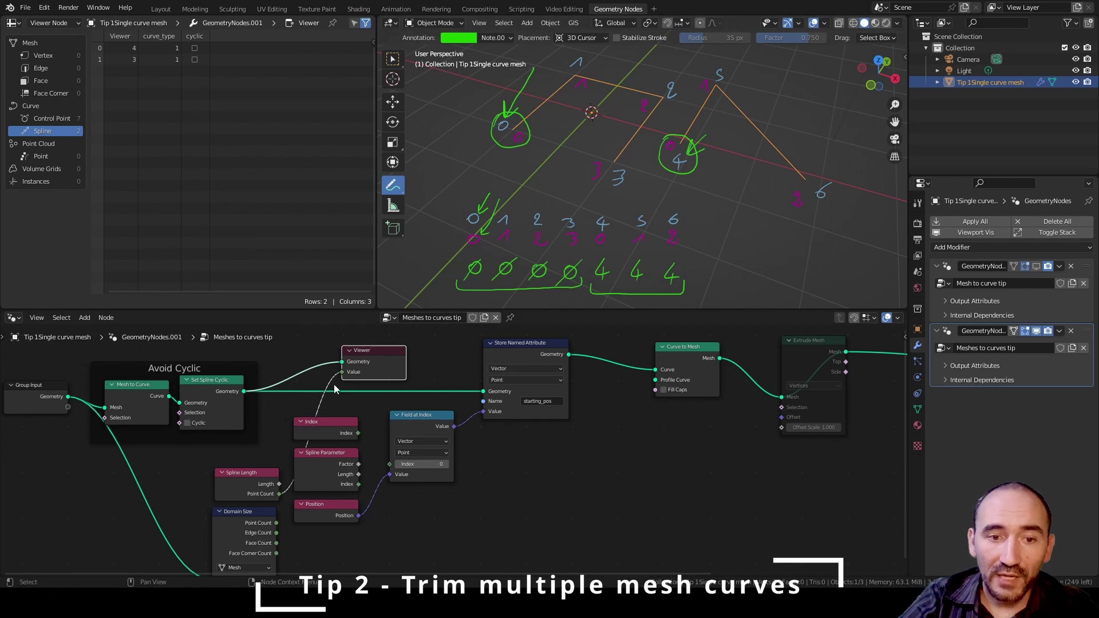
Rearrange the Field at Index, Position, Spline Parameter and Index nodes to free space beside Spline Length
{"action": "left_click_drag", "start_coordinate": [422, 415], "coordinate": [421, 498]}
{"action": "left_click_drag", "start_coordinate": [330, 509], "coordinate": [342, 550]}
{"action": "left_click_drag", "start_coordinate": [326, 466], "coordinate": [337, 507]}
{"action": "left_click_drag", "start_coordinate": [332, 429], "coordinate": [361, 412]}
Move Spline Length up and feed its Point Count into a Subtract math node that subtracts 1
{"action": "left_click_drag", "start_coordinate": [256, 470], "coordinate": [353, 458]}
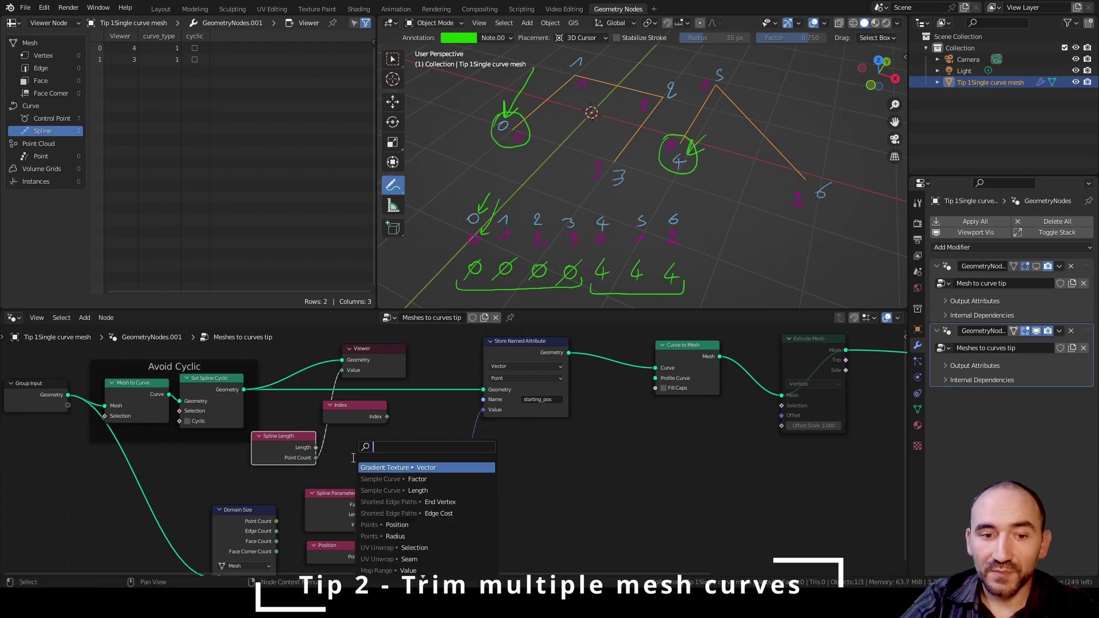
{"action": "type", "text": "sub"}
{"action": "key", "text": "Return"}
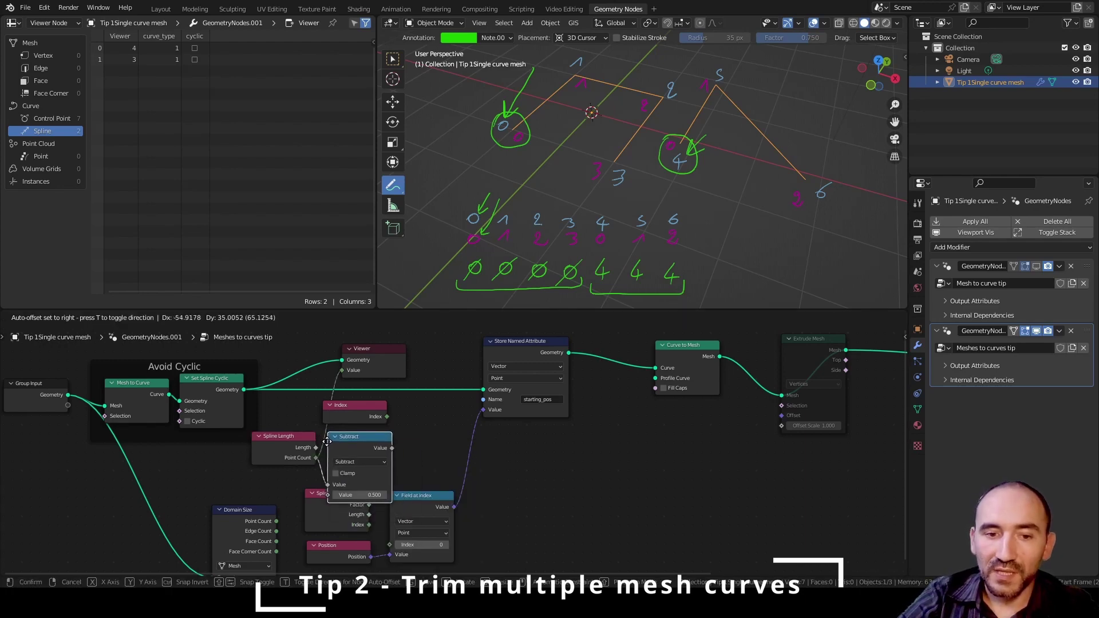
{"action": "left_click", "coordinate": [324, 441]}
{"action": "double_click", "coordinate": [355, 495]}
{"action": "type", "text": "1"}
{"action": "key", "text": "Return"}
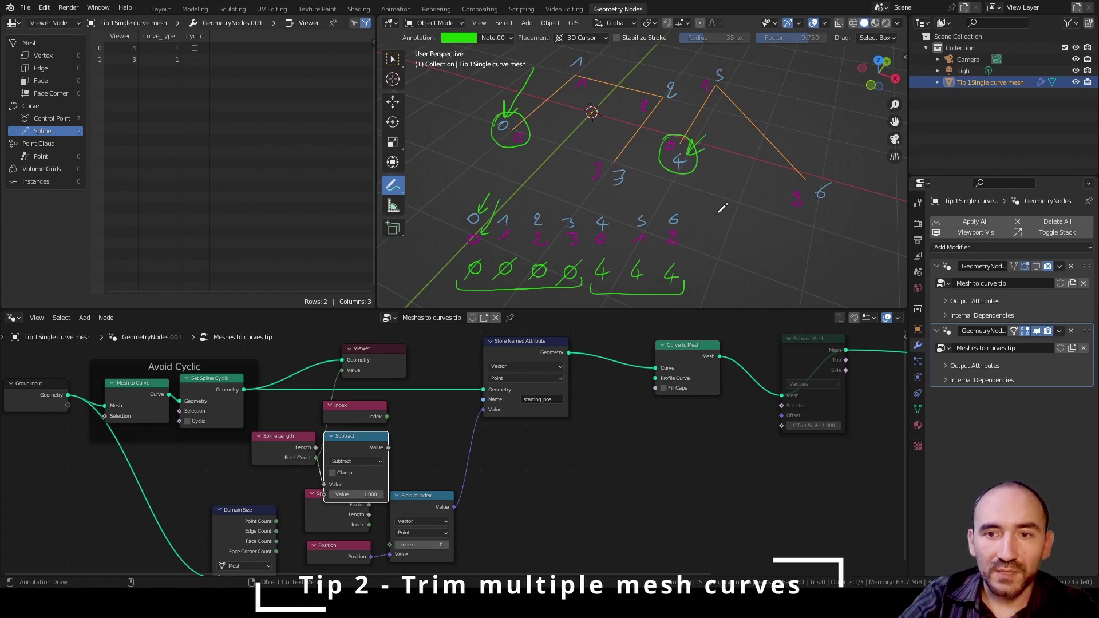
Add a Switch node set to Vector and connect its output to the Value of Store Named Attribute
{"action": "left_click_drag", "start_coordinate": [347, 445], "coordinate": [361, 408]}
{"action": "key", "text": "shift+a"}
{"action": "type", "text": "switch"}
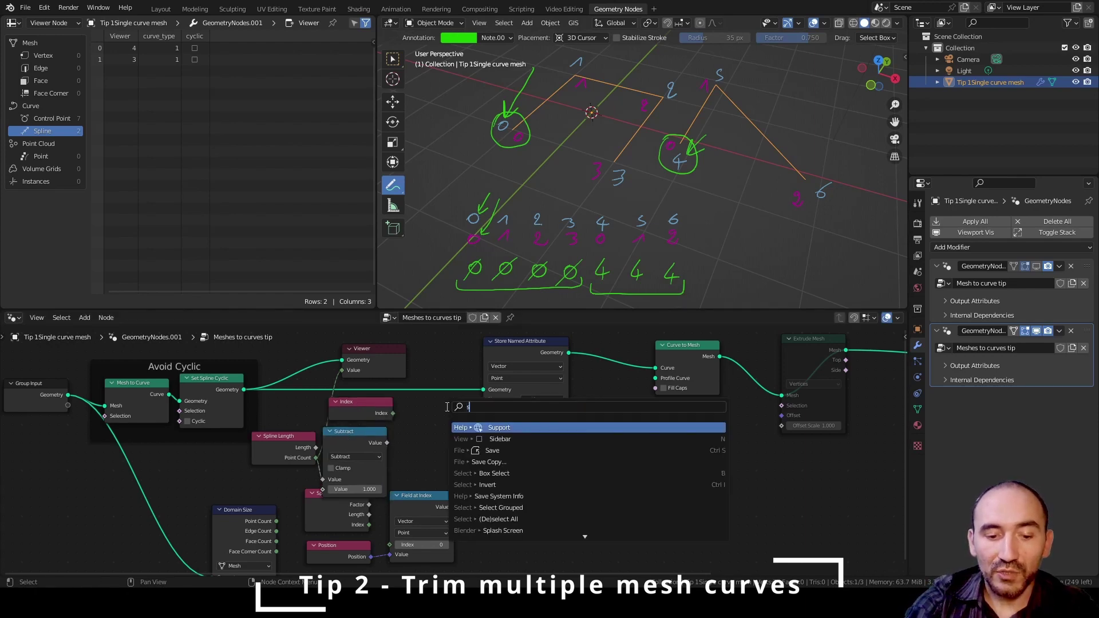
{"action": "key", "text": "Return"}
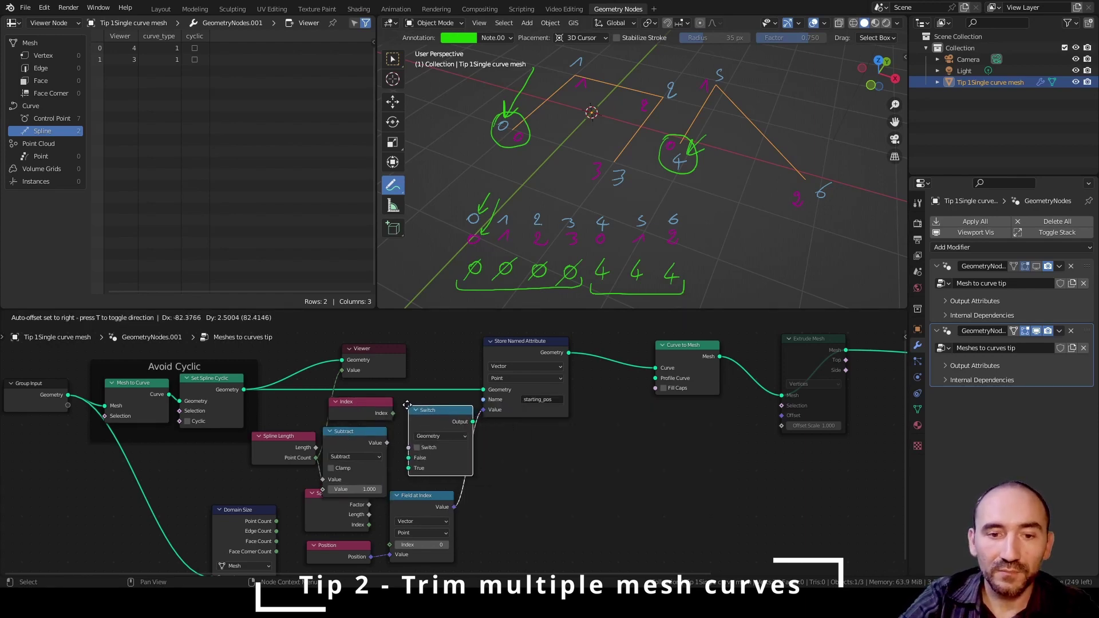
{"action": "left_click", "coordinate": [434, 408]}
{"action": "left_click", "coordinate": [466, 434]}
{"action": "left_click", "coordinate": [458, 438]}
{"action": "left_click_drag", "start_coordinate": [458, 423], "coordinate": [489, 423]}
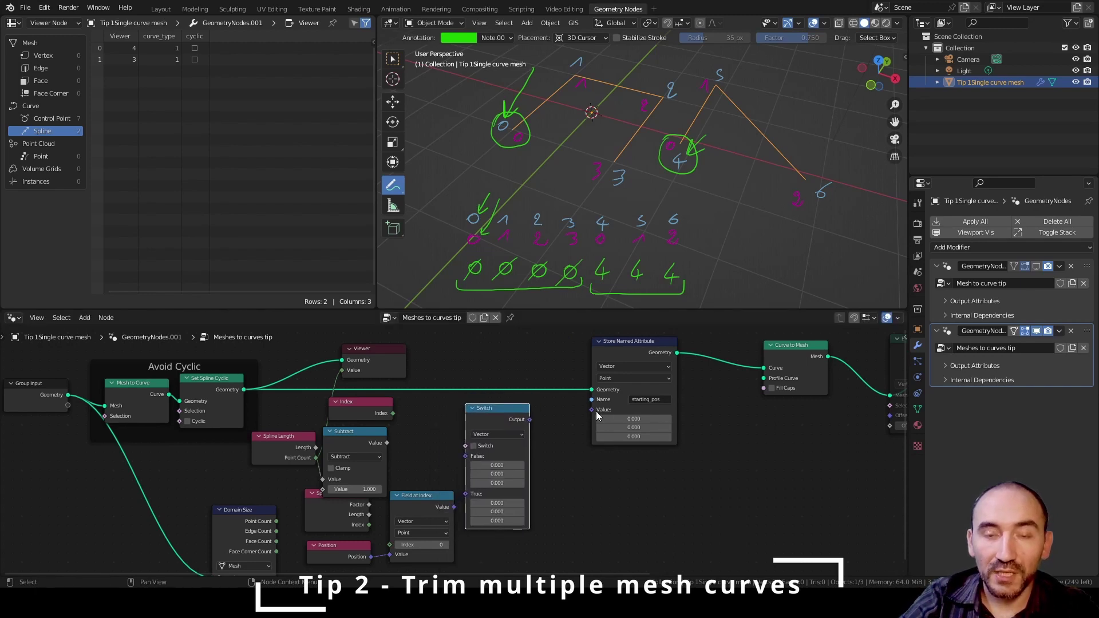
{"action": "left_click_drag", "start_coordinate": [597, 417], "coordinate": [514, 416]}
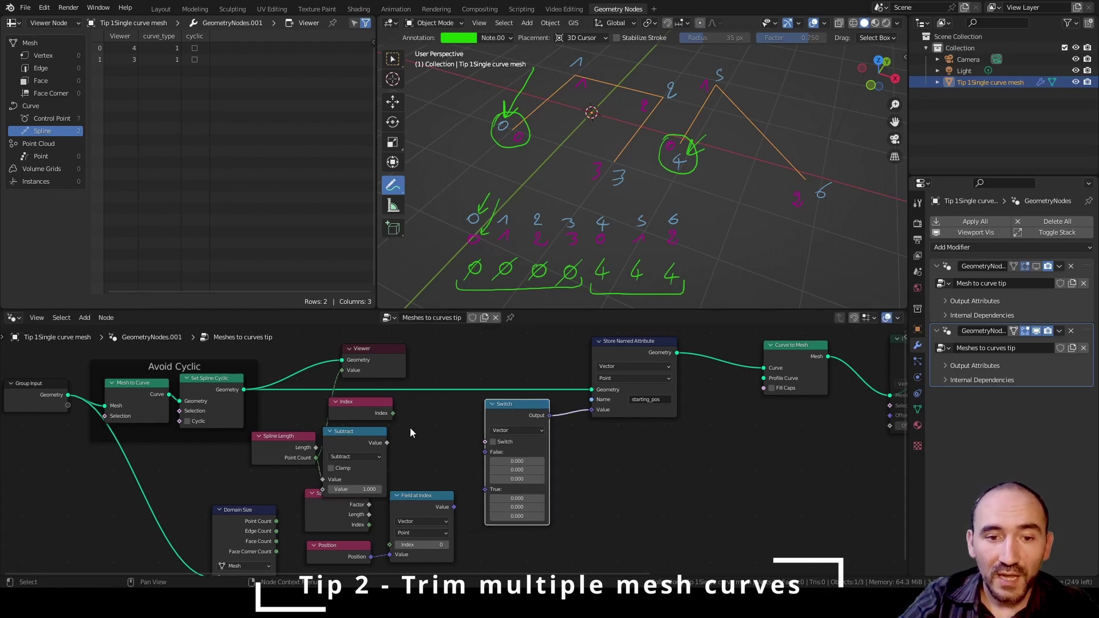
Compare Index with the Subtract value in an integer Equal node and connect its result to the Switch input
{"action": "left_click_drag", "start_coordinate": [393, 413], "coordinate": [407, 471]}
{"action": "type", "text": "equal"}
{"action": "key", "text": "Return"}
{"action": "left_click", "coordinate": [407, 420]}
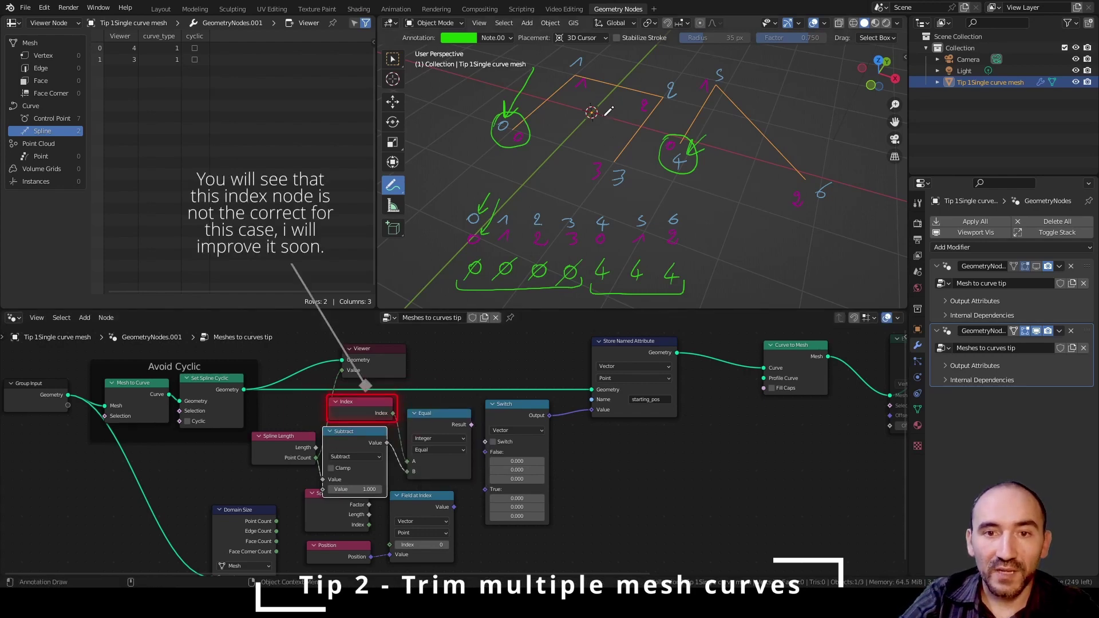
{"action": "left_click_drag", "start_coordinate": [471, 425], "coordinate": [485, 441]}
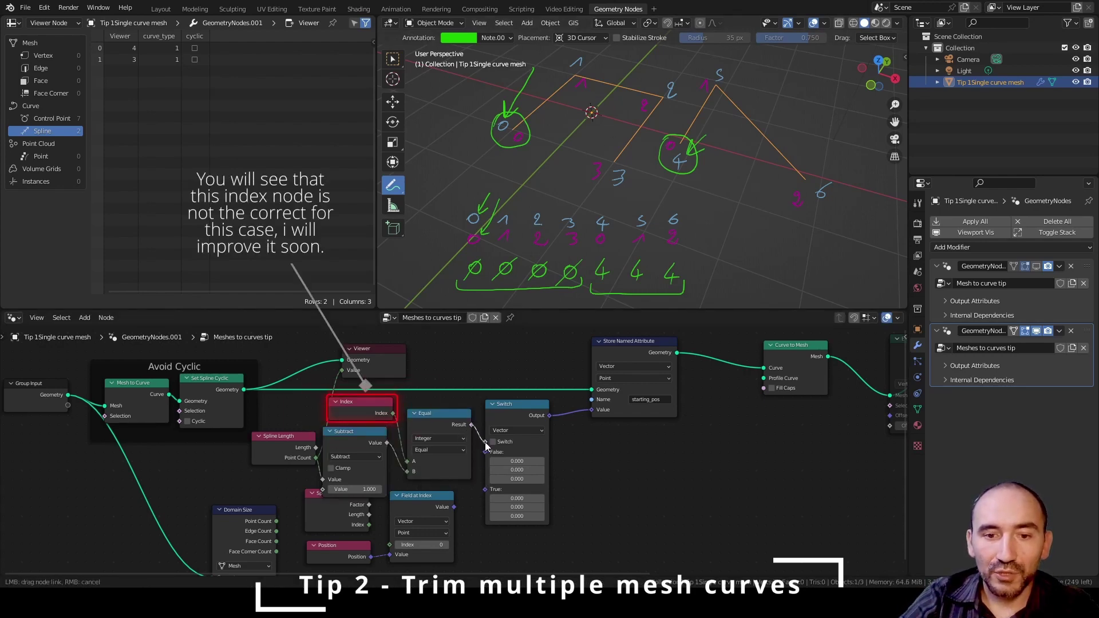
Shift the Switch node away from Equal and set all three components of its True vector to 0.130
{"action": "mouse_move", "coordinate": [489, 498]}
{"action": "left_mouse_down"}
{"action": "mouse_move", "coordinate": [530, 495]}
{"action": "mouse_move", "coordinate": [503, 495]}
{"action": "left_mouse_up"}
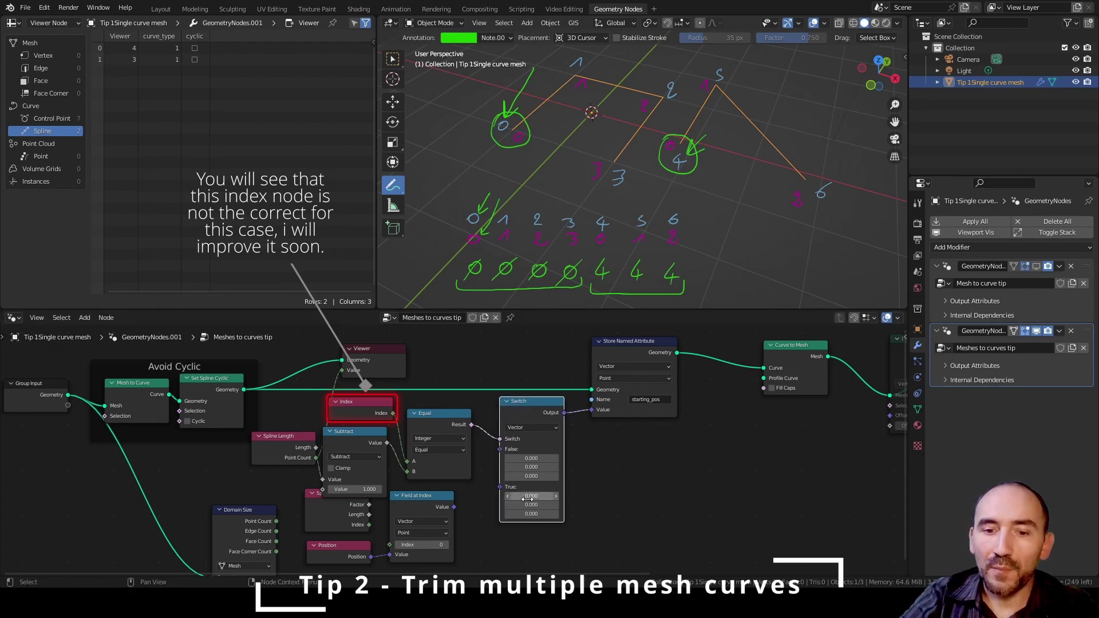
{"action": "left_click_drag", "start_coordinate": [527, 497], "coordinate": [544, 514]}
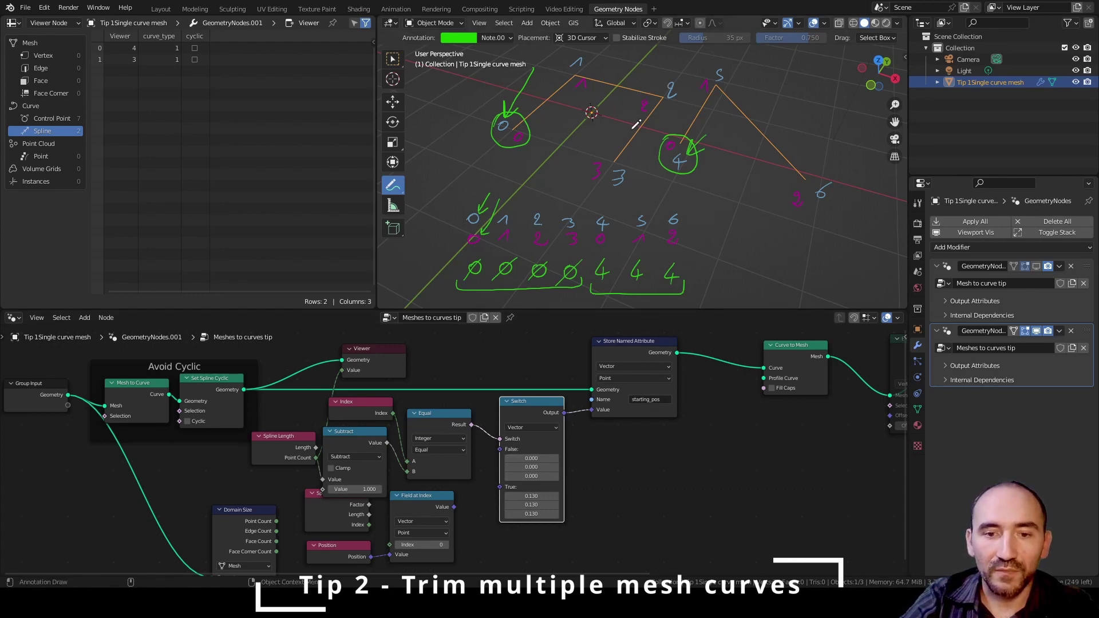
Hide the earlier viewport annotations, mark the last point of each curve in blue and write 0,130 beside it
{"action": "key", "text": "n"}
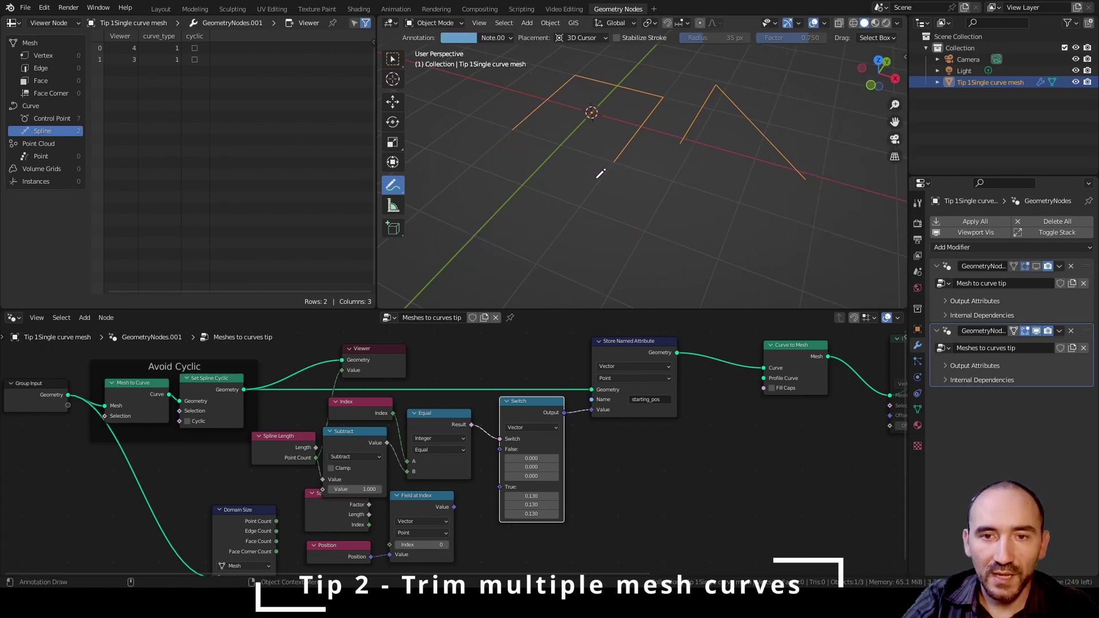
{"action": "mouse_move", "coordinate": [600, 174]}
{"action": "left_mouse_down"}
{"action": "mouse_move", "coordinate": [625, 184]}
{"action": "mouse_move", "coordinate": [652, 174]}
{"action": "left_mouse_up"}
{"action": "left_click", "coordinate": [615, 161]}
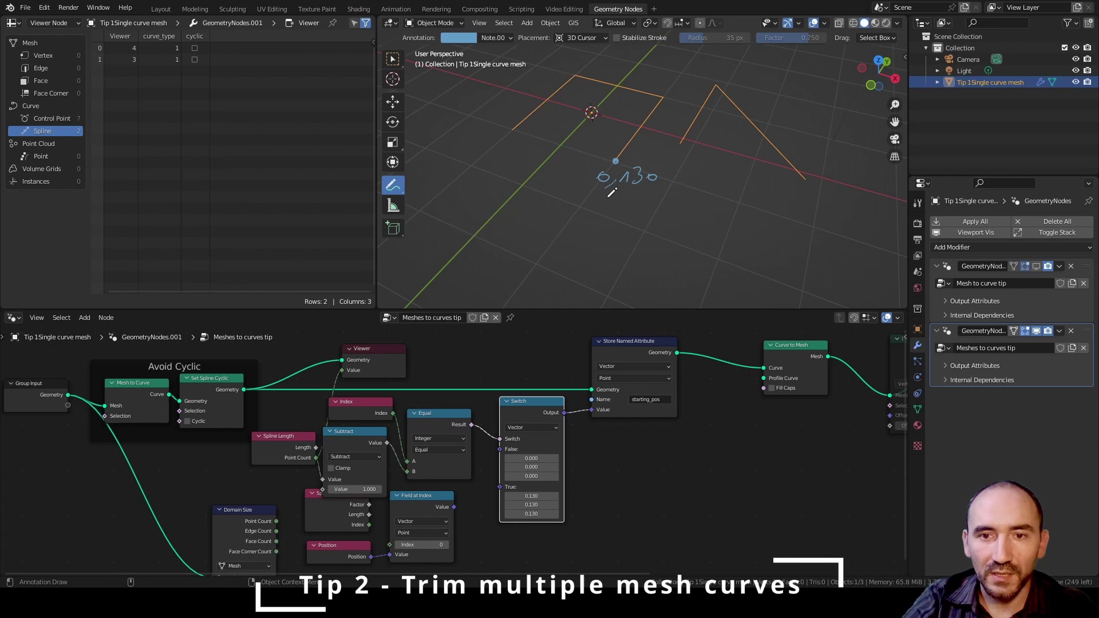
{"action": "mouse_move", "coordinate": [787, 190]}
{"action": "left_mouse_down"}
{"action": "mouse_move", "coordinate": [788, 206]}
{"action": "mouse_move", "coordinate": [837, 193]}
{"action": "left_mouse_up"}
{"action": "left_click", "coordinate": [805, 181]}
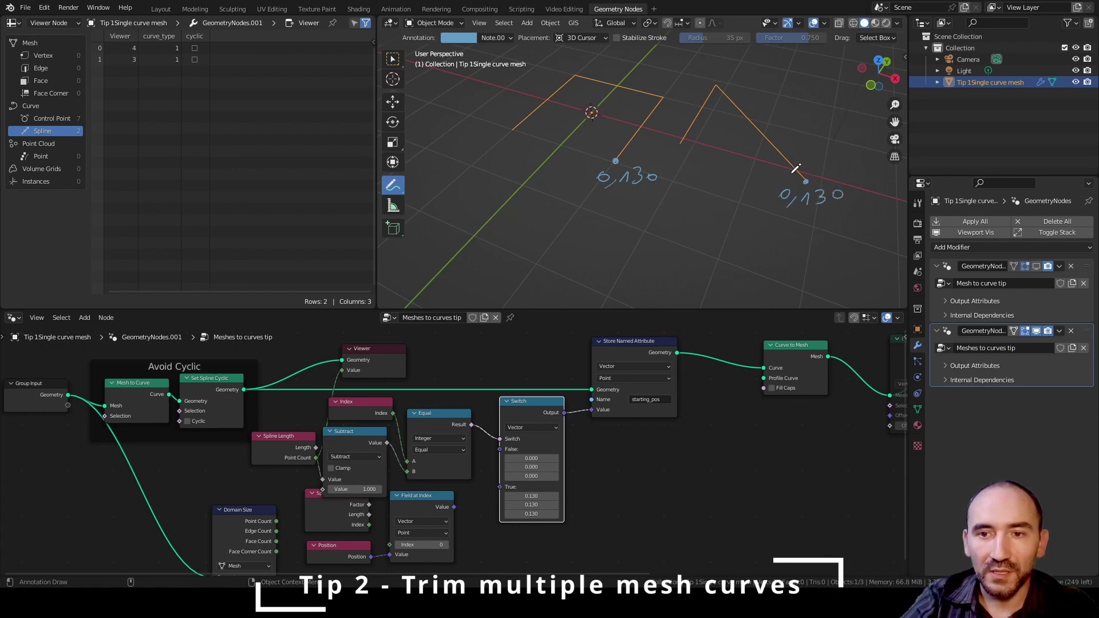
Write a blue 0 beside each of the remaining points of both curves
{"action": "left_click_drag", "start_coordinate": [684, 145], "coordinate": [684, 146]}
{"action": "left_click_drag", "start_coordinate": [715, 74], "coordinate": [668, 91]}
{"action": "left_click_drag", "start_coordinate": [580, 63], "coordinate": [579, 64]}
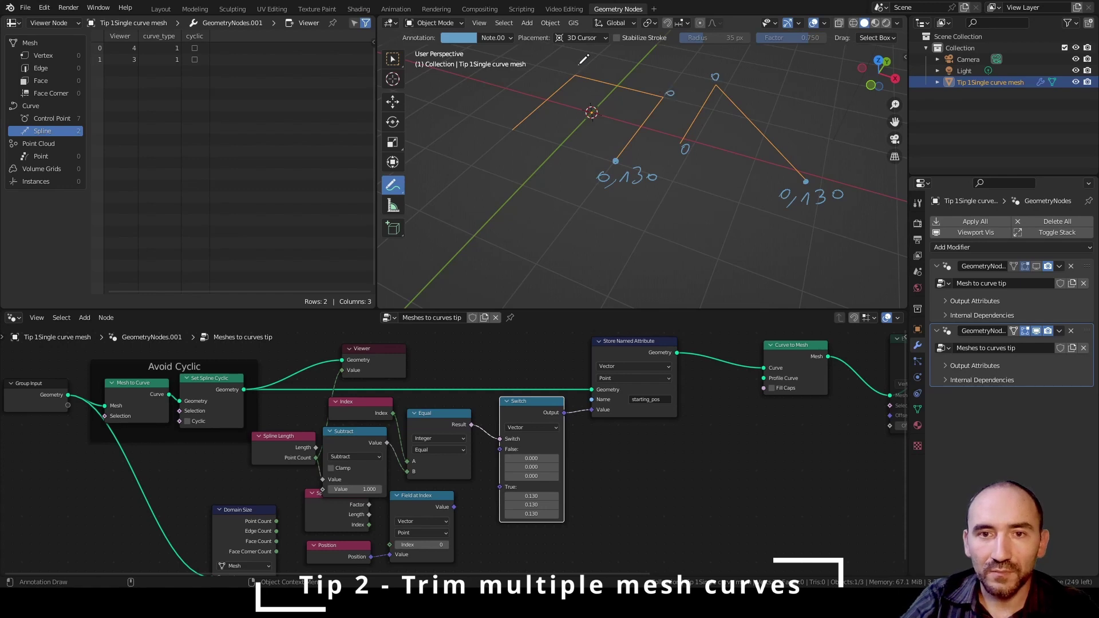
{"action": "left_click_drag", "start_coordinate": [504, 126], "coordinate": [503, 127]}
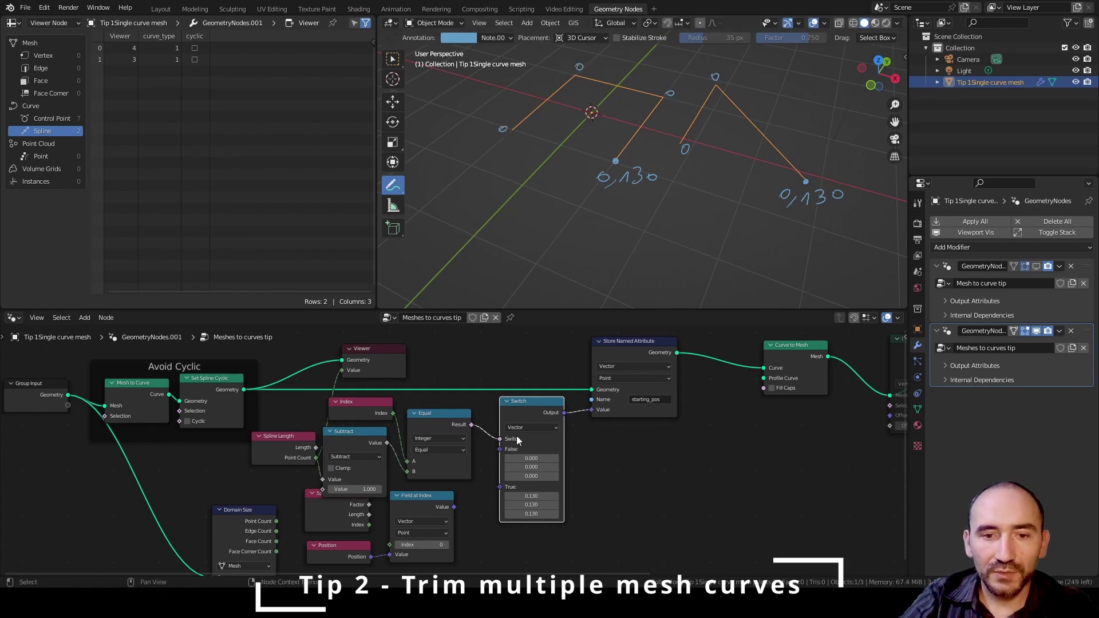
Preview the Store Named Attribute geometry with the Switch output in the Viewer, and inspect the Control Point values
{"action": "left_click", "coordinate": [629, 350], "text": "ctrl+shift"}
{"action": "left_click", "coordinate": [532, 410], "text": "ctrl+shift"}
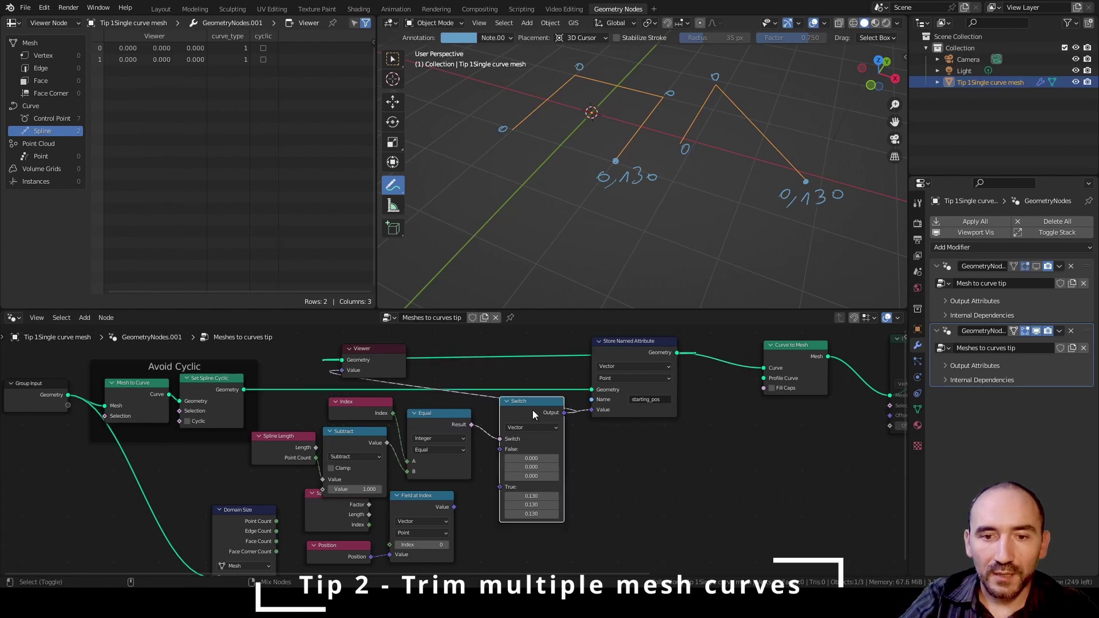
{"action": "left_click_drag", "start_coordinate": [771, 437], "coordinate": [763, 422]}
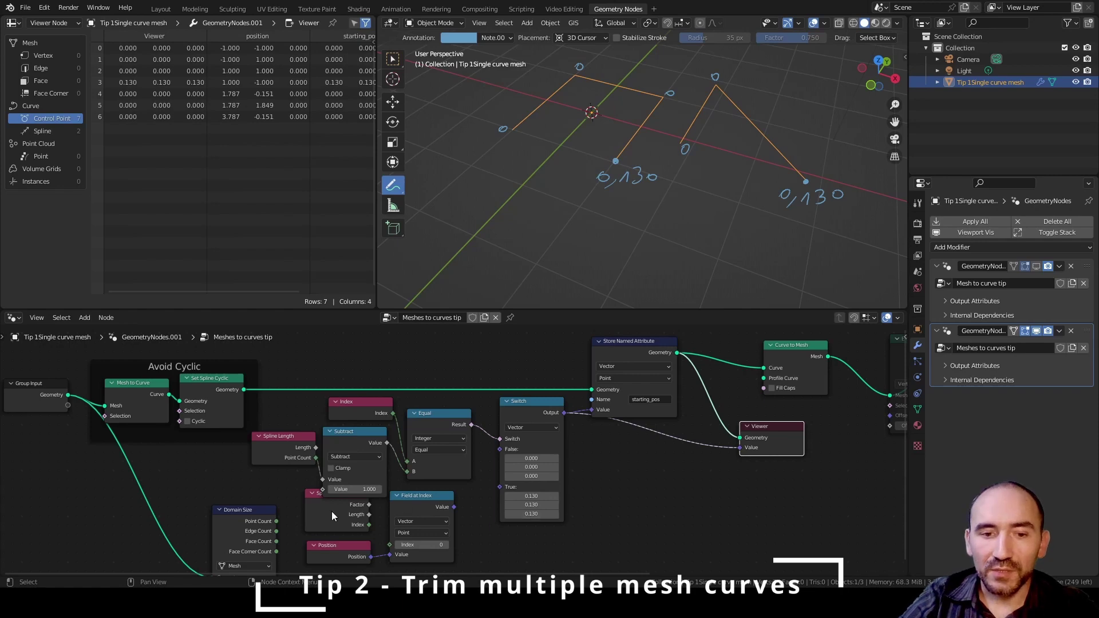
Spread out the Spline Parameter, Position and Field at Index nodes below the Subtract and Equal nodes
{"action": "left_click_drag", "start_coordinate": [333, 514], "coordinate": [350, 526]}
{"action": "left_click_drag", "start_coordinate": [346, 548], "coordinate": [361, 561]}
{"action": "left_click_drag", "start_coordinate": [414, 484], "coordinate": [439, 487]}
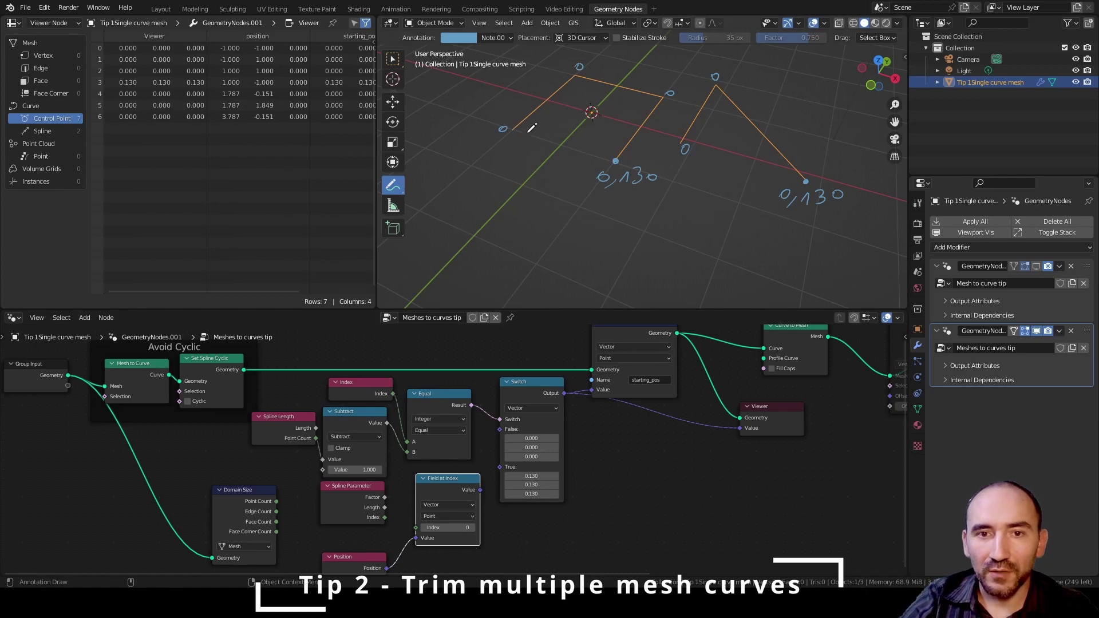
Number the points in blue with their global indices, 0 to 3 on the first curve and 4 to 6 on the second
{"action": "left_click_drag", "start_coordinate": [525, 128], "coordinate": [518, 138]}
{"action": "left_click_drag", "start_coordinate": [571, 92], "coordinate": [575, 88]}
{"action": "left_click_drag", "start_coordinate": [642, 101], "coordinate": [652, 103]}
{"action": "left_click_drag", "start_coordinate": [605, 150], "coordinate": [600, 162]}
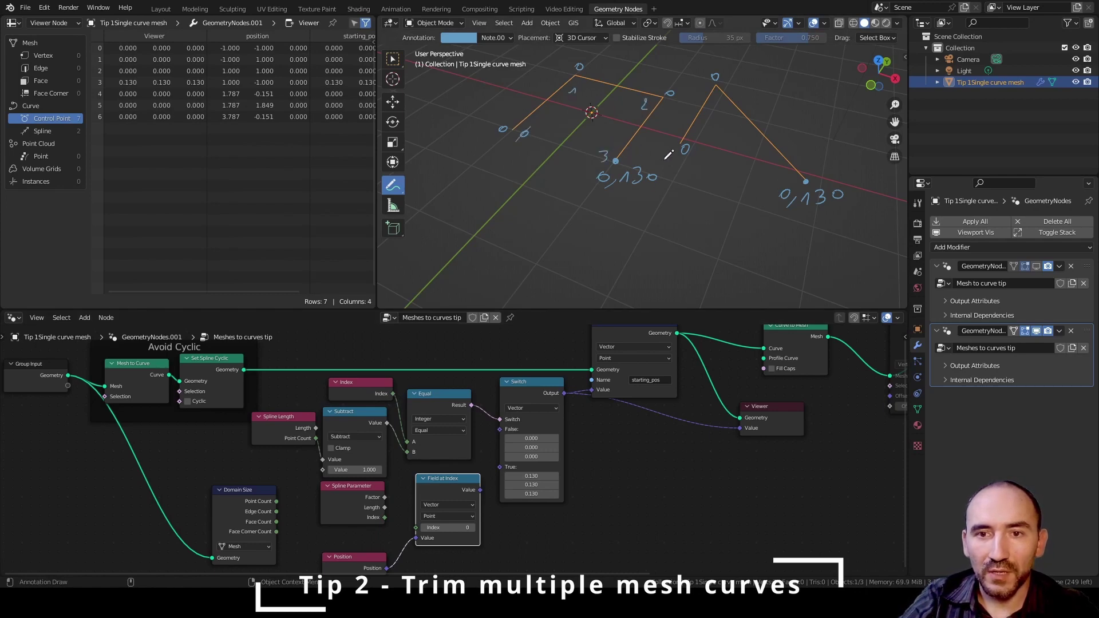
{"action": "left_click_drag", "start_coordinate": [668, 138], "coordinate": [672, 147]}
{"action": "left_click_drag", "start_coordinate": [706, 84], "coordinate": [700, 94]}
{"action": "left_click_drag", "start_coordinate": [816, 162], "coordinate": [812, 172]}
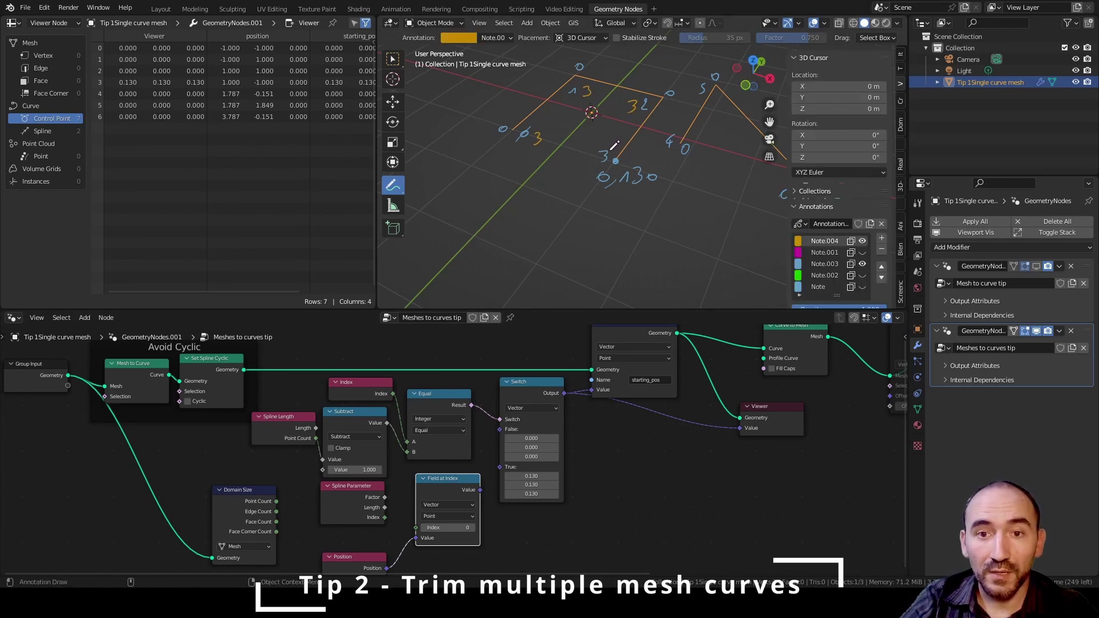
Write each spline's last index in orange beside its points, 3 on the first curve and 2 on the second, and circle each pair
{"action": "left_click_drag", "start_coordinate": [585, 155], "coordinate": [584, 166]}
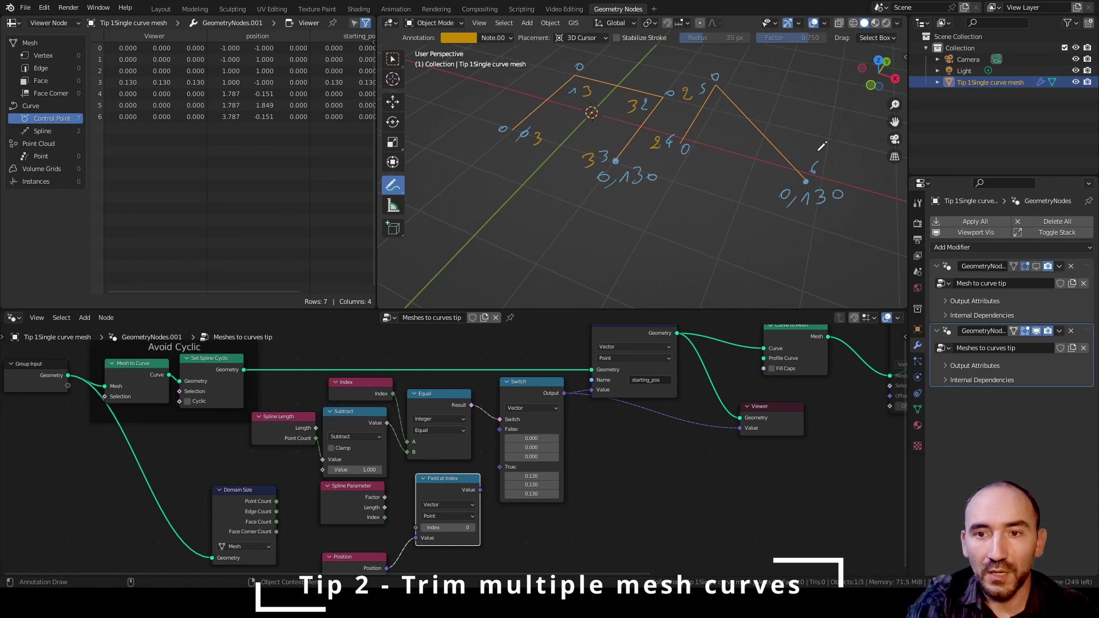
{"action": "left_click_drag", "start_coordinate": [825, 165], "coordinate": [833, 174]}
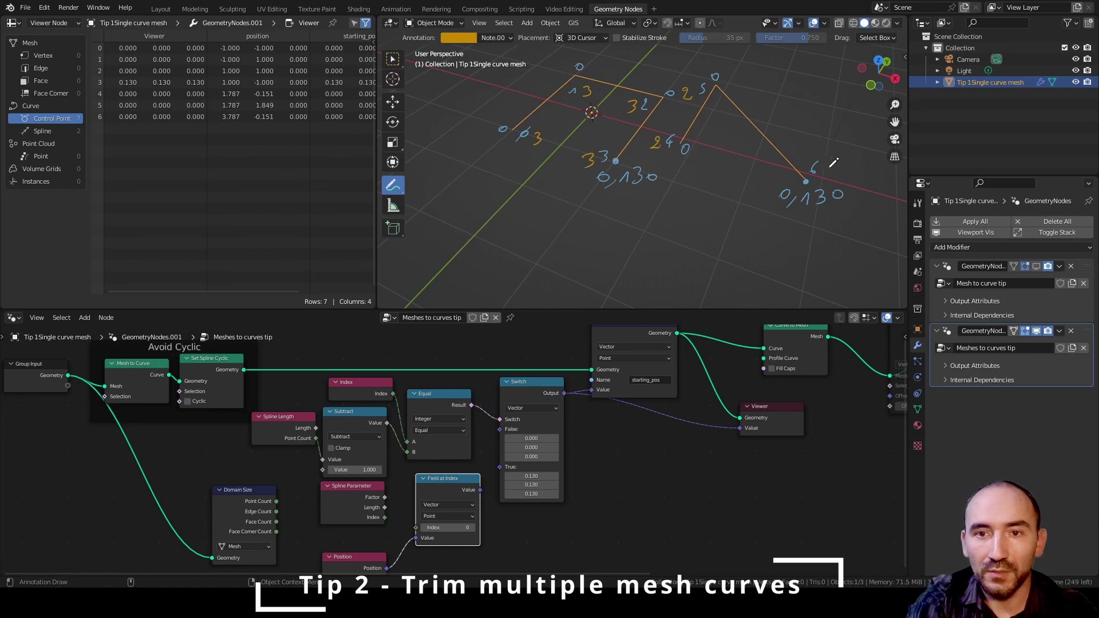
{"action": "mouse_move", "coordinate": [708, 98]}
{"action": "left_mouse_down"}
{"action": "mouse_move", "coordinate": [681, 101]}
{"action": "mouse_move", "coordinate": [685, 83]}
{"action": "left_mouse_up"}
{"action": "left_click_drag", "start_coordinate": [657, 133], "coordinate": [659, 131]}
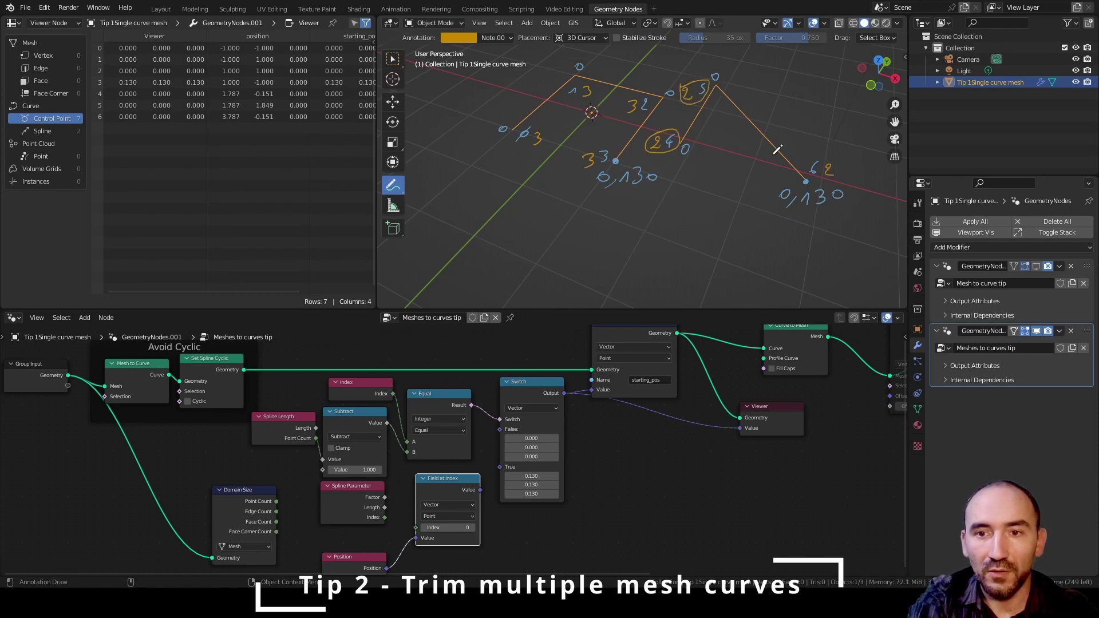
{"action": "left_click_drag", "start_coordinate": [823, 153], "coordinate": [825, 155]}
{"action": "mouse_move", "coordinate": [587, 146]}
{"action": "left_mouse_down"}
{"action": "mouse_move", "coordinate": [581, 176]}
{"action": "mouse_move", "coordinate": [622, 146]}
{"action": "mouse_move", "coordinate": [589, 148]}
{"action": "left_mouse_up"}
{"action": "left_click_drag", "start_coordinate": [636, 95], "coordinate": [590, 86]}
{"action": "mouse_move", "coordinate": [532, 121]}
{"action": "left_mouse_down"}
{"action": "mouse_move", "coordinate": [518, 129]}
{"action": "mouse_move", "coordinate": [558, 137]}
{"action": "mouse_move", "coordinate": [535, 121]}
{"action": "left_mouse_up"}
Draw orange arrows pointing at the circled index pairs of the last point on each curve
{"action": "left_click_drag", "start_coordinate": [606, 120], "coordinate": [604, 146]}
{"action": "left_click_drag", "start_coordinate": [598, 136], "coordinate": [612, 135]}
{"action": "left_click_drag", "start_coordinate": [829, 123], "coordinate": [825, 154]}
{"action": "left_click_drag", "start_coordinate": [820, 143], "coordinate": [832, 141]}
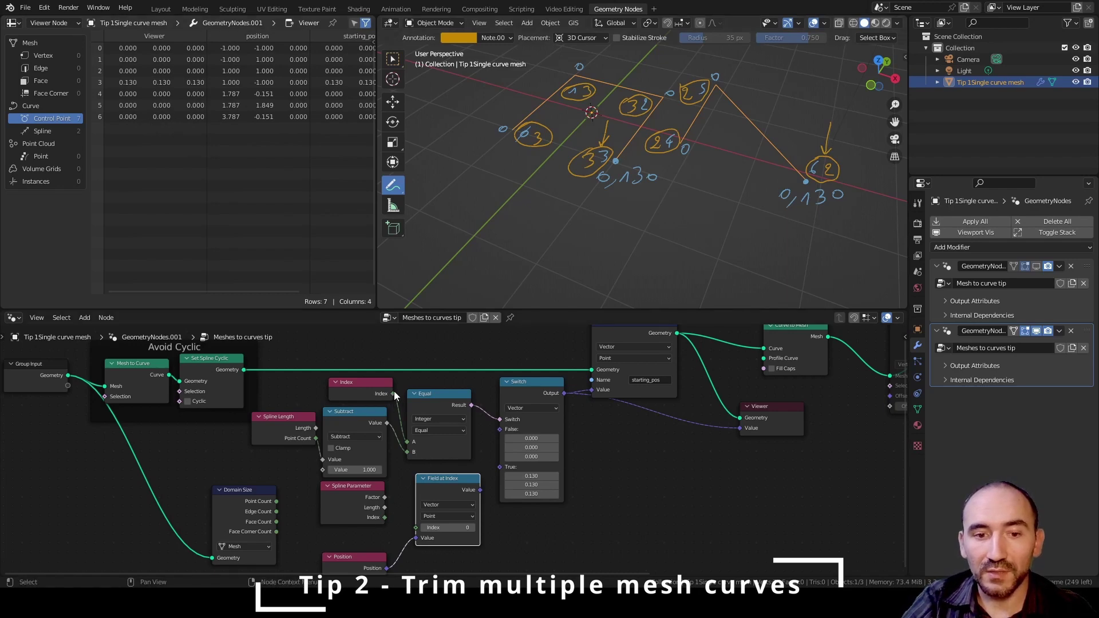
Replace the Index node with Spline Parameter's Index as Equal's A input, and tidy the Spline Parameter, Subtract and Spline Length nodes
{"action": "left_click_drag", "start_coordinate": [385, 518], "coordinate": [406, 442]}
{"action": "left_click", "coordinate": [361, 388]}
{"action": "left_click", "coordinate": [361, 444]}
{"action": "left_click_drag", "start_coordinate": [360, 497], "coordinate": [360, 393]}
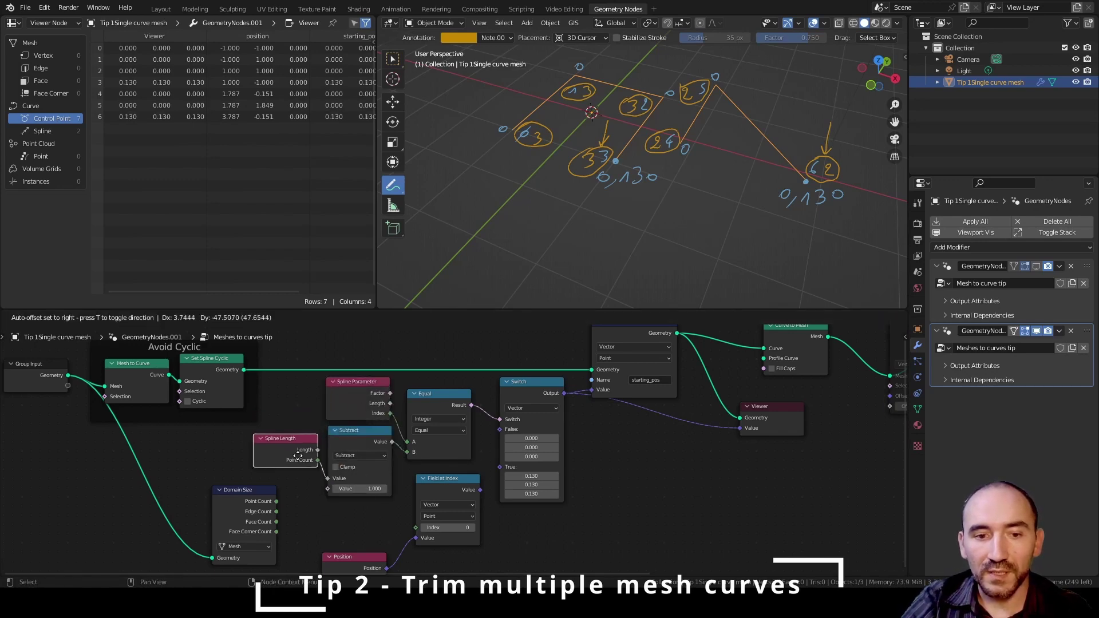
{"action": "left_click_drag", "start_coordinate": [303, 445], "coordinate": [304, 450]}
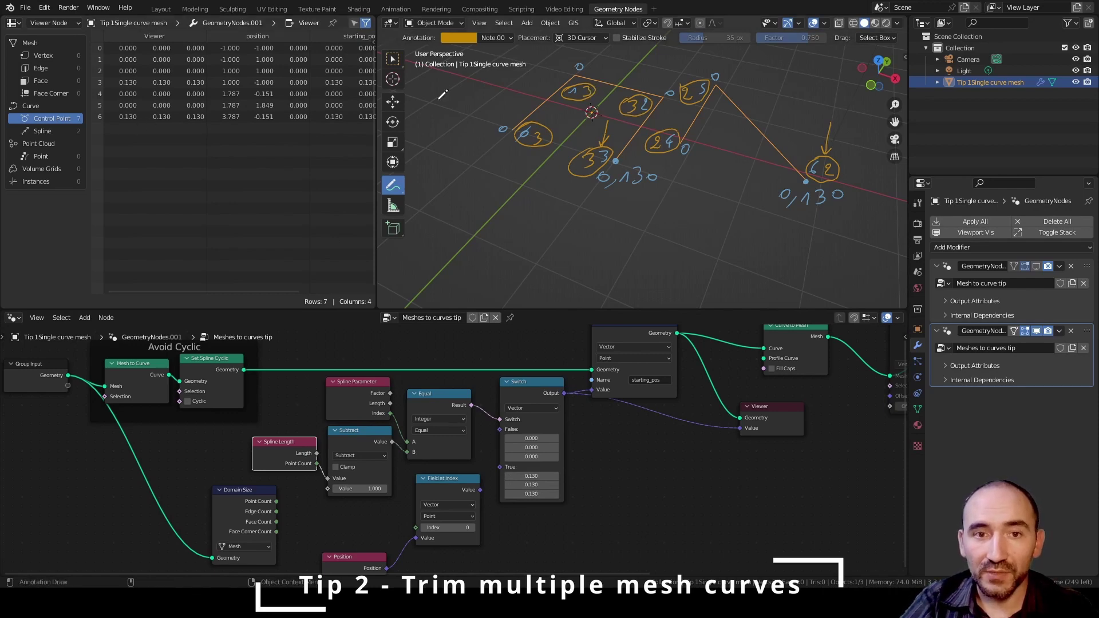
Remove the orange annotation layer from the viewport
{"action": "key", "text": "n"}
{"action": "left_click", "coordinate": [882, 252]}
{"action": "key", "text": "n"}
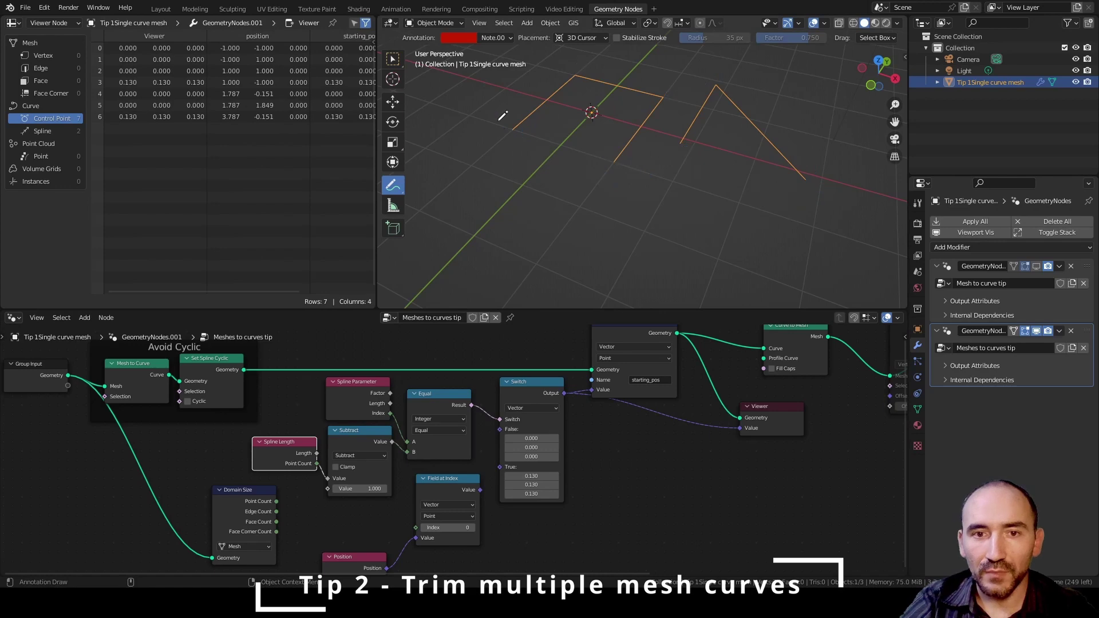
Write the per-spline point indices in red beside the points: 0 to 3 on the first curve and 0 to 2 on the second
{"action": "left_click_drag", "start_coordinate": [502, 119], "coordinate": [503, 120]}
{"action": "mouse_move", "coordinate": [564, 73]}
{"action": "left_mouse_down"}
{"action": "mouse_move", "coordinate": [574, 62]}
{"action": "mouse_move", "coordinate": [570, 73]}
{"action": "left_mouse_up"}
{"action": "left_click_drag", "start_coordinate": [662, 85], "coordinate": [658, 96]}
{"action": "left_click_drag", "start_coordinate": [620, 167], "coordinate": [620, 179]}
{"action": "left_click_drag", "start_coordinate": [680, 151], "coordinate": [678, 152]}
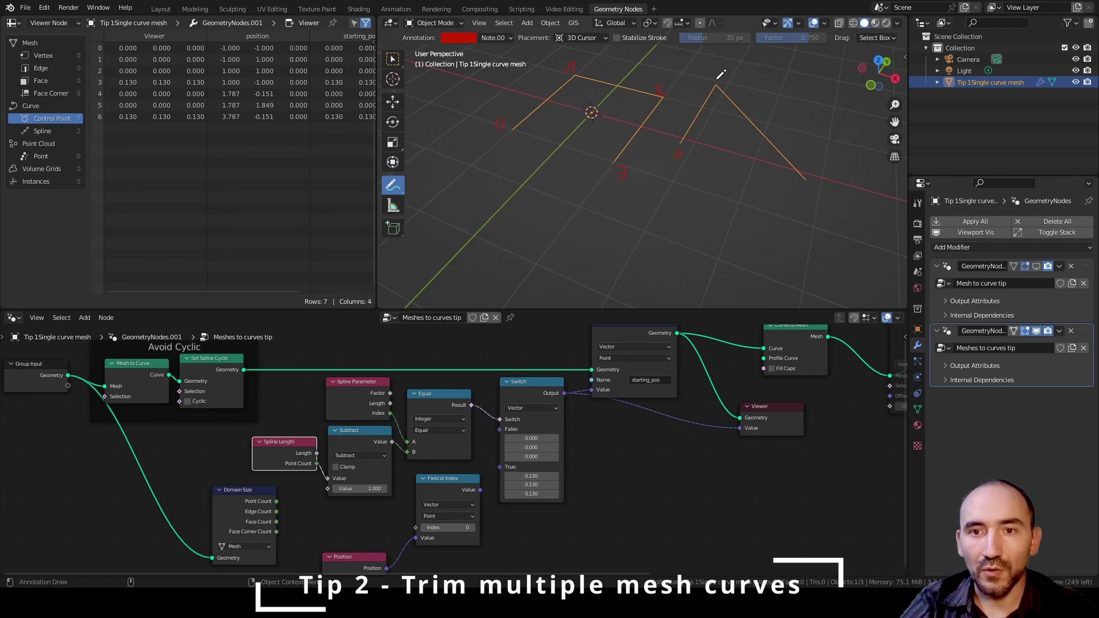
{"action": "left_click_drag", "start_coordinate": [720, 71], "coordinate": [727, 85]}
{"action": "left_click_drag", "start_coordinate": [813, 176], "coordinate": [825, 189]}
Add orange 3s beside the first curve's points and 2s beside the second's, and circle the matching numbers at each curve's last point
{"action": "left_click_drag", "start_coordinate": [478, 118], "coordinate": [479, 131]}
{"action": "left_click_drag", "start_coordinate": [548, 61], "coordinate": [551, 74]}
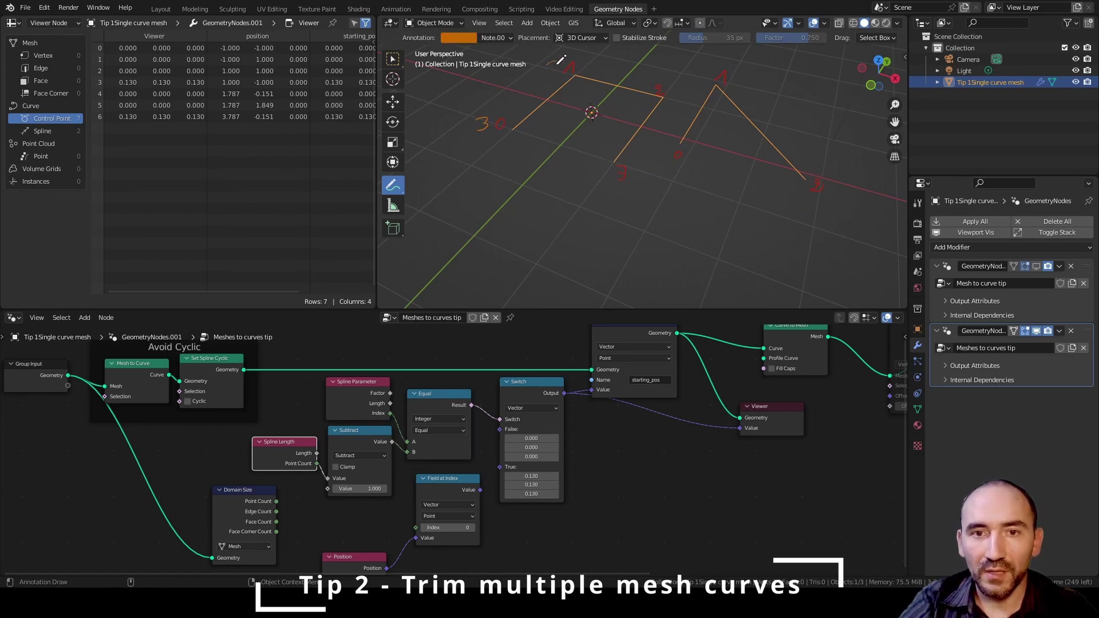
{"action": "left_click_drag", "start_coordinate": [593, 166], "coordinate": [600, 182]}
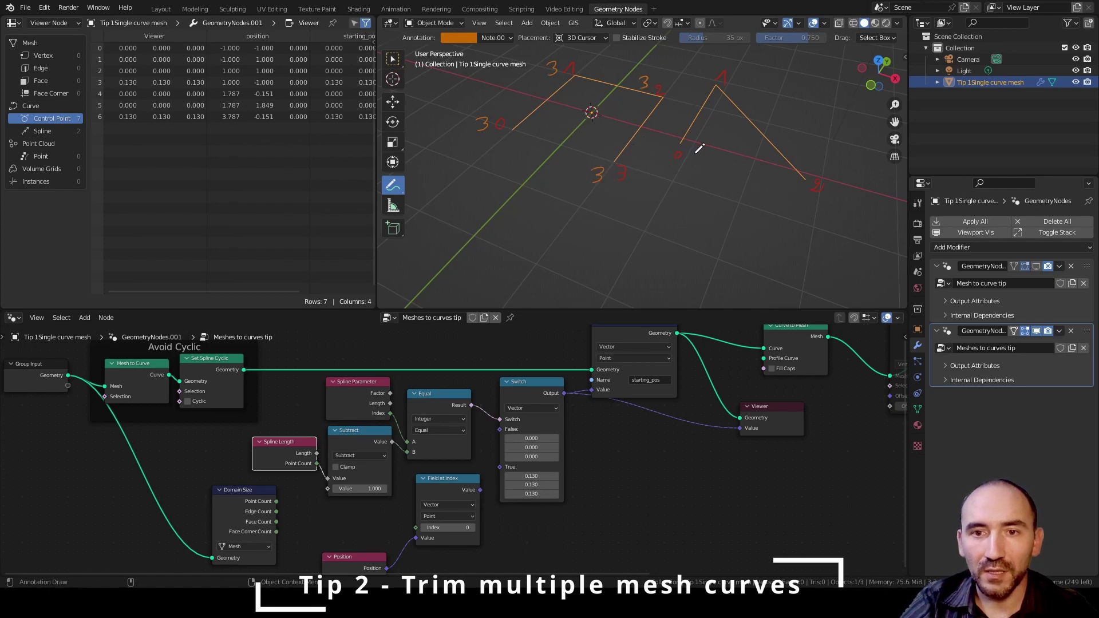
{"action": "left_click_drag", "start_coordinate": [691, 150], "coordinate": [700, 160]}
{"action": "left_click_drag", "start_coordinate": [736, 73], "coordinate": [745, 87]}
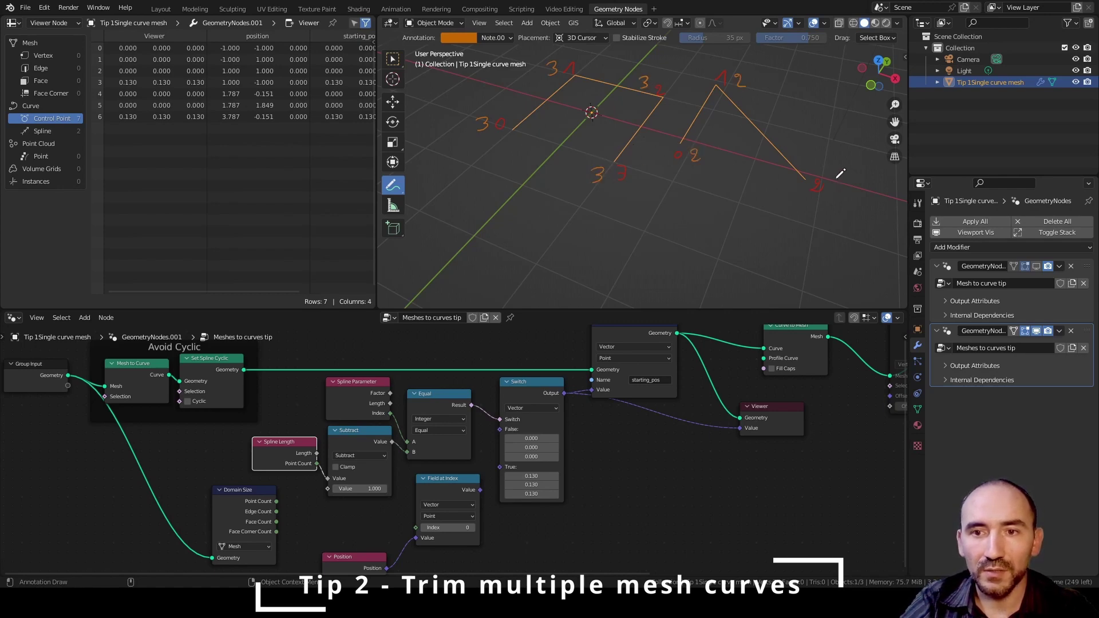
{"action": "mouse_move", "coordinate": [837, 177]}
{"action": "left_mouse_down"}
{"action": "mouse_move", "coordinate": [842, 189]}
{"action": "mouse_move", "coordinate": [805, 180]}
{"action": "left_mouse_up"}
{"action": "left_click_drag", "start_coordinate": [595, 162], "coordinate": [575, 185]}
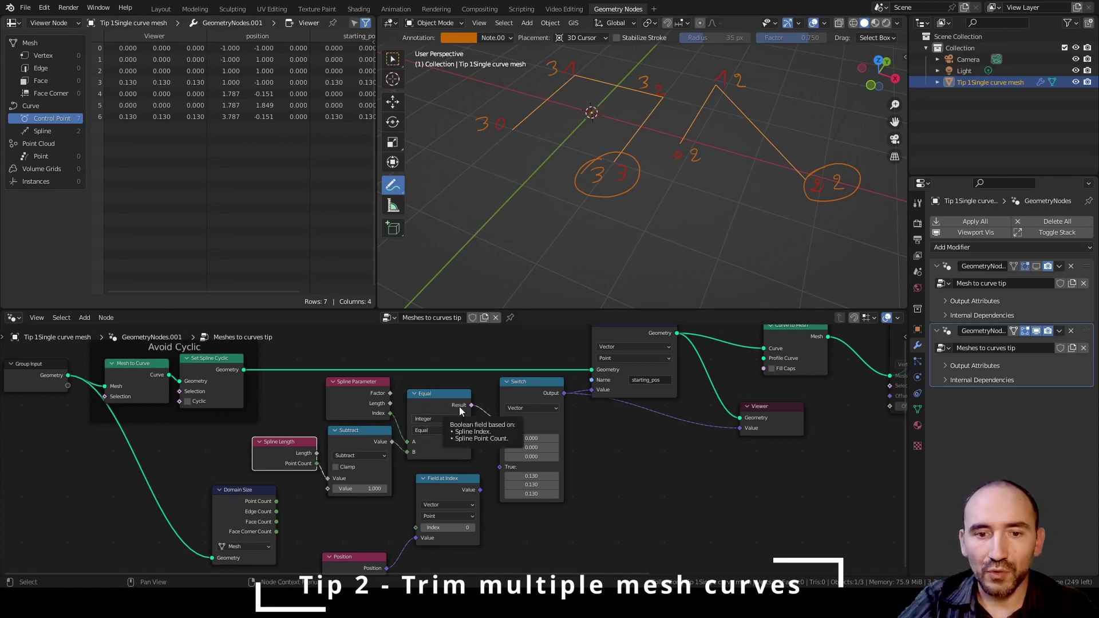
Switch the viewport annotations to the notes showing global indices, per-spline indices and each curve's starting index
{"action": "middle_click_drag", "start_coordinate": [459, 406], "coordinate": [479, 355]}
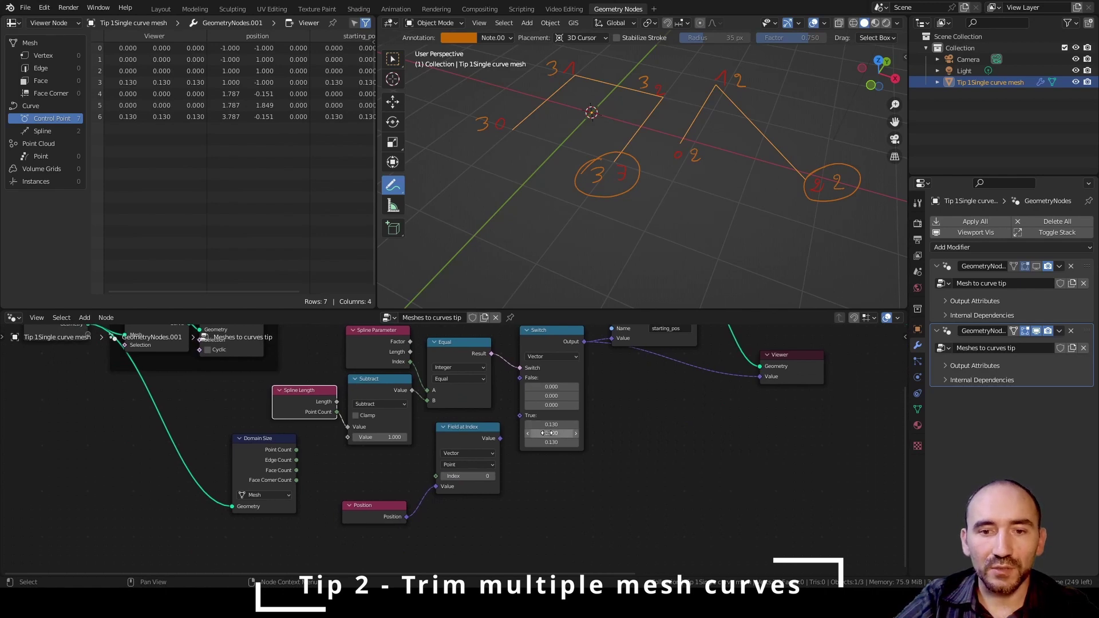
{"action": "middle_click_drag", "start_coordinate": [601, 424], "coordinate": [583, 452]}
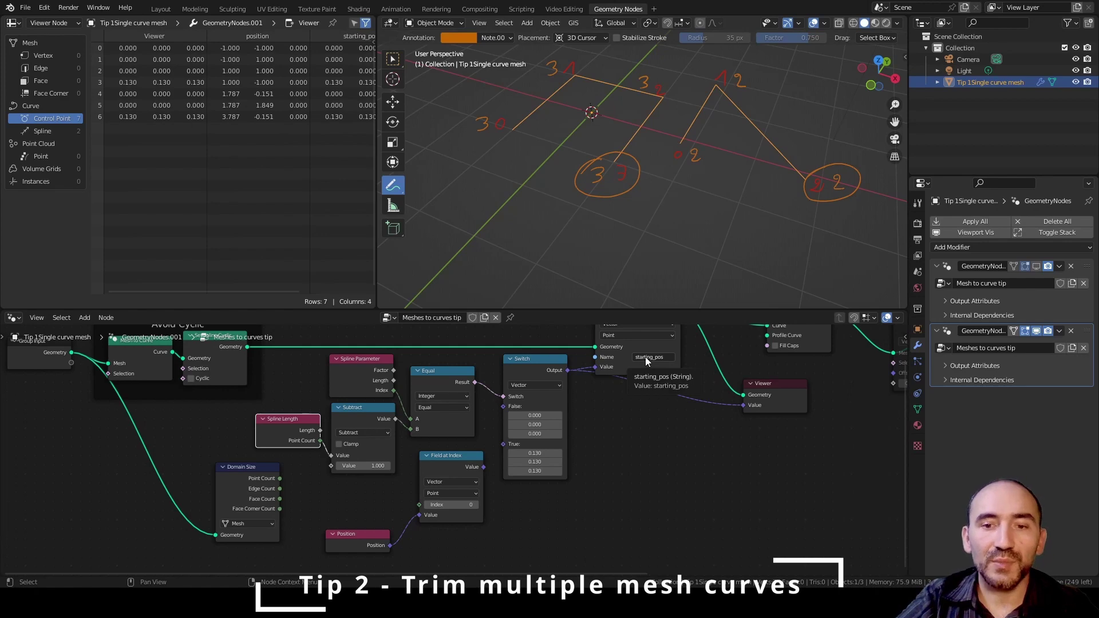
{"action": "middle_click_drag", "start_coordinate": [641, 388], "coordinate": [630, 394]}
{"action": "middle_click_drag", "start_coordinate": [485, 523], "coordinate": [530, 407]}
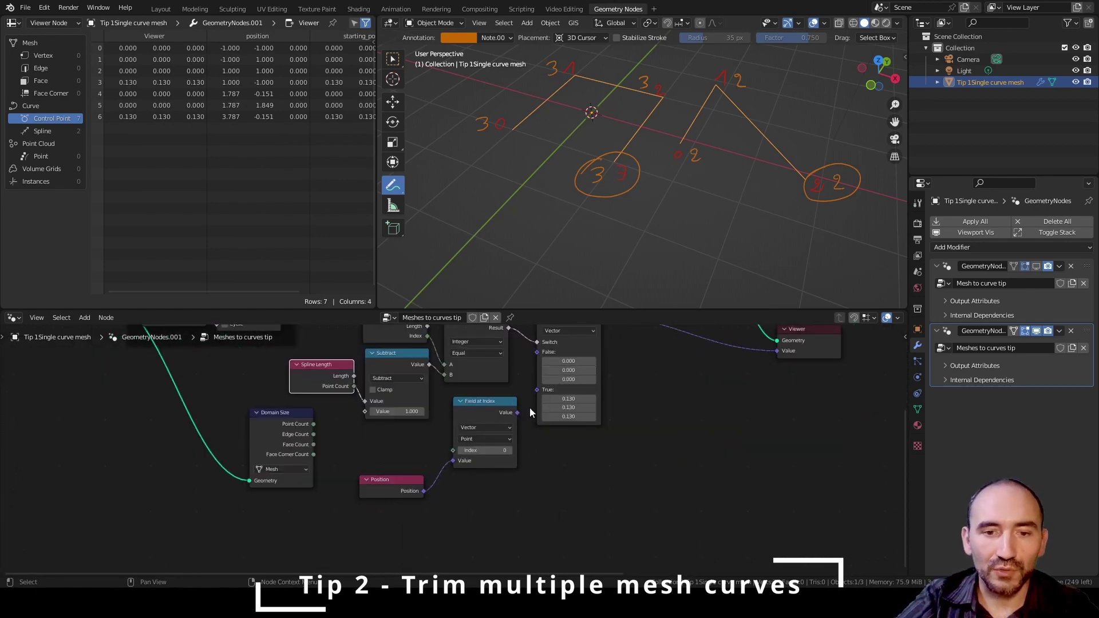
{"action": "scroll", "coordinate": [530, 408], "scroll_direction": "up", "scroll_amount": 2}
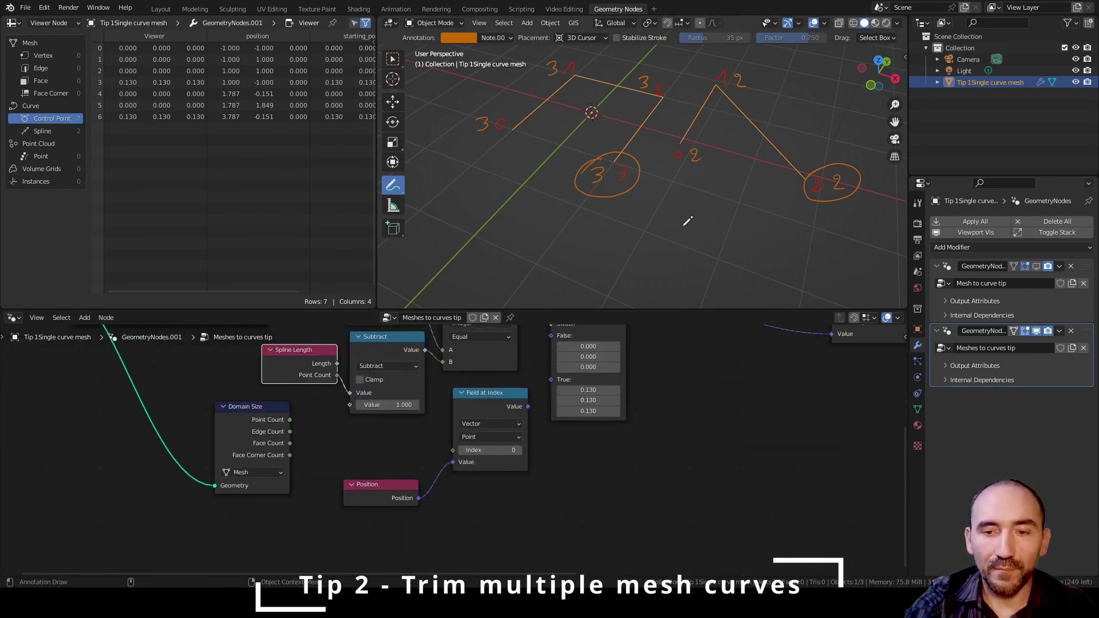
{"action": "key", "text": "n"}
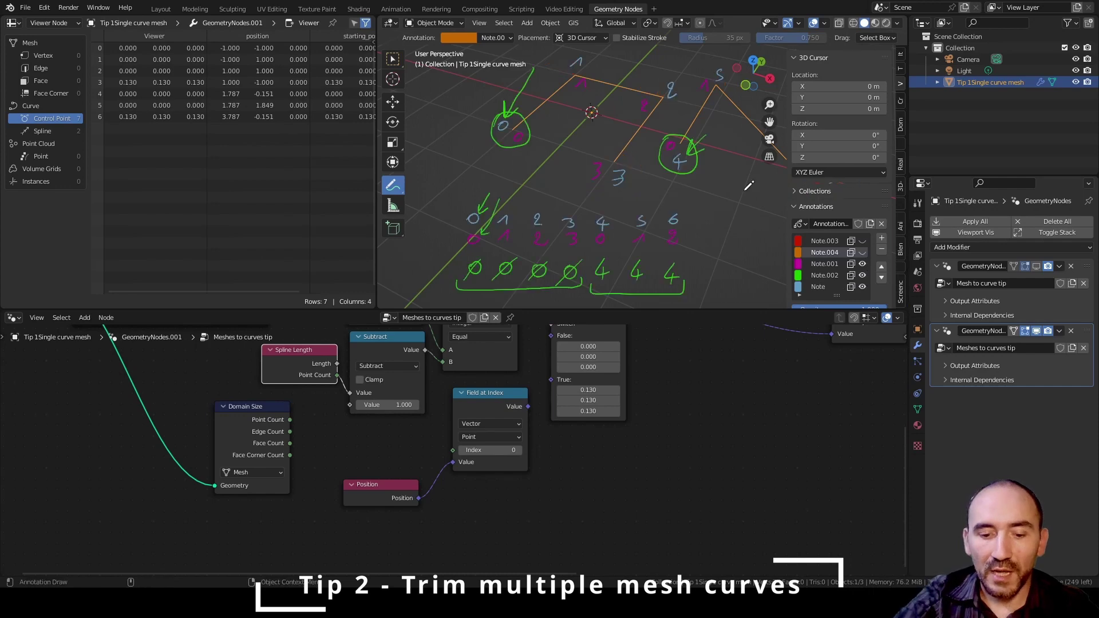
{"action": "key", "text": "n"}
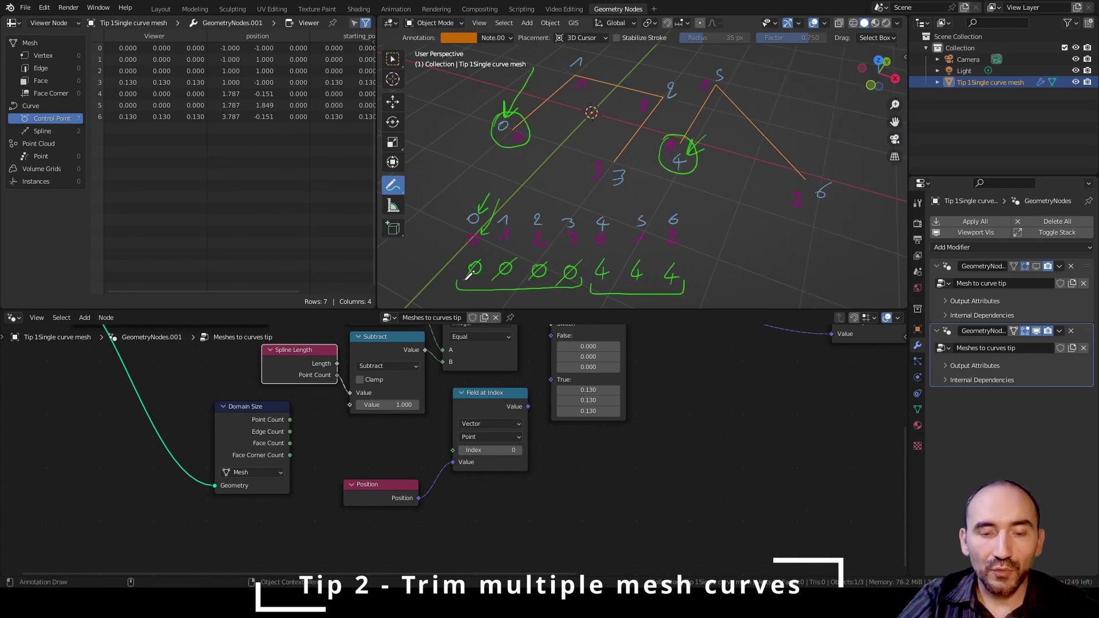
Feed Field at Index's Value into Switch's True input and delete the Domain Size node
{"action": "left_click_drag", "start_coordinate": [527, 406], "coordinate": [551, 380]}
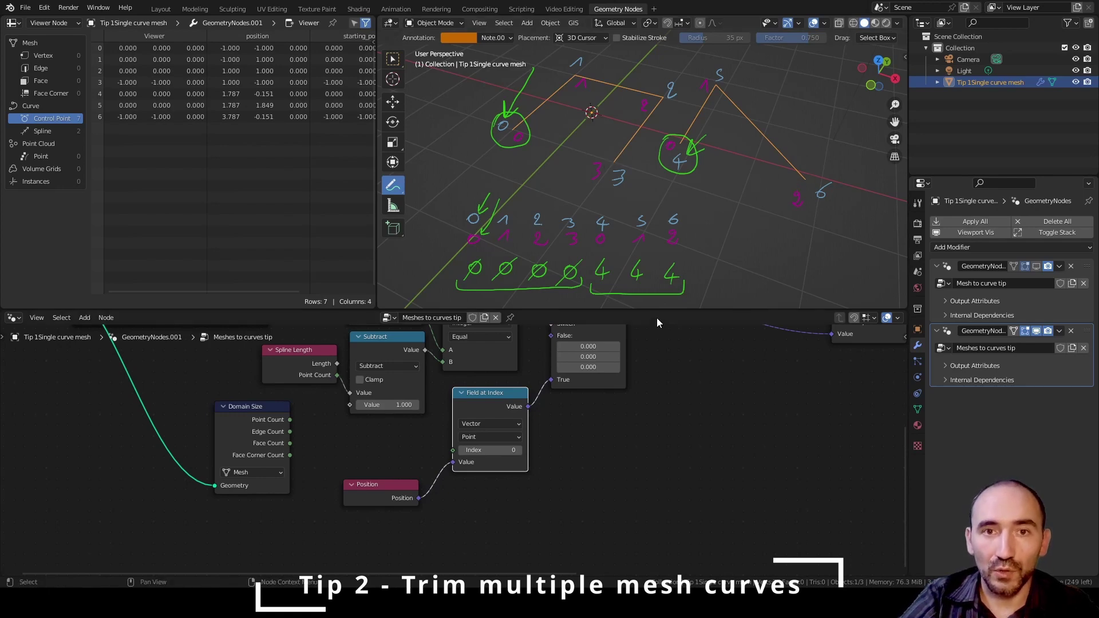
{"action": "left_click", "coordinate": [230, 421]}
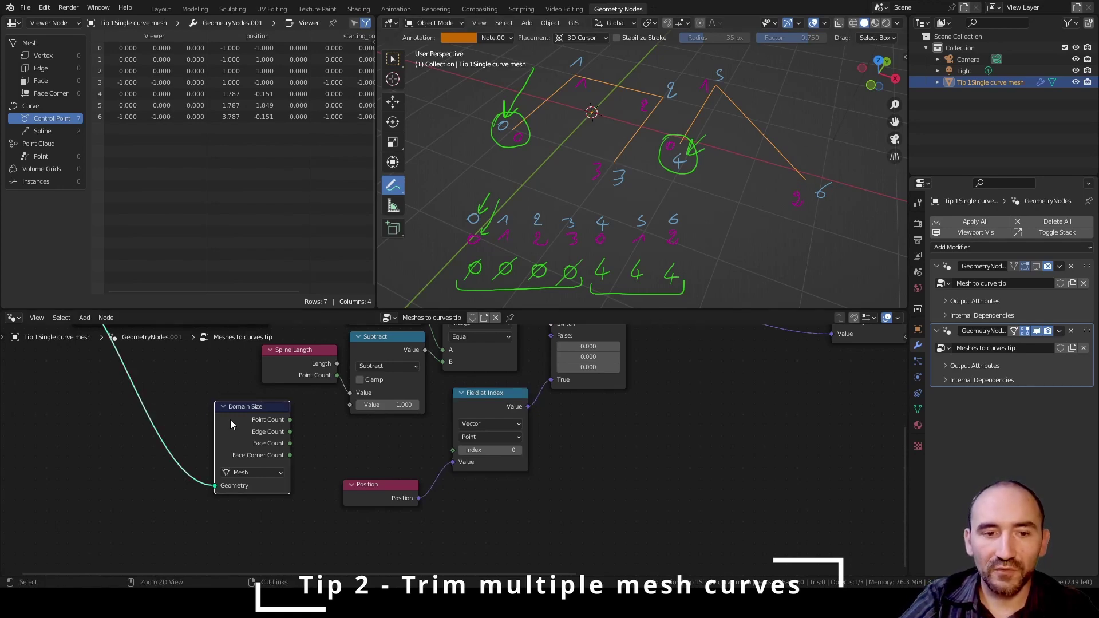
{"action": "key", "text": "ctrl+x"}
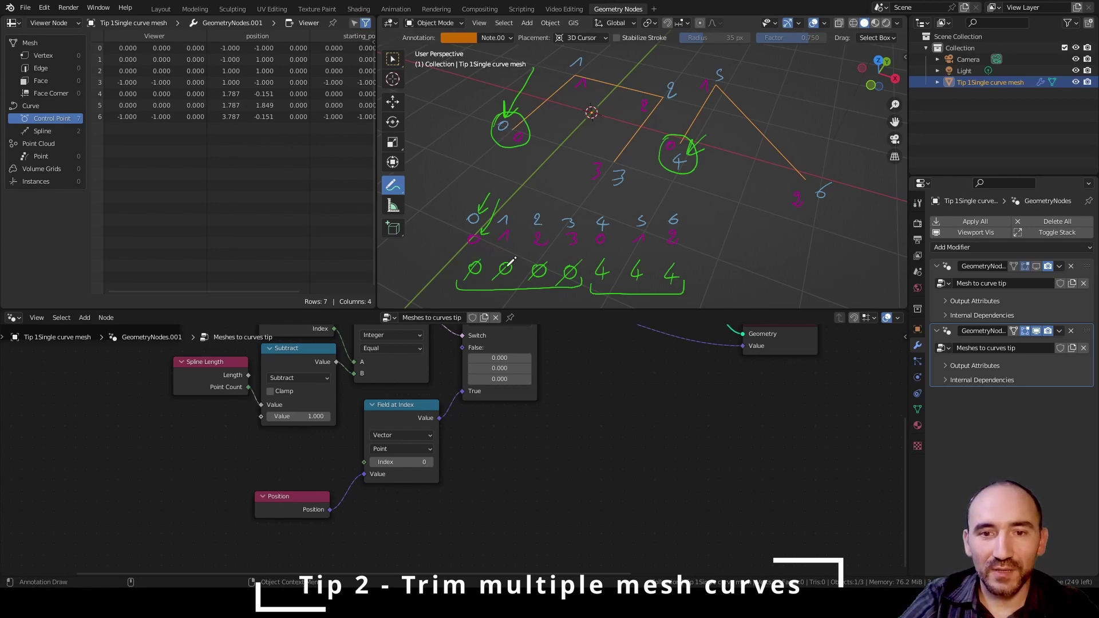
Add a Math node below the existing Subtract node and move the Position node down to make room
{"action": "left_click_drag", "start_coordinate": [301, 496], "coordinate": [295, 515]}
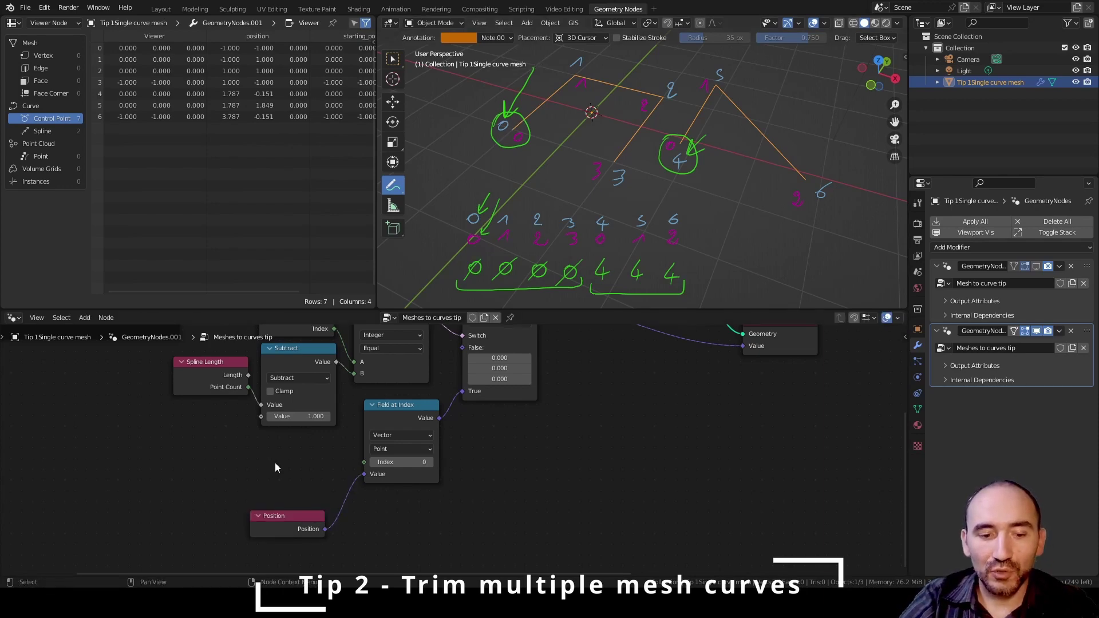
{"action": "key", "text": "F3"}
{"action": "type", "text": "math"}
{"action": "key", "text": "Return"}
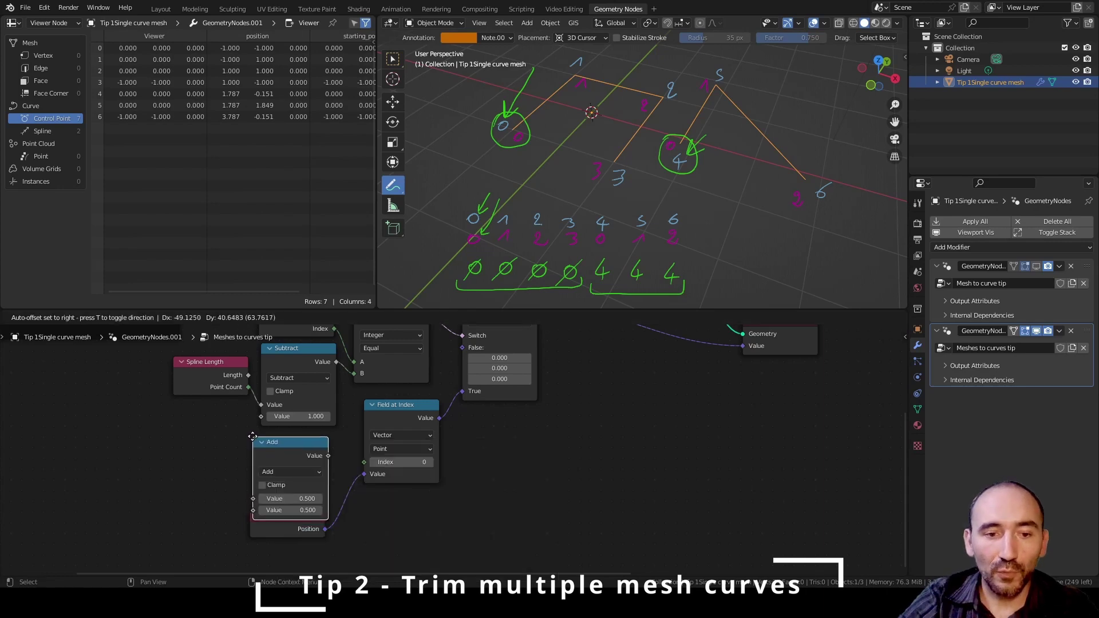
{"action": "left_click", "coordinate": [252, 436]}
{"action": "left_click_drag", "start_coordinate": [280, 528], "coordinate": [279, 547]}
{"action": "mouse_move", "coordinate": [220, 432]}
{"action": "middle_mouse_down"}
{"action": "mouse_move", "coordinate": [311, 455]}
{"action": "mouse_move", "coordinate": [210, 445]}
{"action": "middle_mouse_up"}
{"action": "left_click", "coordinate": [292, 448]}
Add an Index node and connect it to the new Math node's first Value input
{"action": "scroll", "coordinate": [291, 450], "scroll_direction": "down", "scroll_amount": 3}
{"action": "key", "text": "F3"}
{"action": "type", "text": "ind"}
{"action": "key", "text": "Return"}
{"action": "left_click", "coordinate": [208, 475]}
{"action": "scroll", "coordinate": [210, 491], "scroll_direction": "up", "scroll_amount": 1}
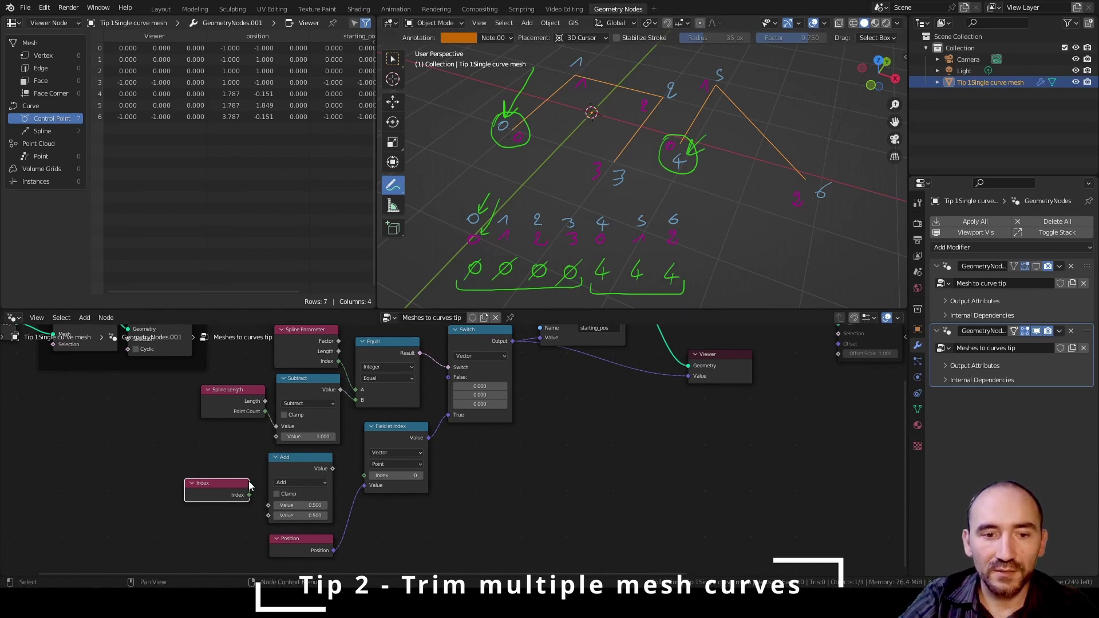
{"action": "left_click_drag", "start_coordinate": [250, 486], "coordinate": [269, 505]}
Set the new Math node to Subtract with Spline Parameter's Index as second value, and feed its result into Field at Index's Index
{"action": "left_click", "coordinate": [291, 482]}
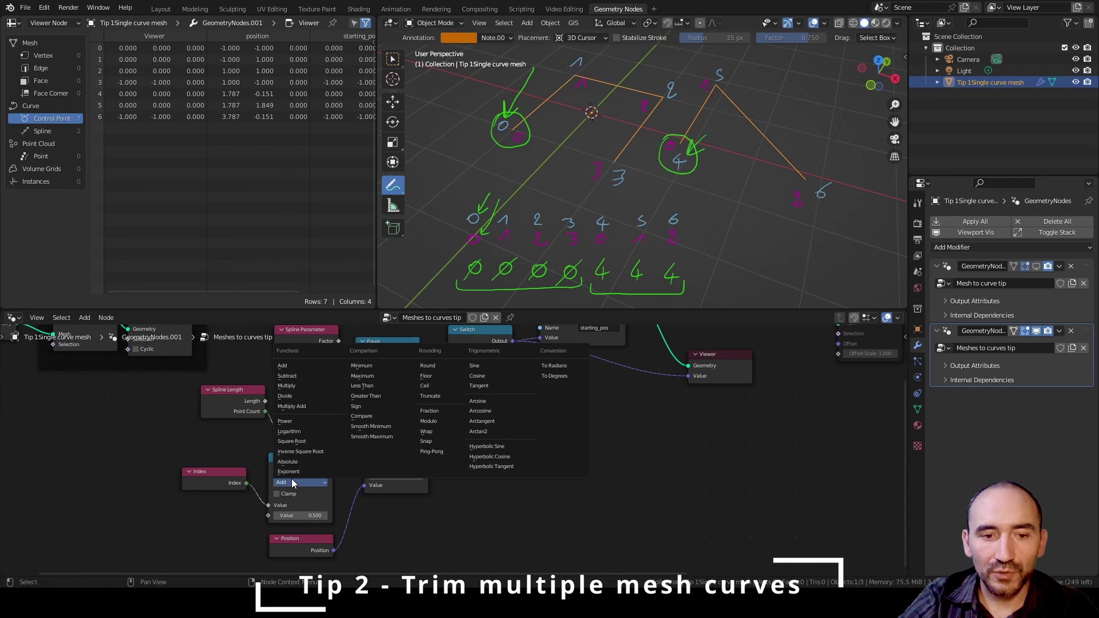
{"action": "left_click", "coordinate": [317, 378]}
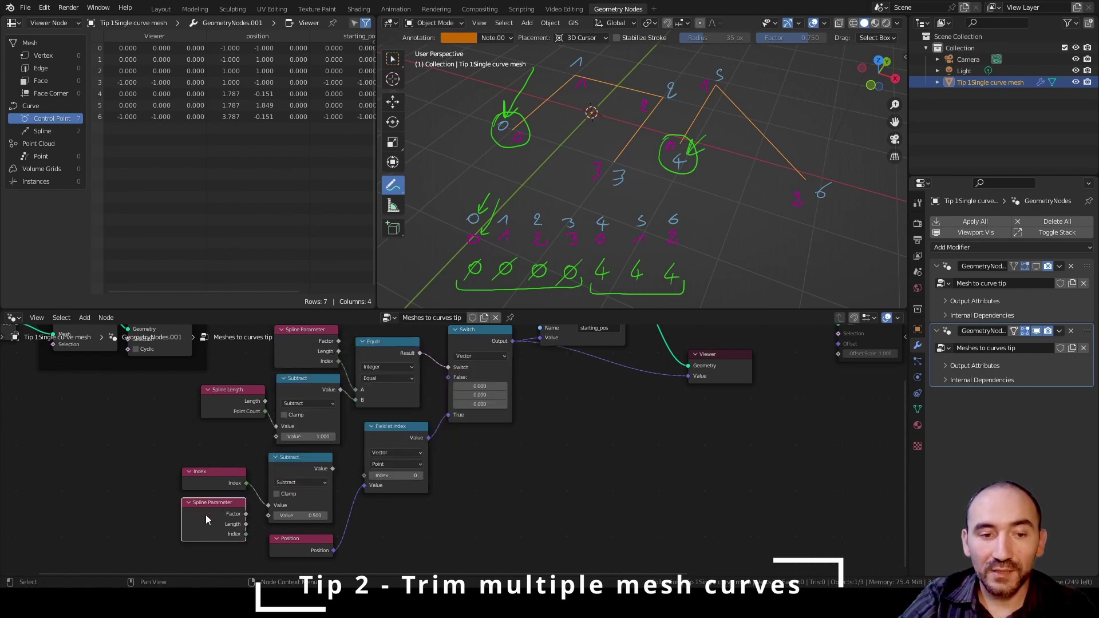
{"action": "left_click_drag", "start_coordinate": [245, 533], "coordinate": [269, 514]}
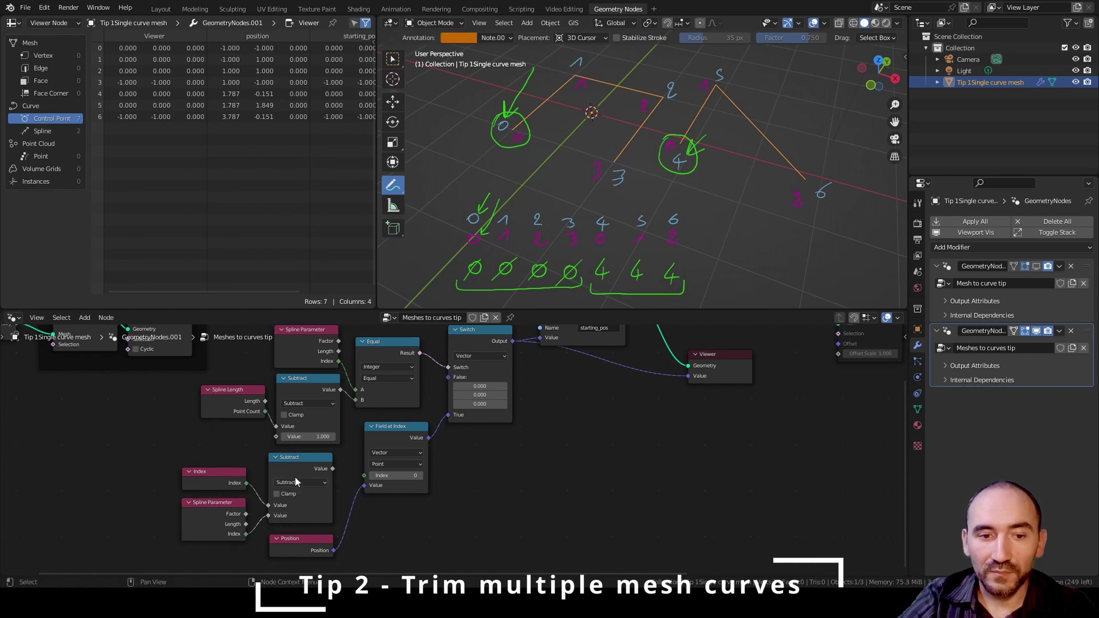
{"action": "left_click_drag", "start_coordinate": [333, 468], "coordinate": [365, 478]}
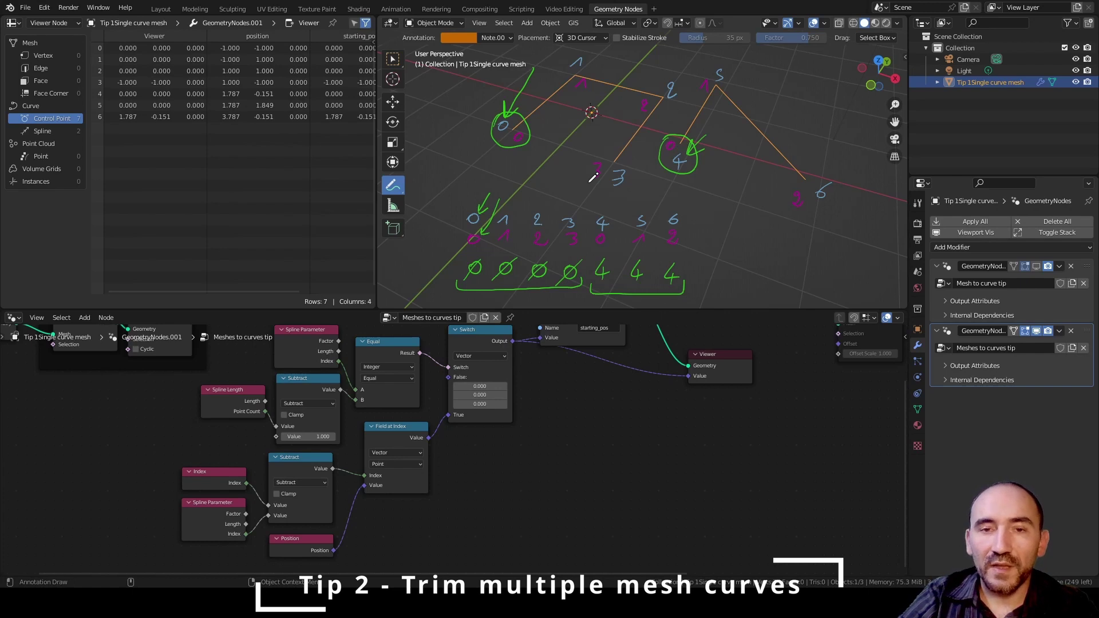
Move the Viewer node out of the way and collapse the lower Subtract, Equal and Switch nodes
{"action": "left_click_drag", "start_coordinate": [591, 182], "coordinate": [596, 161]}
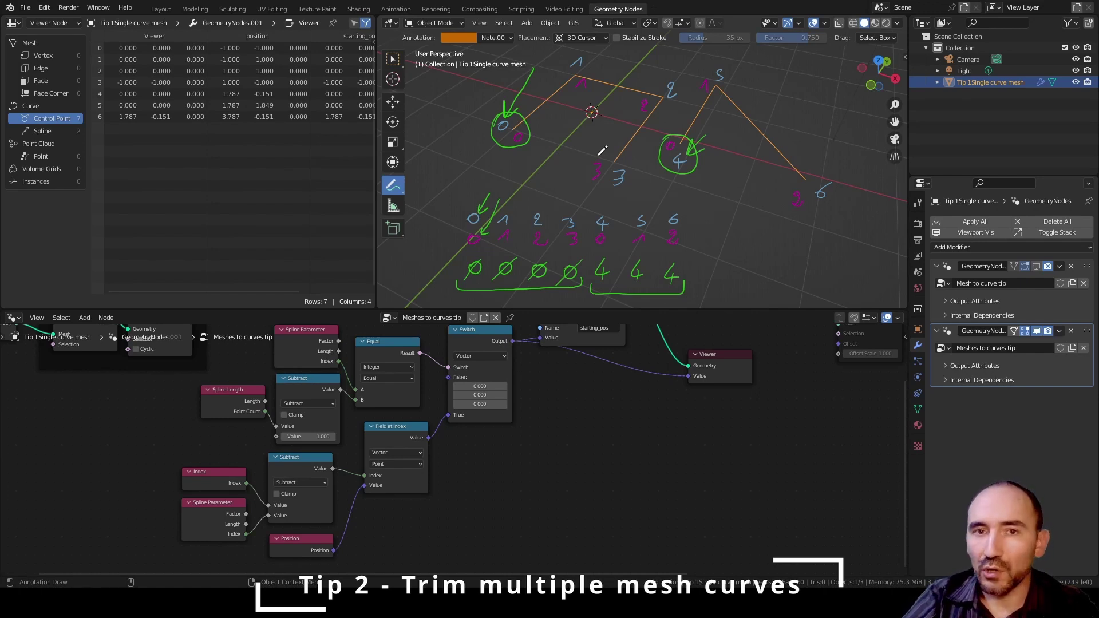
{"action": "scroll", "coordinate": [586, 418], "scroll_direction": "down", "scroll_amount": 3}
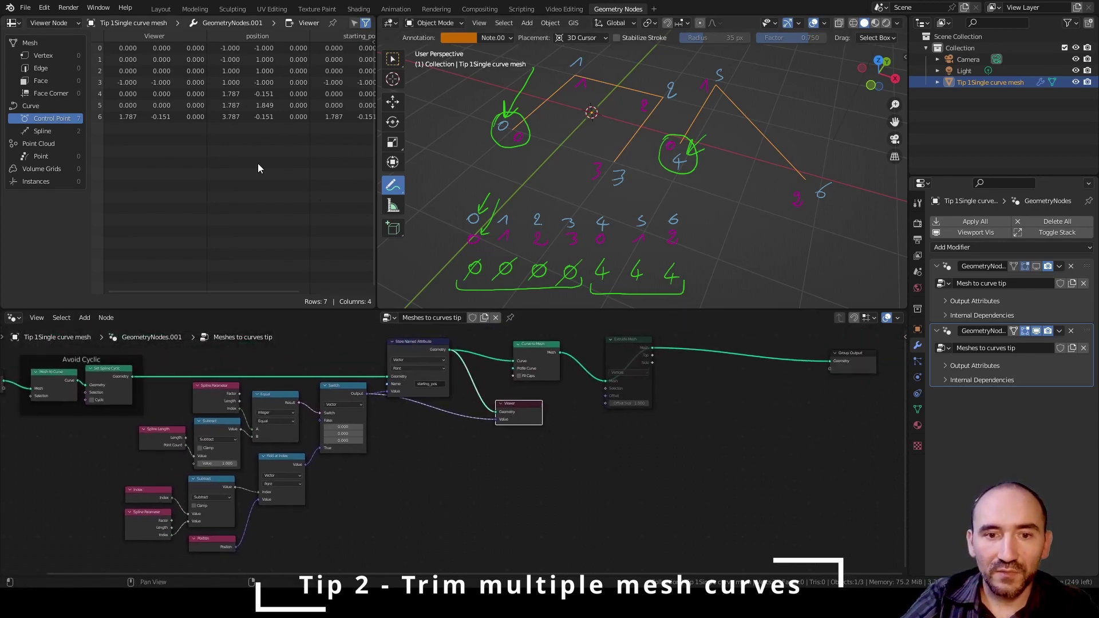
{"action": "left_click_drag", "start_coordinate": [521, 406], "coordinate": [689, 472]}
{"action": "left_click", "coordinate": [379, 422]}
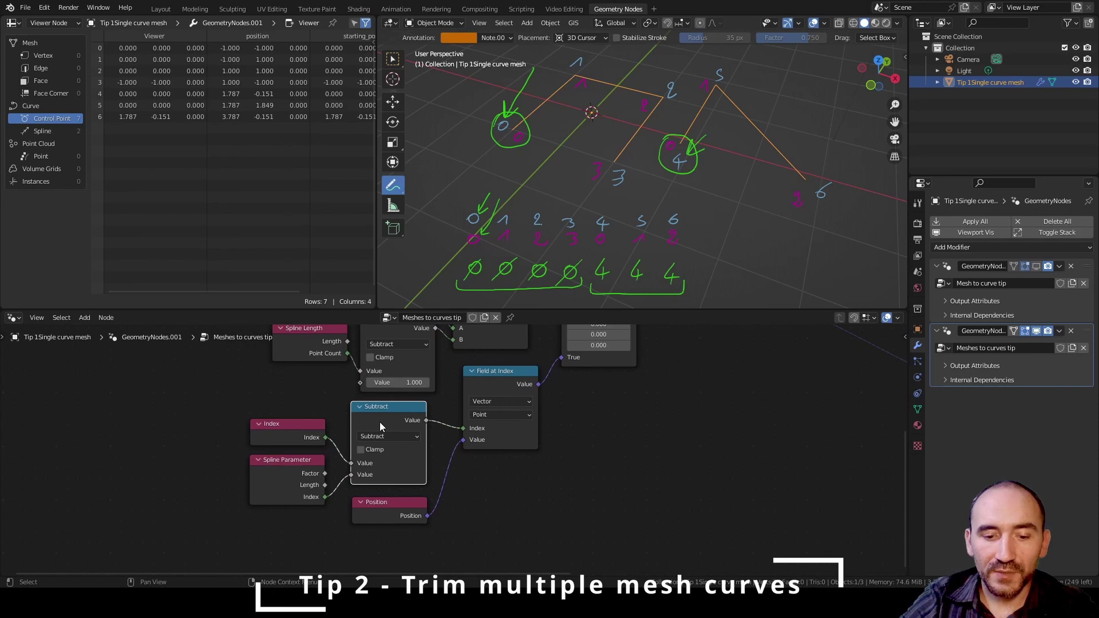
{"action": "key", "text": "h"}
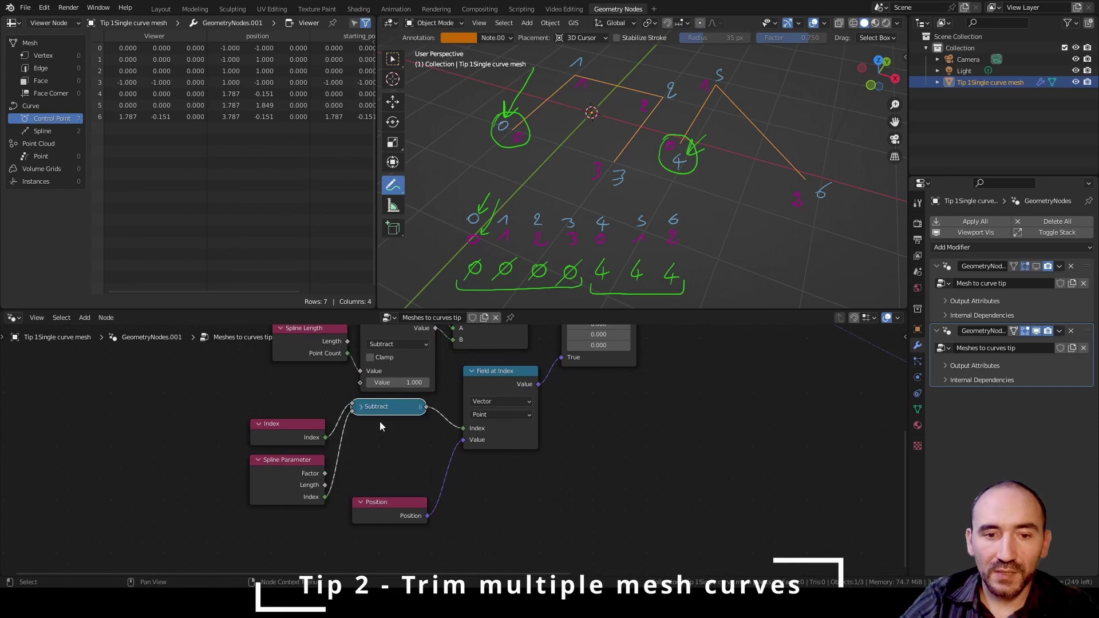
{"action": "left_click_drag", "start_coordinate": [380, 424], "coordinate": [377, 475]}
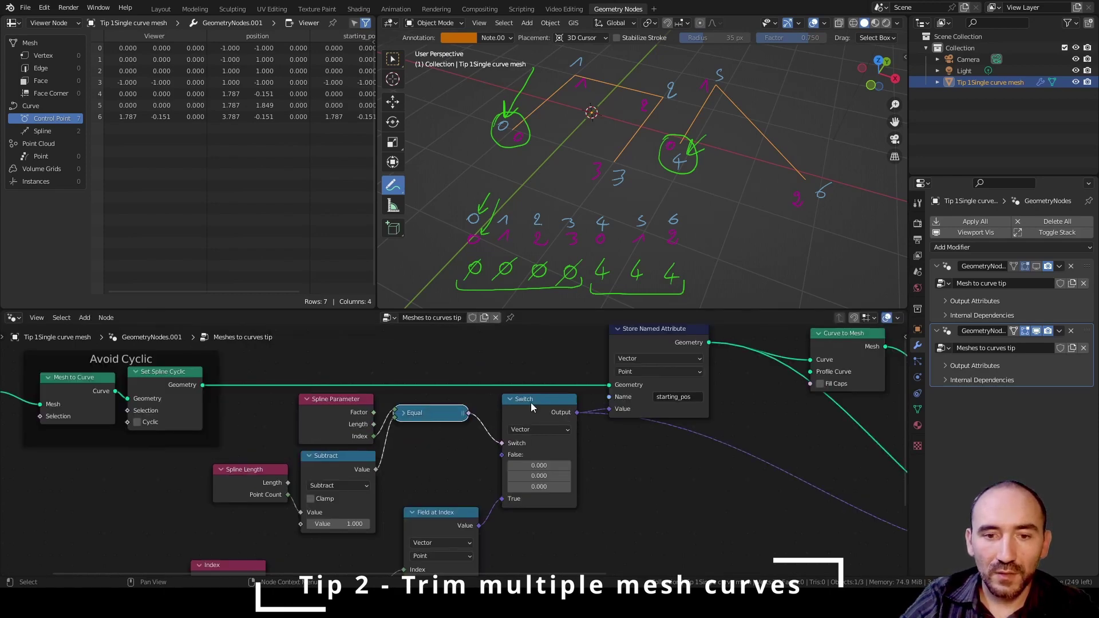
{"action": "left_click", "coordinate": [530, 403]}
{"action": "key", "text": "h"}
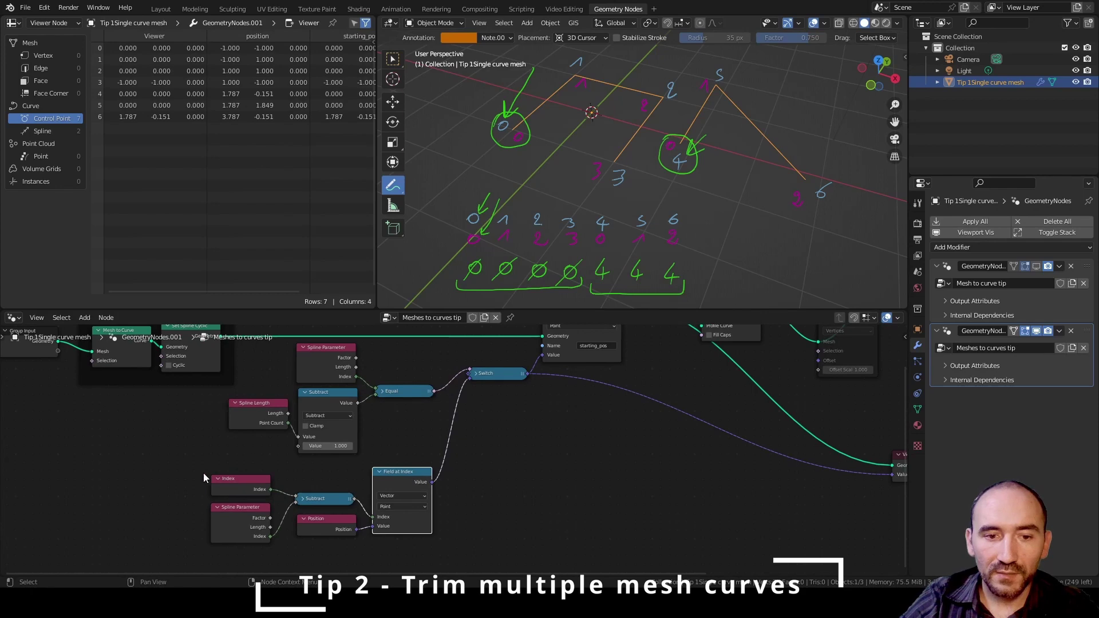
Frame the Index, Spline Parameter, lower Subtract, Position and Field at Index nodes, labelled "Get first position of each curve"
{"action": "left_click_drag", "start_coordinate": [204, 473], "coordinate": [428, 535]}
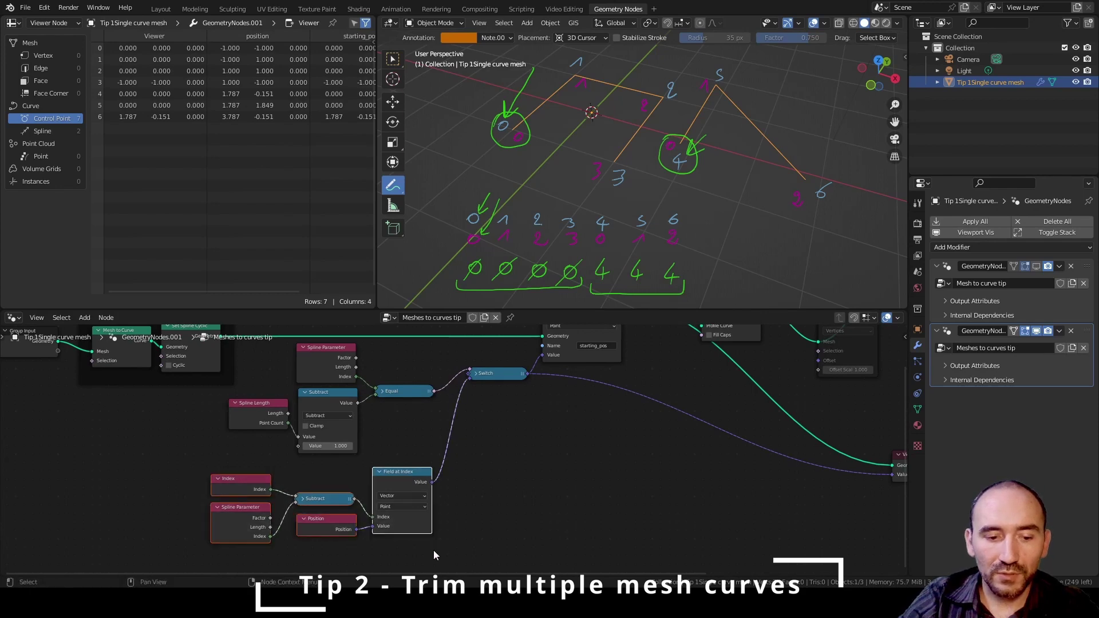
{"action": "key", "text": "ctrl+j"}
{"action": "key", "text": "F2"}
{"action": "type", "text": "Get fir"}
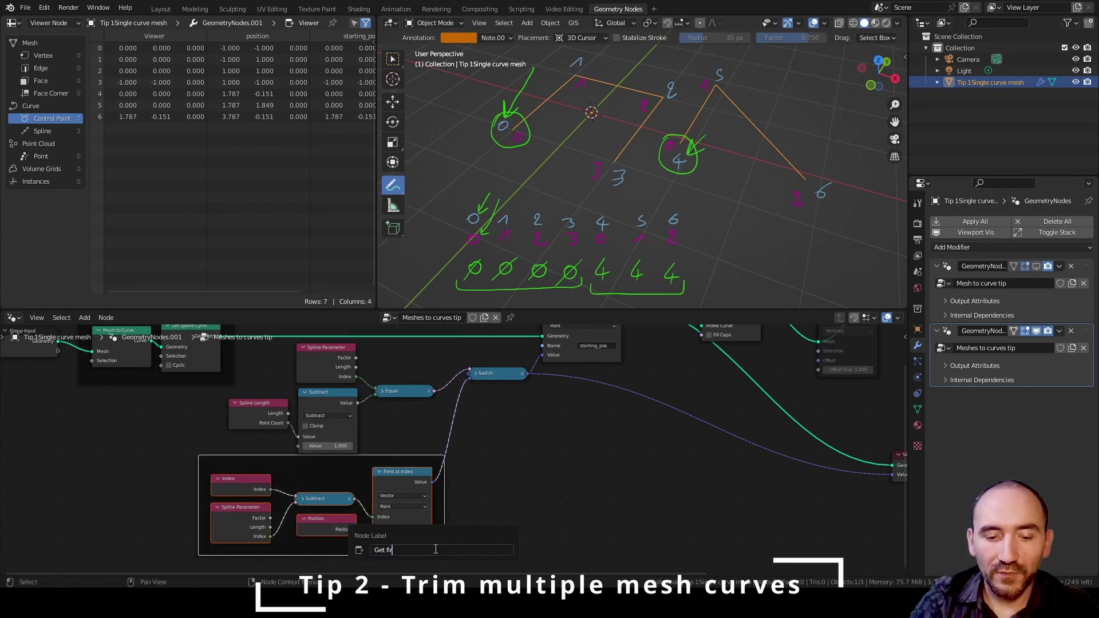
{"action": "type", "text": "st position of "}
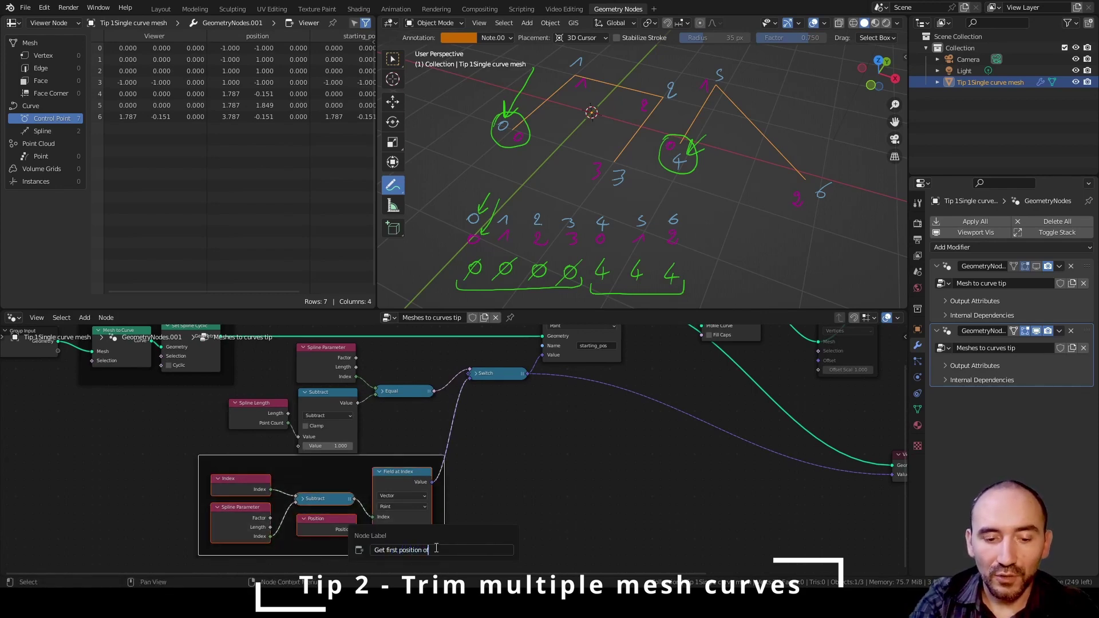
{"action": "type", "text": "each curve"}
{"action": "key", "text": "Return"}
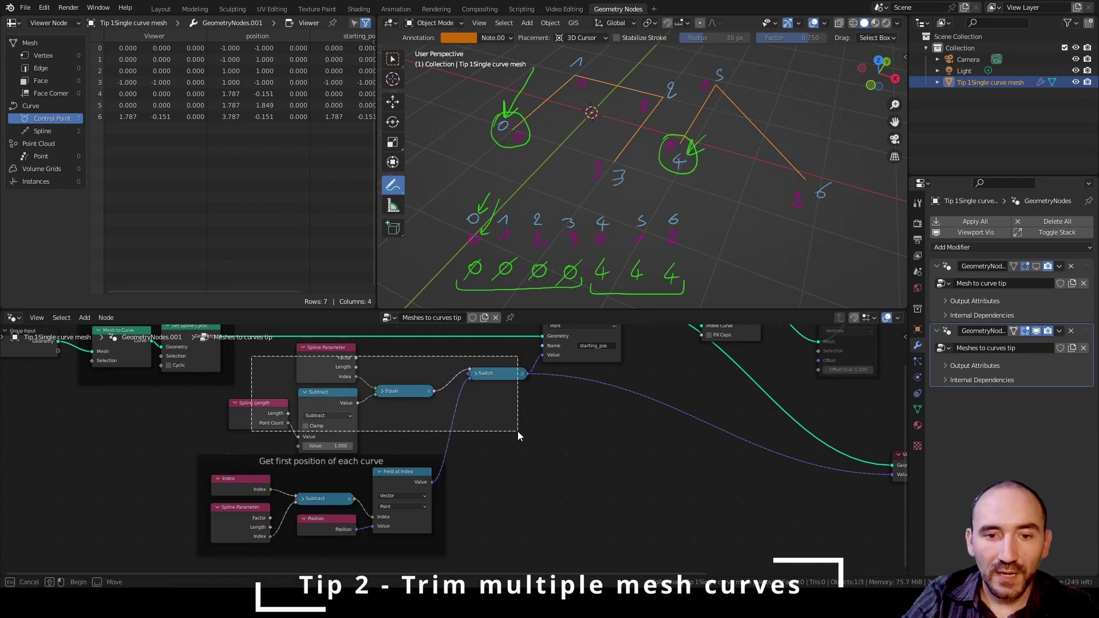
Frame the Equal, Switch and Store Named Attribute nodes with their inputs, labelled "Set dest position only for the last point of each curve"
{"action": "middle_click_drag", "start_coordinate": [520, 430], "coordinate": [457, 511]}
{"action": "key", "text": "ctrl+j"}
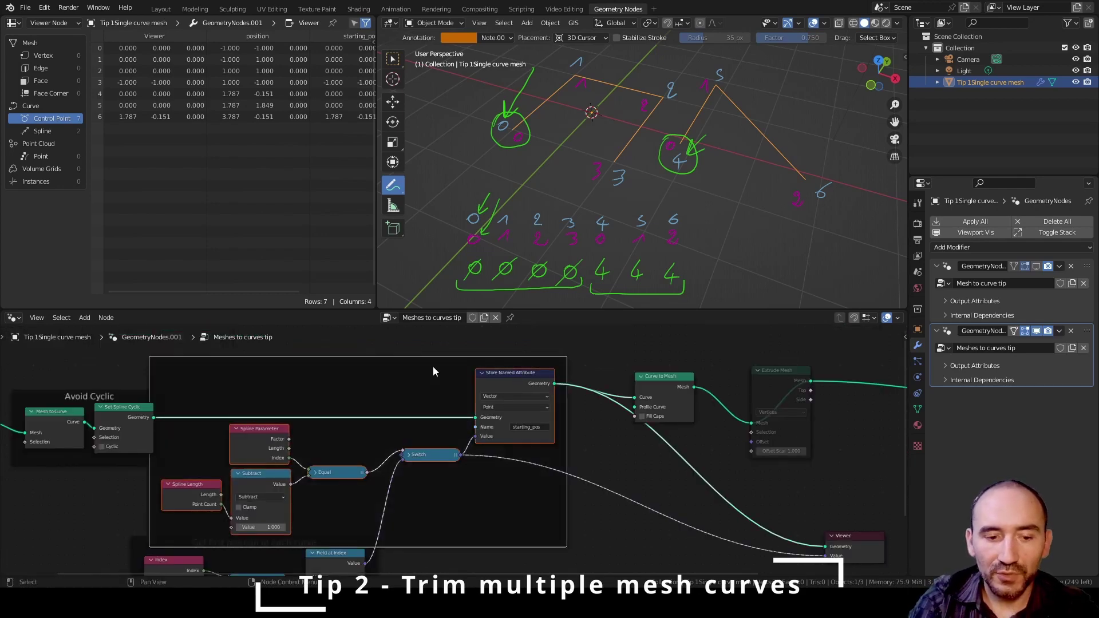
{"action": "key", "text": "F2"}
{"action": "type", "text": "Set des"}
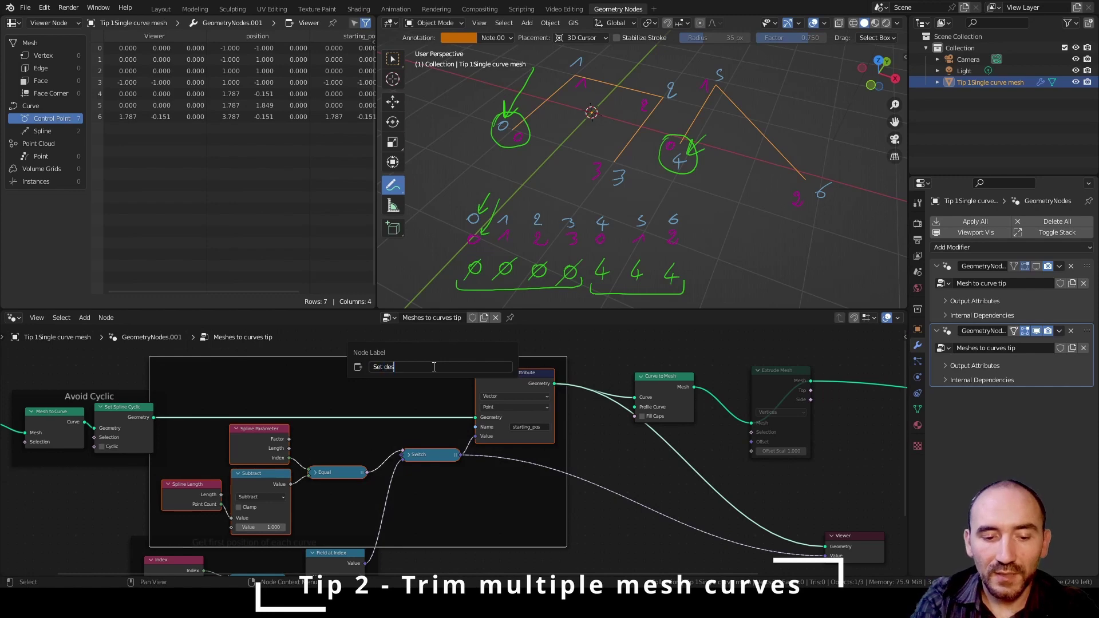
{"action": "type", "text": "t positi"}
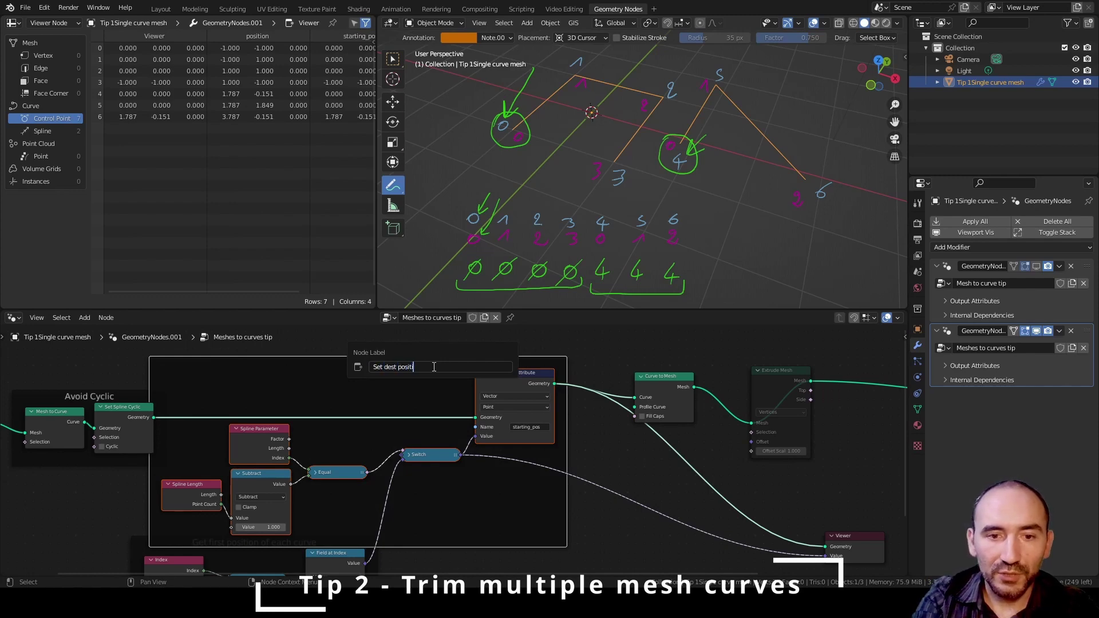
{"action": "type", "text": "on only for the "}
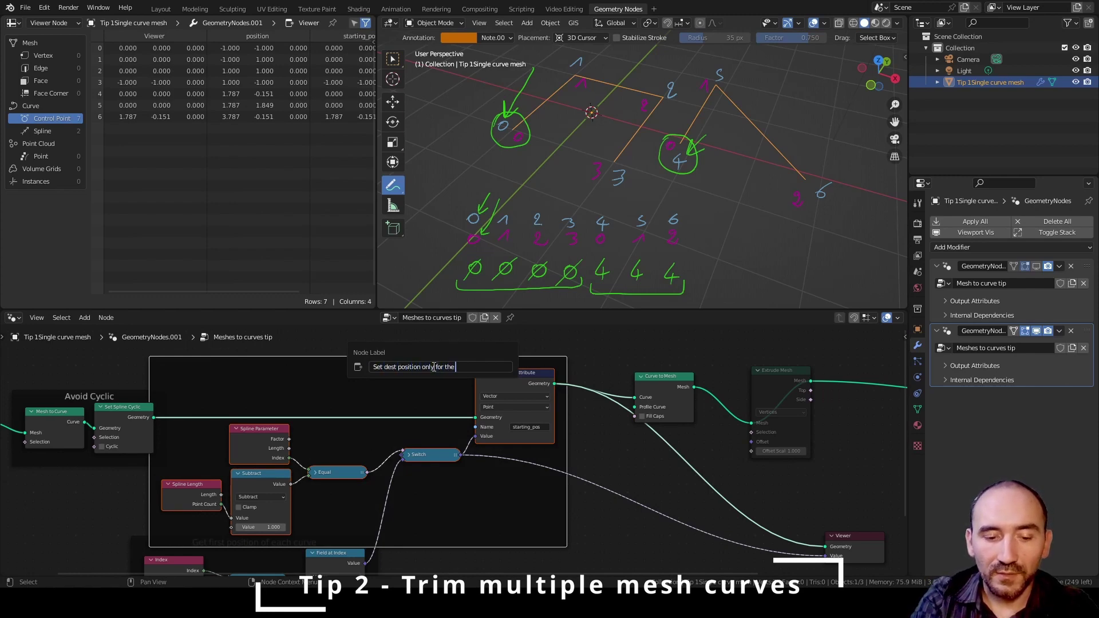
{"action": "type", "text": "last point of ea"}
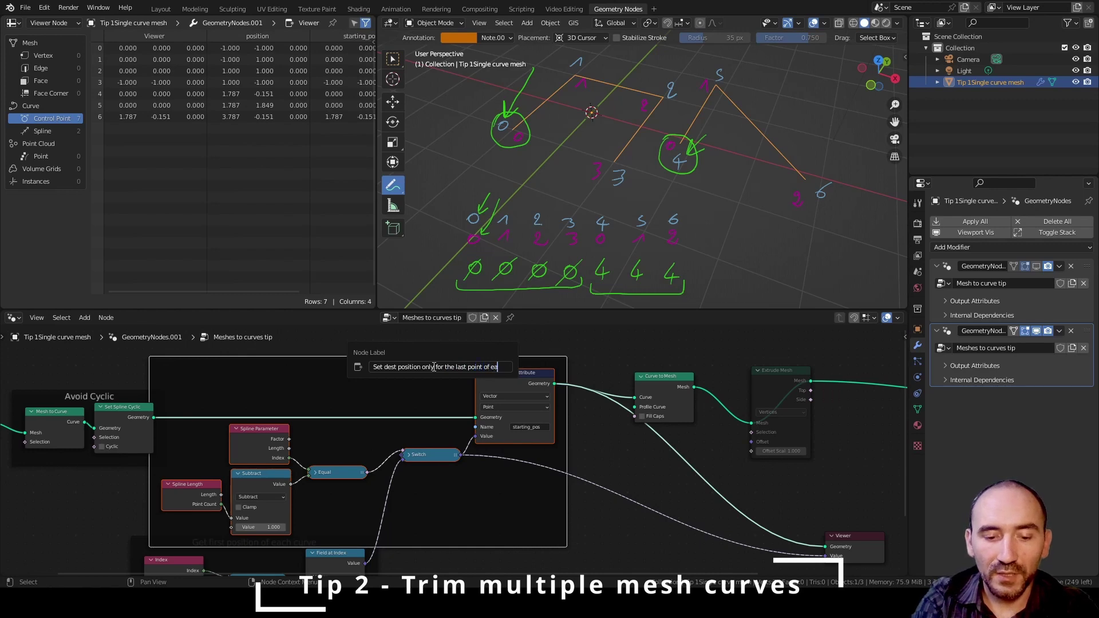
{"action": "type", "text": "ch curve"}
{"action": "left_click_drag", "start_coordinate": [354, 354], "coordinate": [223, 375]}
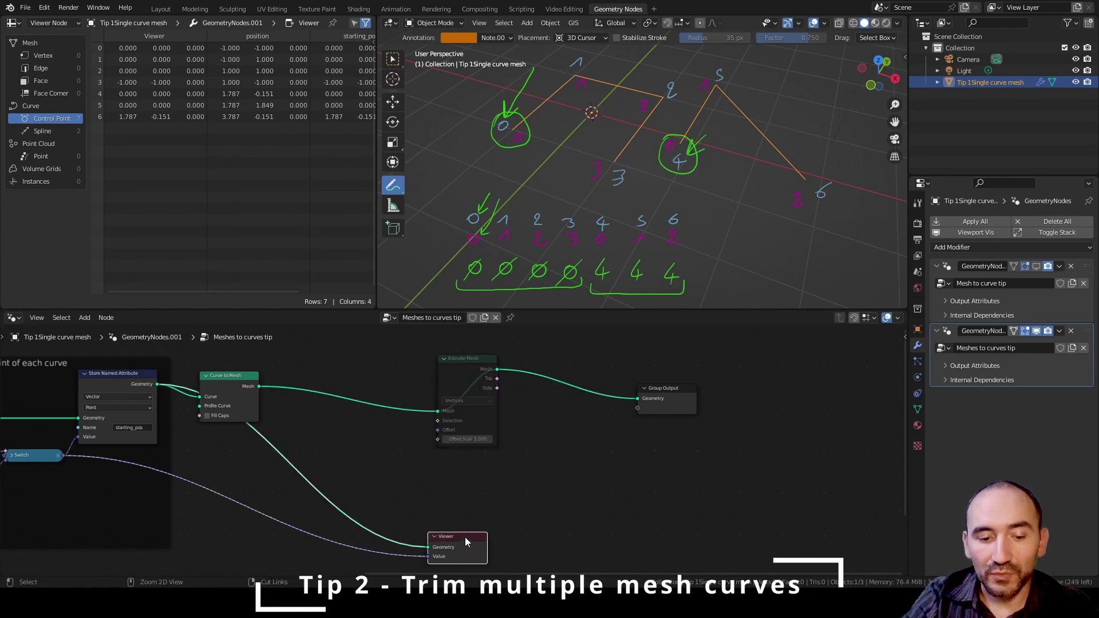
Delete the Viewer node and unmute the Extrude Mesh node, placing it closer to Group Output
{"action": "key", "text": "x"}
{"action": "left_click_drag", "start_coordinate": [477, 366], "coordinate": [512, 359]}
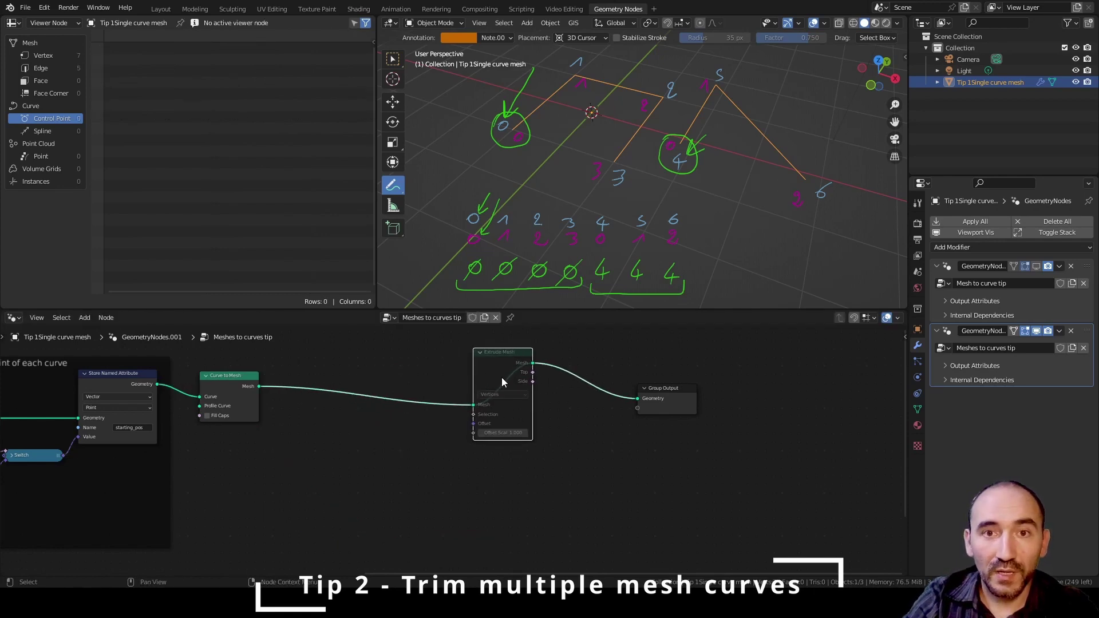
{"action": "key", "text": "m"}
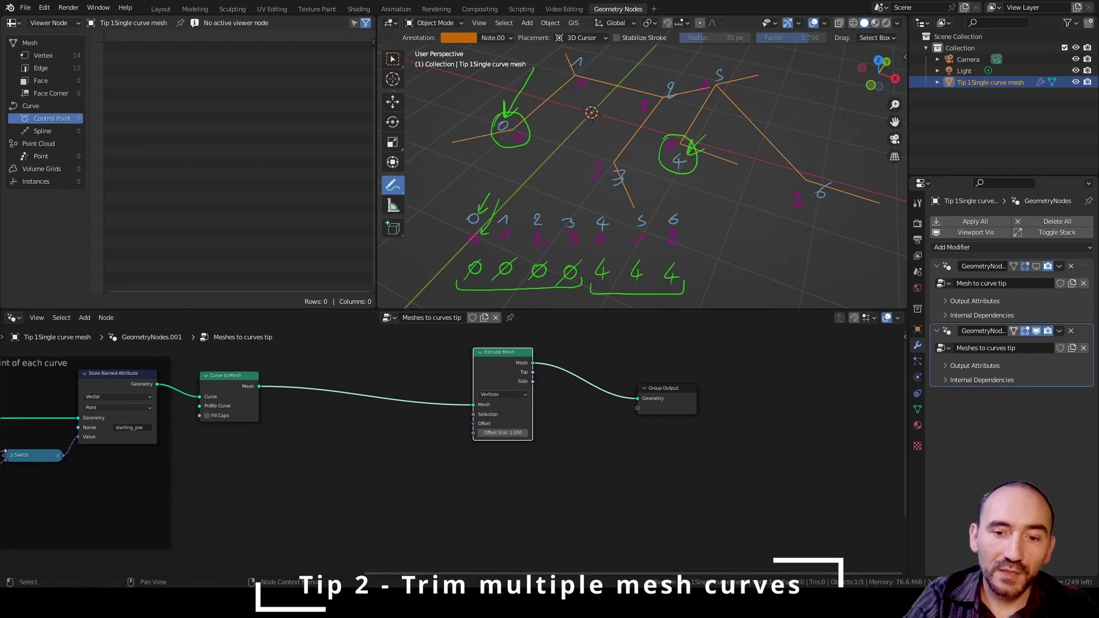
Show the mesh's vertex data in the spreadsheet to examine the starting_pos values on the extruded points
{"action": "left_click", "coordinate": [44, 55]}
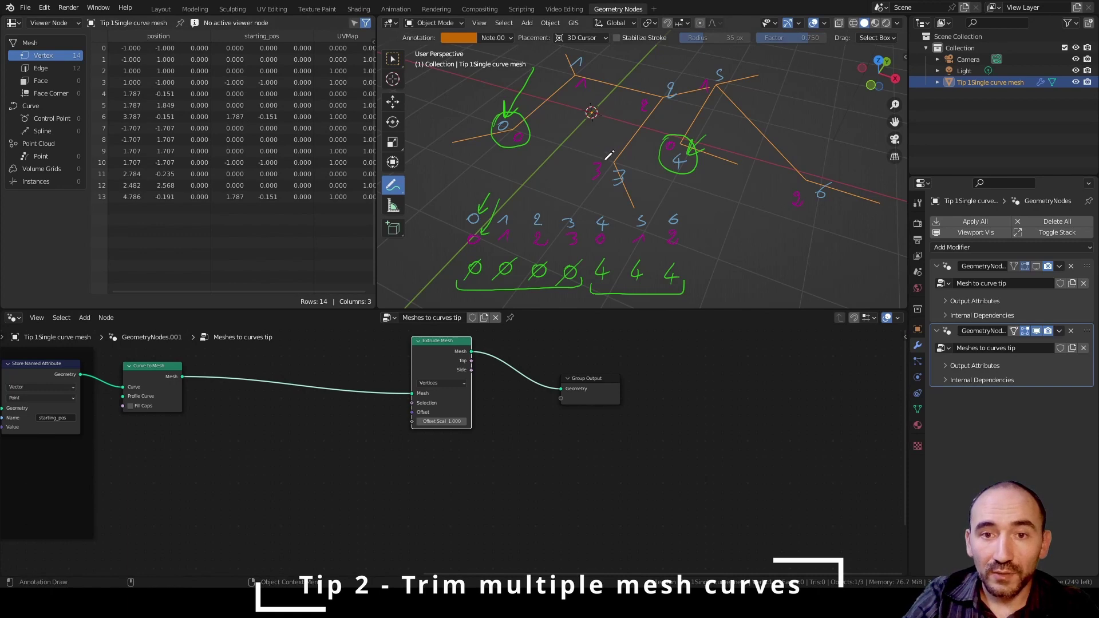
{"action": "left_click", "coordinate": [293, 439]}
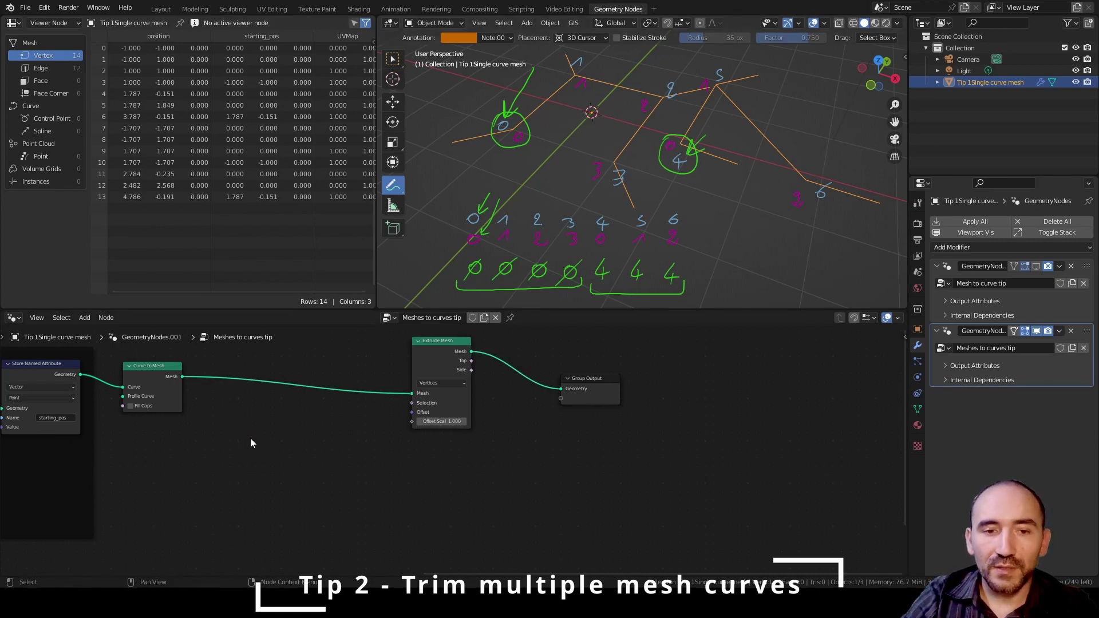
Add a Named Attribute node reading the vector attribute starting_pos and place it below the link between Curve to Mesh and Extrude Mesh
{"action": "key", "text": "shift+a"}
{"action": "type", "text": "name"}
{"action": "key", "text": "Return"}
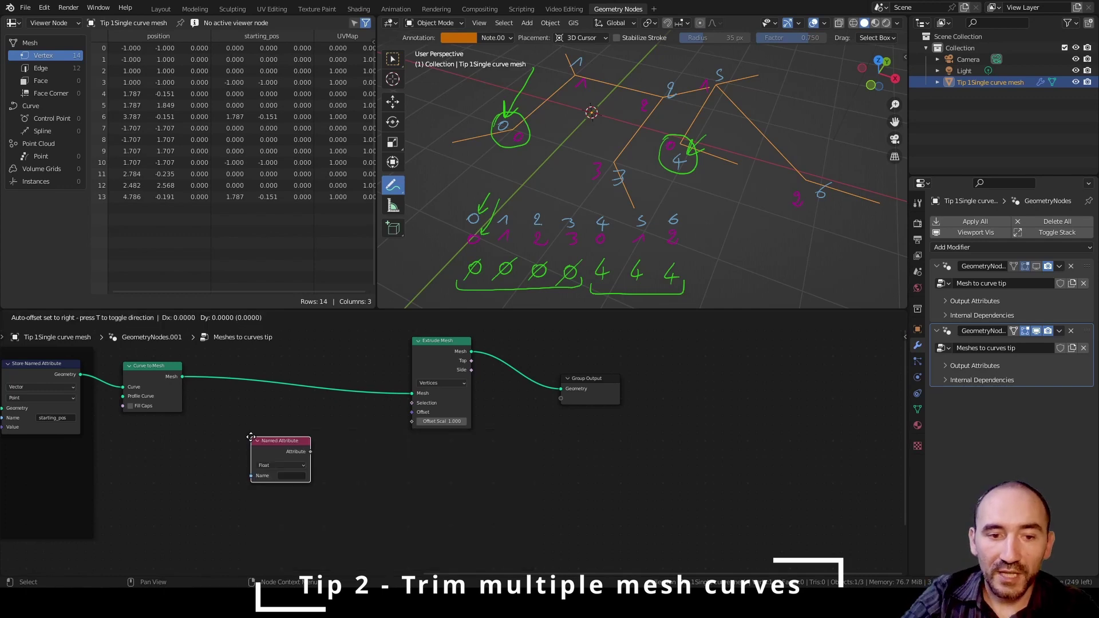
{"action": "left_click", "coordinate": [239, 414]}
{"action": "left_click", "coordinate": [280, 452]}
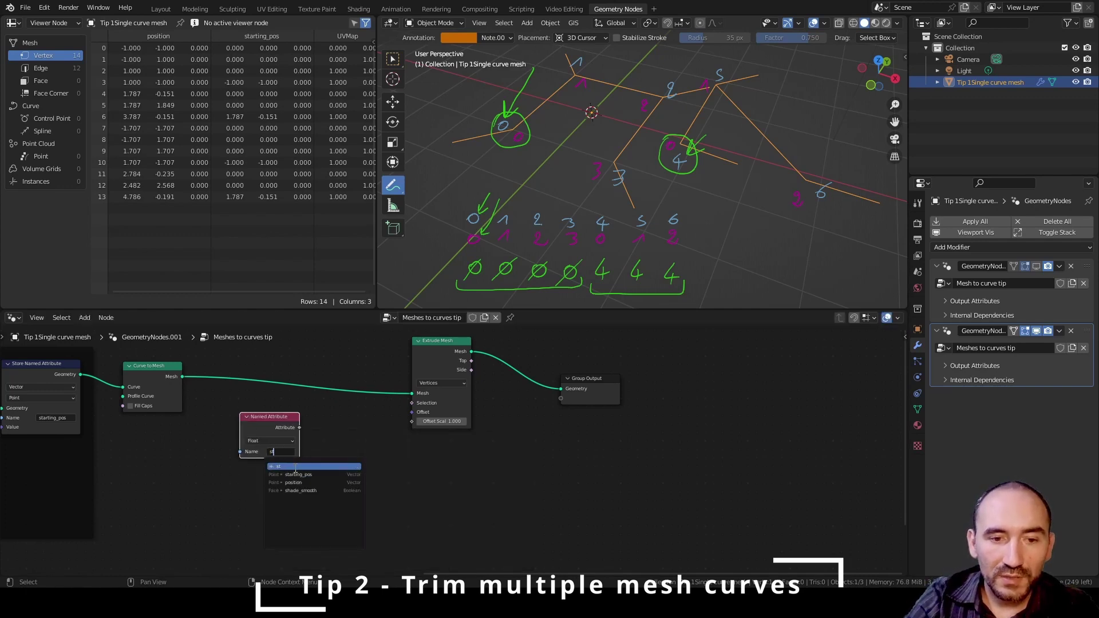
{"action": "left_click", "coordinate": [298, 483]}
{"action": "scroll", "coordinate": [305, 470], "scroll_direction": "up", "scroll_amount": 2}
{"action": "middle_click_drag", "start_coordinate": [257, 421], "coordinate": [288, 464]}
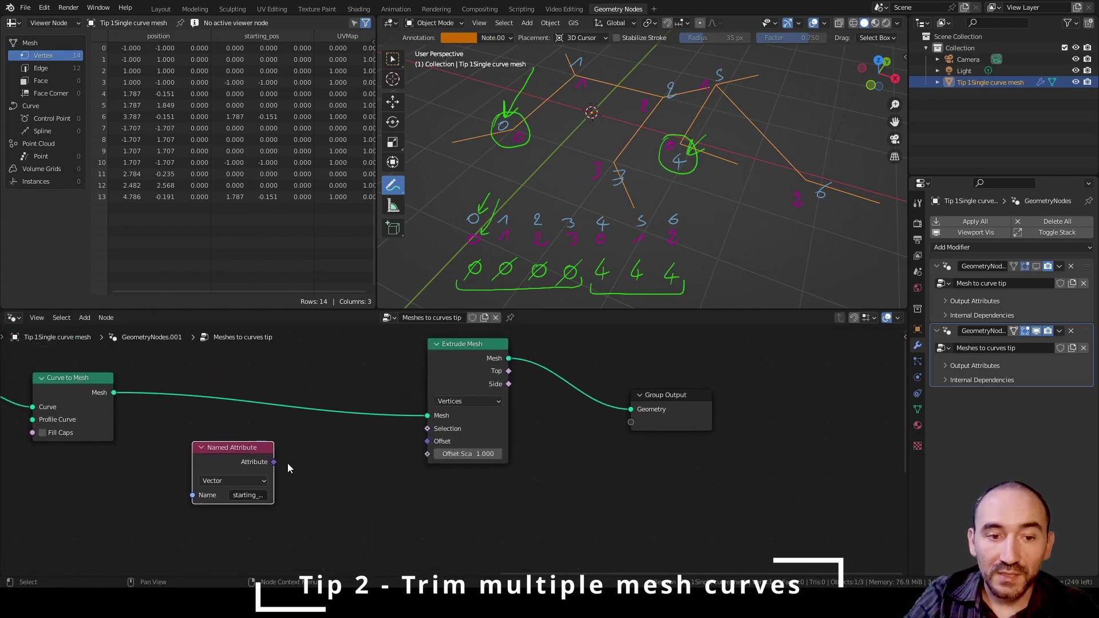
Add an Absolute vector math node fed by the Named Attribute's output and place it beside that node
{"action": "scroll", "coordinate": [228, 478], "scroll_direction": "down", "scroll_amount": 1}
{"action": "left_click_drag", "start_coordinate": [273, 452], "coordinate": [298, 464]}
{"action": "type", "text": "abso"}
{"action": "key", "text": "Return"}
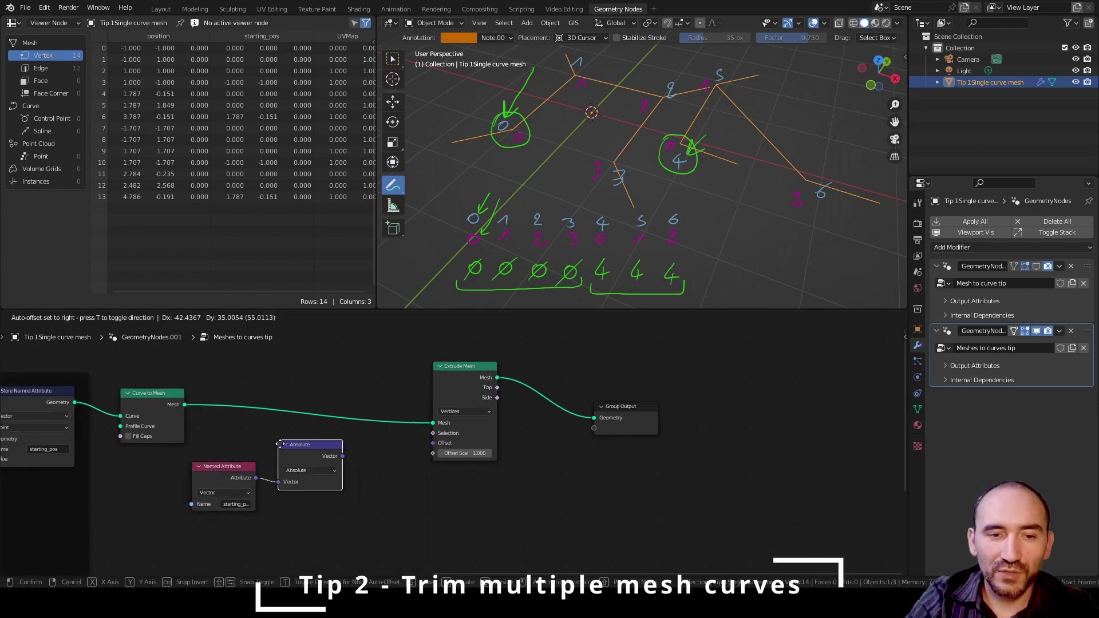
{"action": "left_click", "coordinate": [270, 439]}
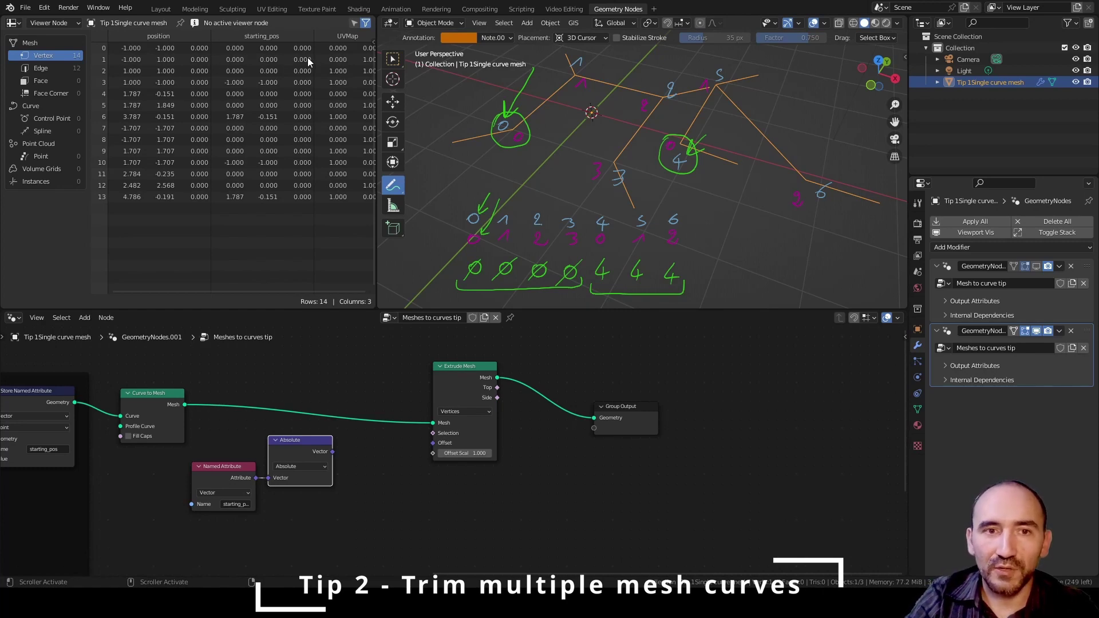
Add a vector Not Equal node fed by the Absolute result as A, and set its Epsilon to 0
{"action": "left_click_drag", "start_coordinate": [295, 447], "coordinate": [352, 464]}
{"action": "type", "text": "not e"}
{"action": "key", "text": "Return"}
{"action": "left_click", "coordinate": [346, 445]}
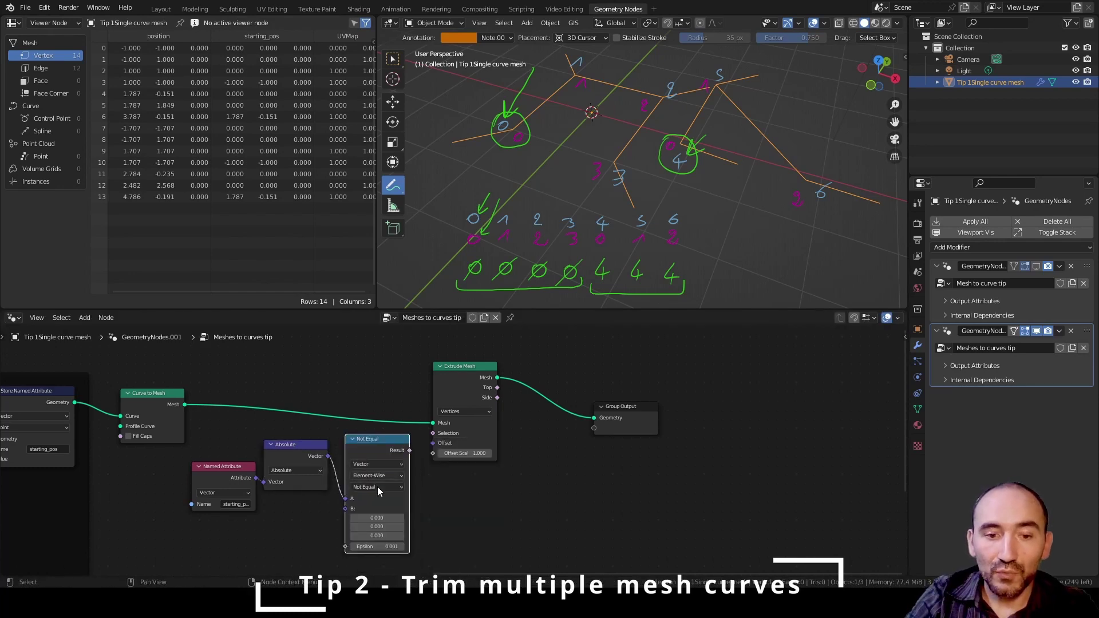
{"action": "left_click", "coordinate": [373, 543]}
{"action": "type", "text": "0"}
{"action": "key", "text": "Return"}
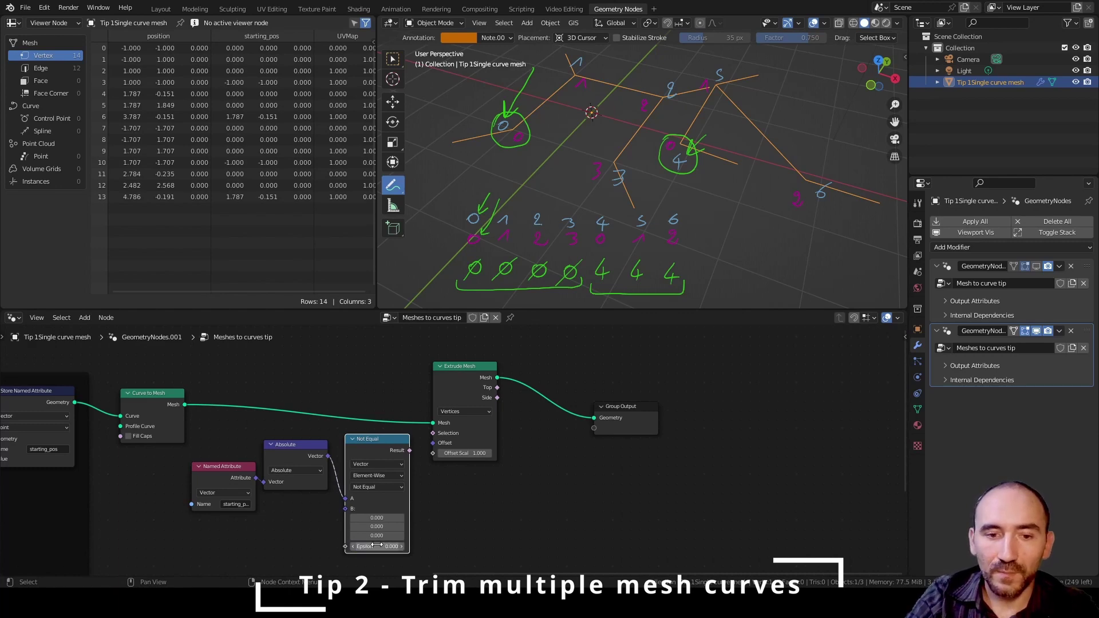
Feed the Not Equal result into Extrude Mesh's Selection, then align the attribute nodes and widen the Named Attribute node
{"action": "left_click_drag", "start_coordinate": [410, 451], "coordinate": [377, 446]}
{"action": "left_click_drag", "start_coordinate": [239, 477], "coordinate": [288, 456]}
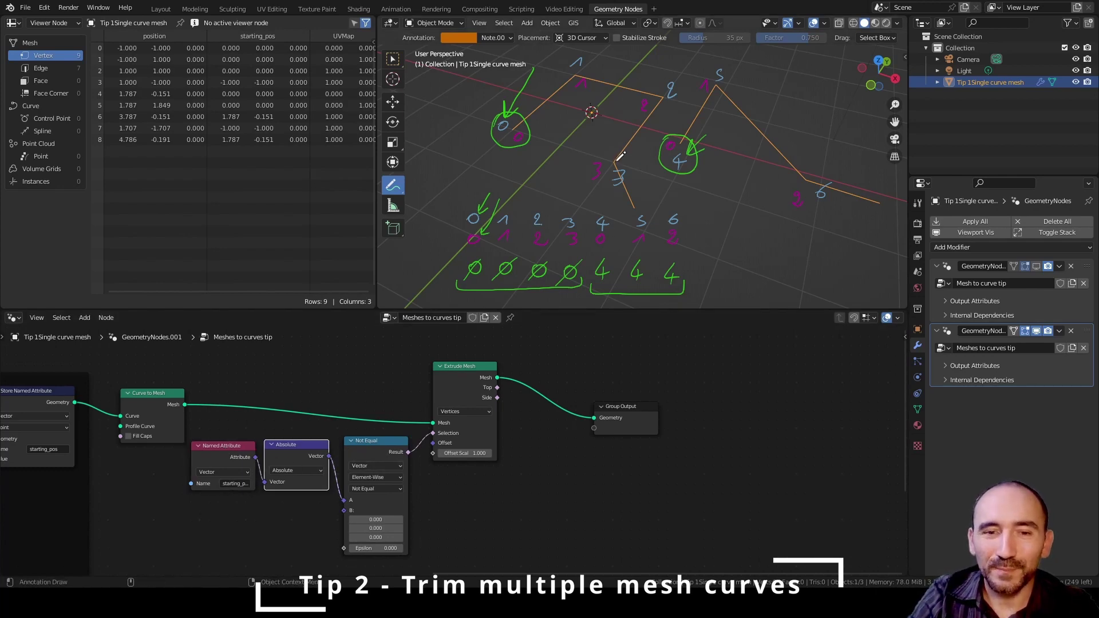
{"action": "left_click_drag", "start_coordinate": [191, 471], "coordinate": [172, 471]}
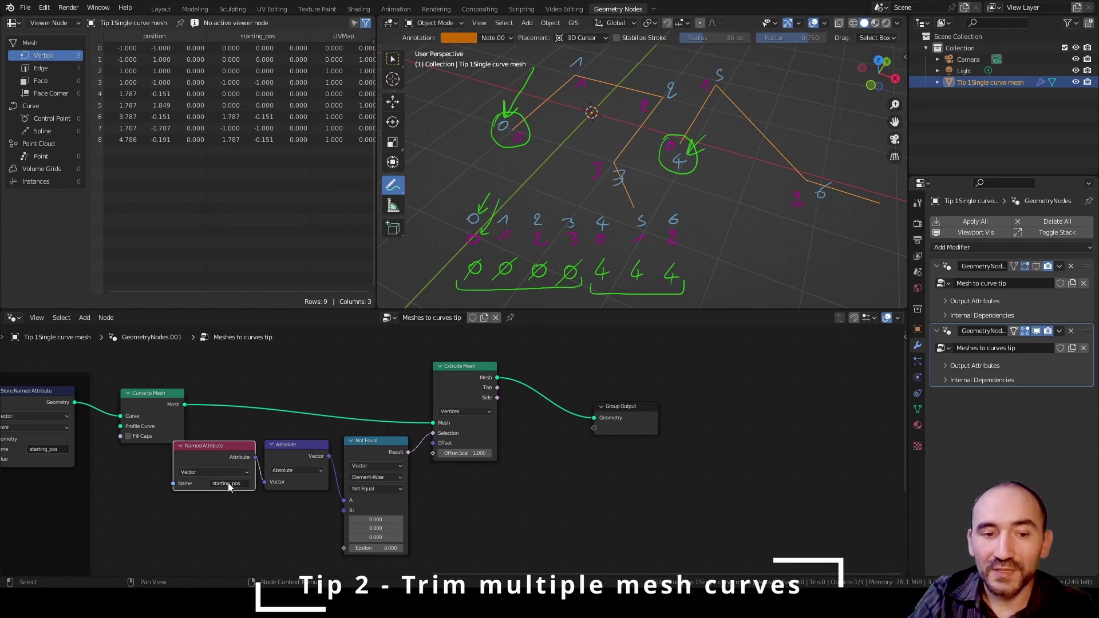
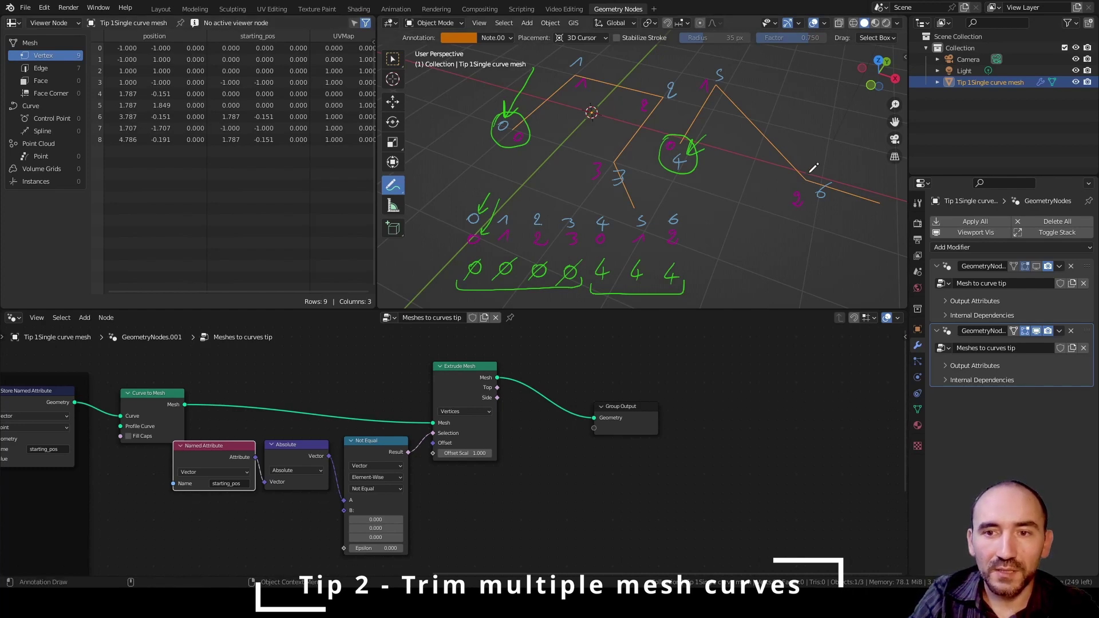
Make room after Extrude Mesh and insert a Set Position node on the link between it and Group Output
{"action": "left_click_drag", "start_coordinate": [450, 397], "coordinate": [441, 391]}
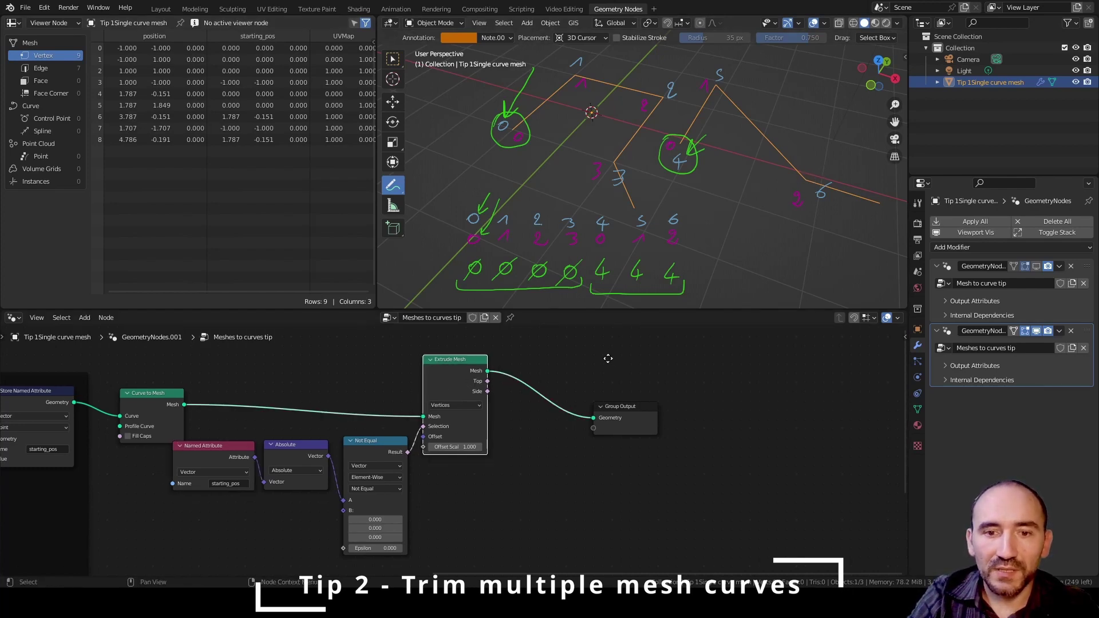
{"action": "middle_click_drag", "start_coordinate": [606, 359], "coordinate": [325, 372]}
{"action": "left_click_drag", "start_coordinate": [338, 415], "coordinate": [599, 367]}
{"action": "key", "text": "F3"}
{"action": "type", "text": "set pos"}
{"action": "key", "text": "Return"}
{"action": "left_click", "coordinate": [326, 364]}
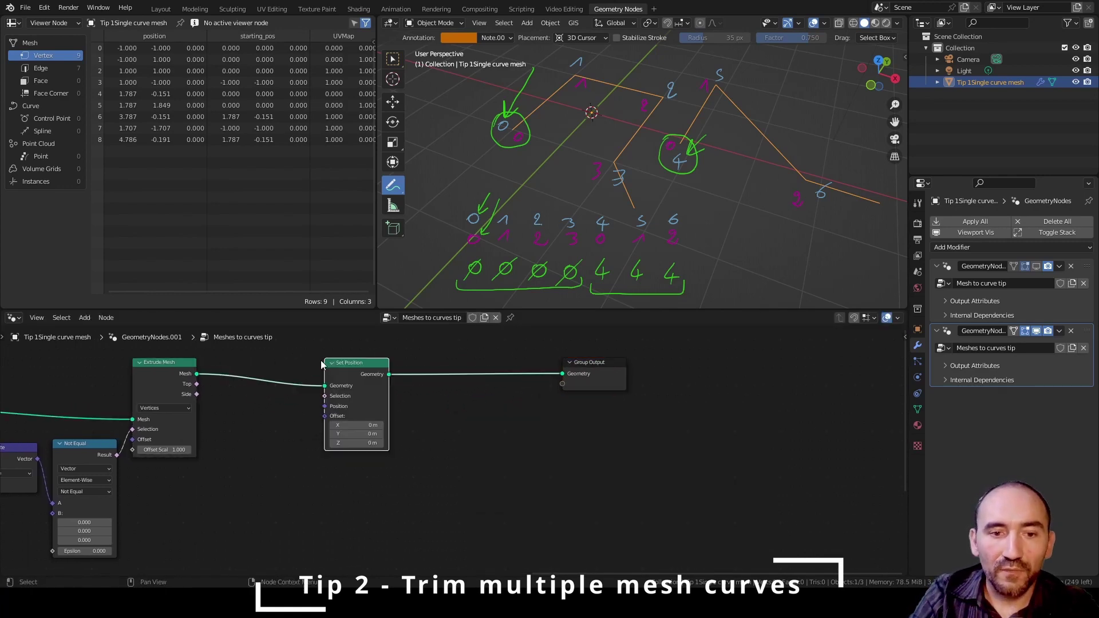
Feed Extrude Mesh's Top output into Set Position's Selection and the starting_pos Named Attribute into its Position
{"action": "left_click_drag", "start_coordinate": [197, 384], "coordinate": [325, 396]}
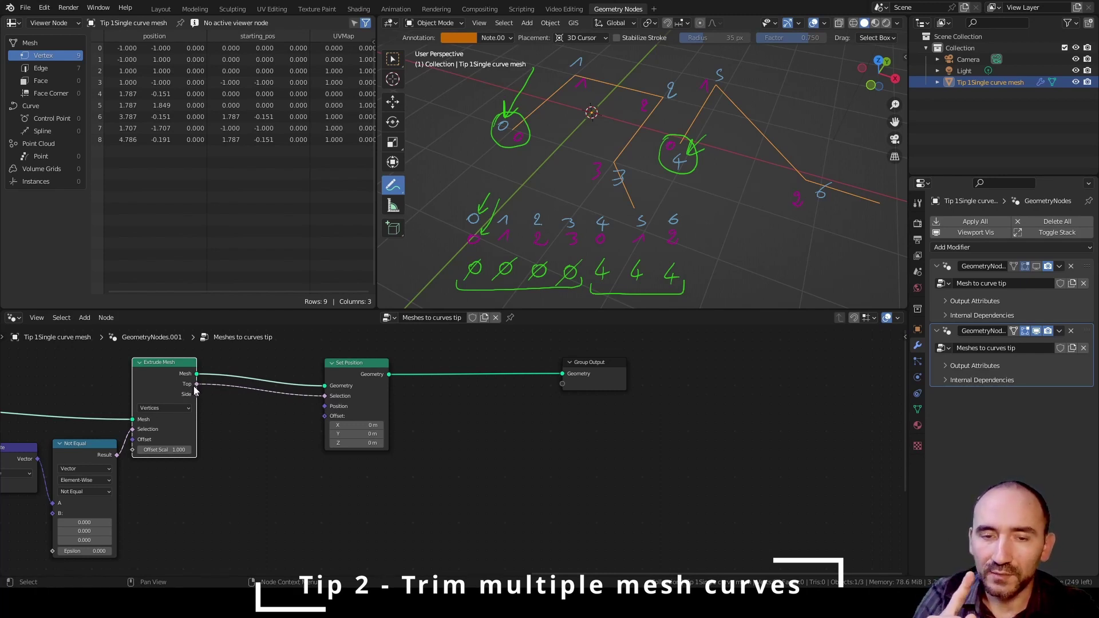
{"action": "left_click_drag", "start_coordinate": [349, 363], "coordinate": [451, 354]}
{"action": "middle_click_drag", "start_coordinate": [259, 463], "coordinate": [365, 446]}
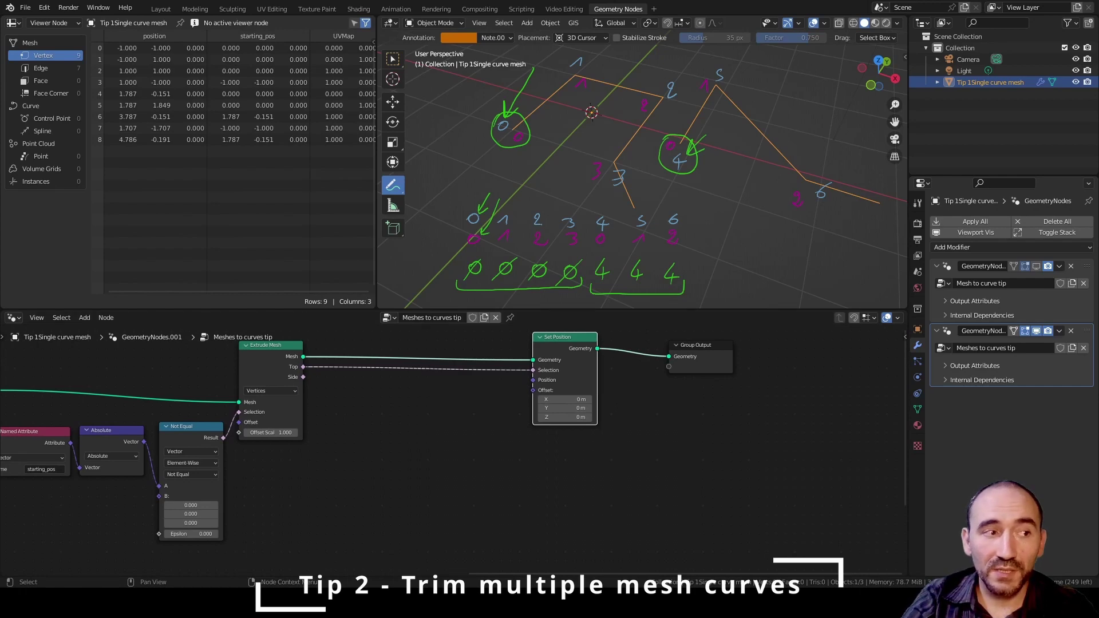
{"action": "middle_click_drag", "start_coordinate": [340, 485], "coordinate": [409, 444]}
{"action": "left_click_drag", "start_coordinate": [135, 399], "coordinate": [640, 410]}
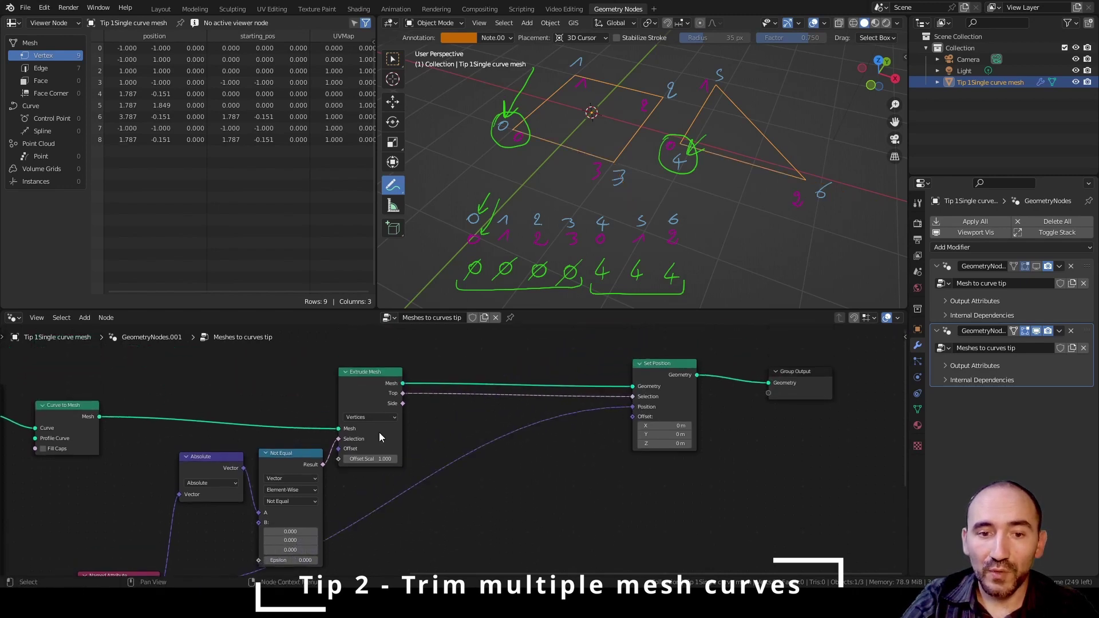
Review how the Extrude Mesh selection and the starting_pos attribute drive the Set Position node
{"action": "middle_click_drag", "start_coordinate": [379, 432], "coordinate": [427, 356]}
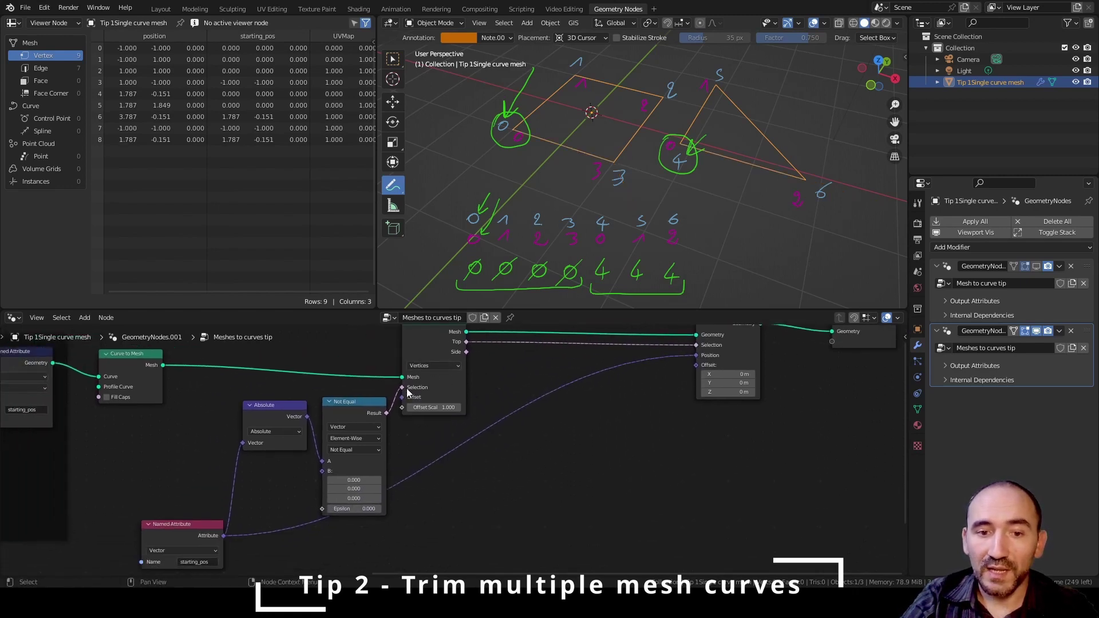
{"action": "middle_click_drag", "start_coordinate": [424, 387], "coordinate": [306, 406]}
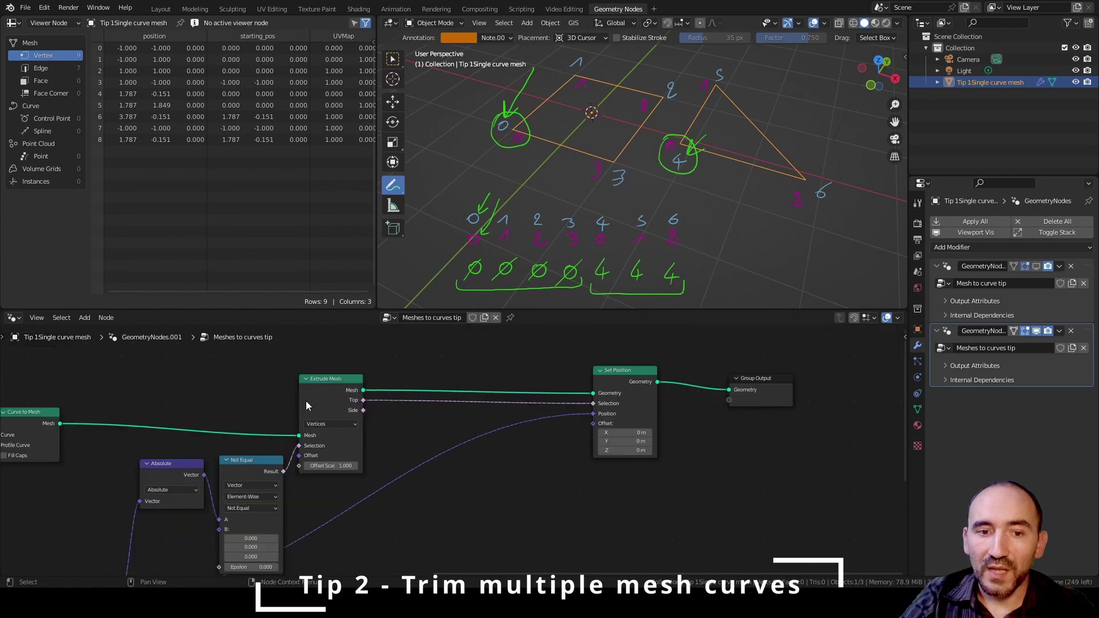
{"action": "mouse_move", "coordinate": [363, 400]}
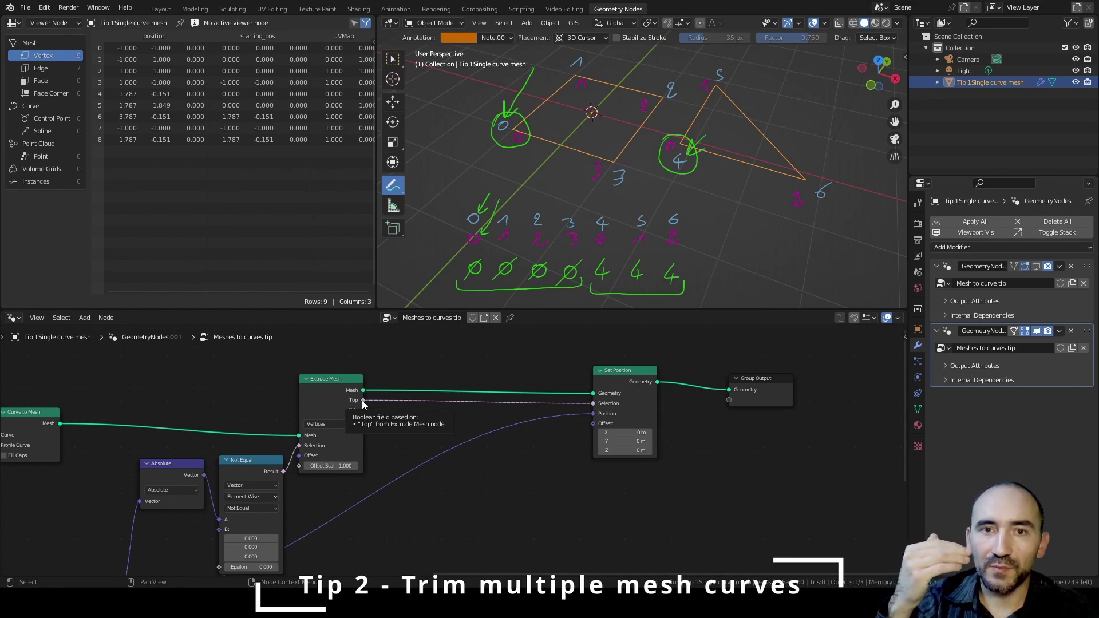
{"action": "middle_click_drag", "start_coordinate": [486, 490], "coordinate": [585, 441]}
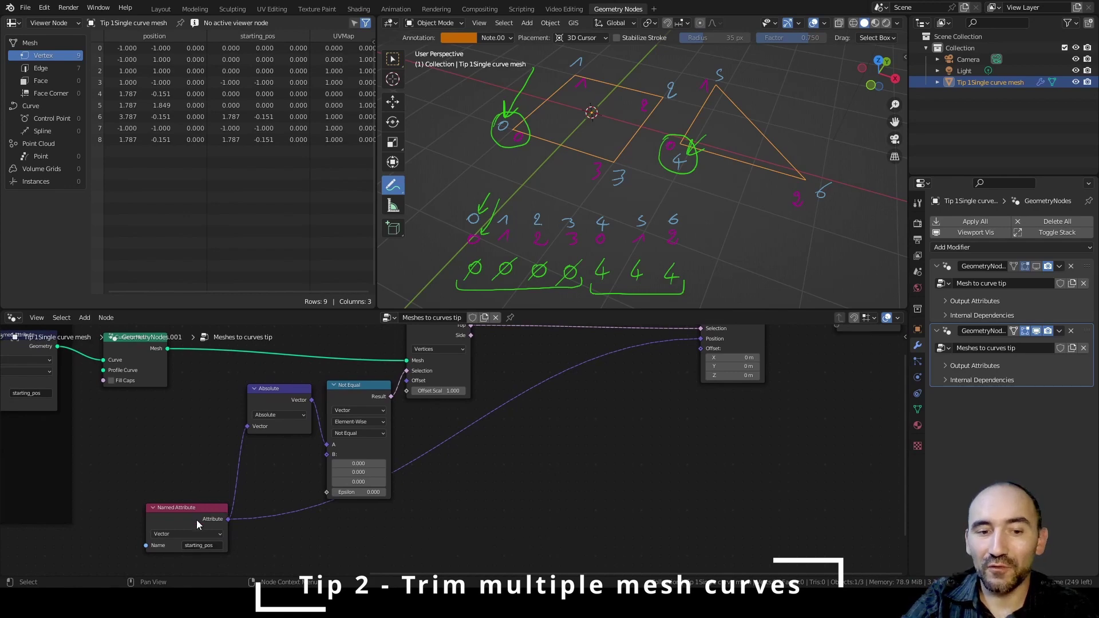
{"action": "middle_click_drag", "start_coordinate": [231, 522], "coordinate": [209, 537]}
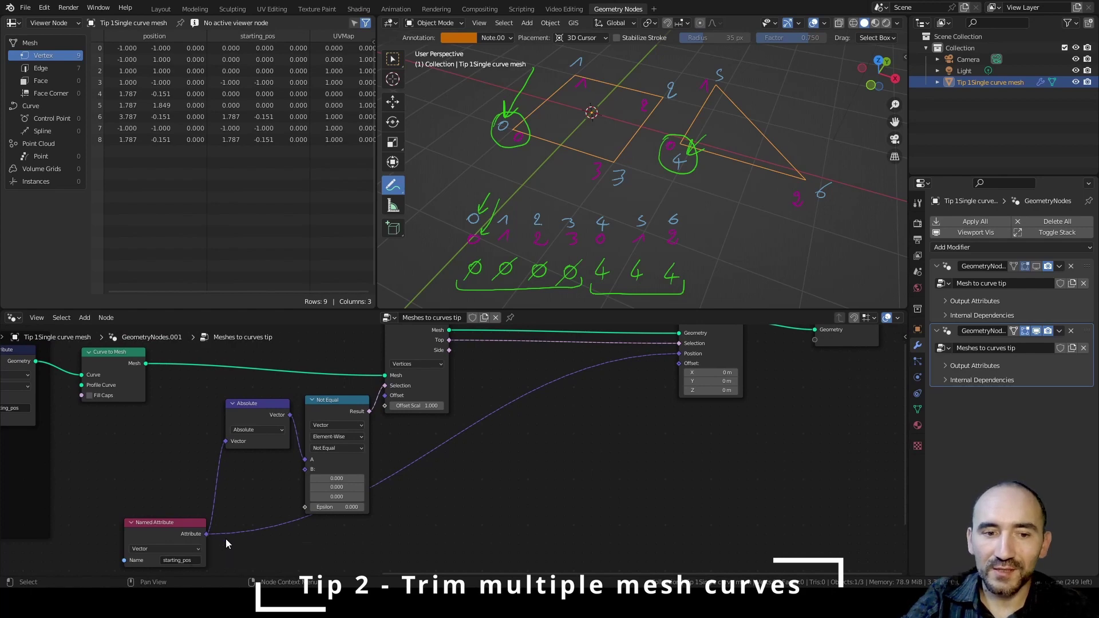
{"action": "middle_click_drag", "start_coordinate": [714, 319], "coordinate": [685, 365]}
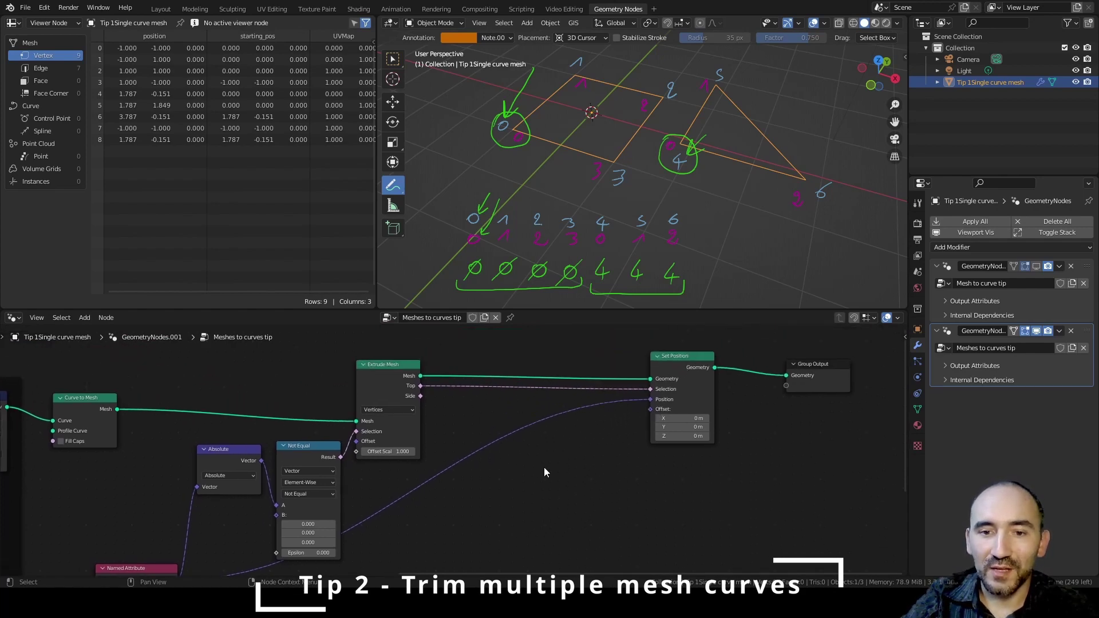
{"action": "middle_click_drag", "start_coordinate": [543, 472], "coordinate": [605, 416]}
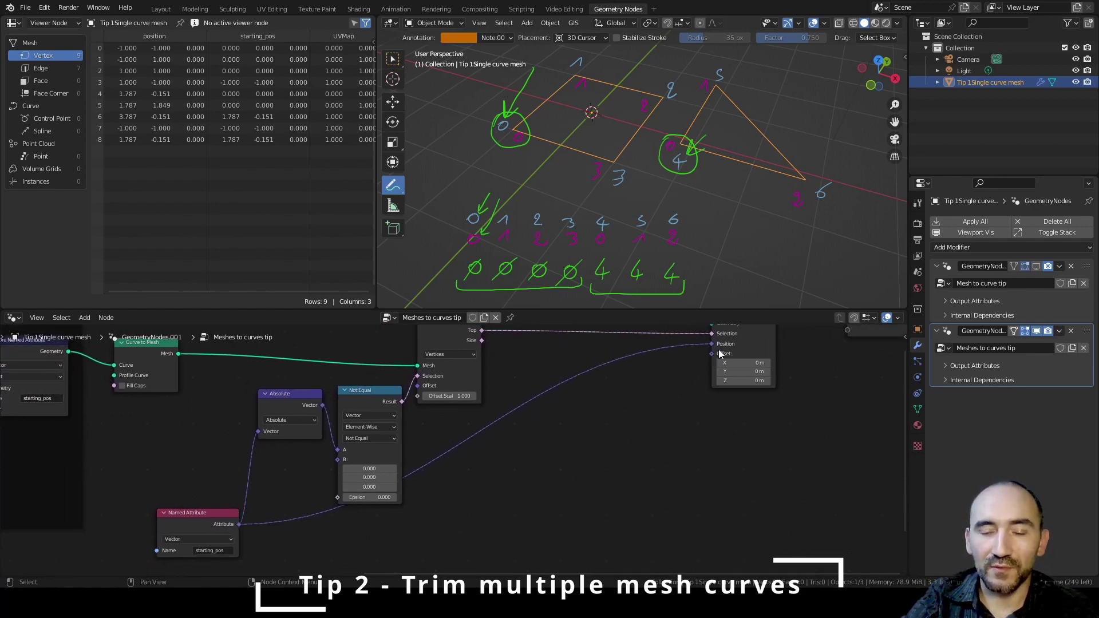
Collapse the Not Equal and Absolute nodes and gather Set Position, Named Attribute and Curve to Mesh compactly around Extrude Mesh
{"action": "middle_click_drag", "start_coordinate": [721, 353], "coordinate": [640, 416]}
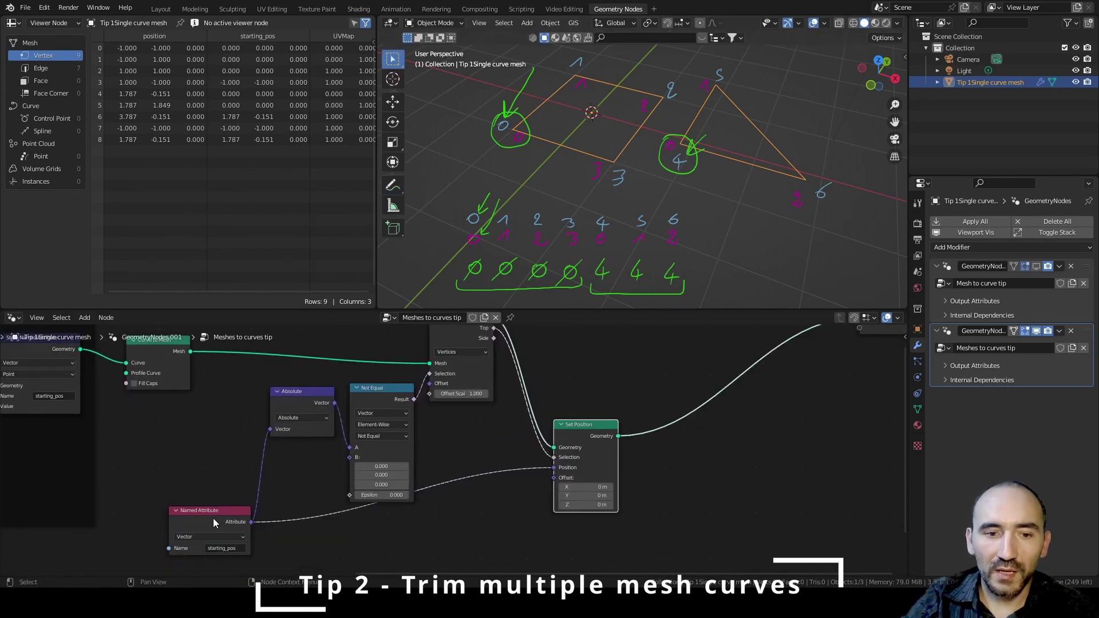
{"action": "left_click", "coordinate": [376, 399]}
{"action": "key", "text": "h"}
{"action": "left_click_drag", "start_coordinate": [372, 390], "coordinate": [372, 395]}
{"action": "left_click", "coordinate": [299, 403]}
{"action": "key", "text": "h"}
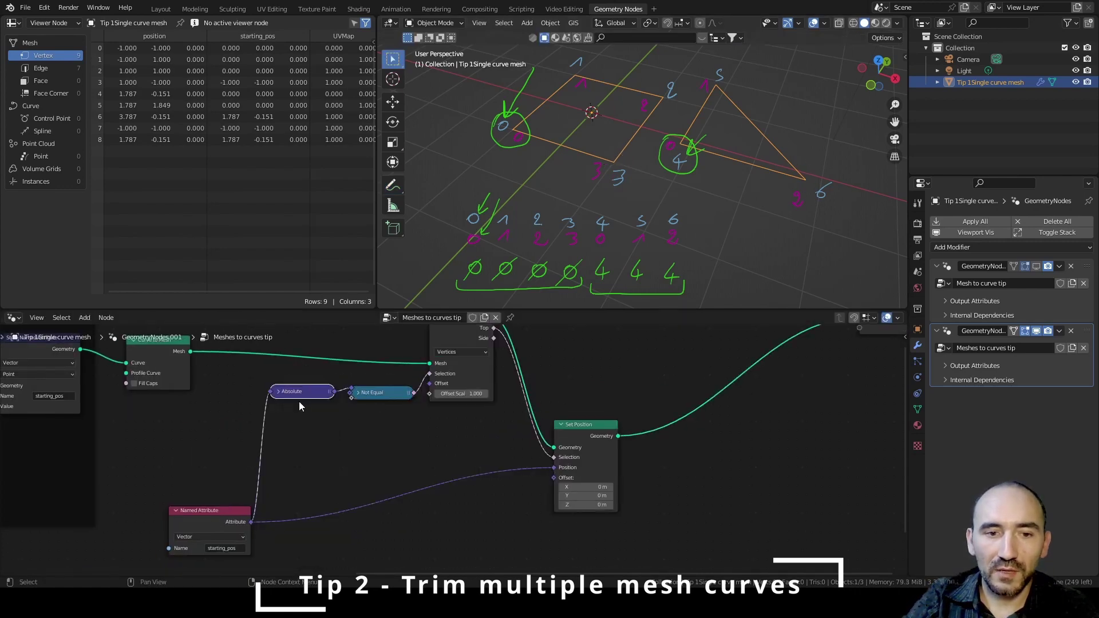
{"action": "left_click_drag", "start_coordinate": [200, 532], "coordinate": [245, 436]}
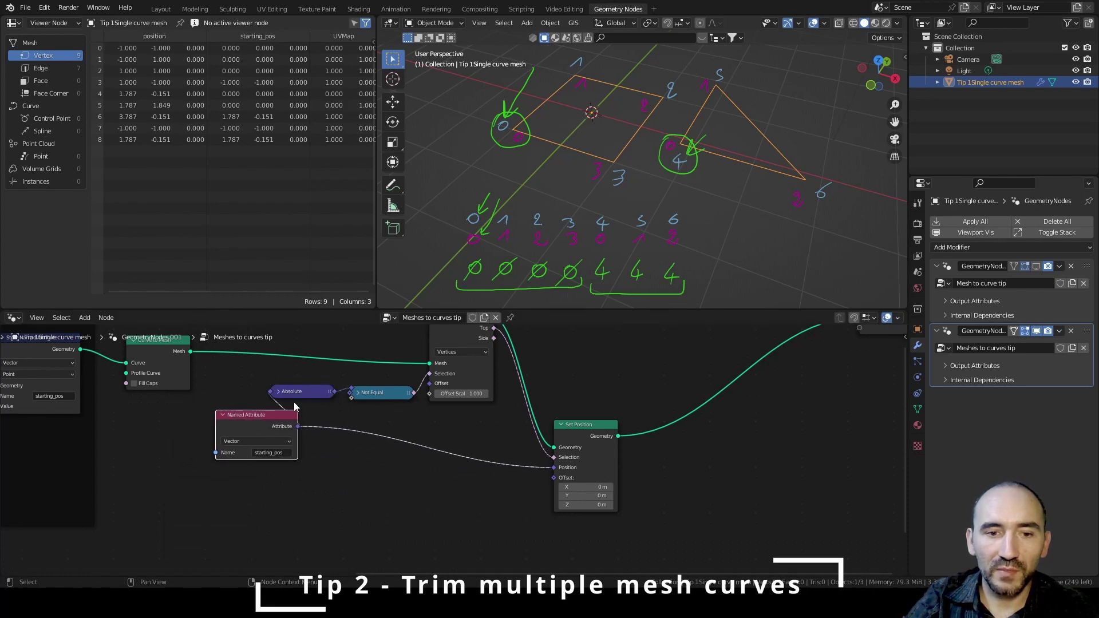
{"action": "left_click_drag", "start_coordinate": [301, 368], "coordinate": [365, 384]}
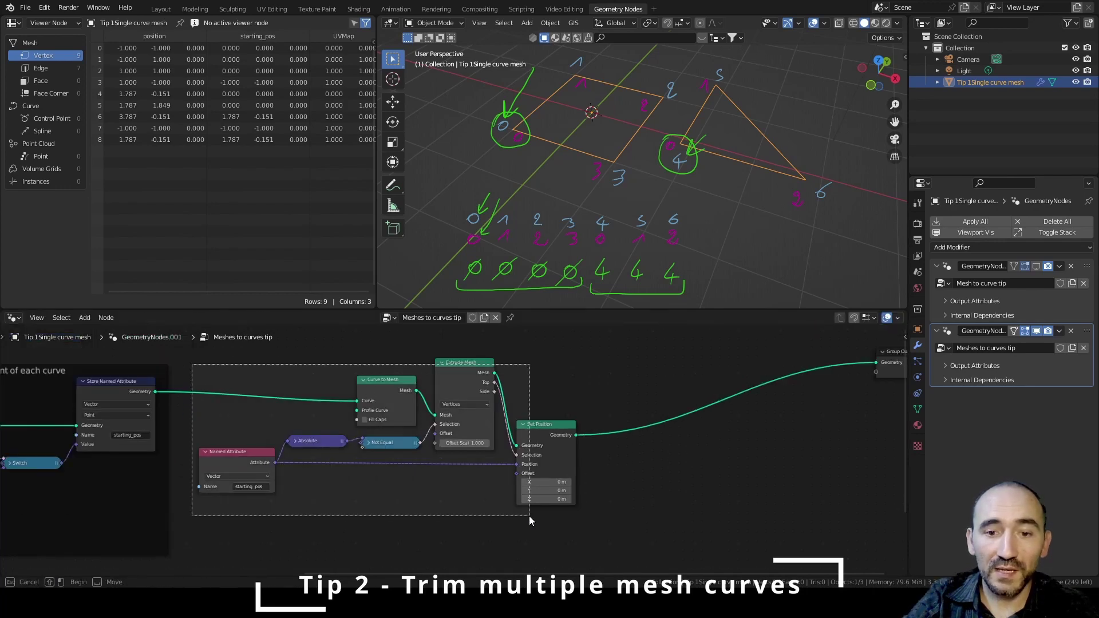
Frame the nodes from Named Attribute to Set Position and label the frame "Extrude and position only vertices that has a dest position"
{"action": "left_click_drag", "start_coordinate": [529, 517], "coordinate": [558, 524]}
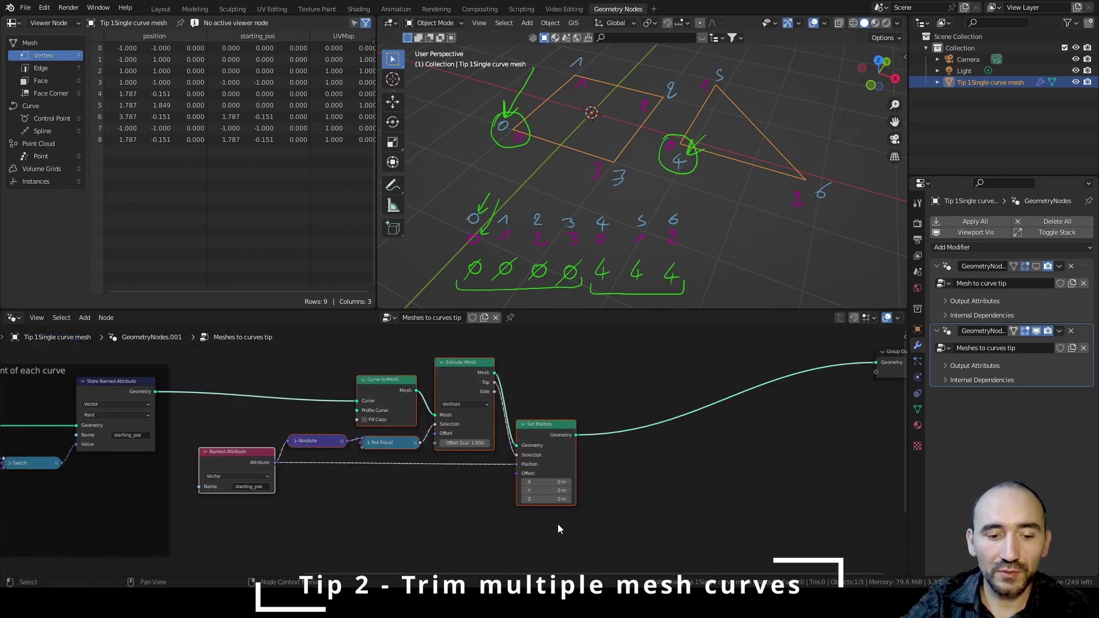
{"action": "key", "text": "ctrl+j"}
{"action": "key", "text": "F2"}
{"action": "type", "text": "Extrude"}
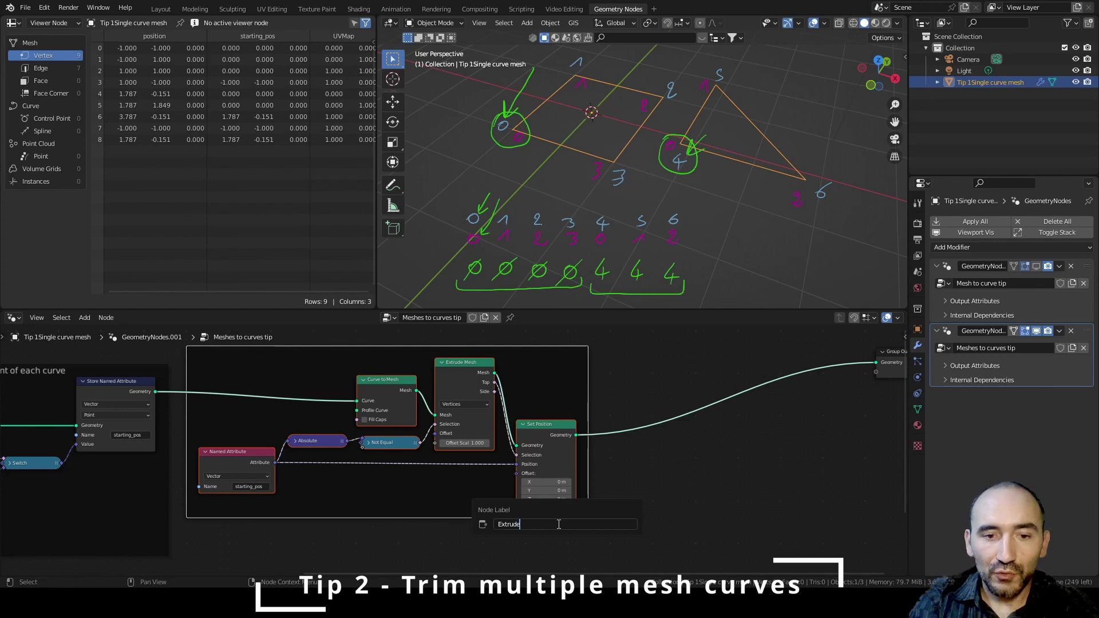
{"action": "type", "text": " and positio"}
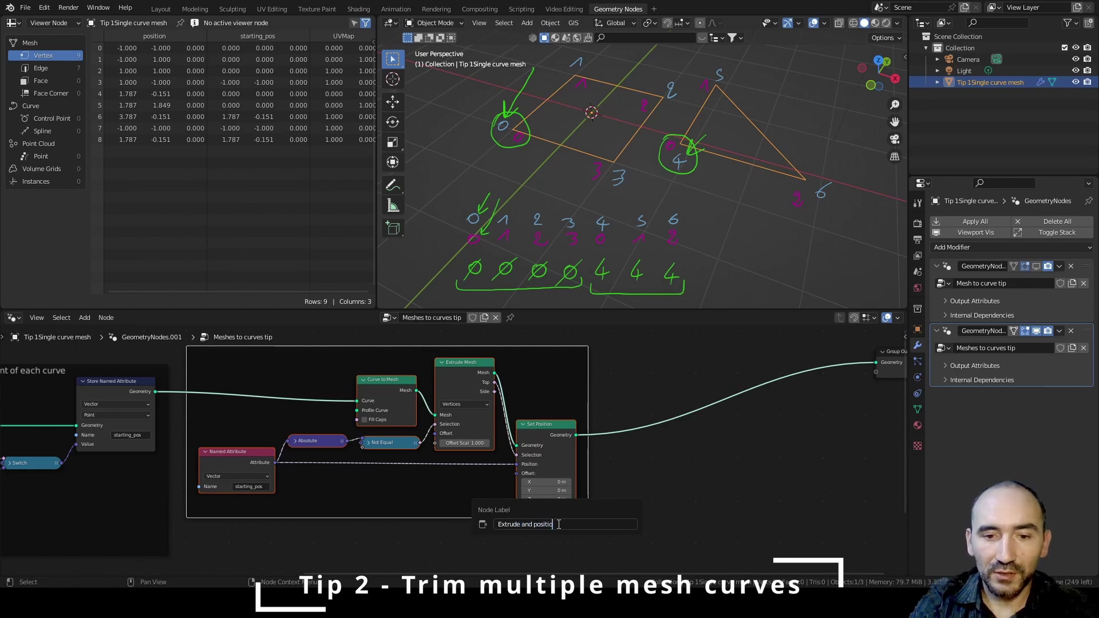
{"action": "type", "text": "n only vertices"}
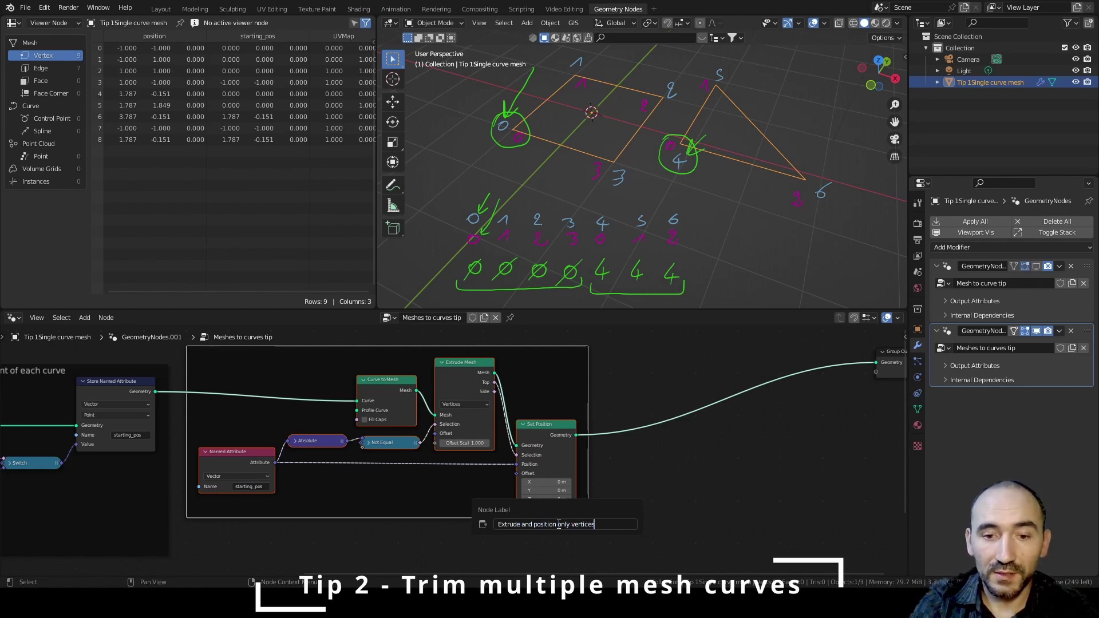
{"action": "type", "text": " that has a d"}
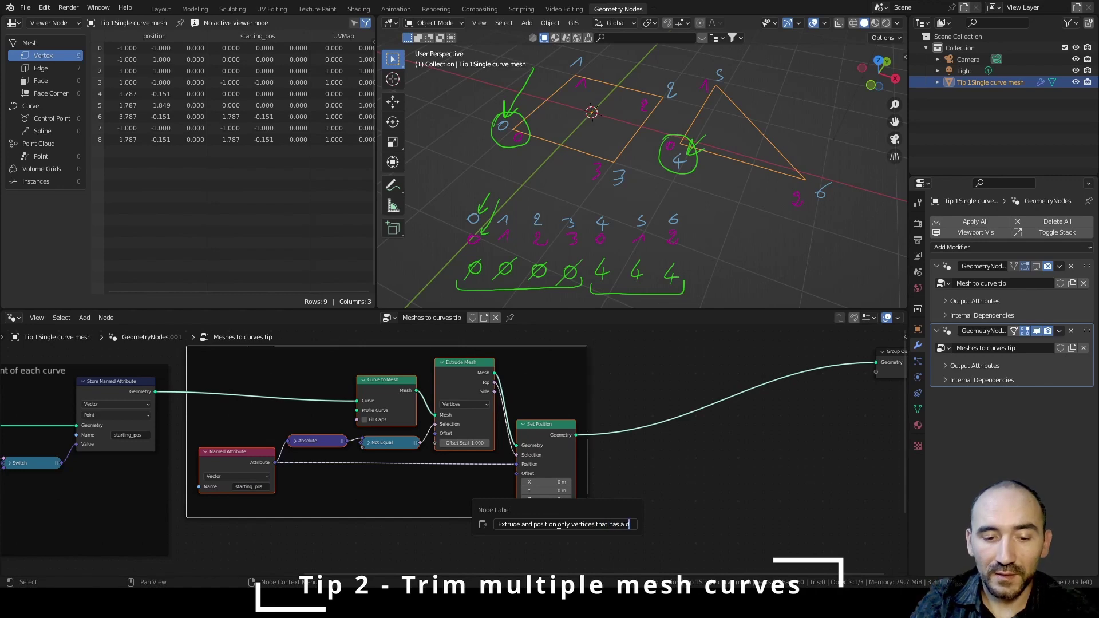
{"action": "type", "text": "est position"}
{"action": "key", "text": "Return"}
Combine all framed nodes between Group Input and Group Output into one node group and return to the parent tree
{"action": "scroll", "coordinate": [558, 504], "scroll_direction": "down", "scroll_amount": 10}
{"action": "middle_click_drag", "start_coordinate": [367, 512], "coordinate": [458, 477]}
{"action": "left_click_drag", "start_coordinate": [179, 427], "coordinate": [142, 426]}
{"action": "left_click_drag", "start_coordinate": [151, 369], "coordinate": [699, 535]}
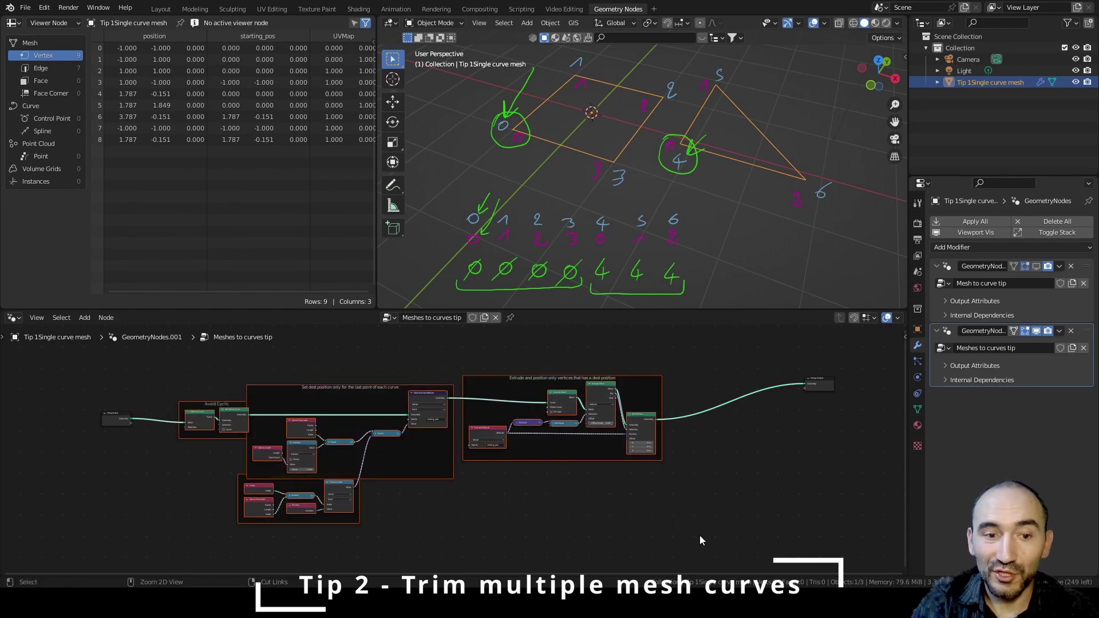
{"action": "key", "text": "ctrl+g"}
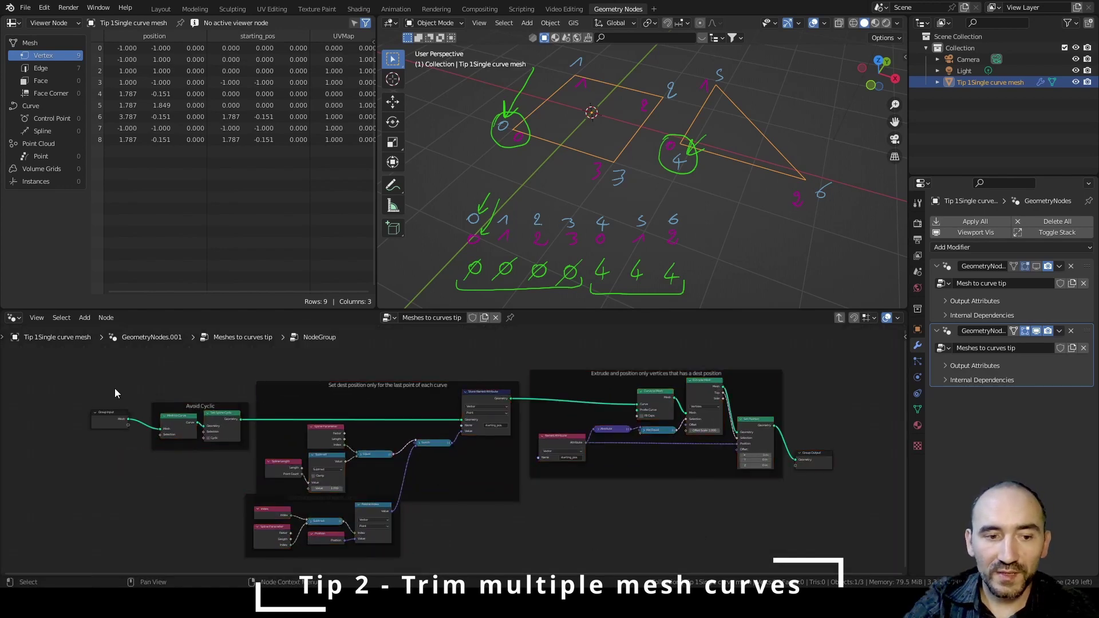
{"action": "key", "text": "Tab"}
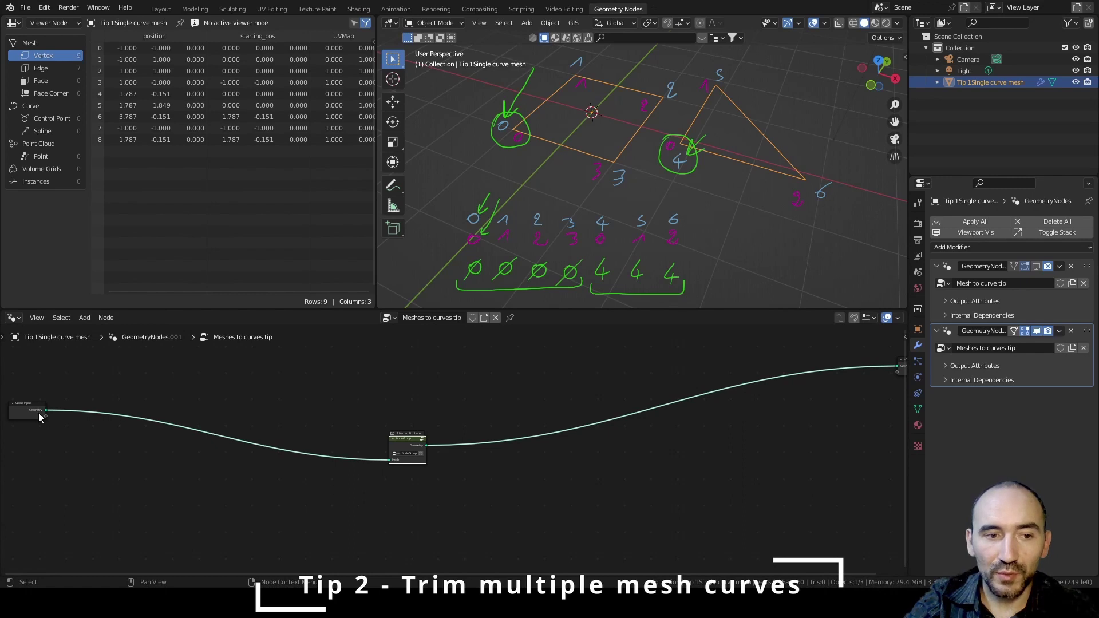
Move the Group Input node right beside the new node group
{"action": "left_click_drag", "start_coordinate": [39, 416], "coordinate": [548, 476]}
{"action": "scroll", "coordinate": [547, 476], "scroll_direction": "up", "scroll_amount": 5}
{"action": "middle_click_drag", "start_coordinate": [626, 442], "coordinate": [517, 461]}
{"action": "scroll", "coordinate": [526, 457], "scroll_direction": "down", "scroll_amount": 6}
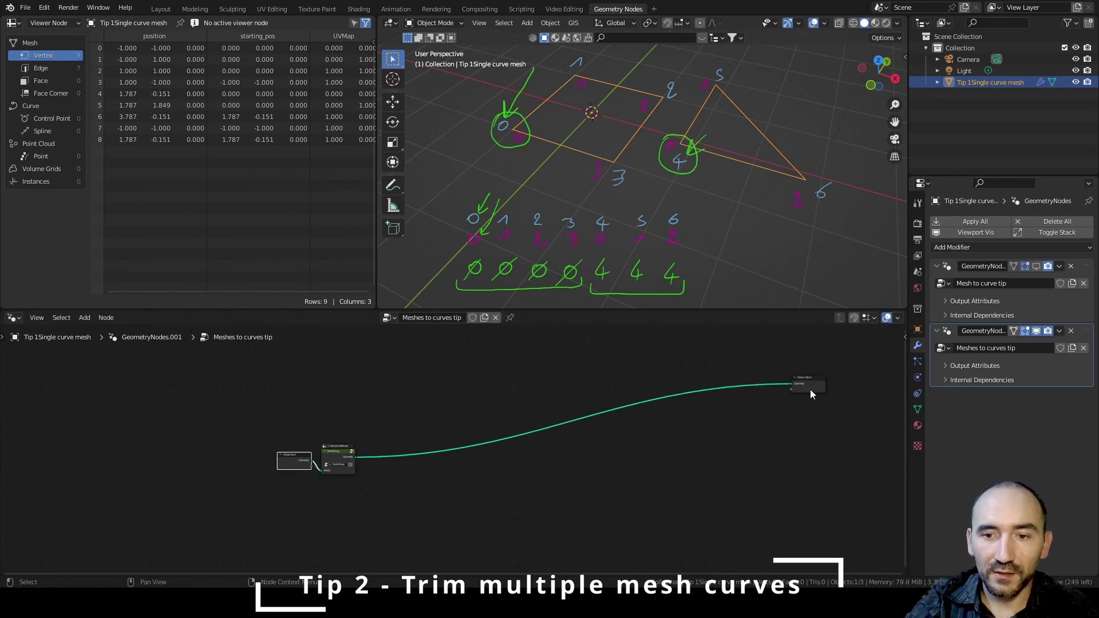
Insert a Trim Curve node between the node group and Group Output
{"action": "key", "text": "shift+a"}
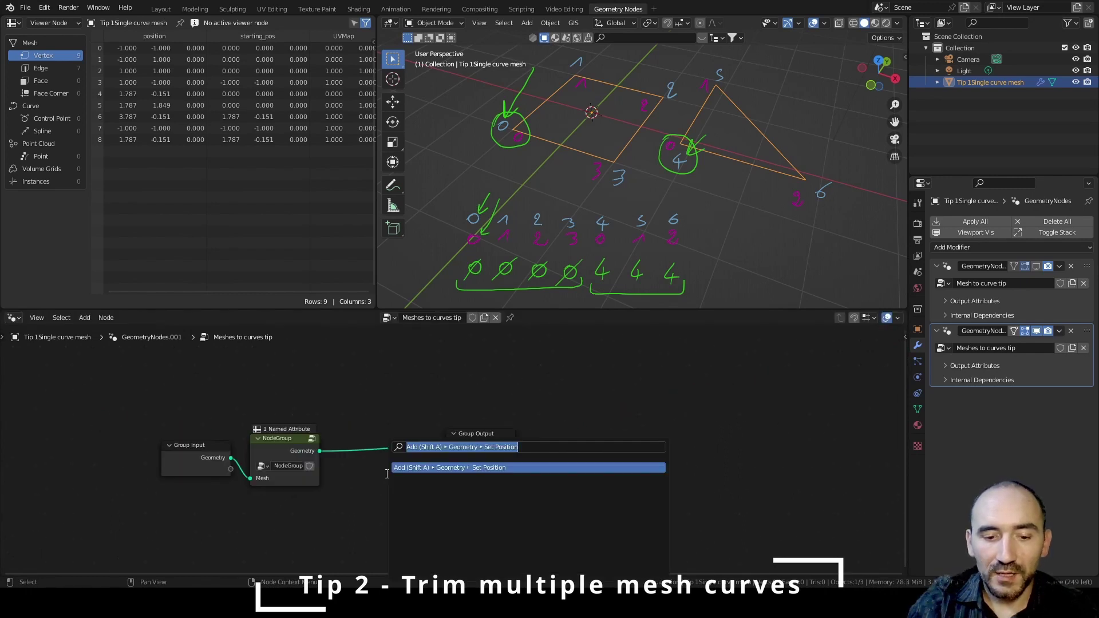
{"action": "type", "text": "trim"}
{"action": "key", "text": "Return"}
{"action": "left_click", "coordinate": [343, 407]}
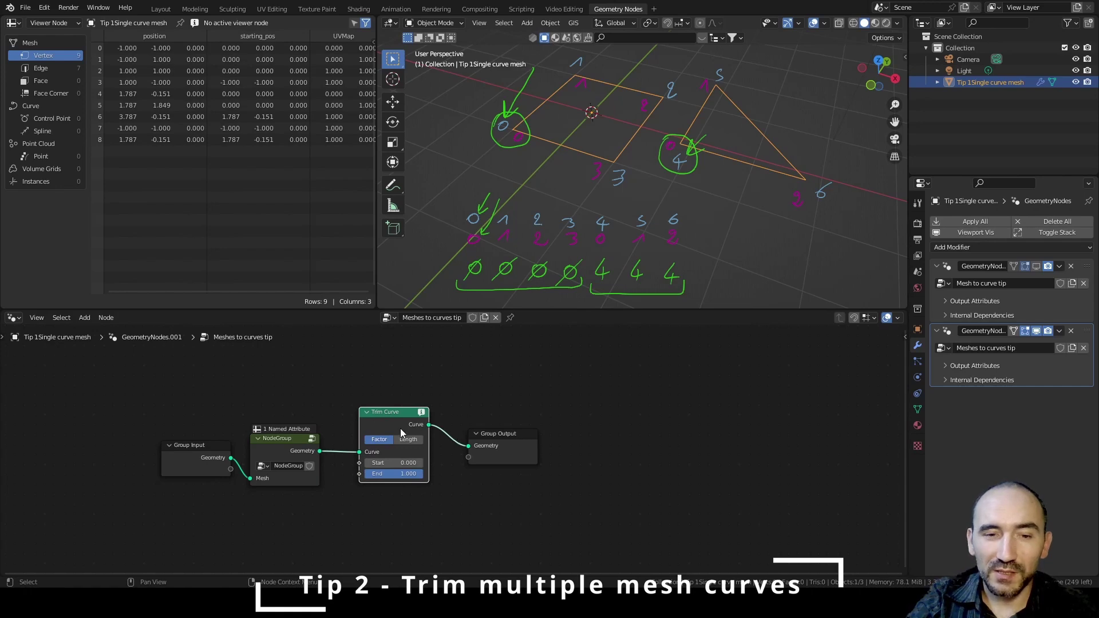
Inside the node group, insert a Mesh to Curve node between Set Position and Group Output, and return to the parent tree
{"action": "left_click", "coordinate": [277, 448]}
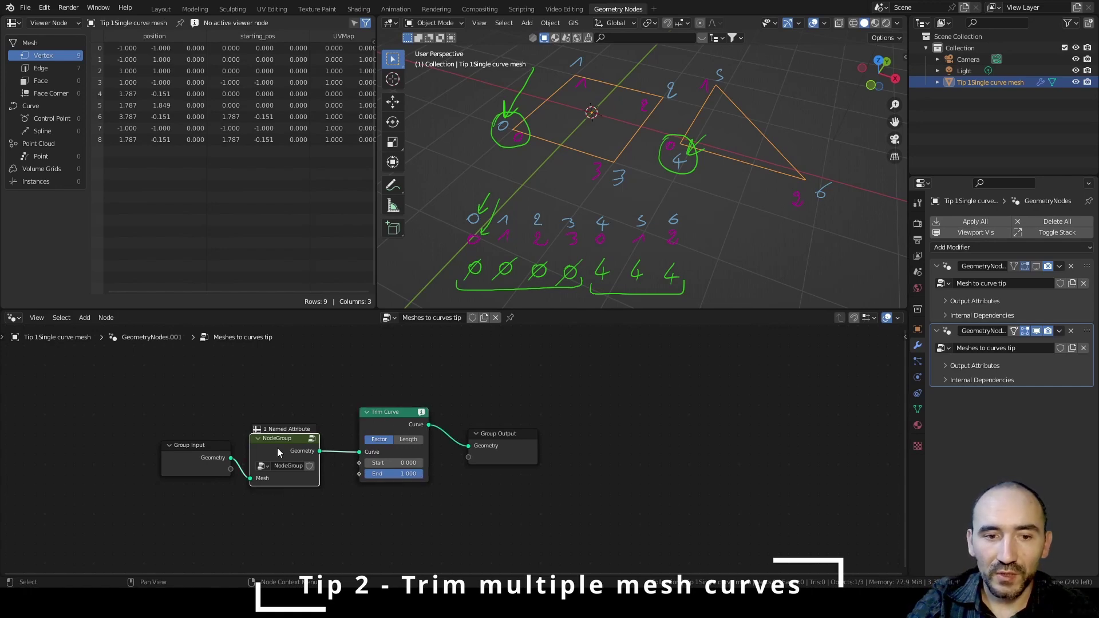
{"action": "key", "text": "Tab"}
{"action": "middle_click_drag", "start_coordinate": [584, 439], "coordinate": [177, 444]}
{"action": "scroll", "coordinate": [339, 446], "scroll_direction": "up", "scroll_amount": 5}
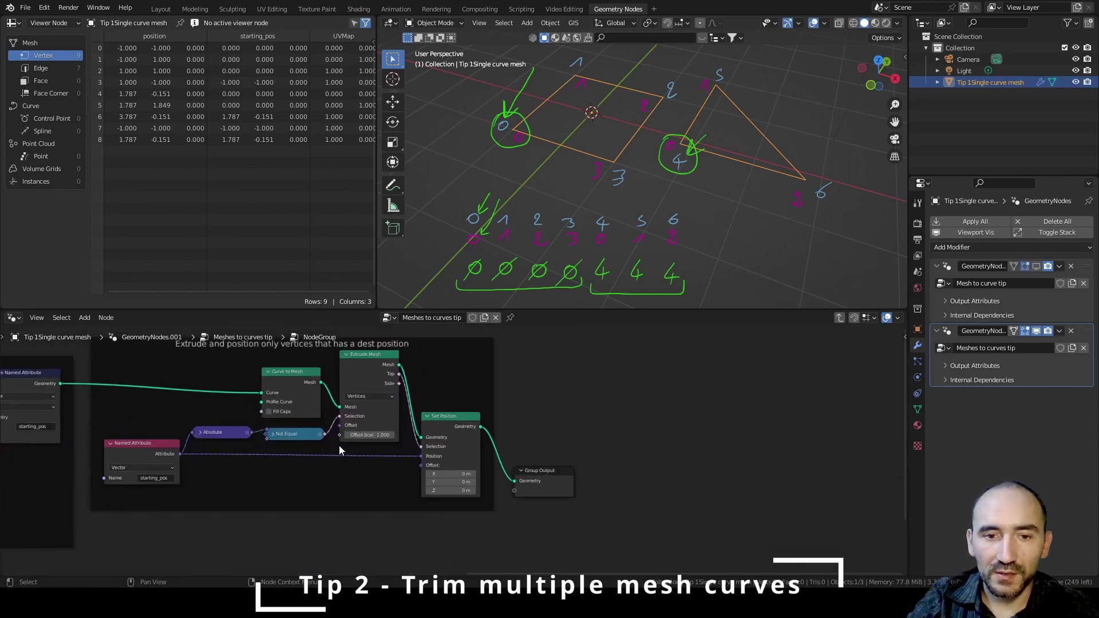
{"action": "left_click_drag", "start_coordinate": [562, 473], "coordinate": [796, 405]}
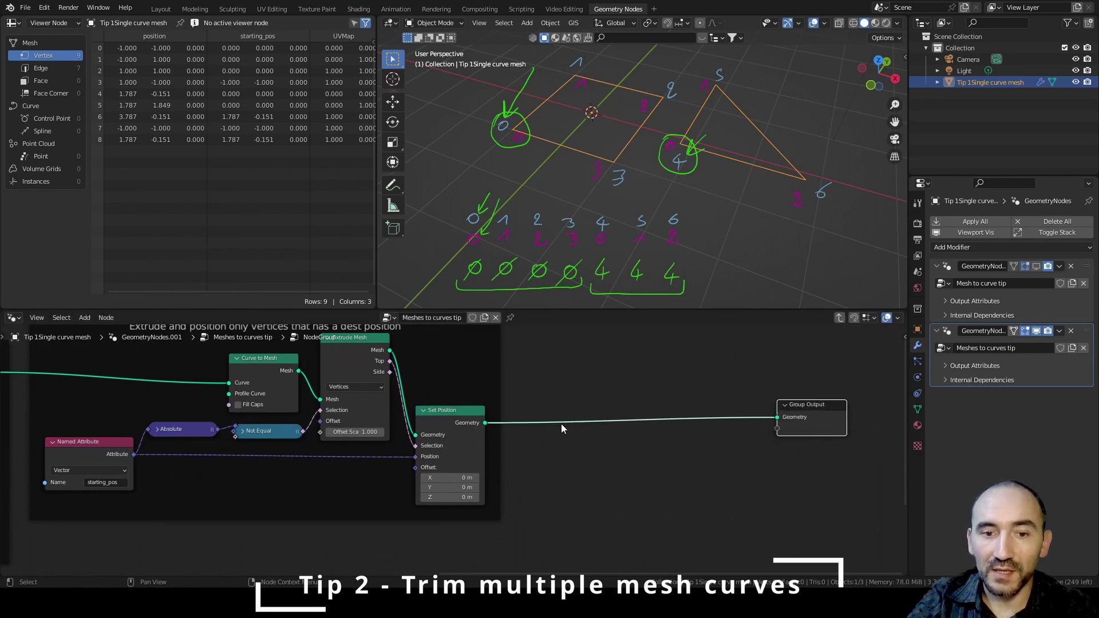
{"action": "middle_click_drag", "start_coordinate": [561, 423], "coordinate": [262, 448]}
{"action": "left_click", "coordinate": [321, 377]}
{"action": "key", "text": "F3"}
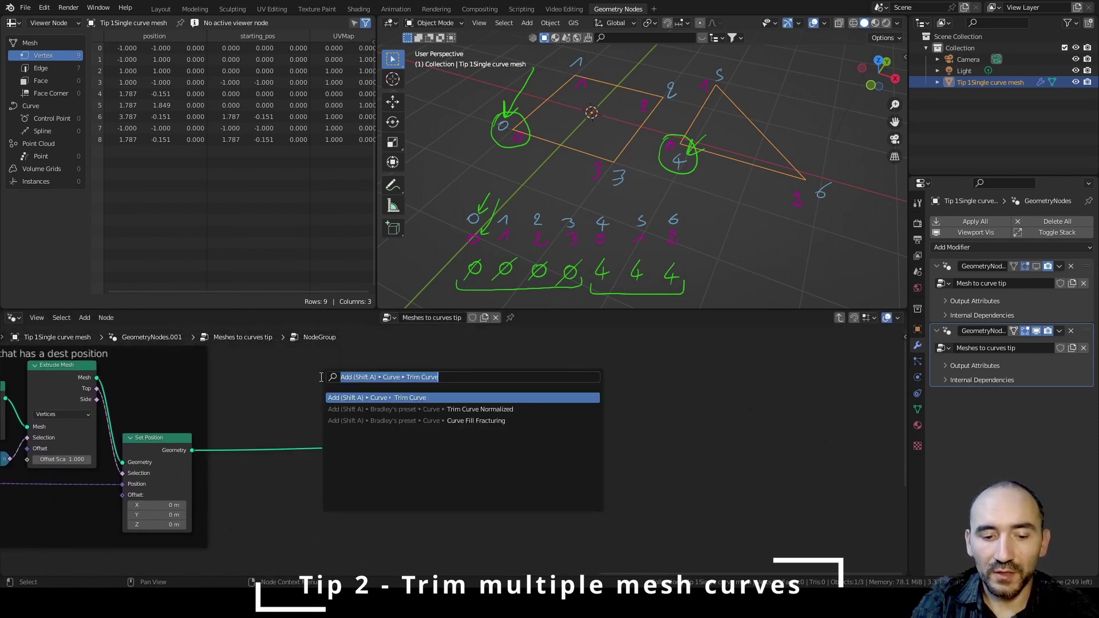
{"action": "type", "text": "mesh to curv"}
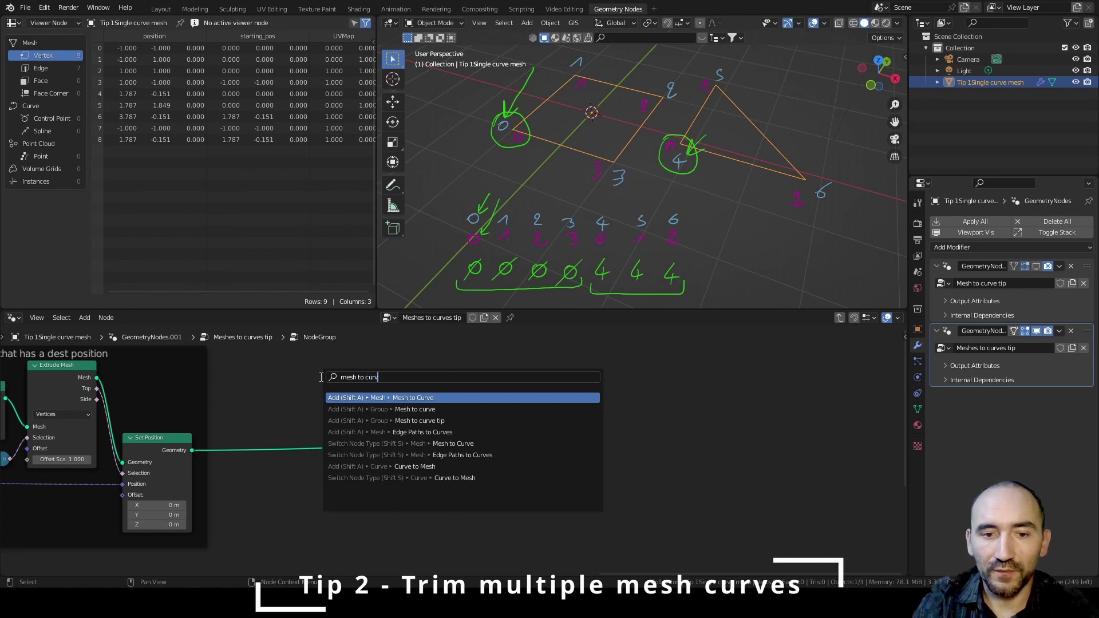
{"action": "key", "text": "Return"}
{"action": "left_click", "coordinate": [232, 422]}
{"action": "key", "text": "Tab"}
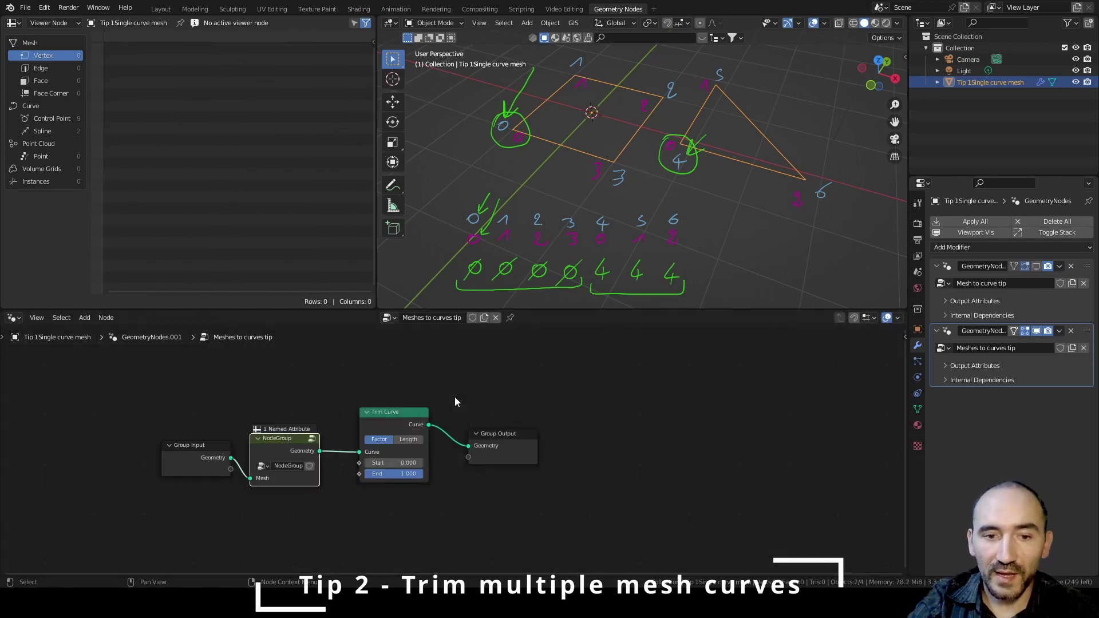
Adjust the Trim Curve node's placement beside the node group and set its End factor to 0.967
{"action": "scroll", "coordinate": [450, 437], "scroll_direction": "up", "scroll_amount": 4}
{"action": "middle_click_drag", "start_coordinate": [366, 413], "coordinate": [444, 408]}
{"action": "left_click_drag", "start_coordinate": [458, 404], "coordinate": [427, 406]}
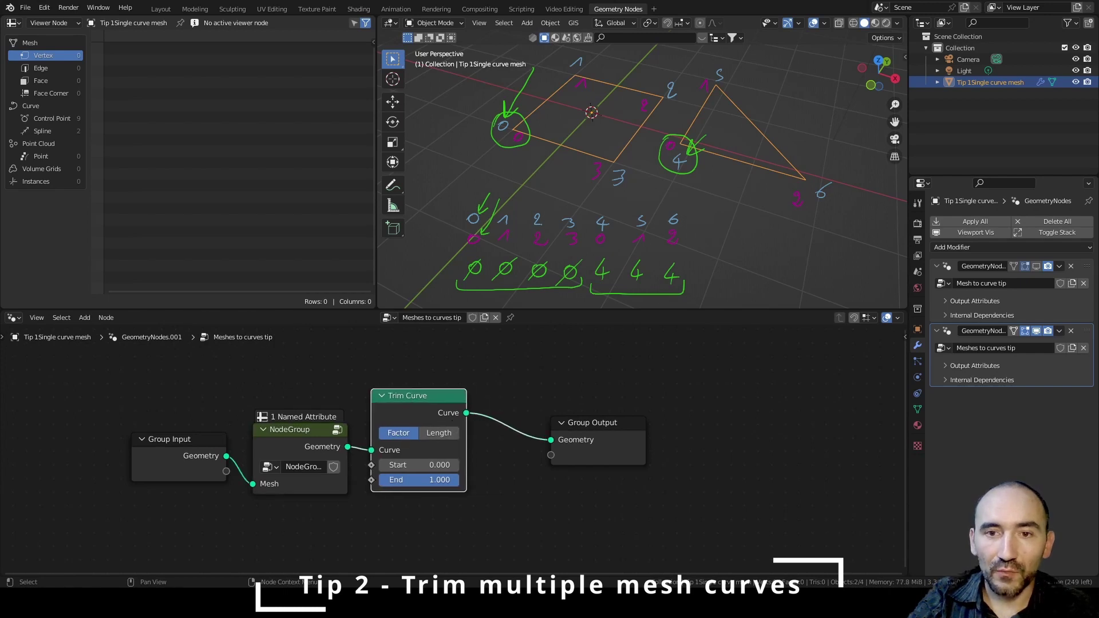
{"action": "mouse_move", "coordinate": [446, 480]}
{"action": "left_mouse_down"}
{"action": "mouse_move", "coordinate": [411, 480]}
{"action": "mouse_move", "coordinate": [444, 479]}
{"action": "left_mouse_up"}
Remove the annotation data block from the 3D viewport so all handwritten notes are cleared
{"action": "key", "text": "n"}
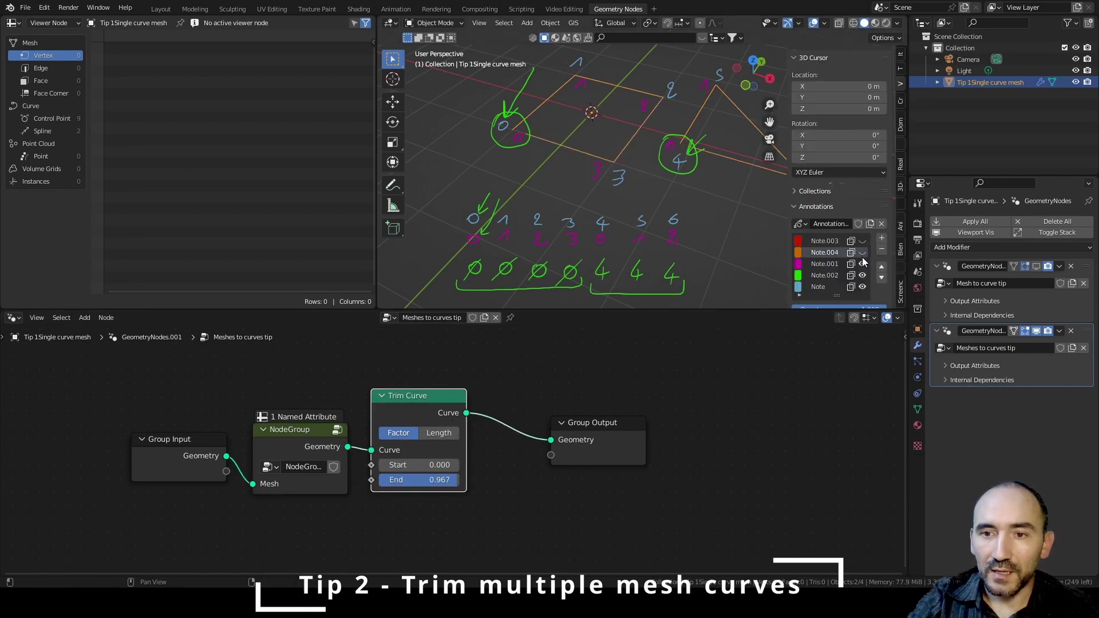
{"action": "left_click", "coordinate": [881, 224]}
{"action": "key", "text": "n"}
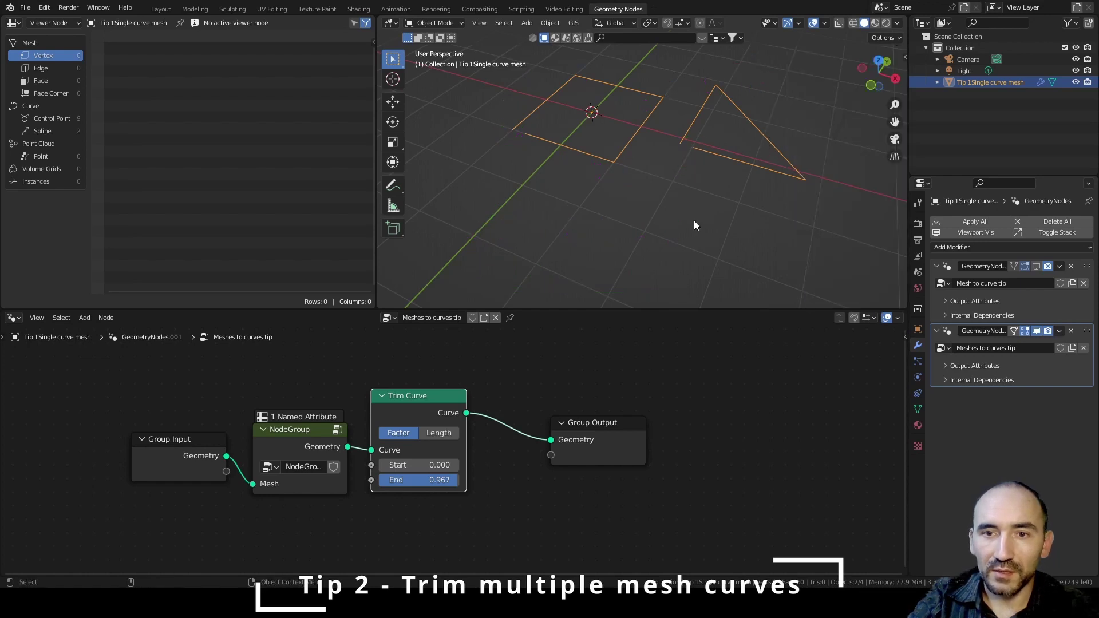
Adjust the Trim Curve End factor to 0.942 and move Group Output farther away from the Trim Curve node
{"action": "mouse_move", "coordinate": [446, 479]}
{"action": "left_mouse_down"}
{"action": "mouse_move", "coordinate": [378, 480]}
{"action": "mouse_move", "coordinate": [454, 480]}
{"action": "left_mouse_up"}
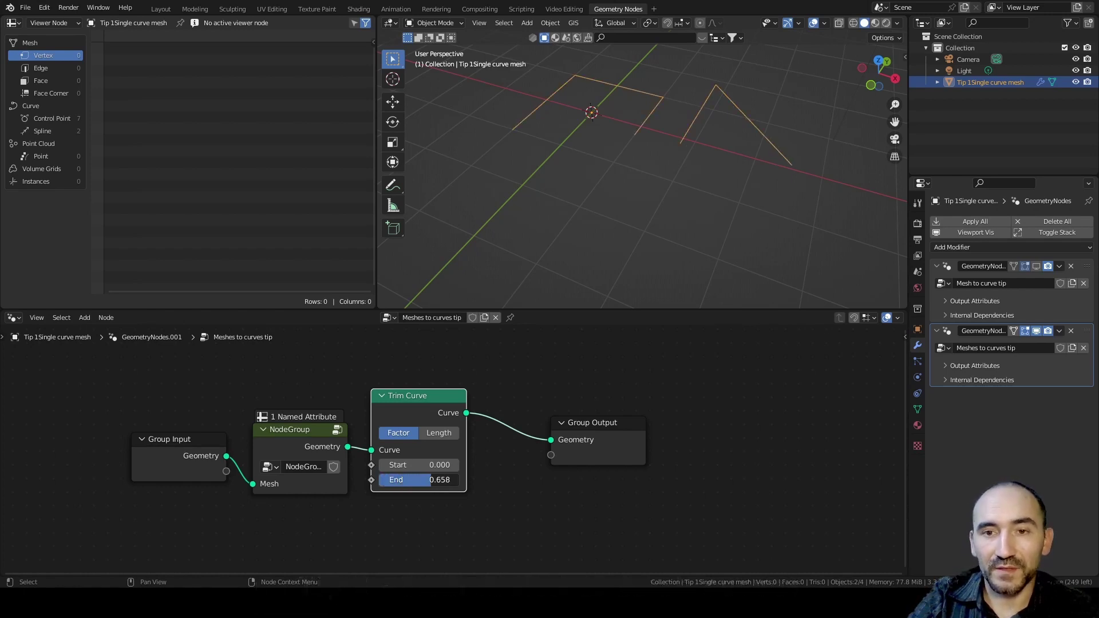
{"action": "scroll", "coordinate": [552, 471], "scroll_direction": "down", "scroll_amount": 2}
{"action": "middle_click_drag", "start_coordinate": [552, 470], "coordinate": [410, 430]}
{"action": "left_click_drag", "start_coordinate": [426, 392], "coordinate": [767, 383]}
{"action": "middle_click_drag", "start_coordinate": [401, 442], "coordinate": [452, 421]}
{"action": "left_click", "coordinate": [451, 421]}
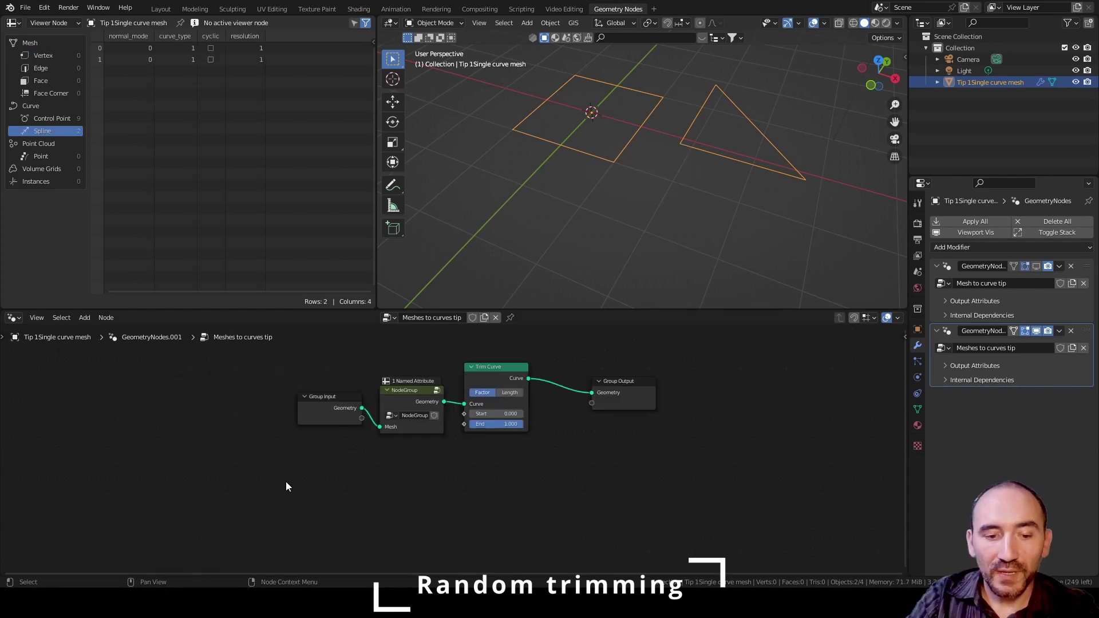
Add an Index node below Group Input
{"action": "key", "text": "F3"}
{"action": "type", "text": "inde"}
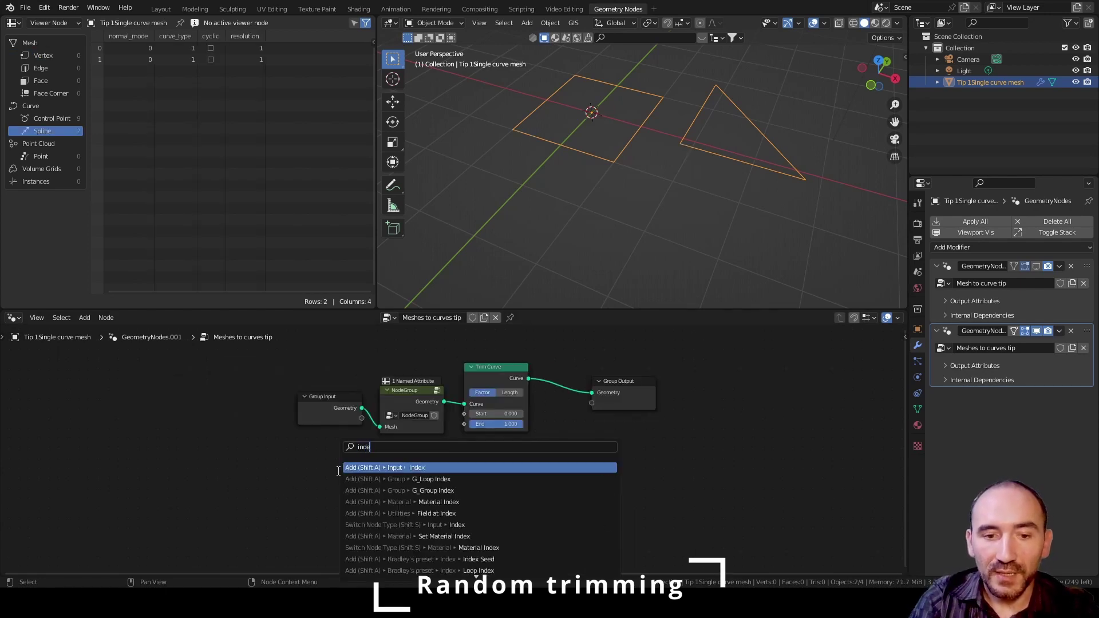
{"action": "key", "text": "Return"}
{"action": "left_click", "coordinate": [296, 459]}
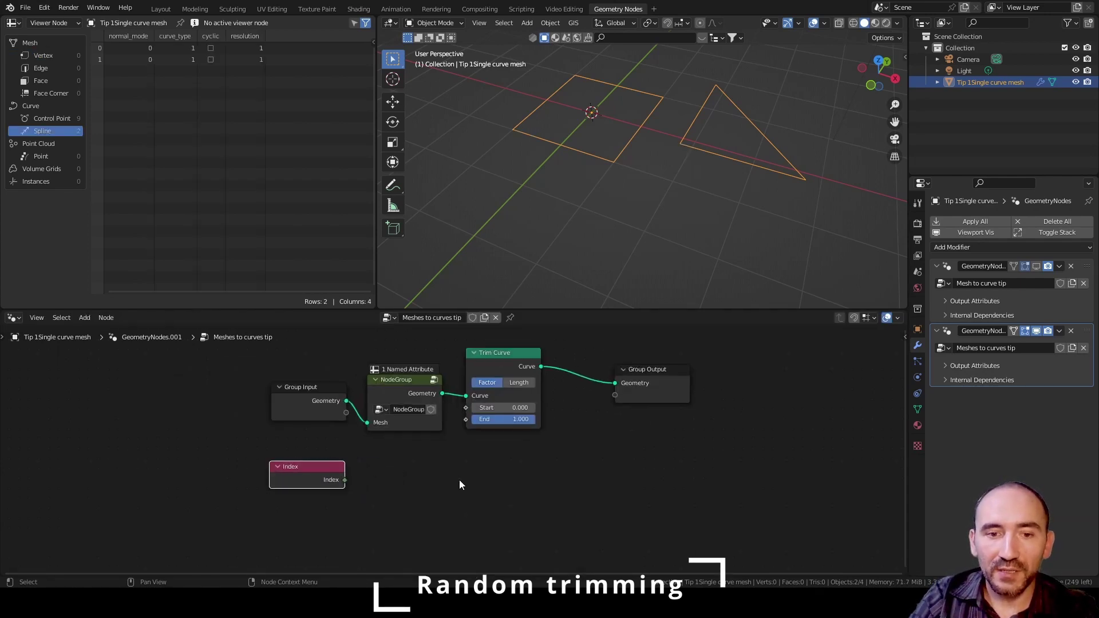
Add an Interpolate Domain node below the node group and place the Index node beside its input
{"action": "scroll", "coordinate": [459, 479], "scroll_direction": "up", "scroll_amount": 2}
{"action": "key", "text": "F3"}
{"action": "type", "text": "interp"}
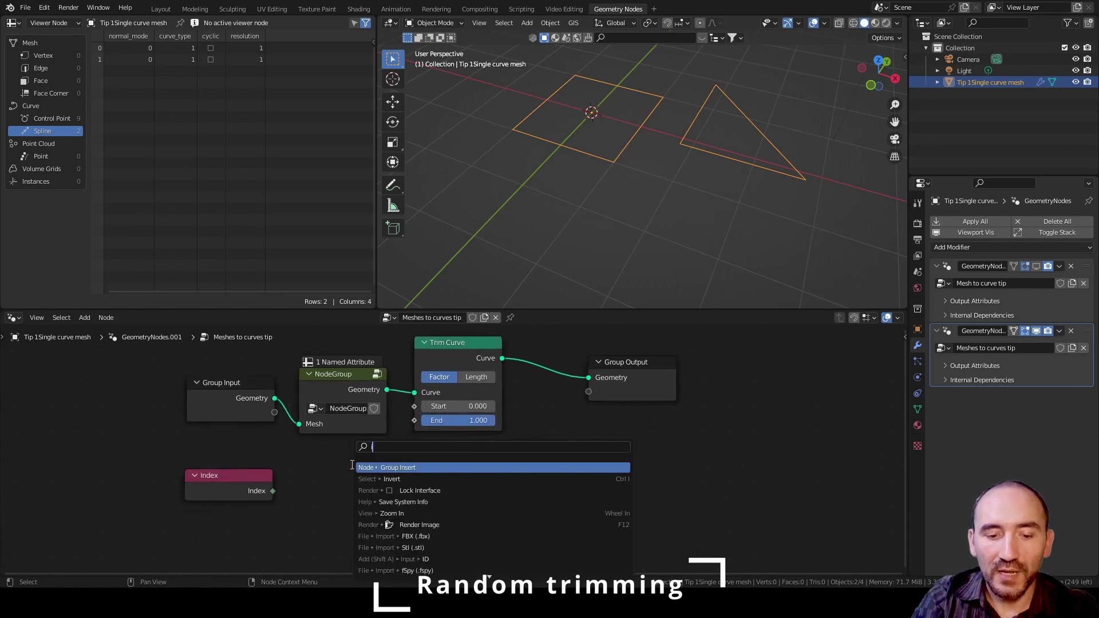
{"action": "key", "text": "Return"}
{"action": "left_click_drag", "start_coordinate": [251, 483], "coordinate": [226, 506]}
Set Interpolate Domain to Integer on the Spline domain and feed the Index output into its Value
{"action": "left_click", "coordinate": [337, 489]}
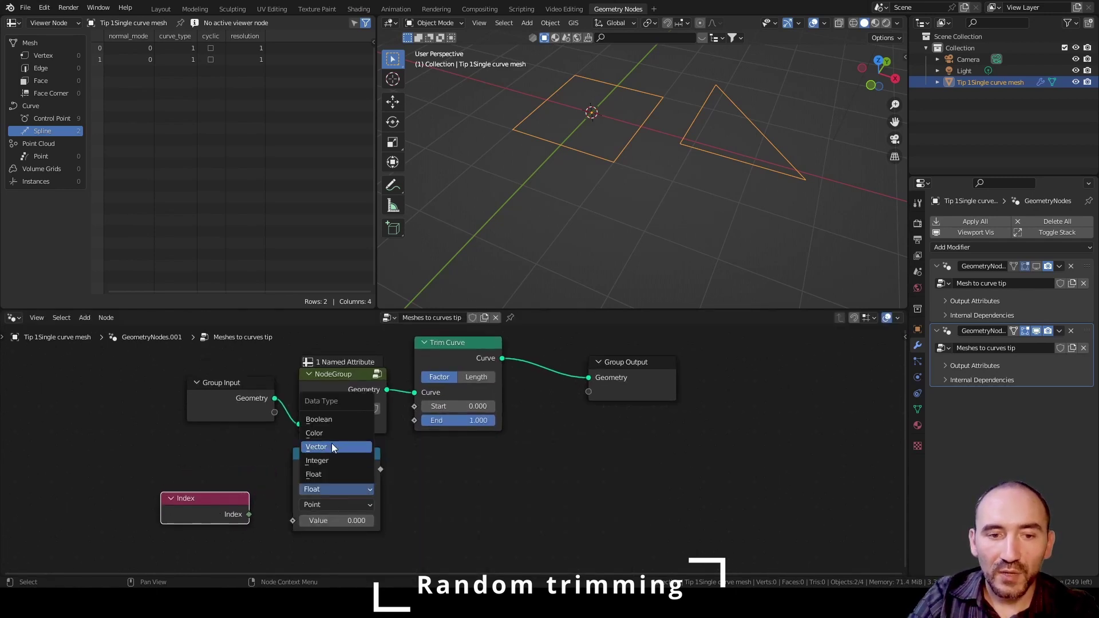
{"action": "left_click", "coordinate": [334, 462]}
{"action": "left_click_drag", "start_coordinate": [278, 521], "coordinate": [292, 520]}
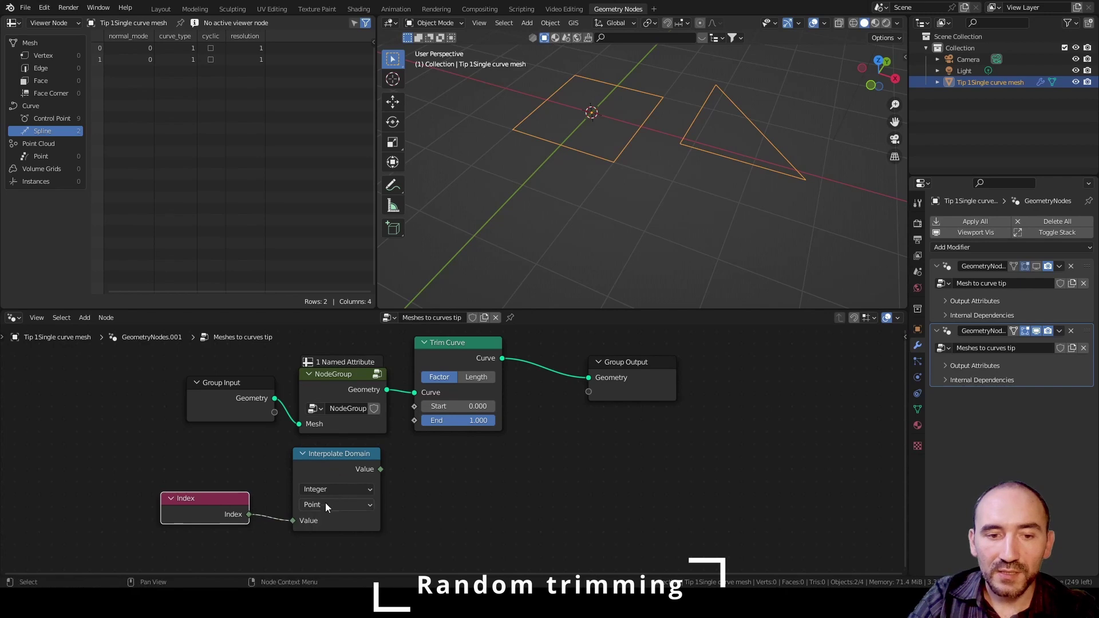
{"action": "left_click", "coordinate": [330, 503]}
{"action": "left_click", "coordinate": [337, 438]}
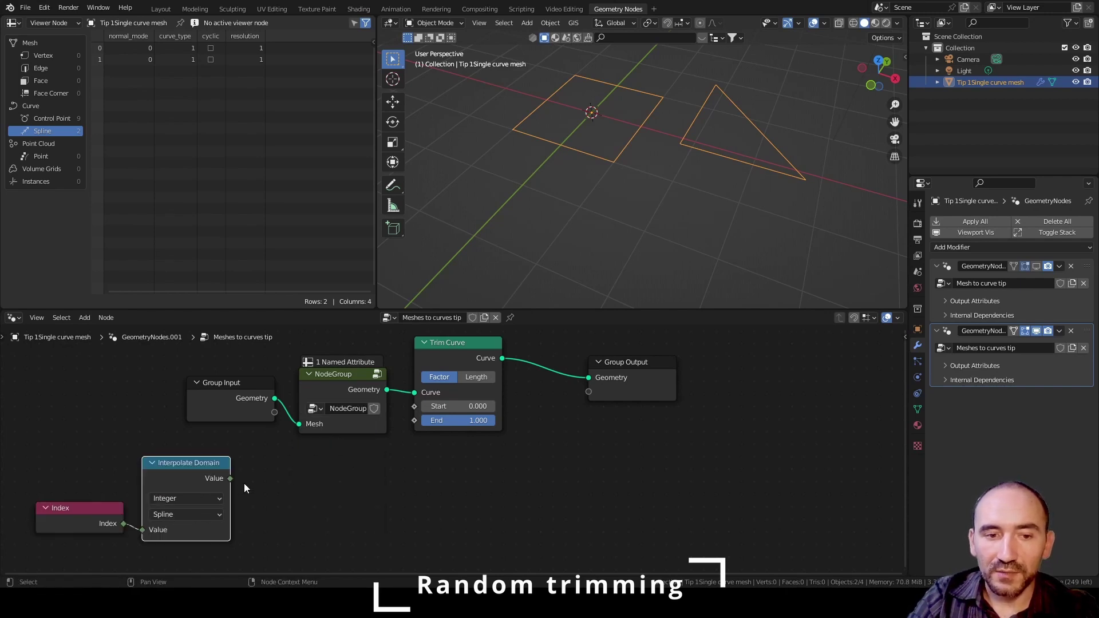
Try driving the Trim Curve End directly with the Interpolate Domain value, and cut that link again
{"action": "left_click_drag", "start_coordinate": [230, 479], "coordinate": [382, 482]}
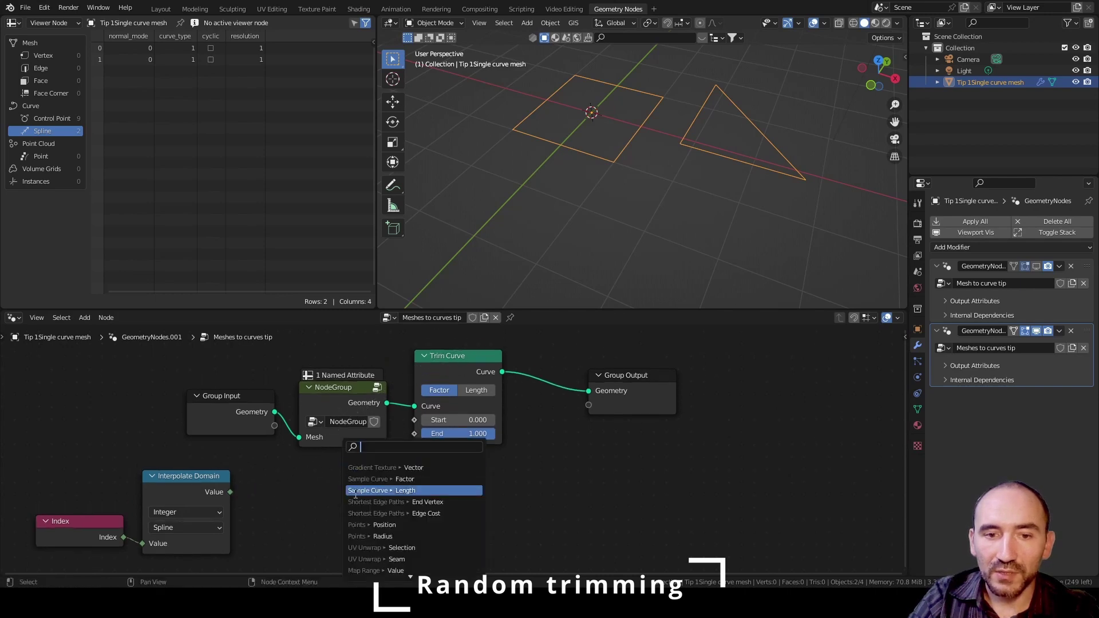
{"action": "left_click", "coordinate": [457, 373]}
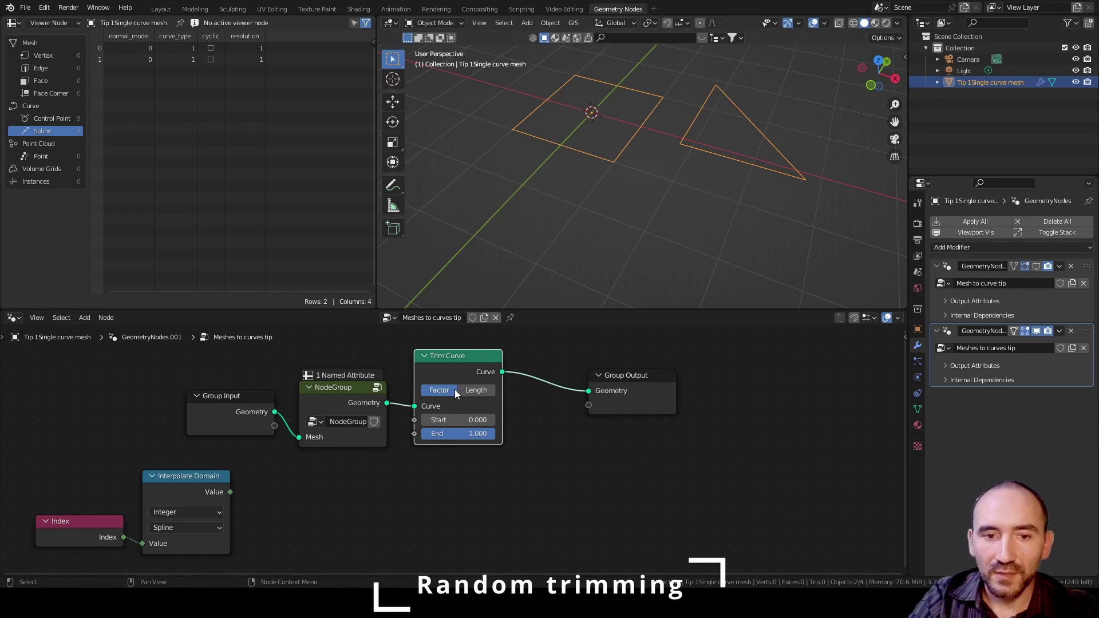
{"action": "left_click_drag", "start_coordinate": [230, 492], "coordinate": [422, 435]}
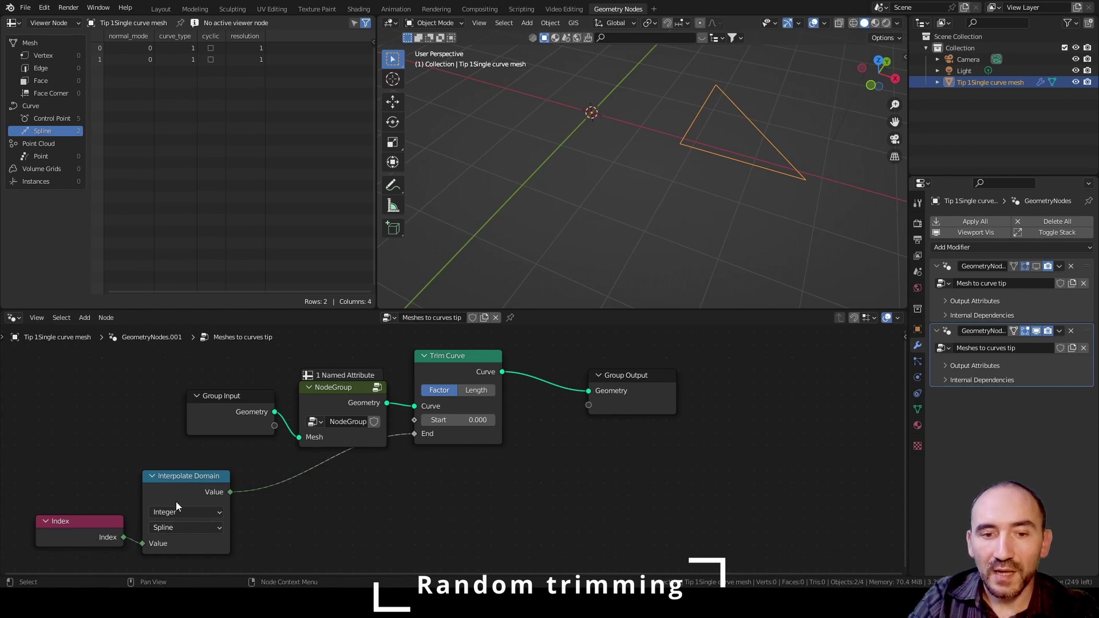
{"action": "left_click_drag", "start_coordinate": [101, 535], "coordinate": [93, 545]}
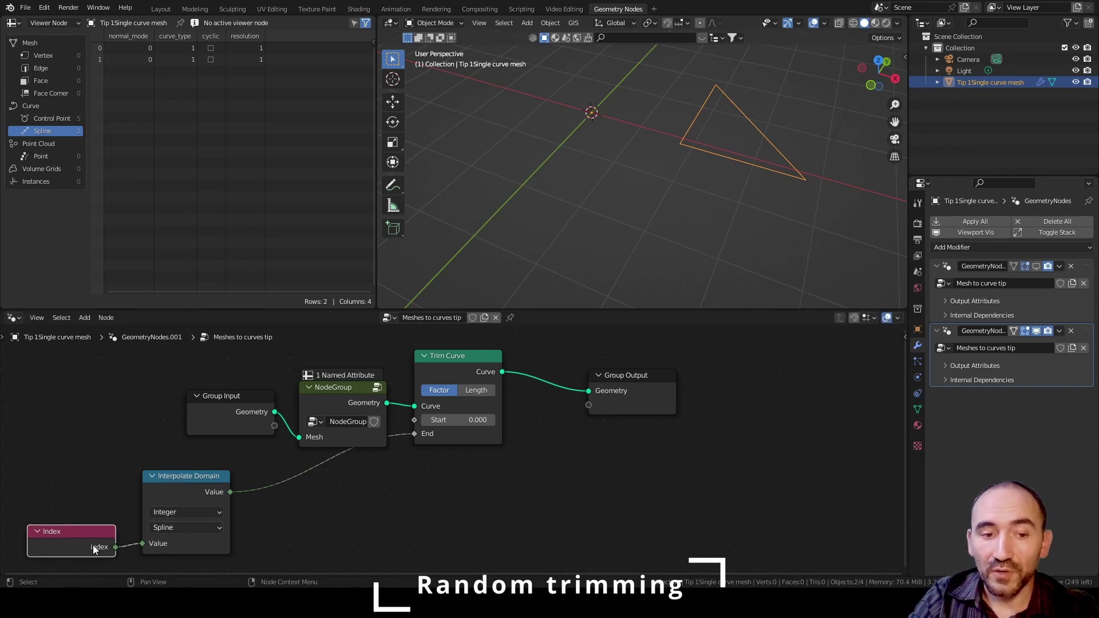
{"action": "left_click_drag", "start_coordinate": [416, 417], "coordinate": [414, 454]}
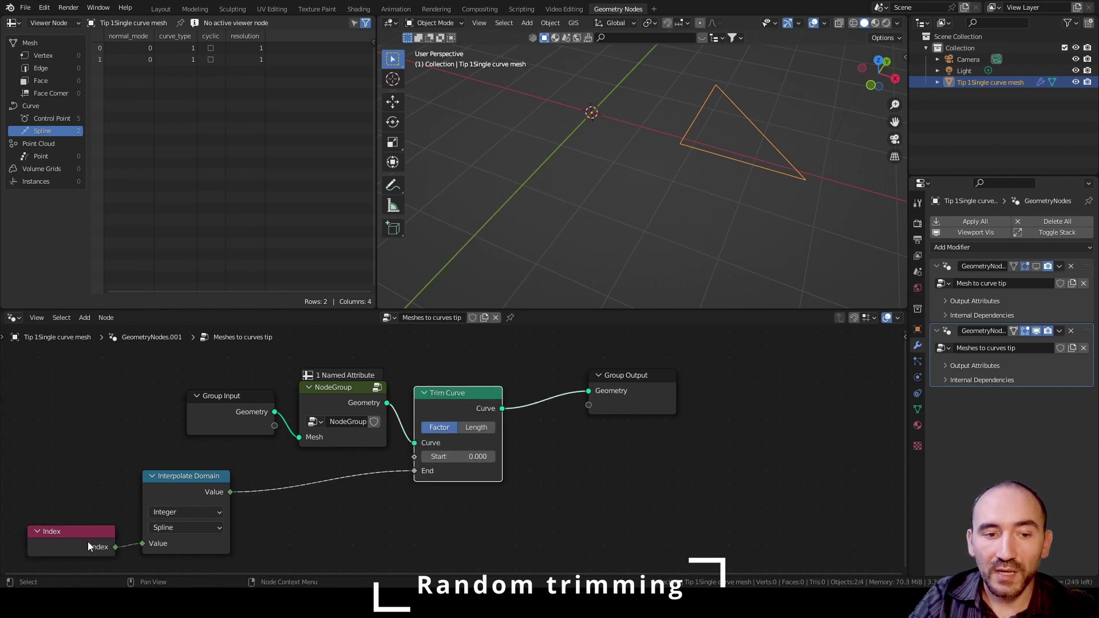
{"action": "left_click_drag", "start_coordinate": [88, 541], "coordinate": [90, 537]}
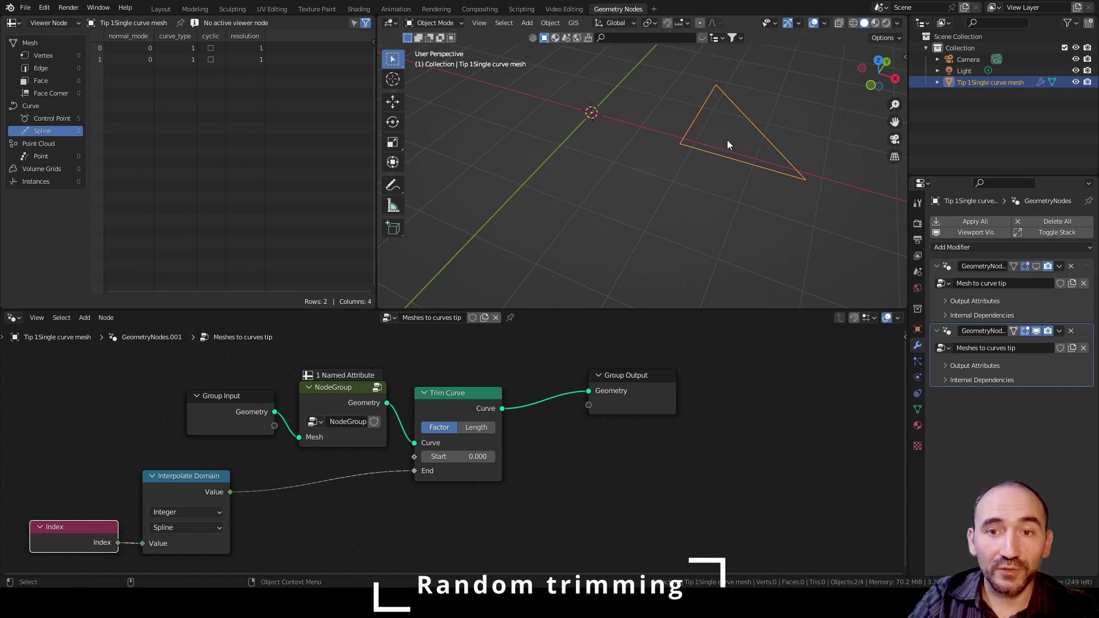
{"action": "right_click_drag", "start_coordinate": [307, 461], "coordinate": [306, 510], "text": "ctrl"}
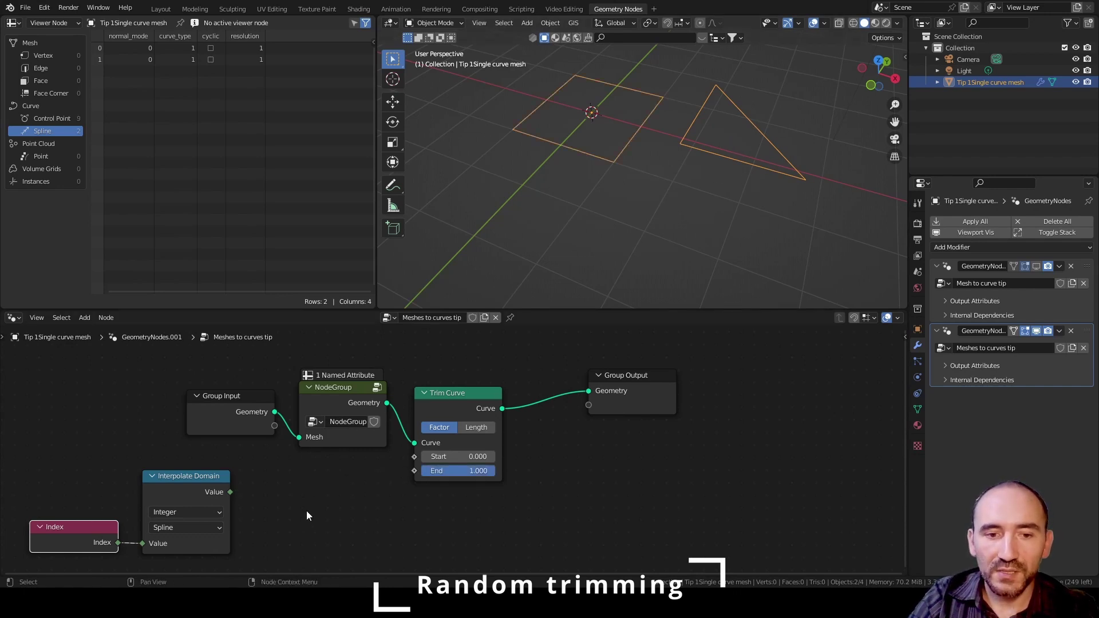
Add a Random Value node between Interpolate Domain and Trim Curve
{"action": "key", "text": "F3"}
{"action": "type", "text": "random"}
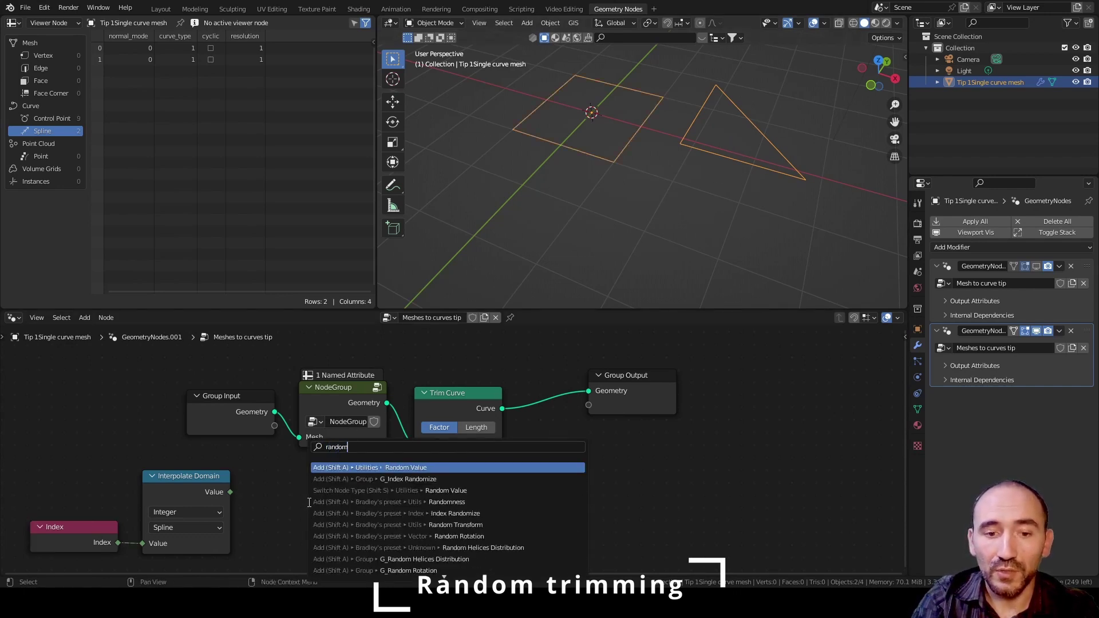
{"action": "key", "text": "Return"}
{"action": "left_click", "coordinate": [302, 456]}
{"action": "middle_click_drag", "start_coordinate": [345, 550], "coordinate": [344, 522]}
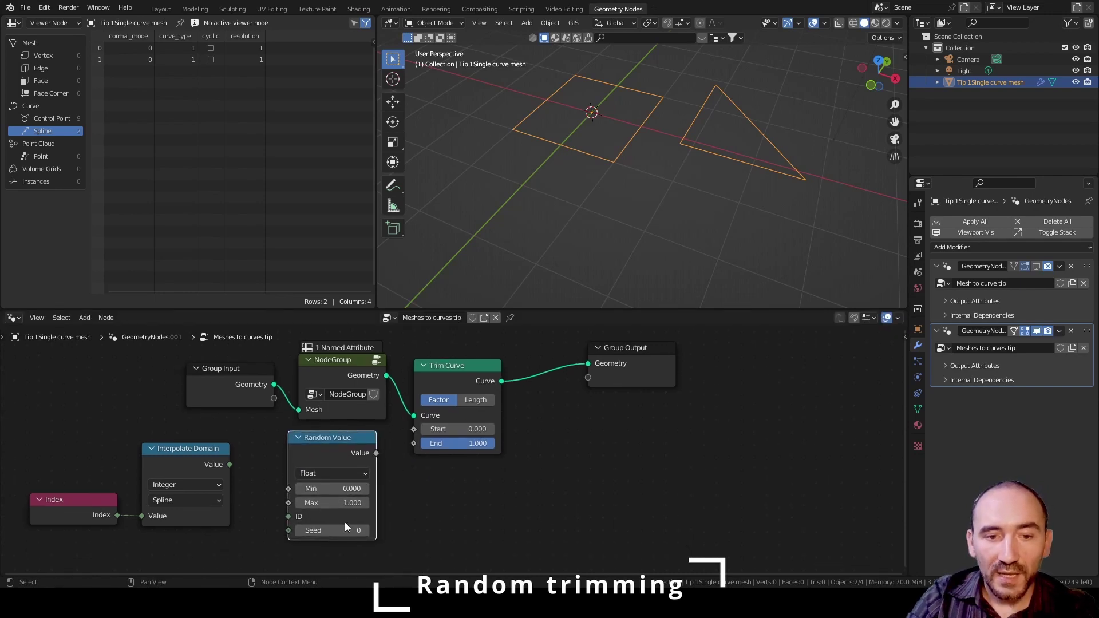
Wire the Interpolate Domain value through Random Value's Seed to the Trim Curve End, with the random Max at 1.640
{"action": "left_click_drag", "start_coordinate": [231, 465], "coordinate": [288, 531]}
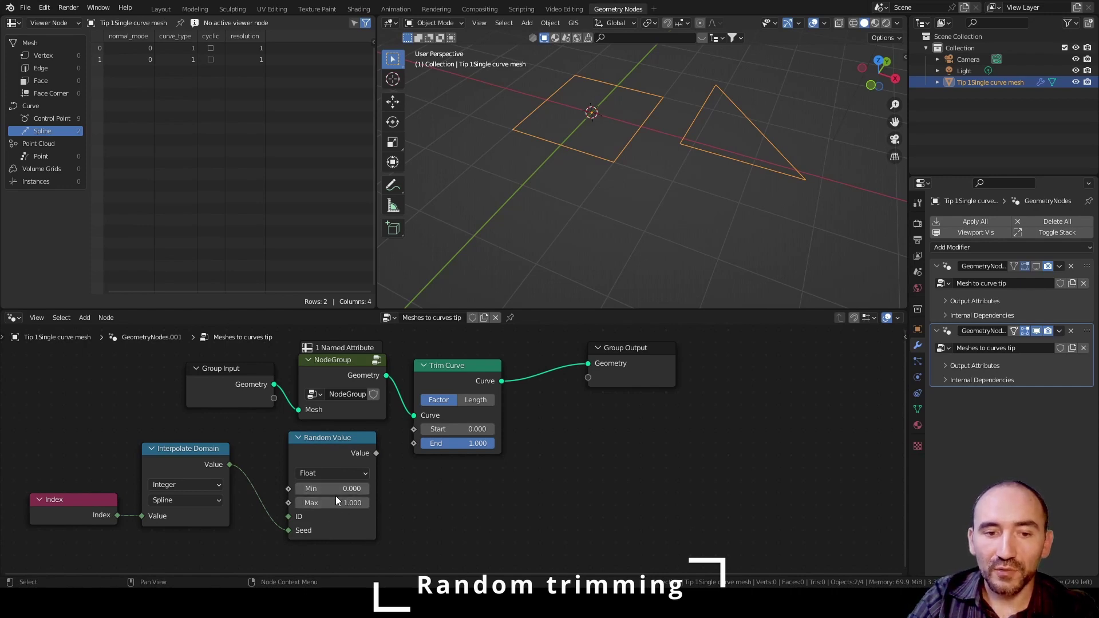
{"action": "left_click_drag", "start_coordinate": [376, 453], "coordinate": [412, 443]}
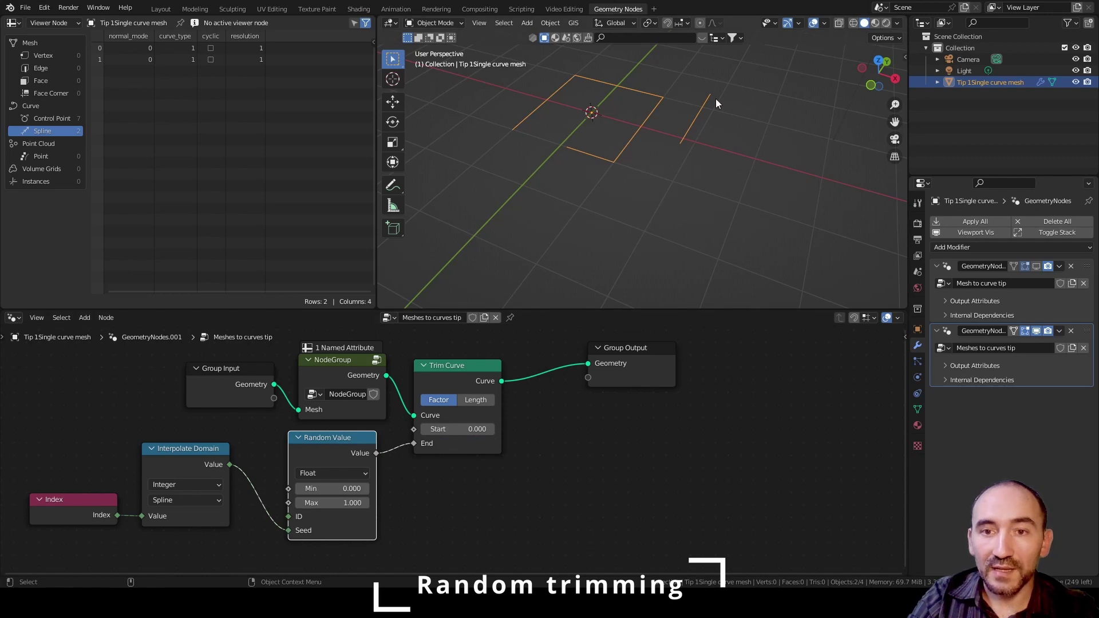
{"action": "mouse_move", "coordinate": [328, 503]}
{"action": "left_mouse_down"}
{"action": "mouse_move", "coordinate": [379, 503]}
{"action": "mouse_move", "coordinate": [292, 503]}
{"action": "mouse_move", "coordinate": [338, 502]}
{"action": "mouse_move", "coordinate": [320, 503]}
{"action": "left_mouse_up"}
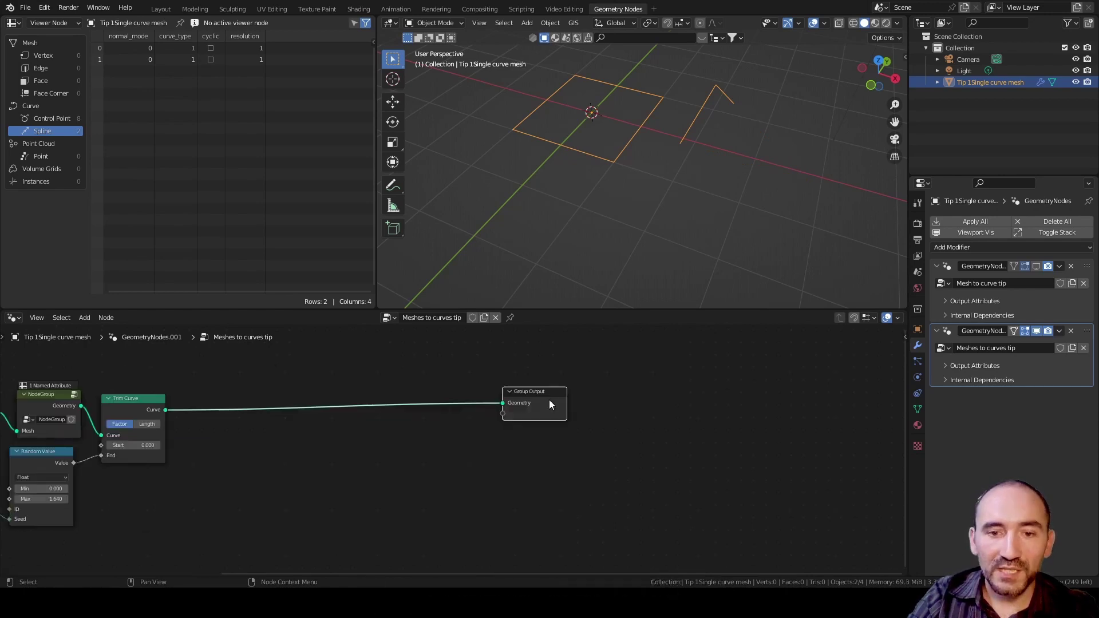
Make room in the node tree by moving Group Output far from Trim Curve and the Index and Interpolate Domain nodes below Random Value
{"action": "left_click_drag", "start_coordinate": [549, 401], "coordinate": [647, 404]}
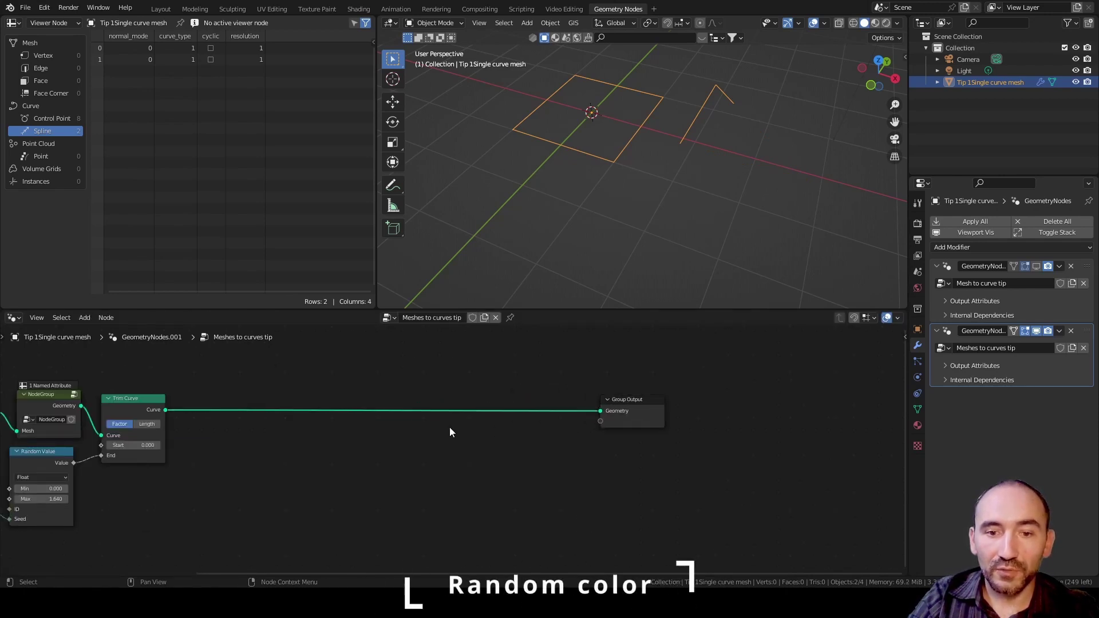
{"action": "middle_click_drag", "start_coordinate": [314, 441], "coordinate": [451, 405]}
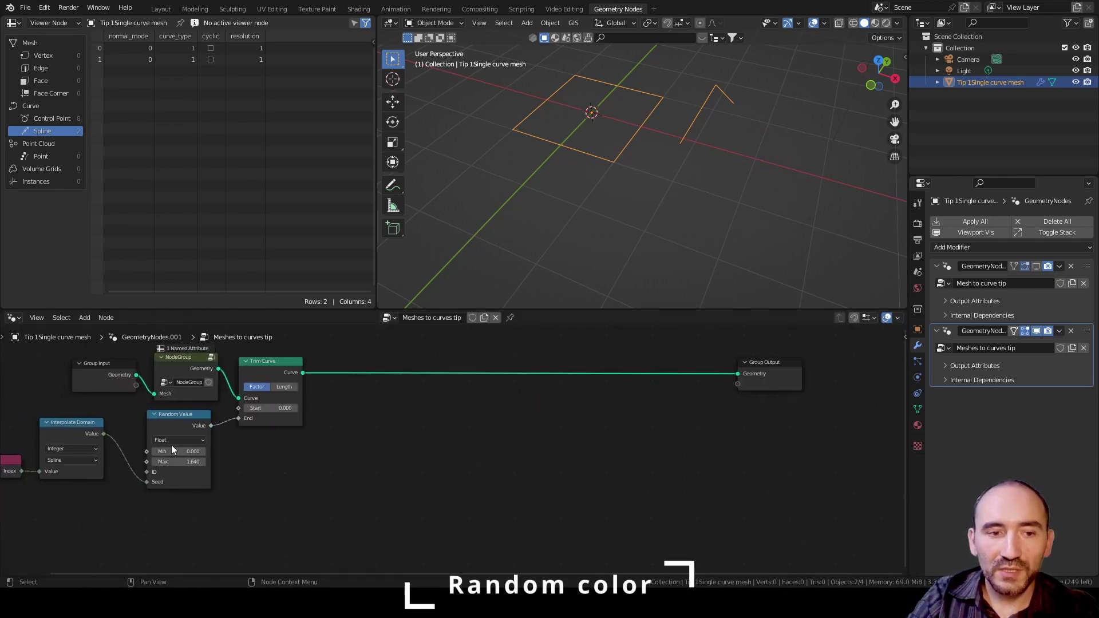
{"action": "middle_click_drag", "start_coordinate": [171, 445], "coordinate": [276, 389]}
{"action": "left_click_drag", "start_coordinate": [107, 442], "coordinate": [189, 395]}
{"action": "key", "text": "g"}
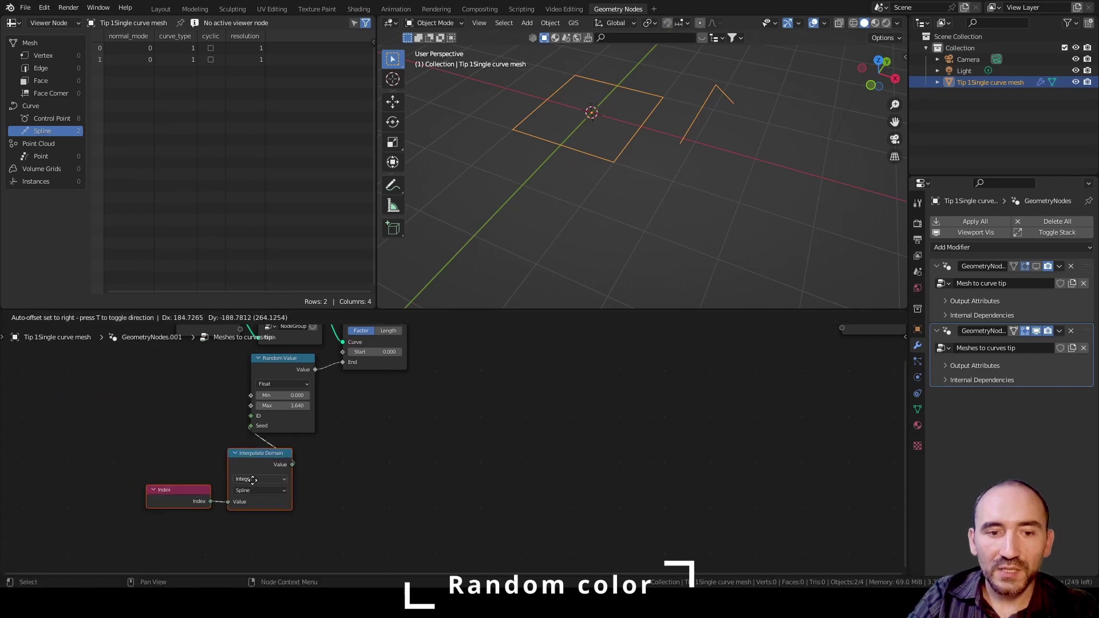
{"action": "left_click_drag", "start_coordinate": [252, 480], "coordinate": [192, 472]}
{"action": "scroll", "coordinate": [151, 444], "scroll_direction": "up", "scroll_amount": 1}
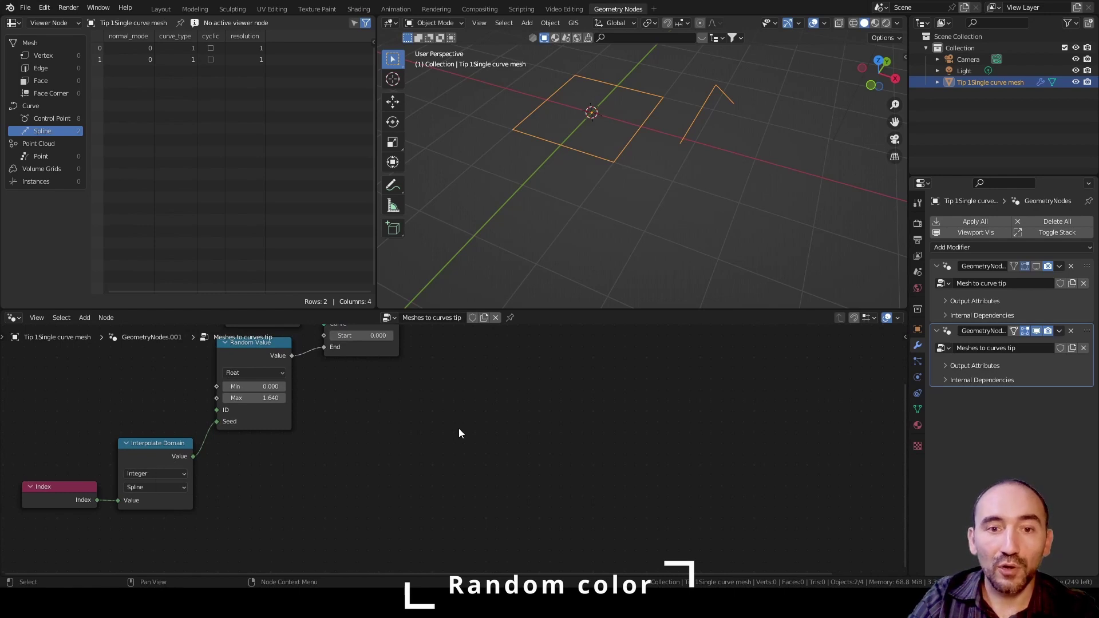
{"action": "middle_click_drag", "start_coordinate": [504, 406], "coordinate": [487, 408]}
{"action": "scroll", "coordinate": [415, 451], "scroll_direction": "down", "scroll_amount": 2}
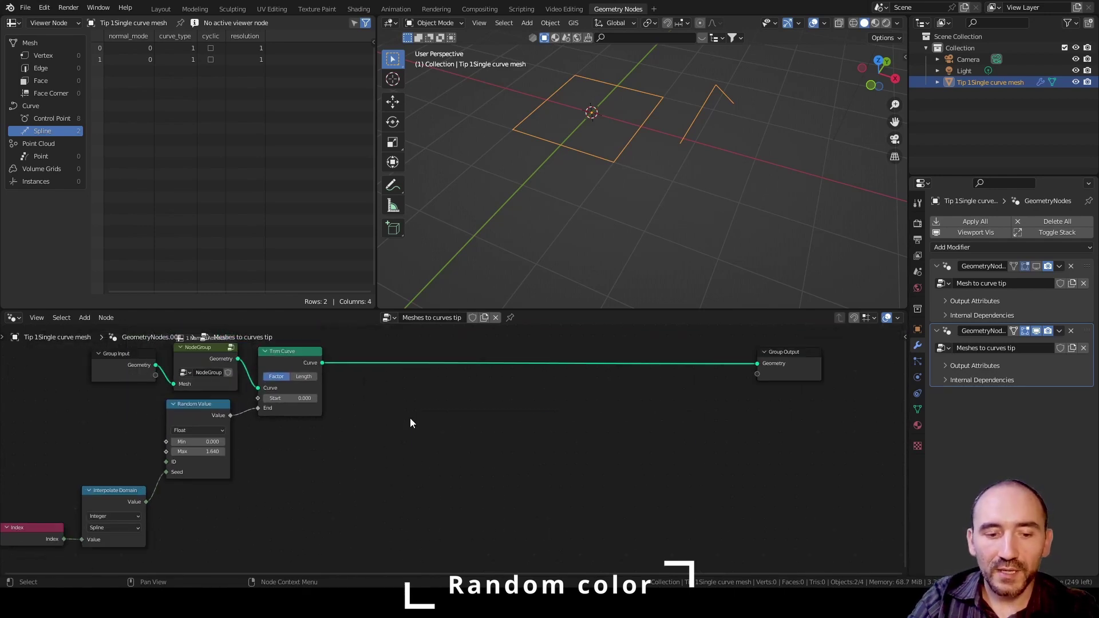
Insert a Capture Attribute node between Trim Curve and Group Output
{"action": "key", "text": "F3"}
{"action": "type", "text": "capture"}
{"action": "key", "text": "Return"}
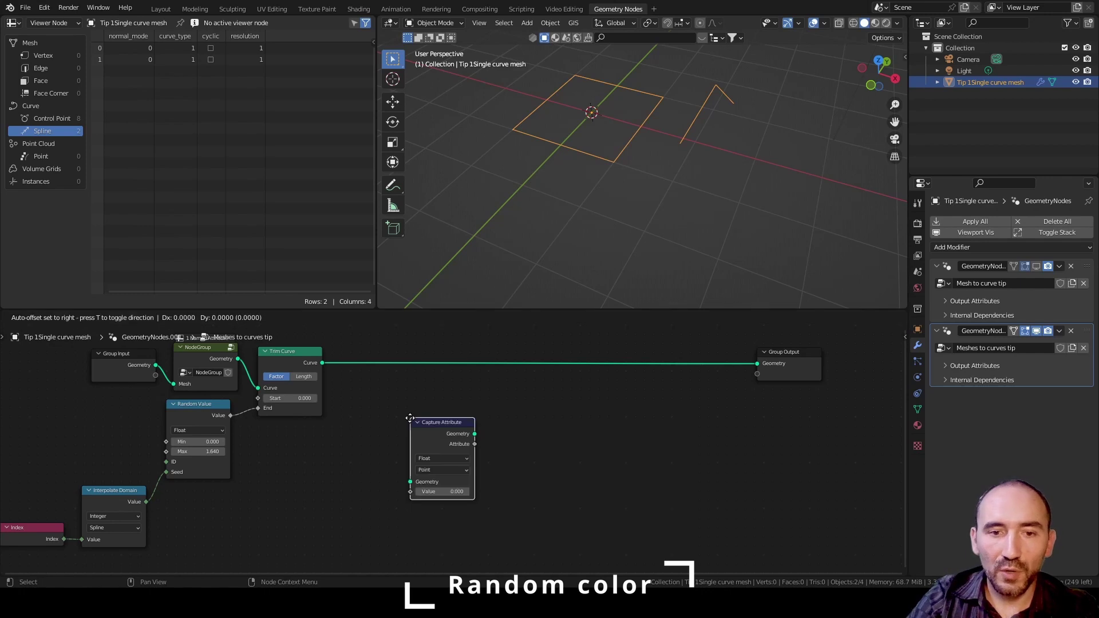
{"action": "left_click", "coordinate": [340, 469]}
{"action": "key", "text": "Home"}
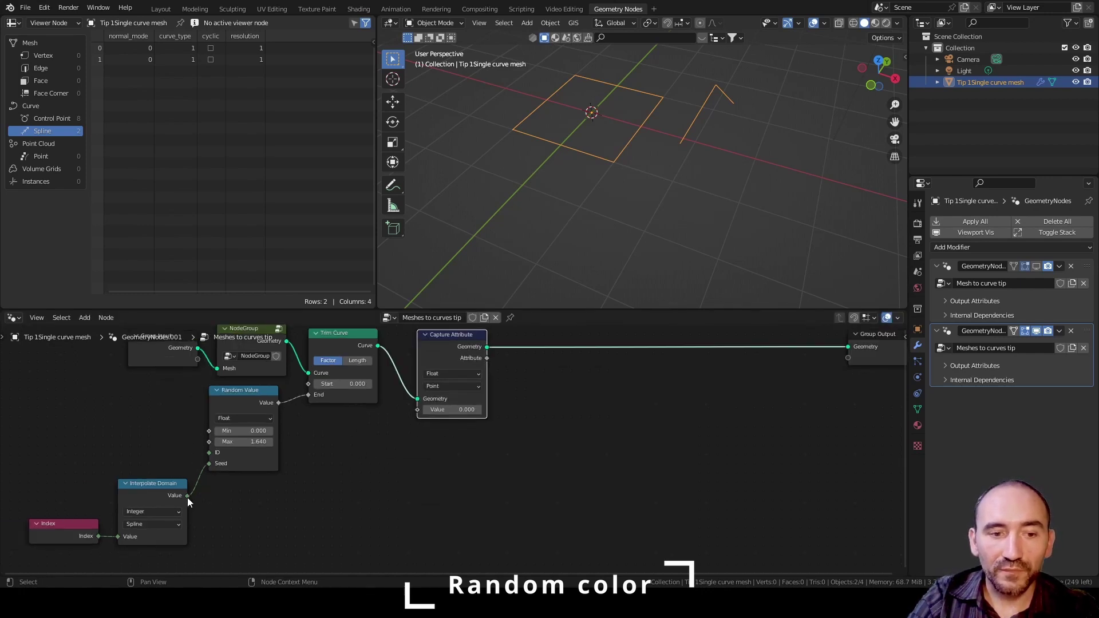
Set Capture Attribute to Integer, feed the Interpolate Domain value into it, and shift the node slightly lower
{"action": "left_click_drag", "start_coordinate": [187, 496], "coordinate": [373, 465]}
{"action": "left_click", "coordinate": [365, 432]}
{"action": "left_click", "coordinate": [452, 373]}
{"action": "left_click", "coordinate": [452, 396]}
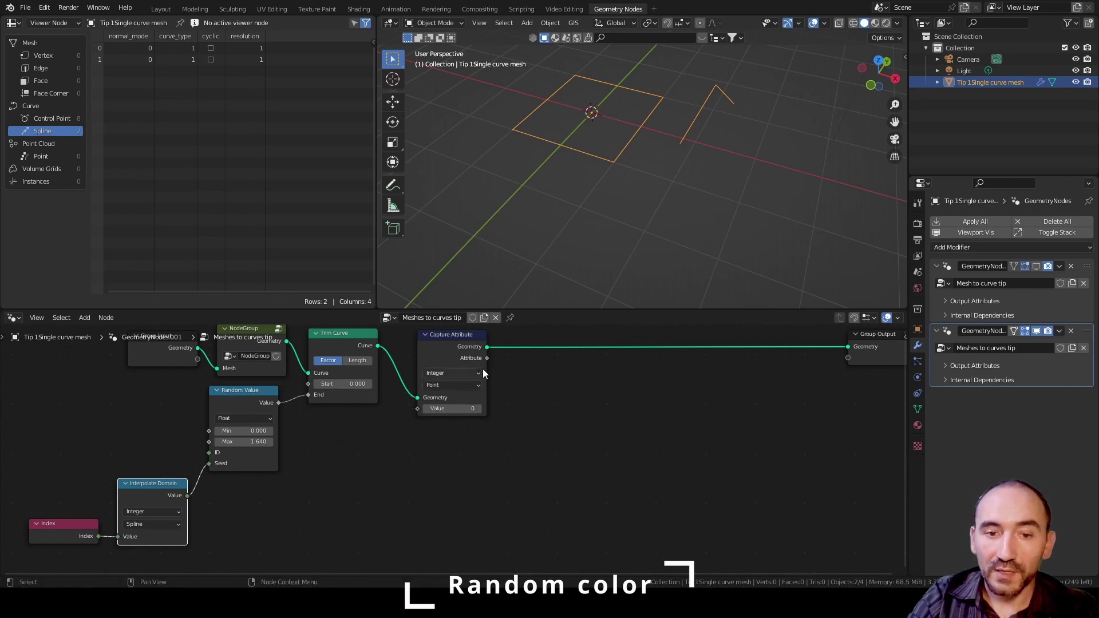
{"action": "left_click_drag", "start_coordinate": [189, 495], "coordinate": [419, 414]}
{"action": "left_click_drag", "start_coordinate": [442, 359], "coordinate": [424, 396]}
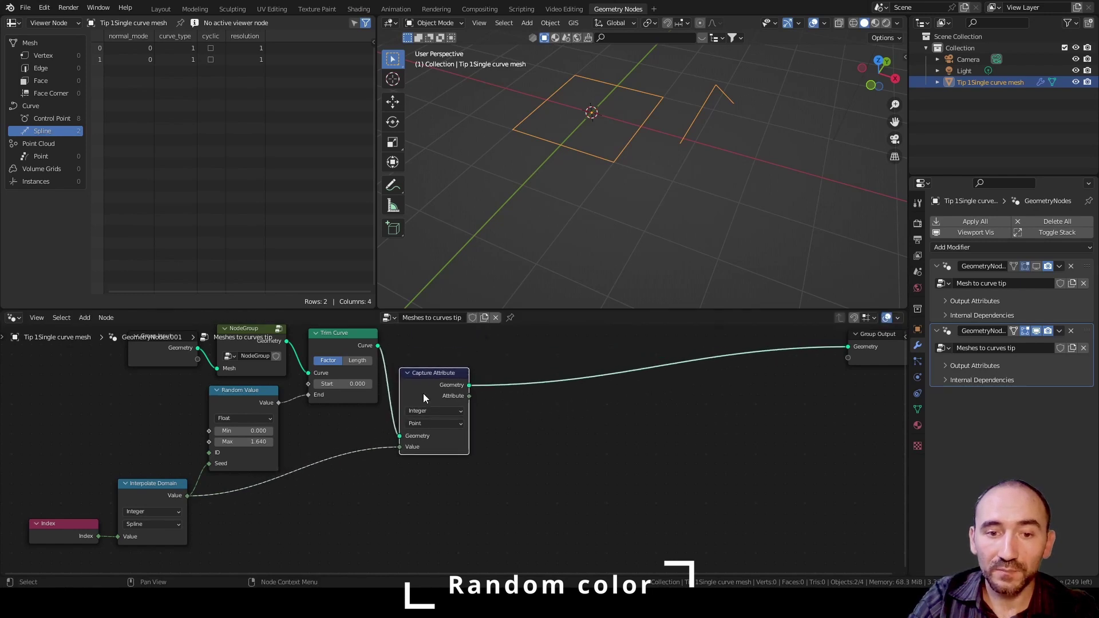
Add a White Noise Texture node beside Capture Attribute, below the link to Group Output
{"action": "middle_click_drag", "start_coordinate": [507, 471], "coordinate": [543, 439]}
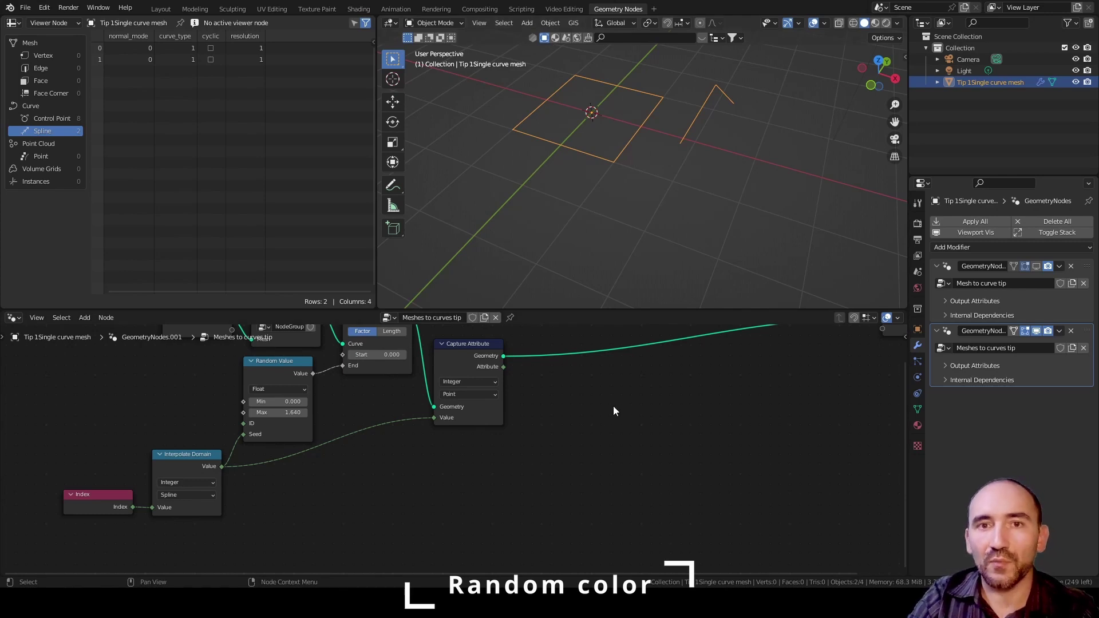
{"action": "middle_click_drag", "start_coordinate": [613, 406], "coordinate": [290, 439]}
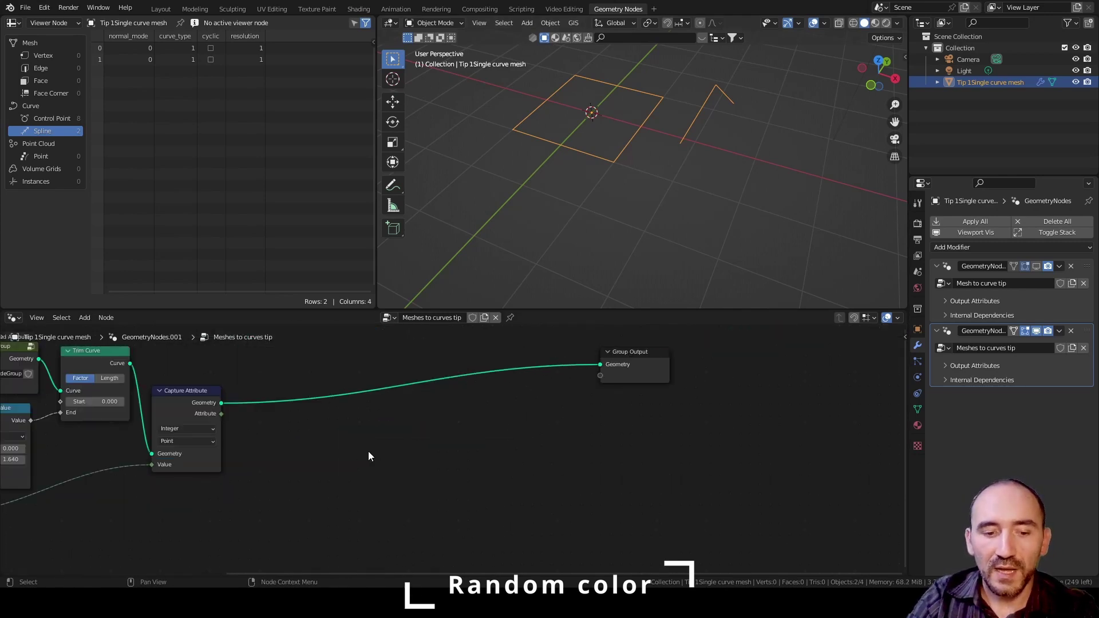
{"action": "key", "text": "F3"}
{"action": "type", "text": "white"}
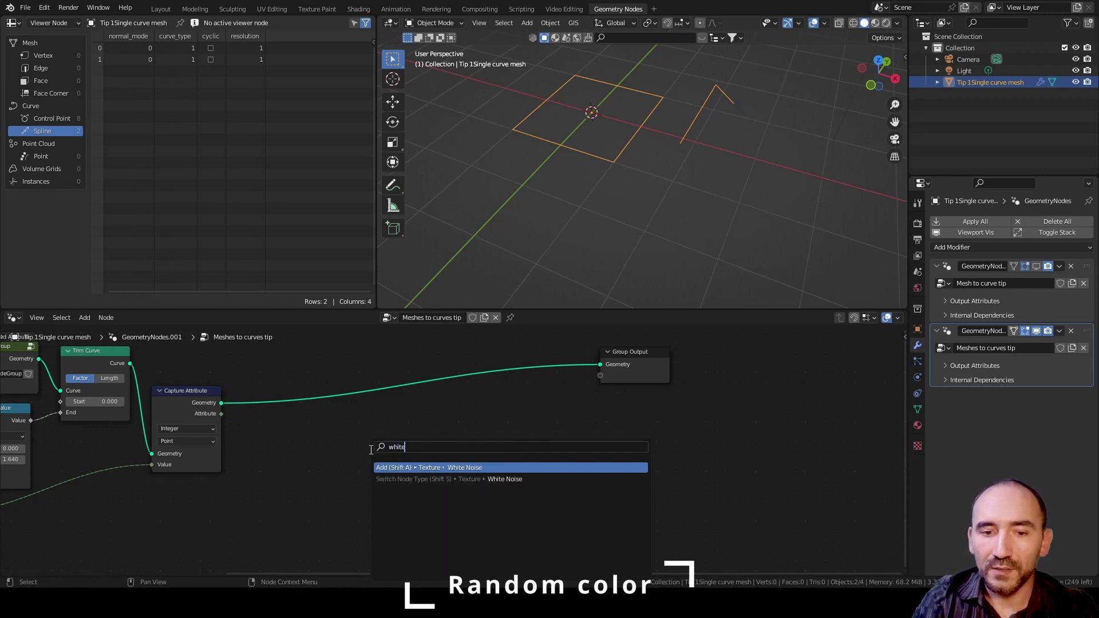
{"action": "key", "text": "Return"}
{"action": "left_click", "coordinate": [248, 455]}
Set the White Noise Texture to 1D and connect the captured attribute to its W input
{"action": "left_click", "coordinate": [317, 493]}
{"action": "left_click", "coordinate": [314, 504]}
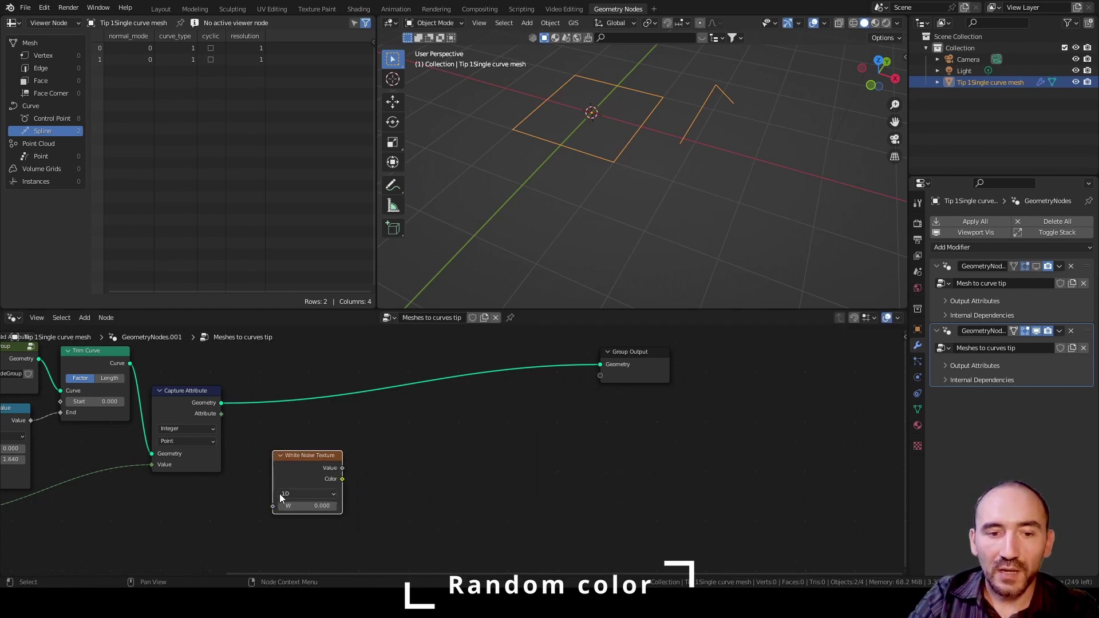
{"action": "left_click_drag", "start_coordinate": [290, 493], "coordinate": [300, 468]}
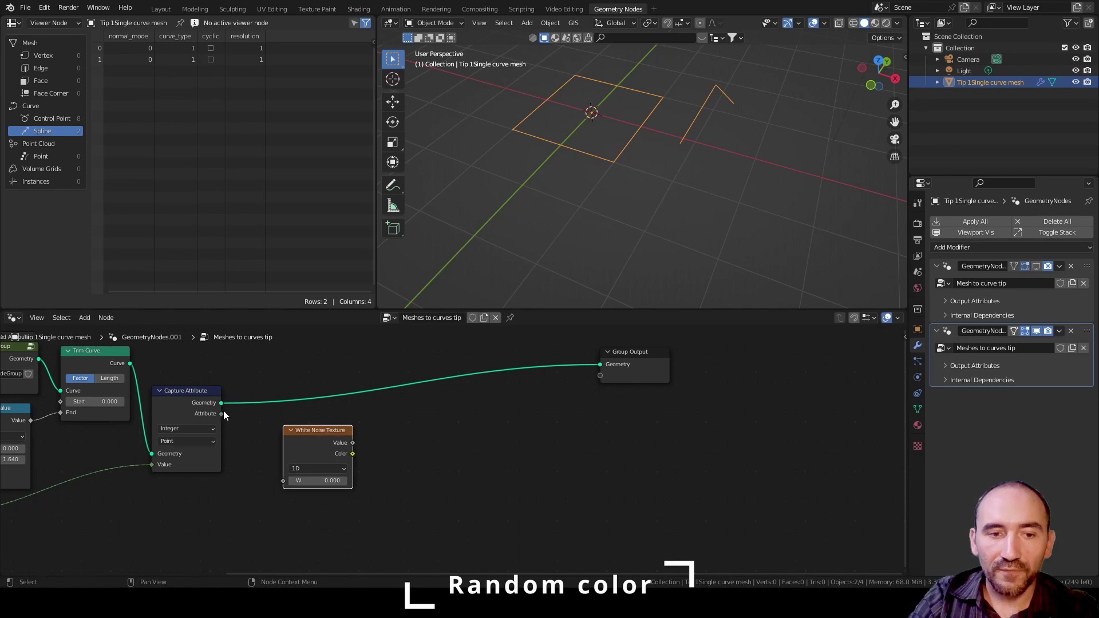
{"action": "left_click_drag", "start_coordinate": [221, 414], "coordinate": [284, 481]}
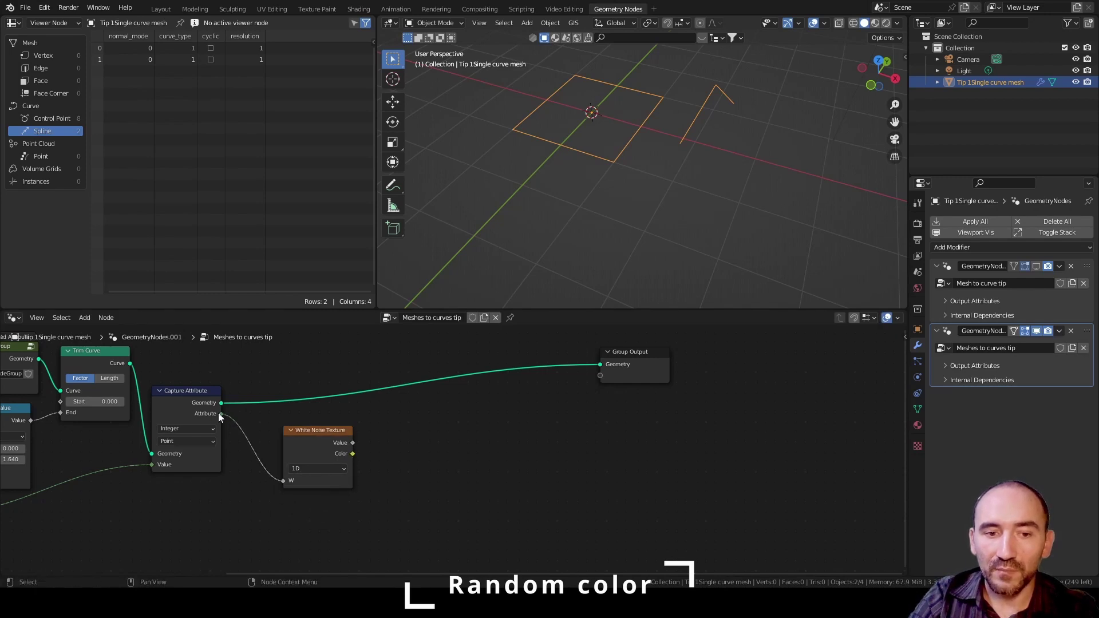
Expose the White Noise Texture's Value through Group Output, name the modifier's output attribute hue, and save the file
{"action": "left_click_drag", "start_coordinate": [319, 438], "coordinate": [282, 437]}
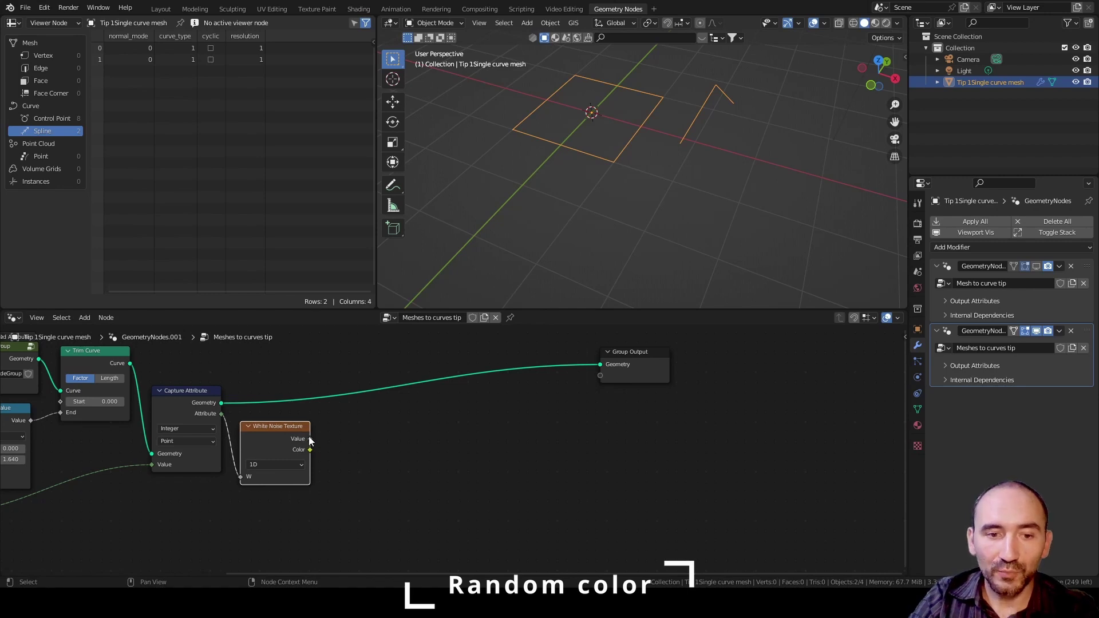
{"action": "left_click_drag", "start_coordinate": [309, 439], "coordinate": [651, 414]}
{"action": "left_click", "coordinate": [960, 367]}
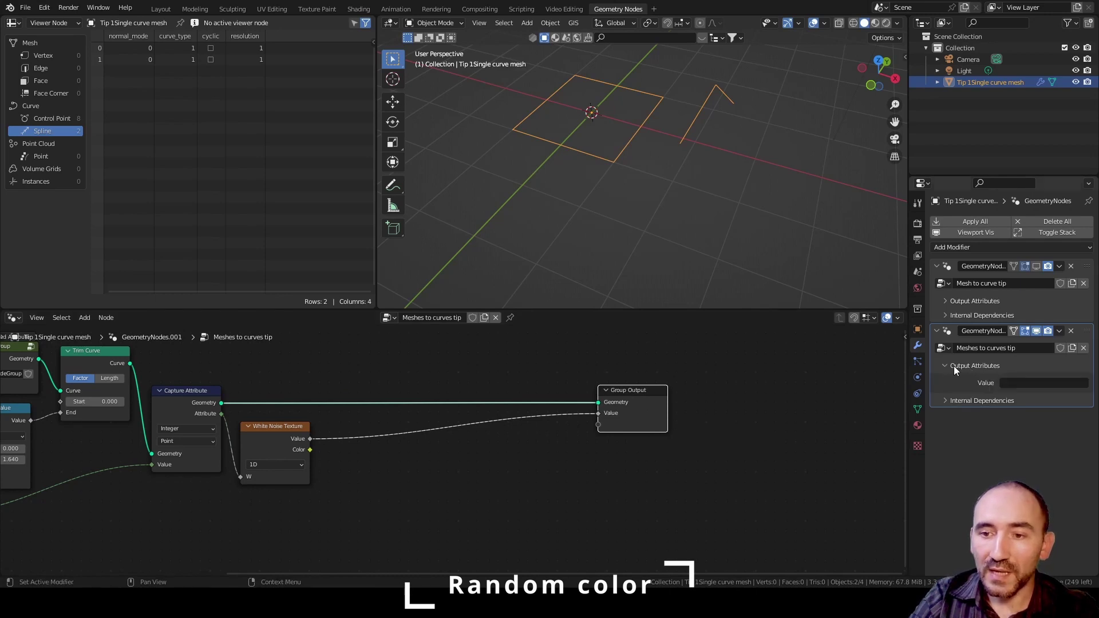
{"action": "left_click", "coordinate": [1019, 383]}
{"action": "type", "text": "hue"}
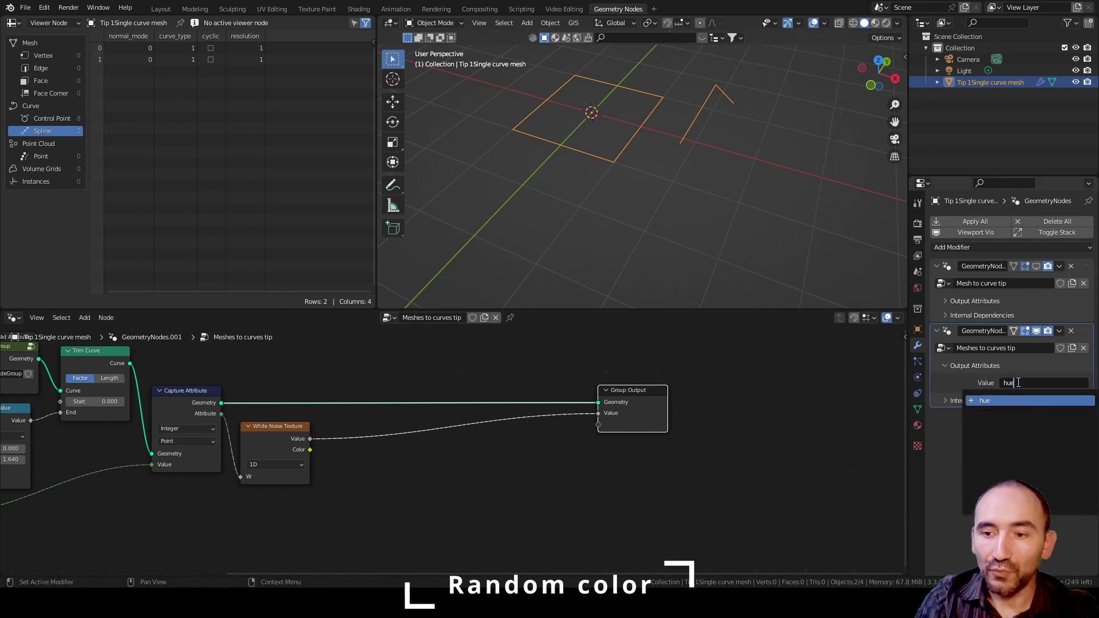
{"action": "key", "text": "Return"}
{"action": "key", "text": "ctrl+s"}
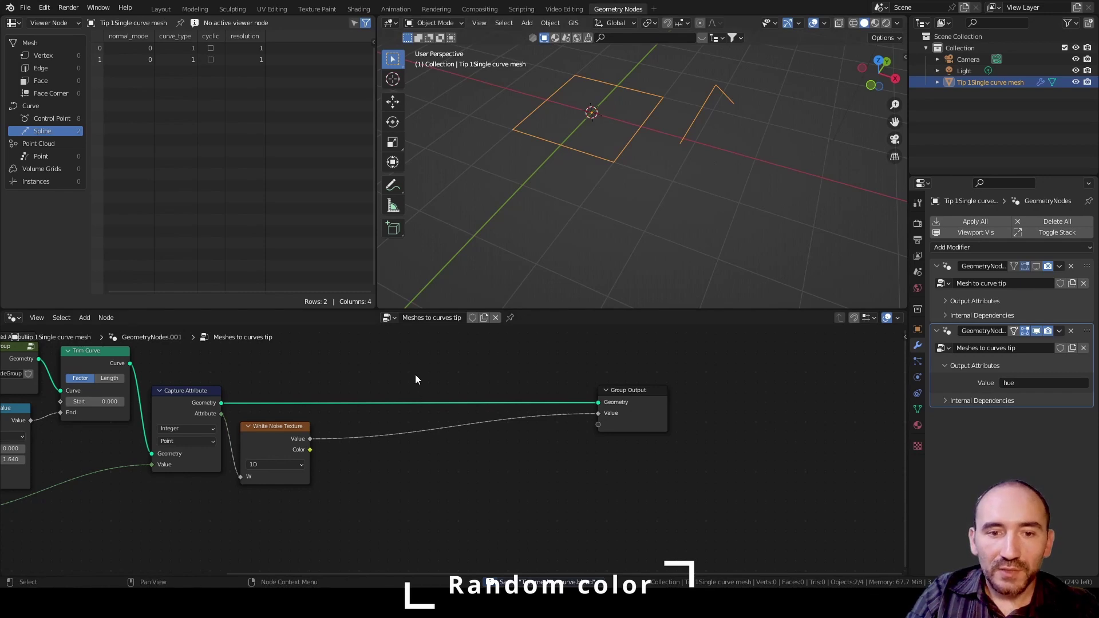
Insert a Curve to Mesh node on the geometry link between Capture Attribute and Group Output
{"action": "key", "text": "F3"}
{"action": "type", "text": "curve to mesh"}
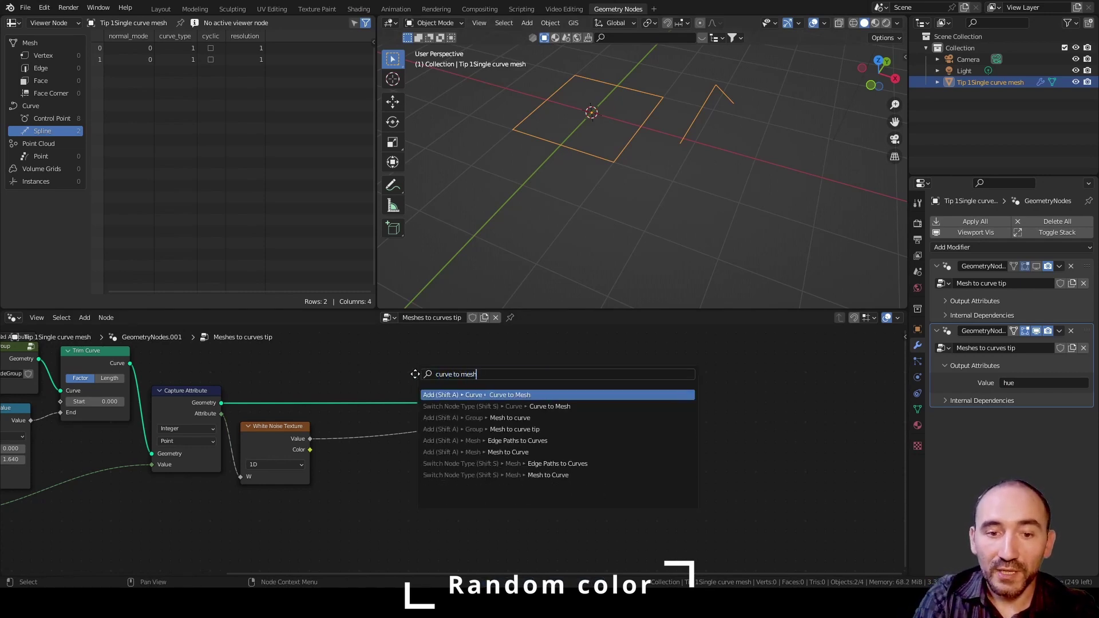
{"action": "key", "text": "Return"}
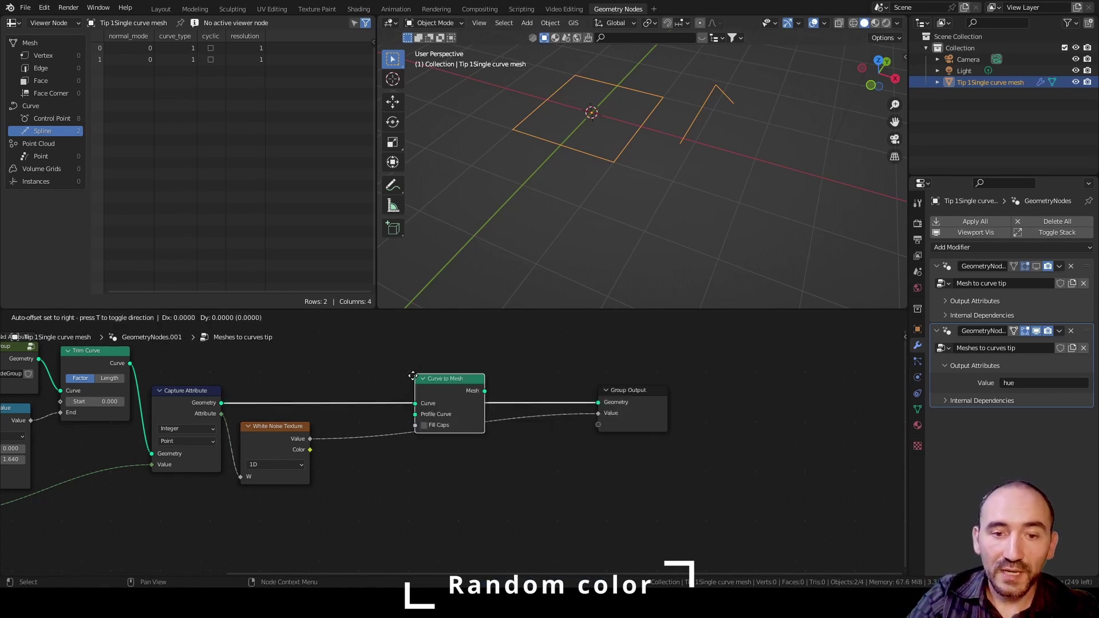
{"action": "left_click", "coordinate": [464, 449]}
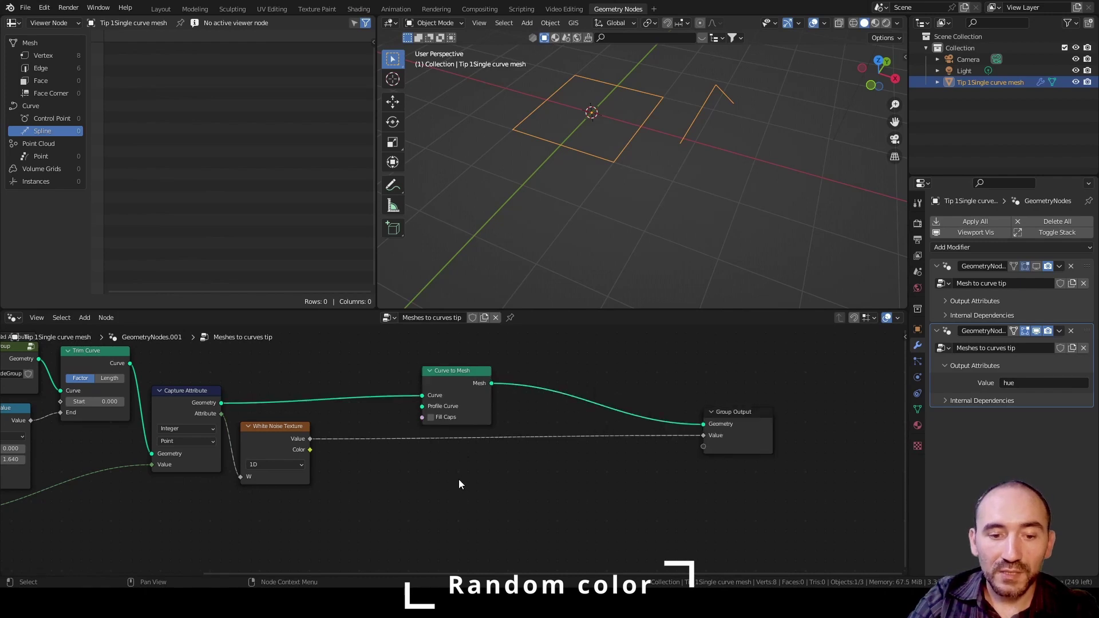
Feed a Curve Circle with 0.11 m radius into Curve to Mesh's Profile Curve and enable Fill Caps
{"action": "key", "text": "F3"}
{"action": "type", "text": "circle"}
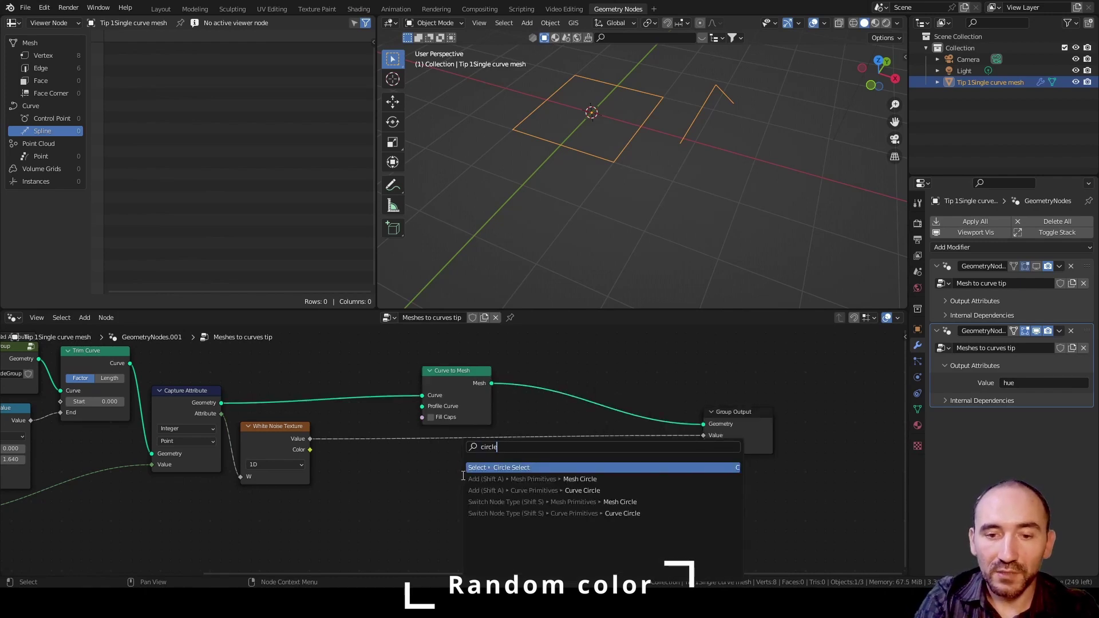
{"action": "key", "text": "Return"}
{"action": "left_click", "coordinate": [327, 451]}
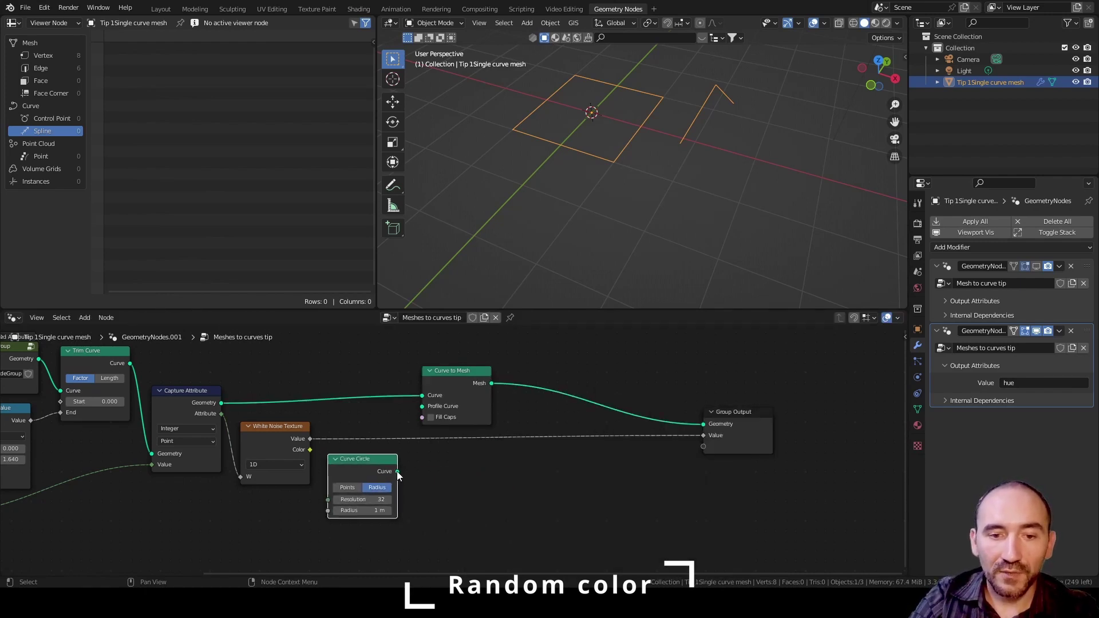
{"action": "left_click_drag", "start_coordinate": [397, 472], "coordinate": [422, 408]}
{"action": "left_click", "coordinate": [431, 417]}
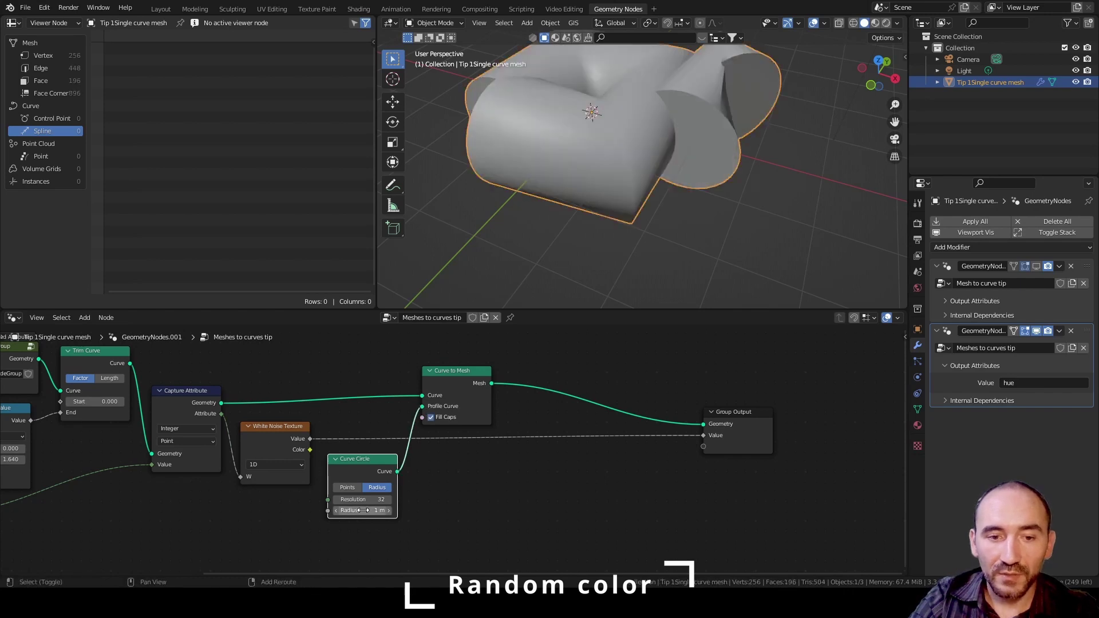
{"action": "left_click_drag", "start_coordinate": [366, 510], "coordinate": [331, 510], "text": "shift"}
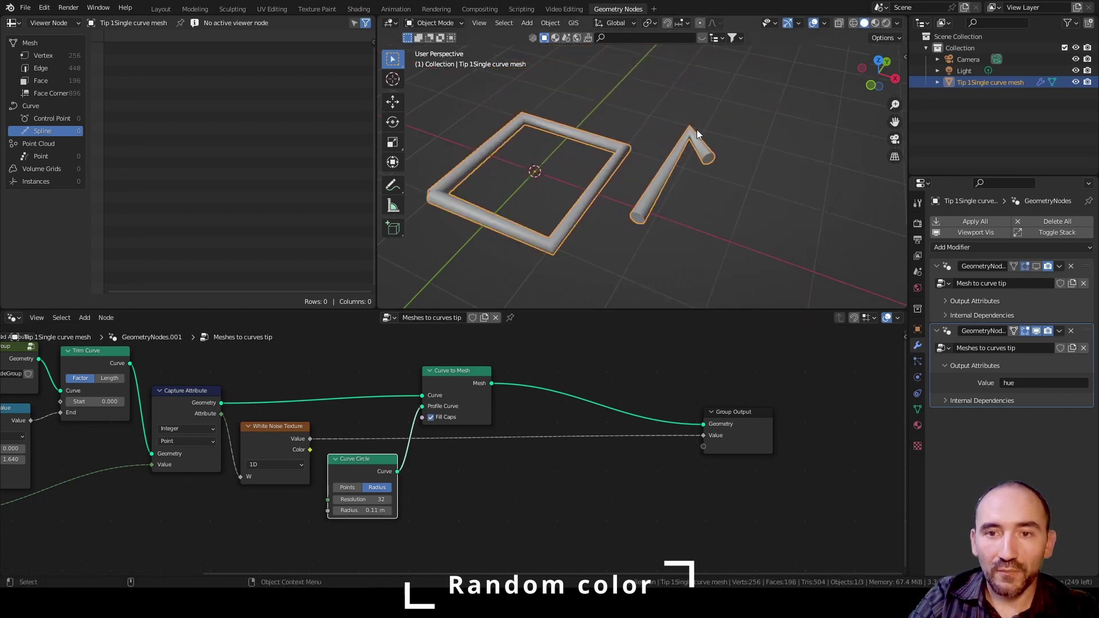
{"action": "left_click", "coordinate": [691, 185]}
Insert a Set Material node between Curve to Mesh and Group Output
{"action": "middle_click_drag", "start_coordinate": [658, 366], "coordinate": [447, 372]}
{"action": "left_click_drag", "start_coordinate": [545, 420], "coordinate": [666, 424]}
{"action": "key", "text": "F3"}
{"action": "type", "text": "set mater"}
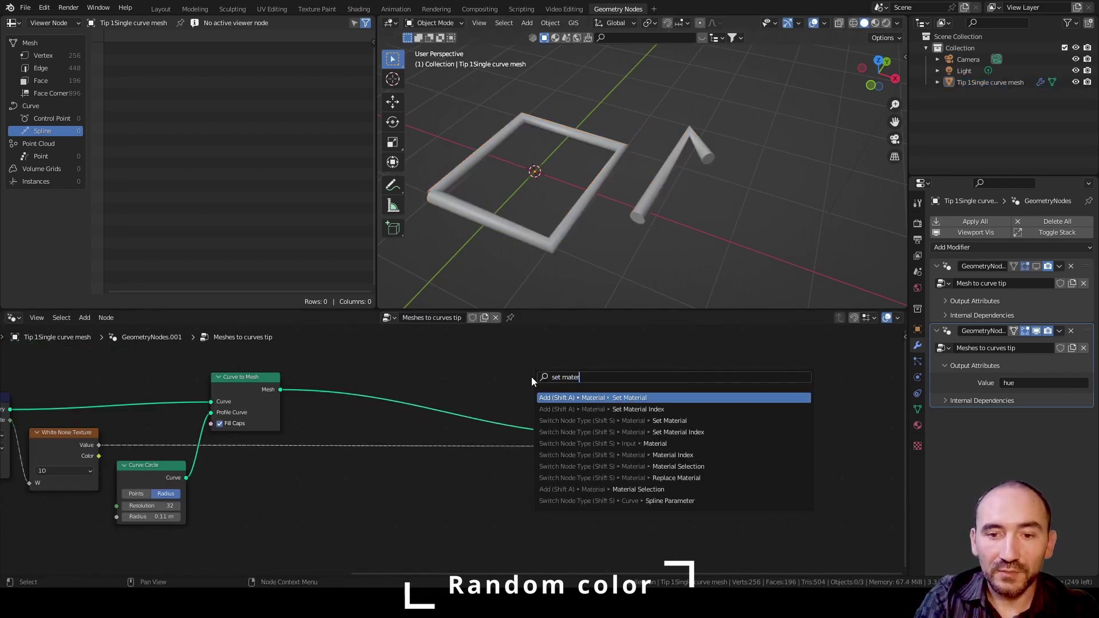
{"action": "key", "text": "Return"}
{"action": "left_click", "coordinate": [355, 395]}
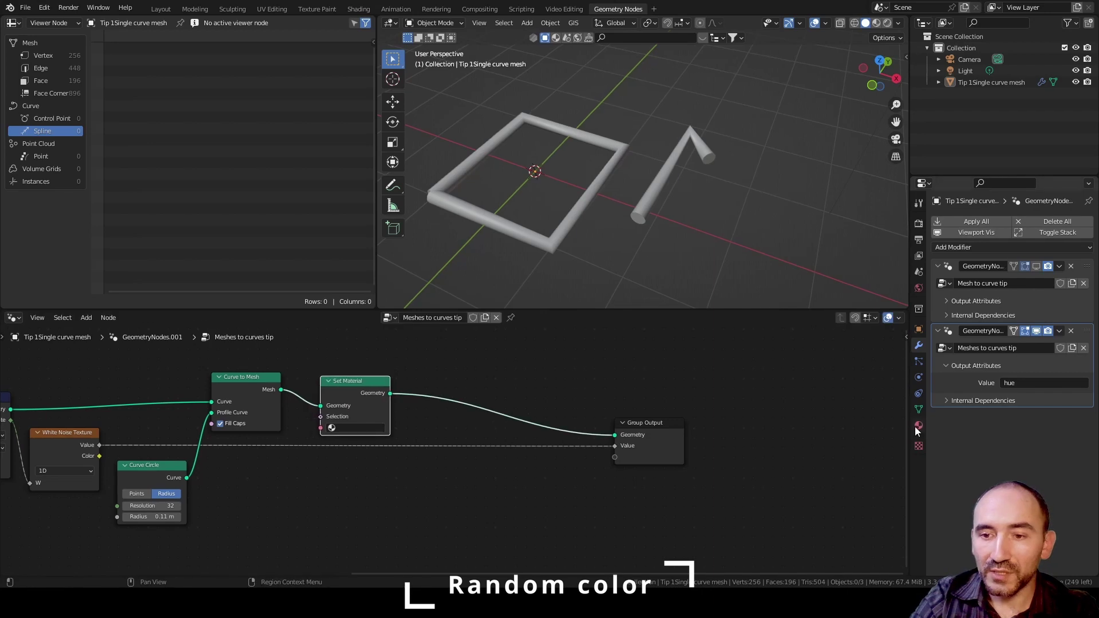
Create a new material on the object and name it Color mesh
{"action": "left_click", "coordinate": [918, 425]}
{"action": "left_click", "coordinate": [985, 273]}
{"action": "double_click", "coordinate": [970, 270]}
{"action": "type", "text": "Color mesh"}
{"action": "key", "text": "Return"}
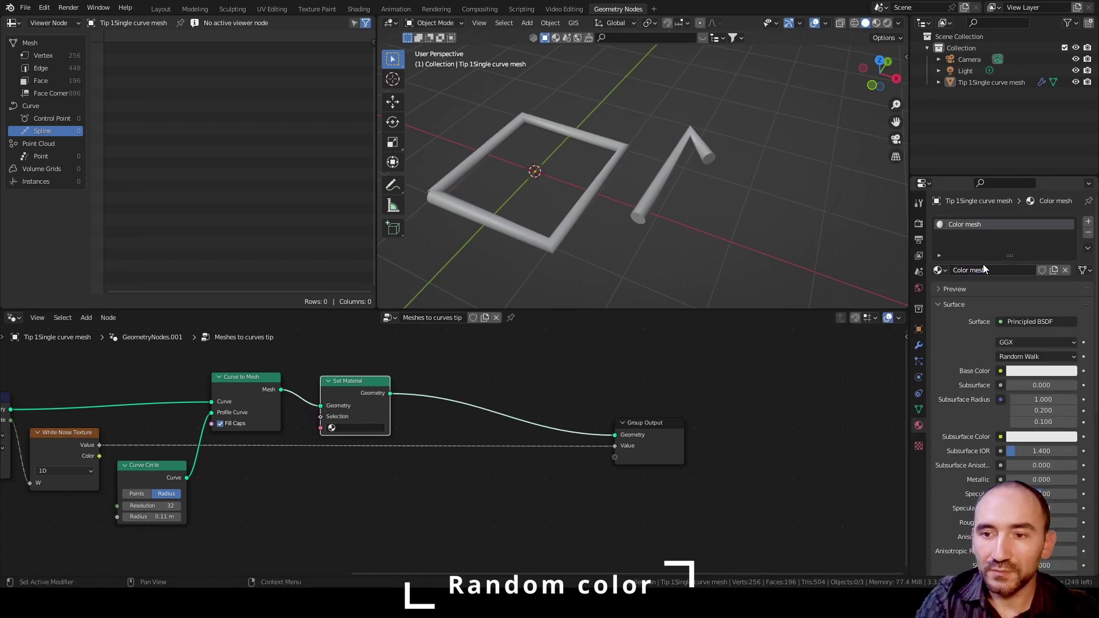
Assign the Color mesh material in the Set Material node and save the file
{"action": "left_click", "coordinate": [355, 429]}
{"action": "left_click", "coordinate": [351, 444]}
{"action": "scroll", "coordinate": [1019, 383], "scroll_direction": "down", "scroll_amount": 10}
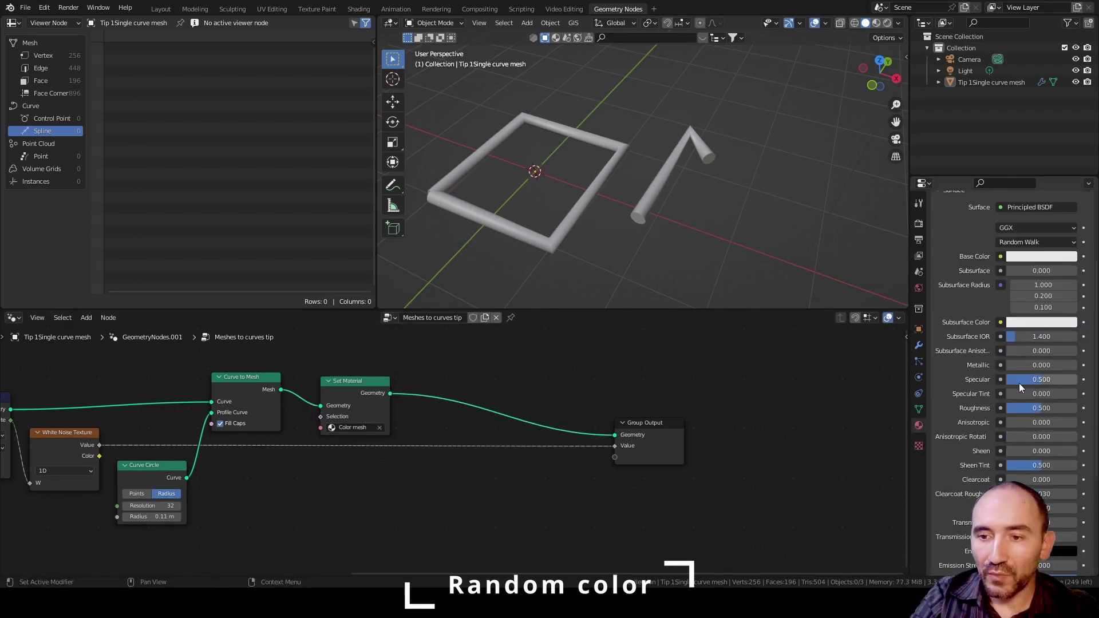
{"action": "scroll", "coordinate": [1019, 386], "scroll_direction": "up", "scroll_amount": 6}
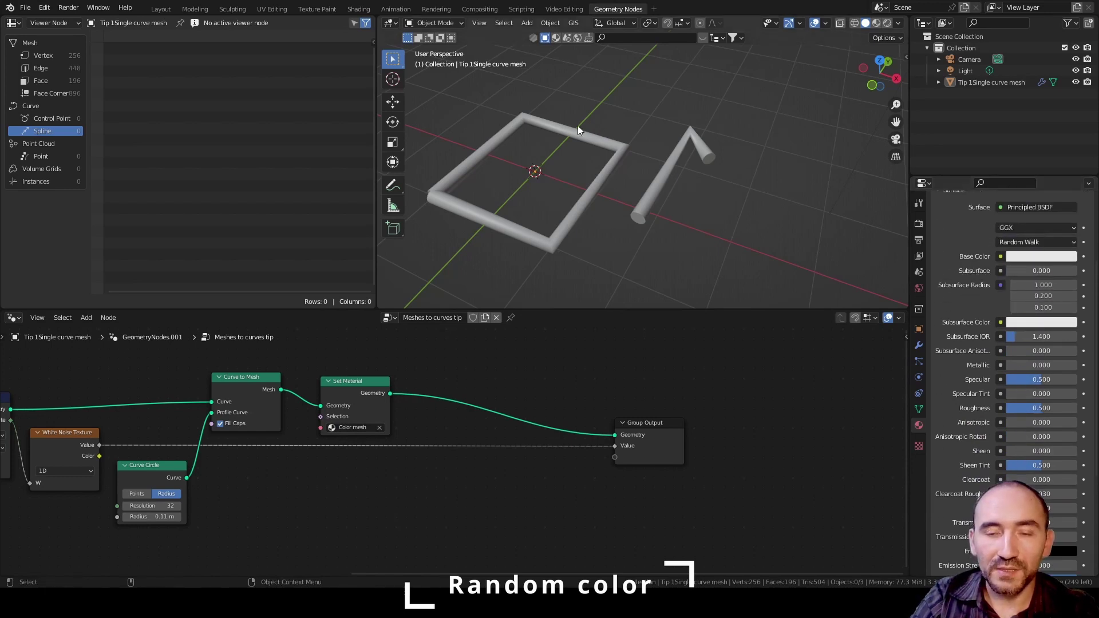
{"action": "key", "text": "ctrl+s"}
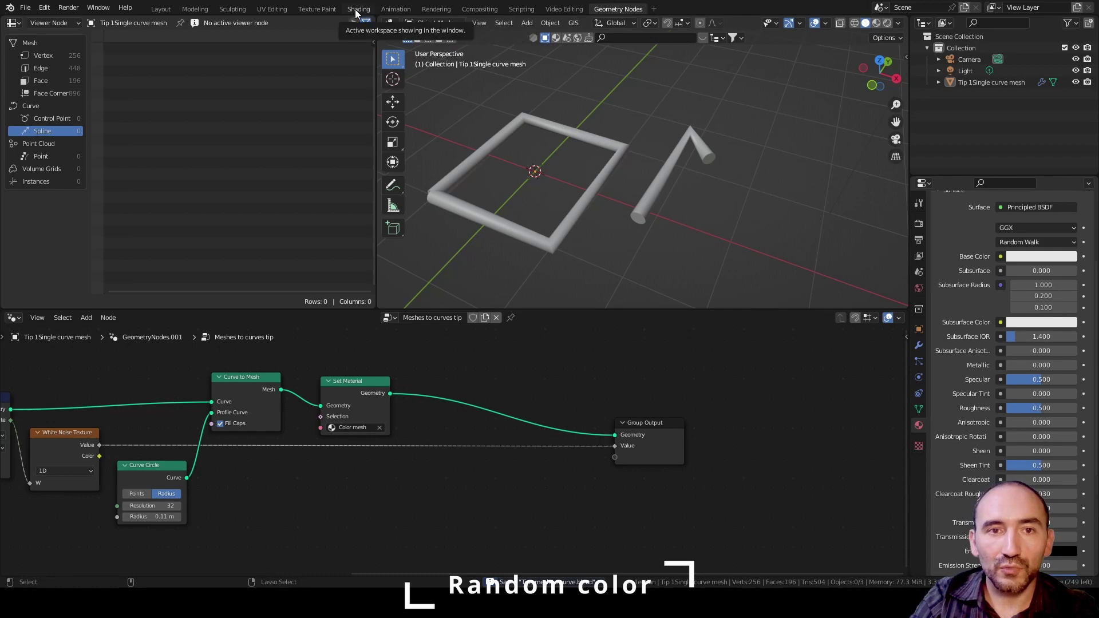
In the Shading workspace, add an Attribute node to the Color mesh material with its name set to hue
{"action": "left_click", "coordinate": [358, 9]}
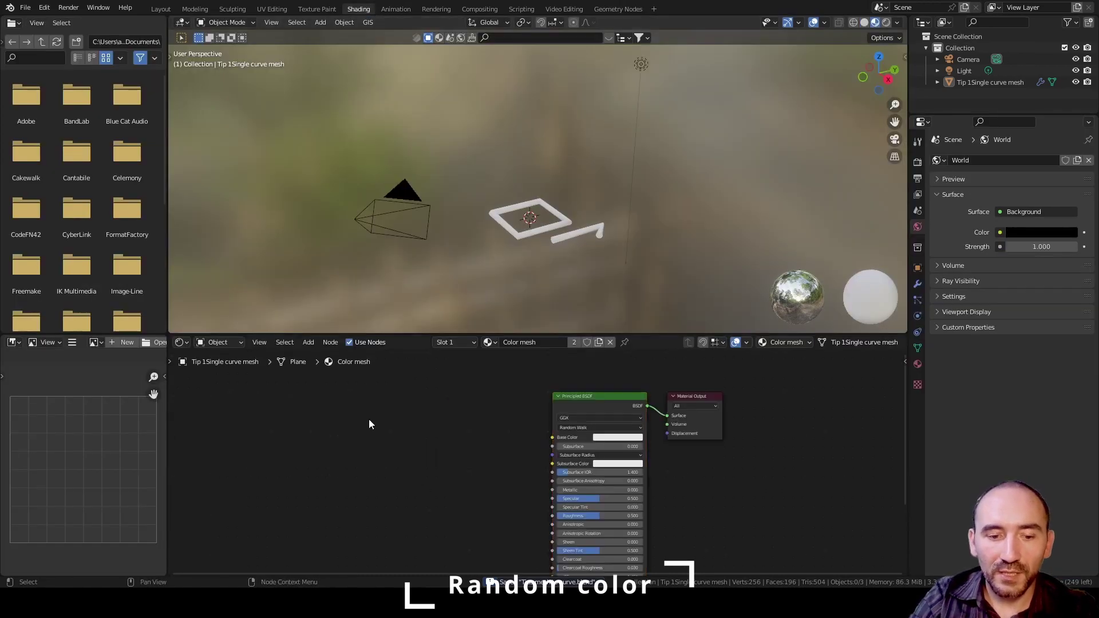
{"action": "key", "text": "F3"}
{"action": "type", "text": "attri"}
{"action": "key", "text": "Return"}
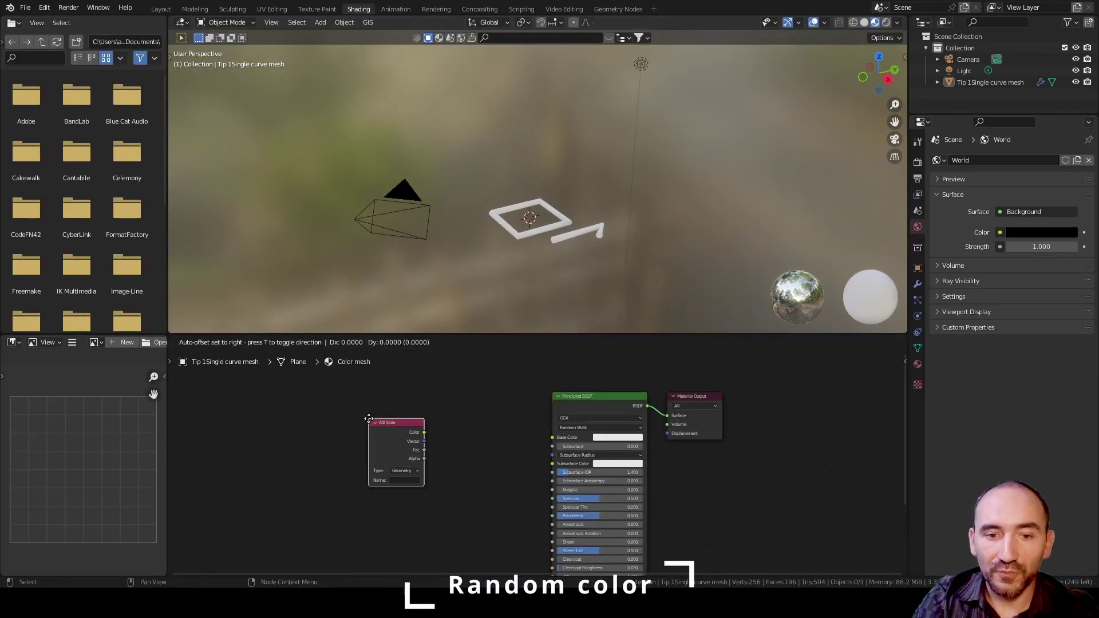
{"action": "left_click", "coordinate": [356, 399]}
{"action": "scroll", "coordinate": [398, 425], "scroll_direction": "up", "scroll_amount": 2}
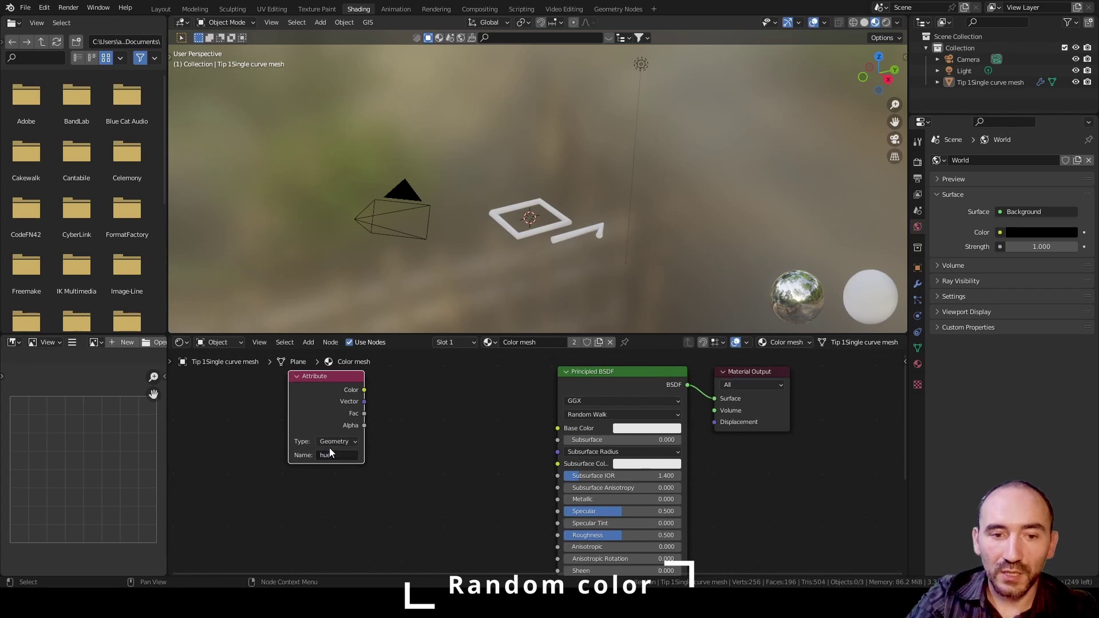
{"action": "scroll", "coordinate": [343, 438], "scroll_direction": "up", "scroll_amount": 1}
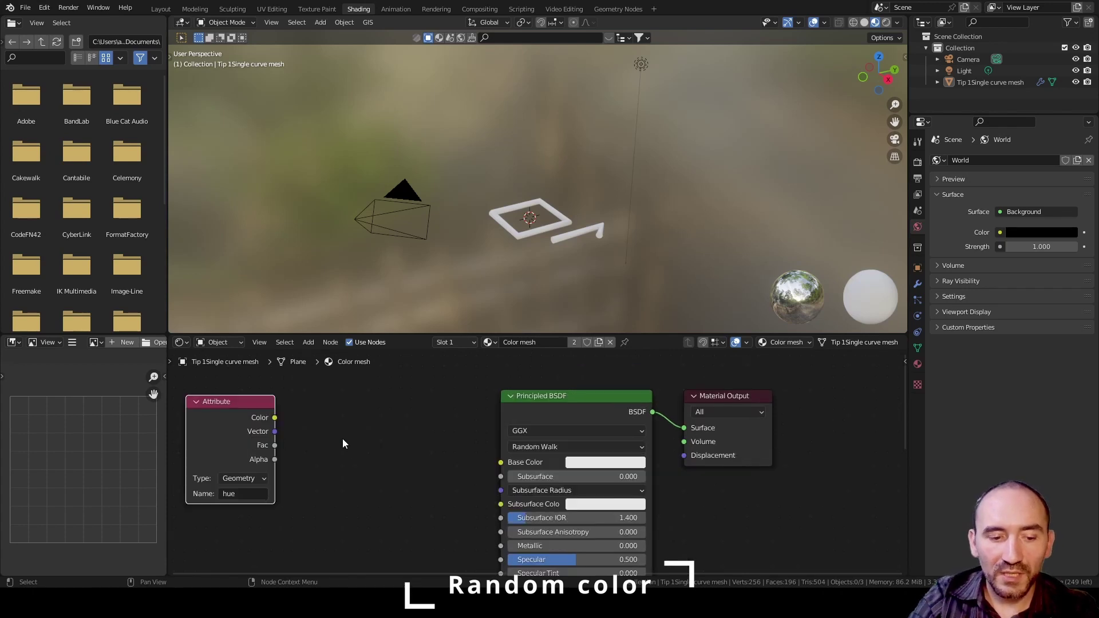
Link the Attribute node's Color straight to the Material Output Surface to preview it on the curve meshes
{"action": "left_click", "coordinate": [223, 427], "text": "ctrl+shift"}
{"action": "scroll", "coordinate": [510, 246], "scroll_direction": "up", "scroll_amount": 3}
{"action": "mouse_move", "coordinate": [510, 246]}
{"action": "middle_mouse_down", "text": "shift"}
{"action": "mouse_move", "coordinate": [493, 193]}
{"action": "mouse_move", "coordinate": [518, 226]}
{"action": "middle_mouse_up", "text": "shift"}
{"action": "scroll", "coordinate": [493, 193], "scroll_direction": "up", "scroll_amount": 4}
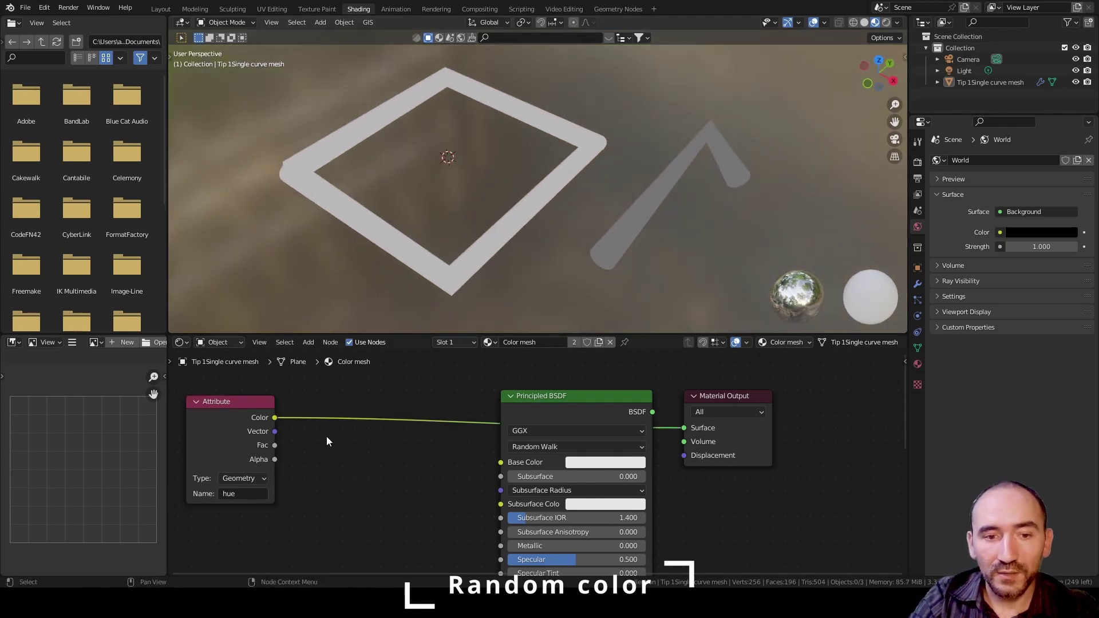
Insert a ColorRamp node on the link coming from the Attribute node's Color
{"action": "key", "text": "F3"}
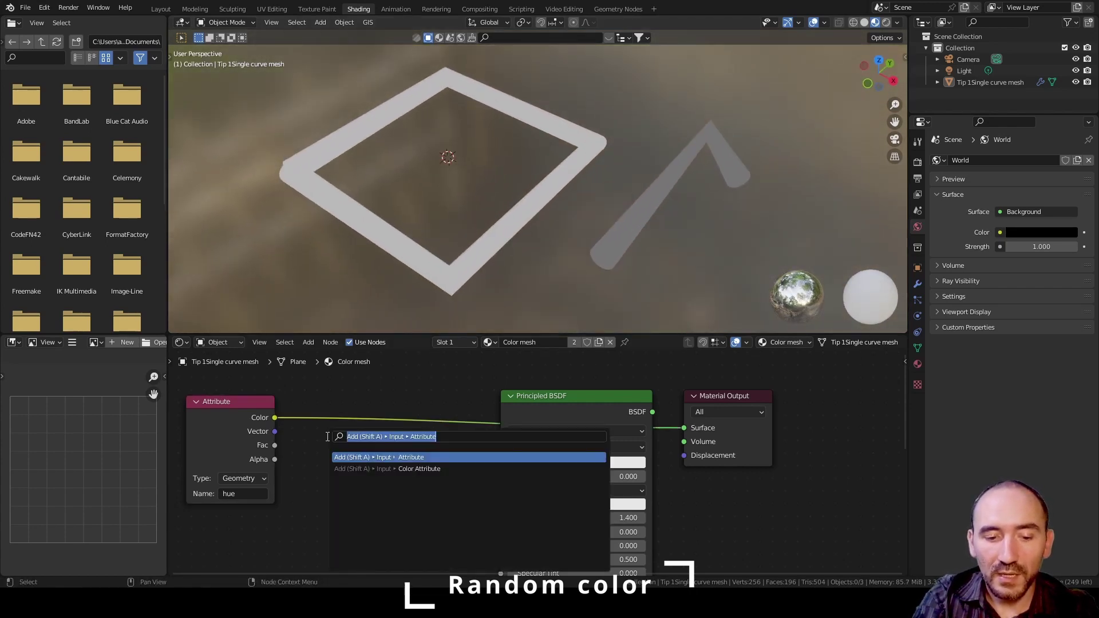
{"action": "type", "text": "color ramp"}
{"action": "key", "text": "Return"}
{"action": "left_click", "coordinate": [311, 384]}
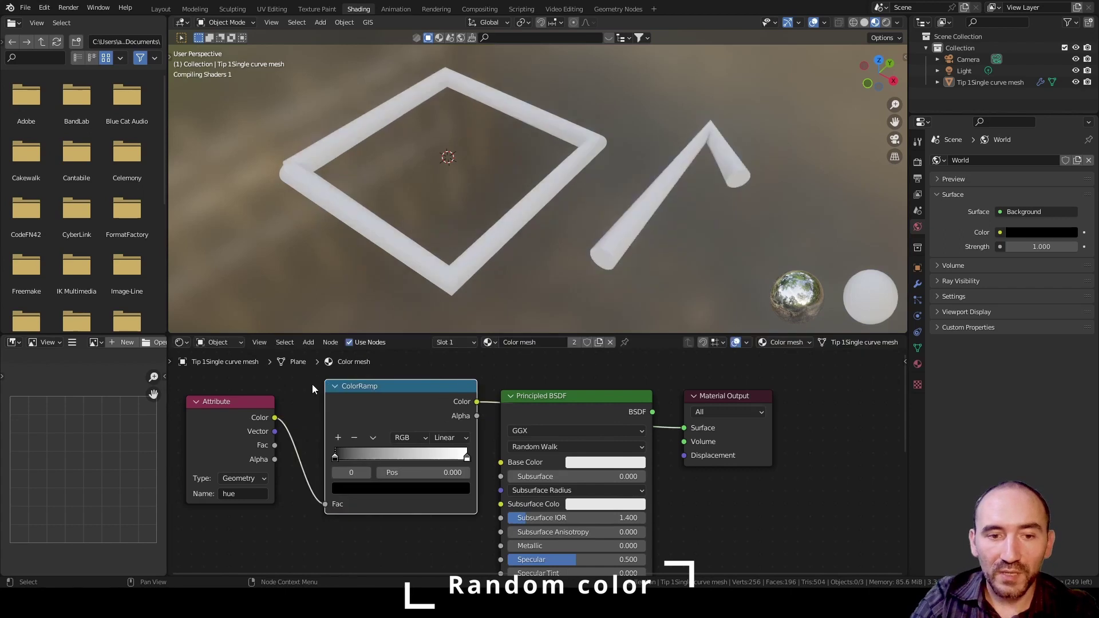
Color the ramp's first stop blue and its last stop red, and connect the ramp's Color to the Principled BSDF Base Color
{"action": "left_click", "coordinate": [357, 487]}
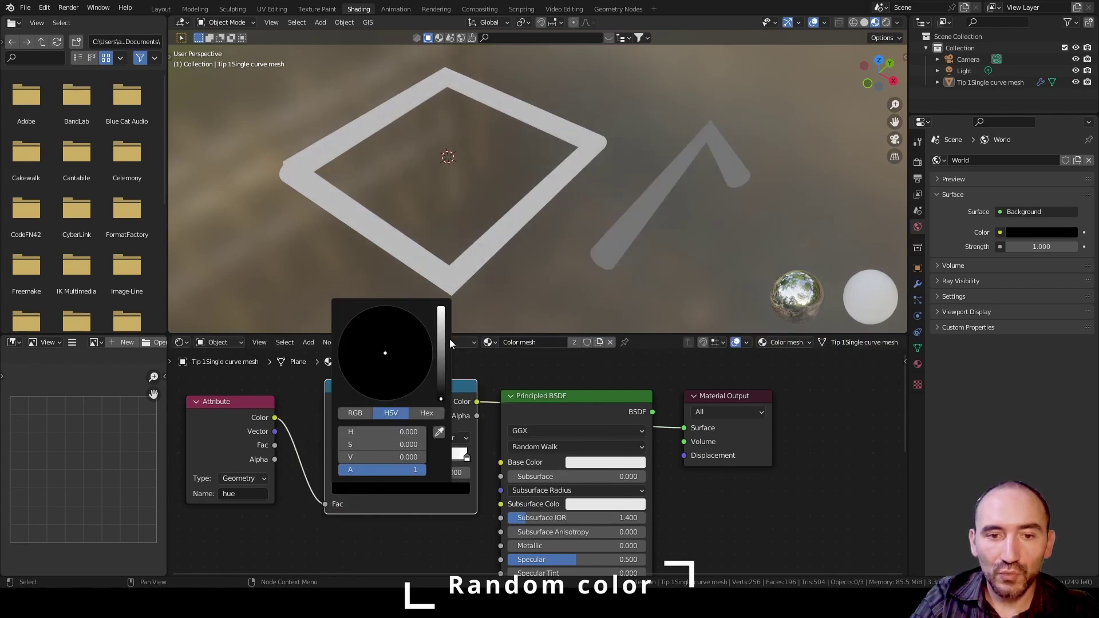
{"action": "left_click_drag", "start_coordinate": [442, 343], "coordinate": [441, 307]}
{"action": "left_click", "coordinate": [427, 331]}
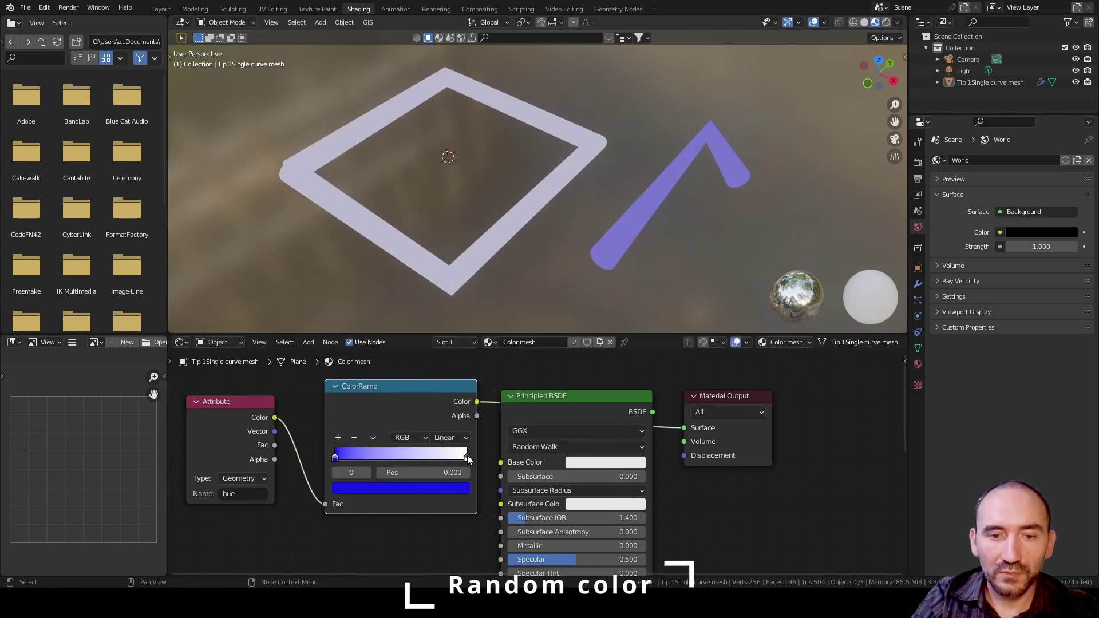
{"action": "left_click", "coordinate": [468, 455]}
{"action": "left_click", "coordinate": [423, 487]}
{"action": "left_click", "coordinate": [386, 396]}
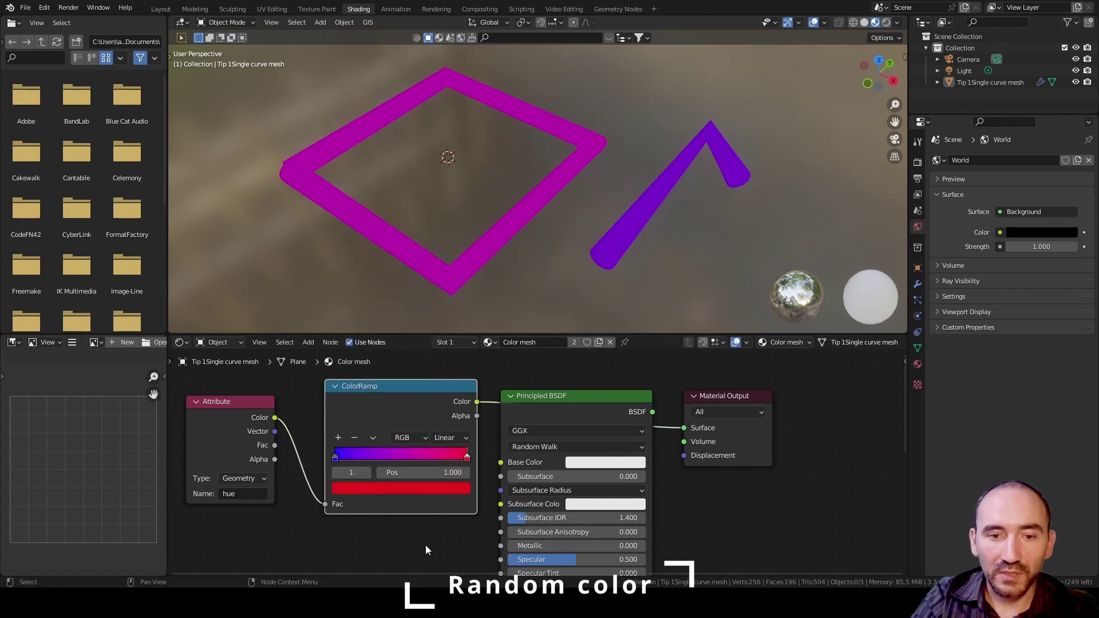
{"action": "left_click_drag", "start_coordinate": [435, 395], "coordinate": [502, 462]}
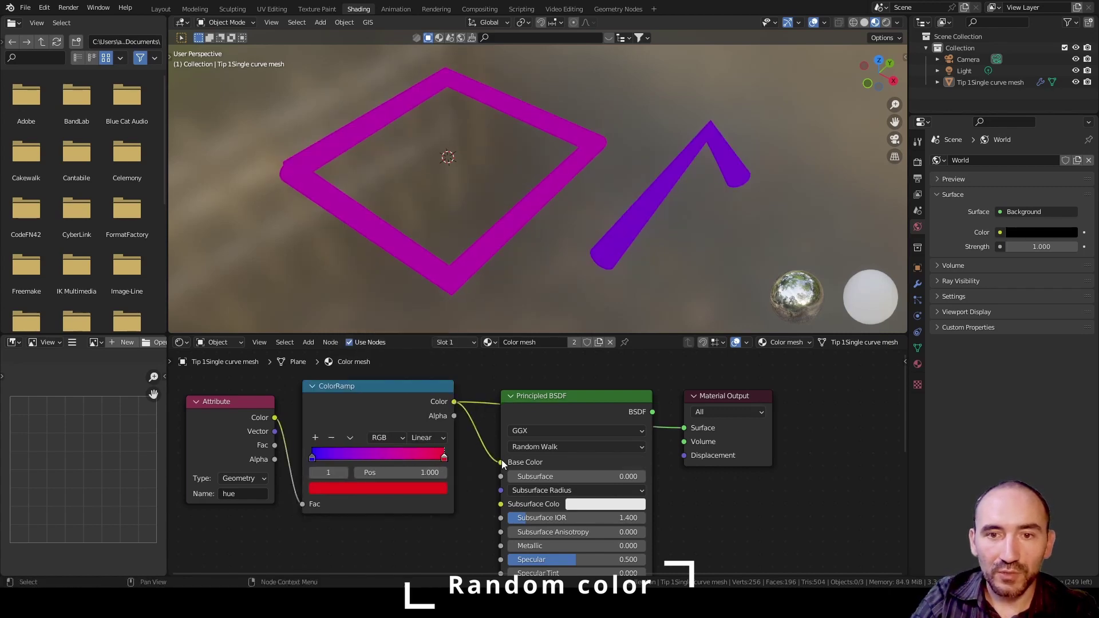
{"action": "scroll", "coordinate": [502, 465], "scroll_direction": "down", "scroll_amount": 2}
{"action": "scroll", "coordinate": [517, 188], "scroll_direction": "down", "scroll_amount": 5}
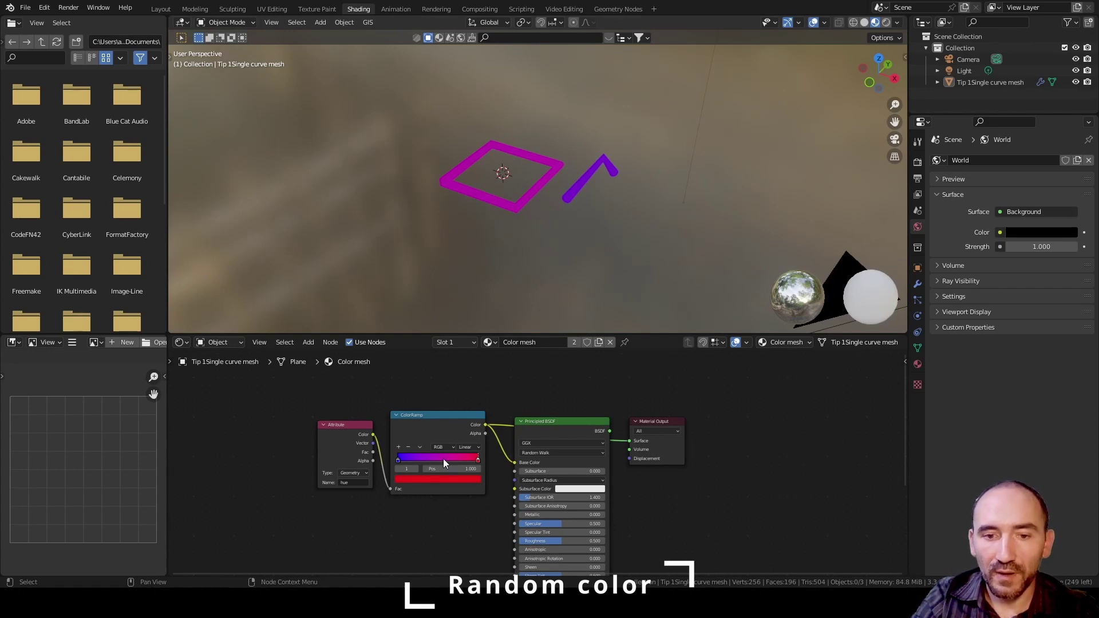
Back in the Geometry Nodes workspace, edit the mesh and place a duplicate of the triangle on the far side of the square
{"action": "left_click", "coordinate": [614, 9]}
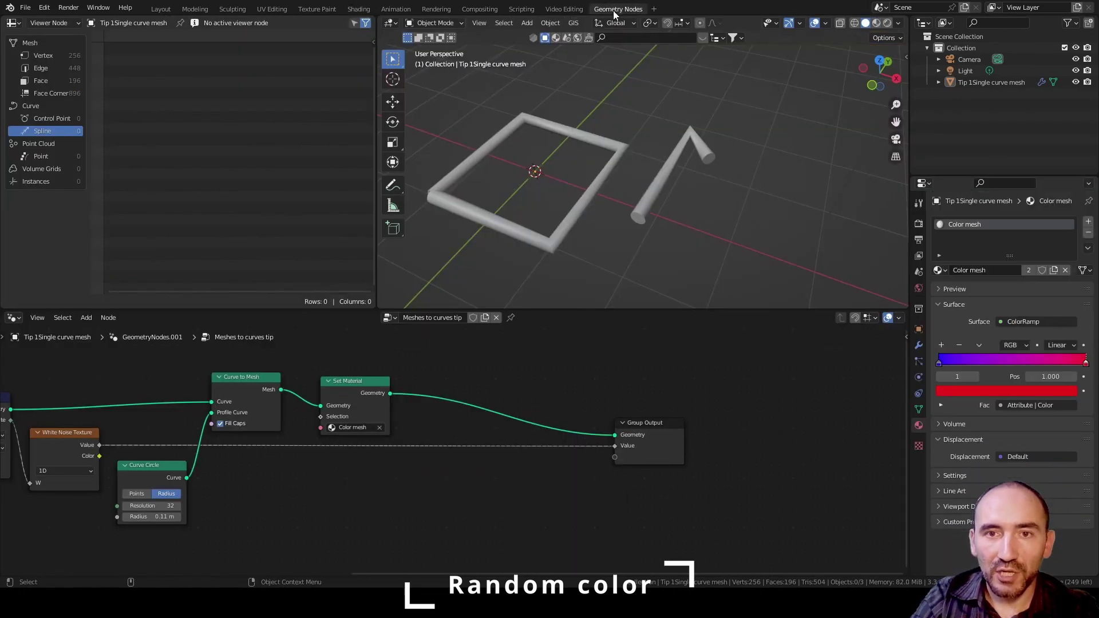
{"action": "left_click", "coordinate": [585, 136]}
{"action": "key", "text": "Tab"}
{"action": "scroll", "coordinate": [666, 185], "scroll_direction": "down", "scroll_amount": 4}
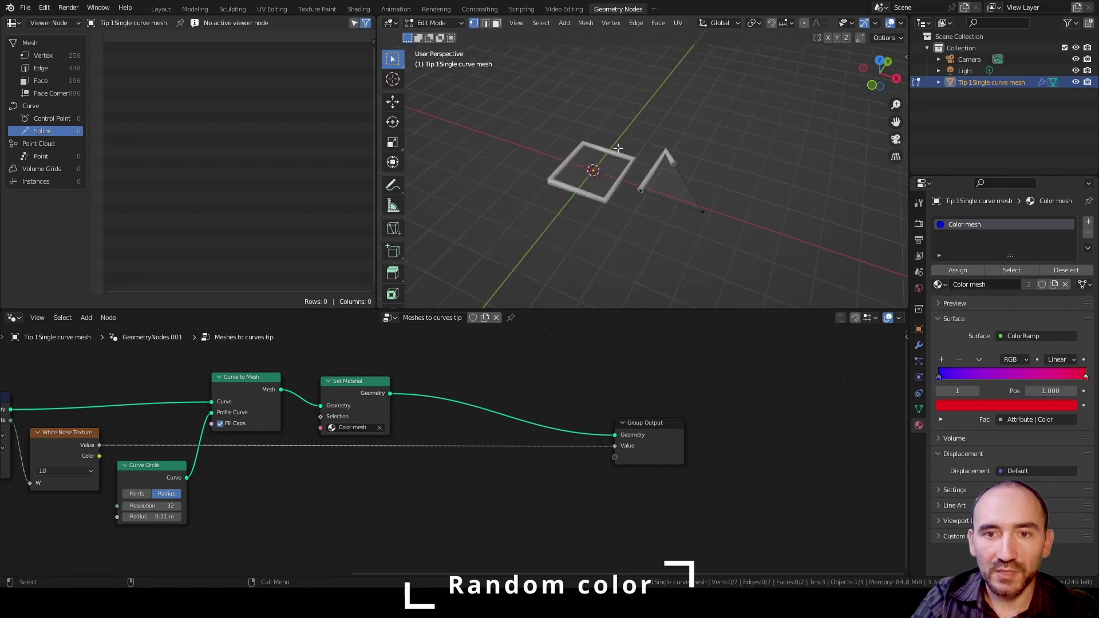
{"action": "left_click_drag", "start_coordinate": [636, 124], "coordinate": [732, 223]}
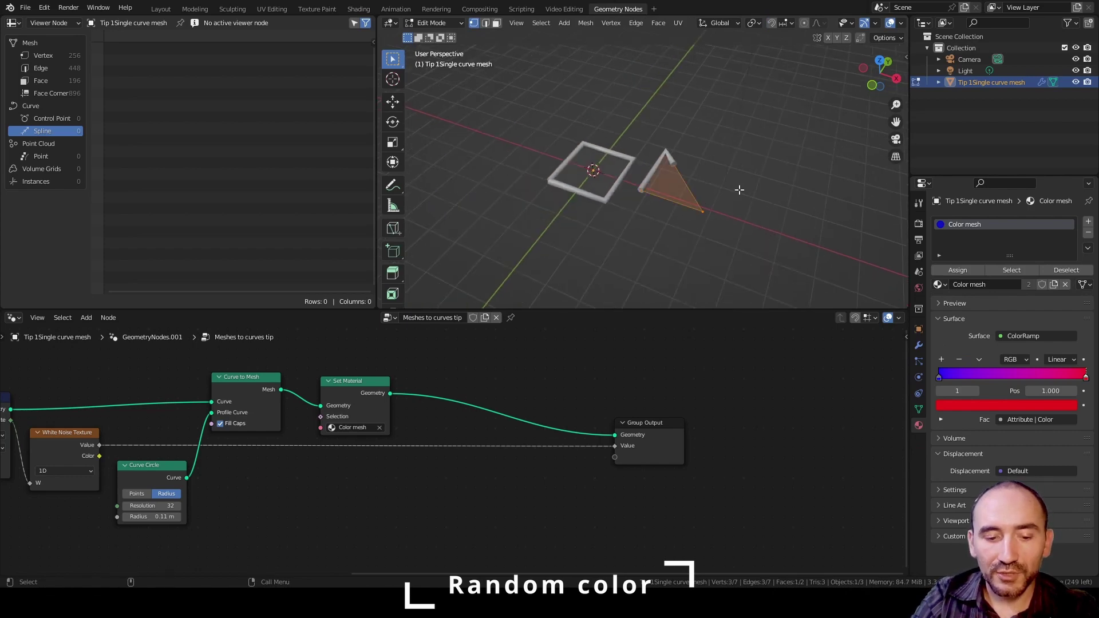
{"action": "key", "text": "shift+d"}
{"action": "left_click", "coordinate": [586, 127]}
Add a plane to the mesh, move it about 4.5 m behind the original square, and return to Object Mode
{"action": "key", "text": "shift+a"}
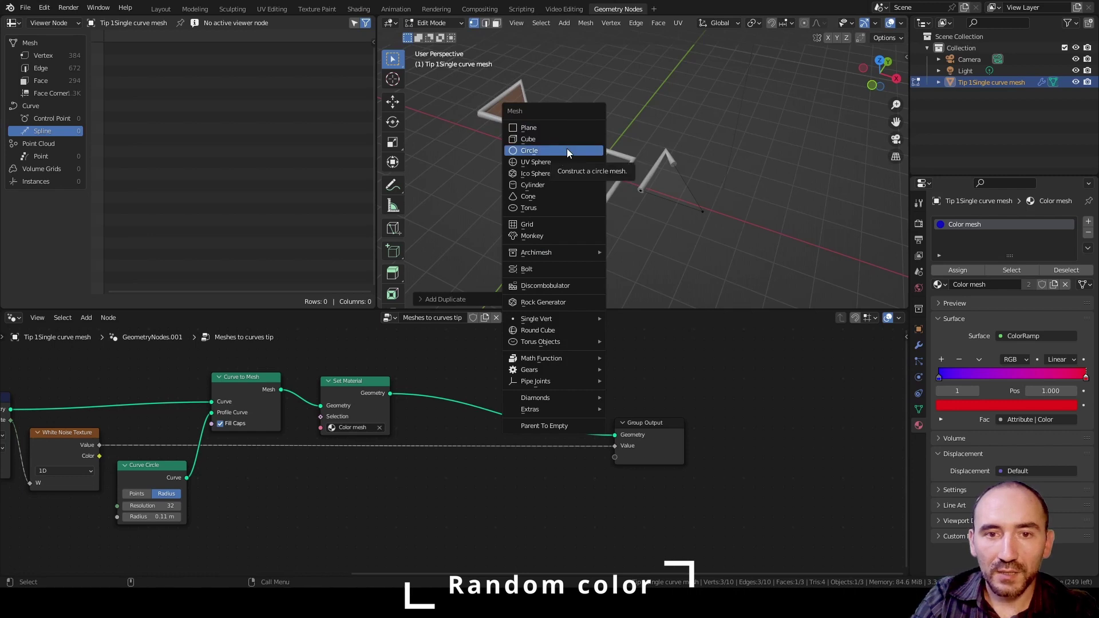
{"action": "left_click", "coordinate": [593, 127]}
{"action": "key", "text": "g"}
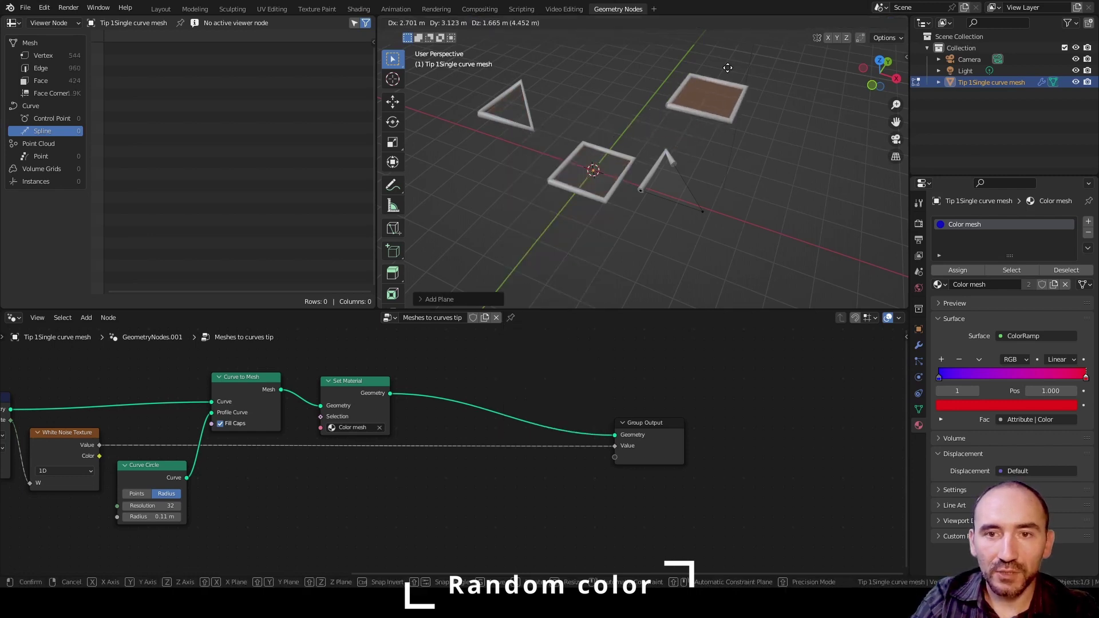
{"action": "left_click", "coordinate": [730, 65]}
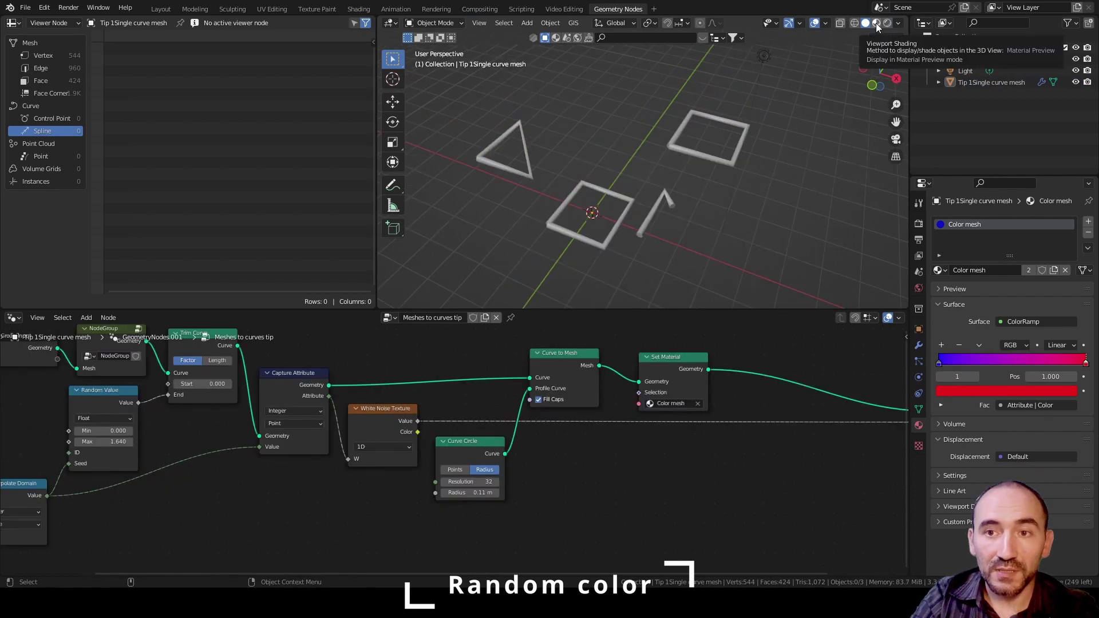
Show the viewport in material preview and set the Color mesh material's ColorRamp to HSV mode with Far interpolation
{"action": "left_click", "coordinate": [875, 23]}
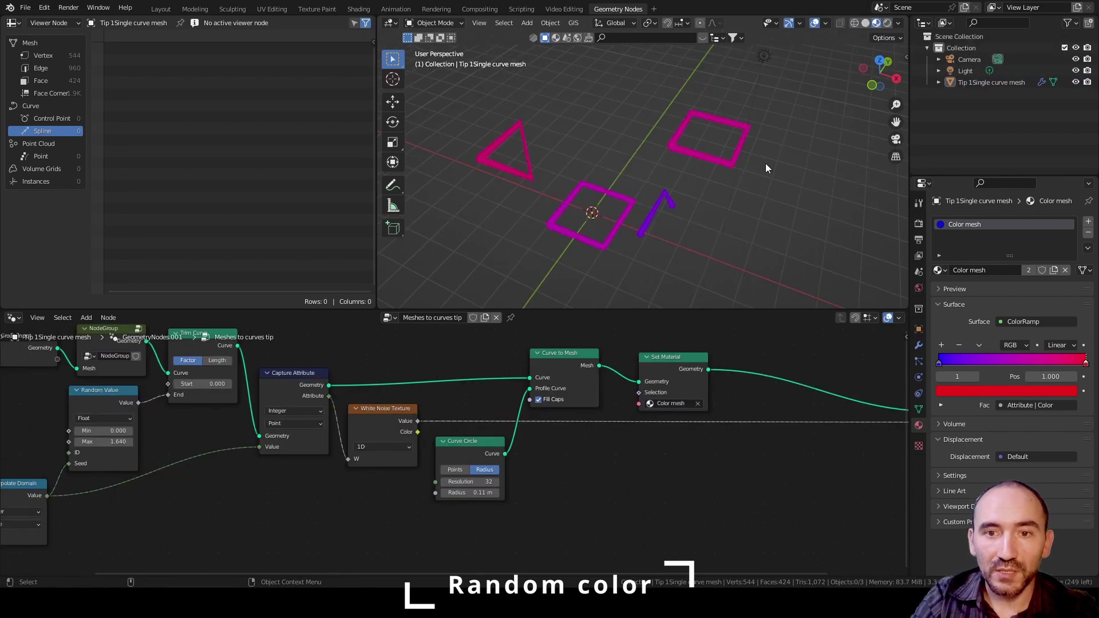
{"action": "left_click", "coordinate": [358, 10]}
{"action": "scroll", "coordinate": [435, 412], "scroll_direction": "up", "scroll_amount": 2}
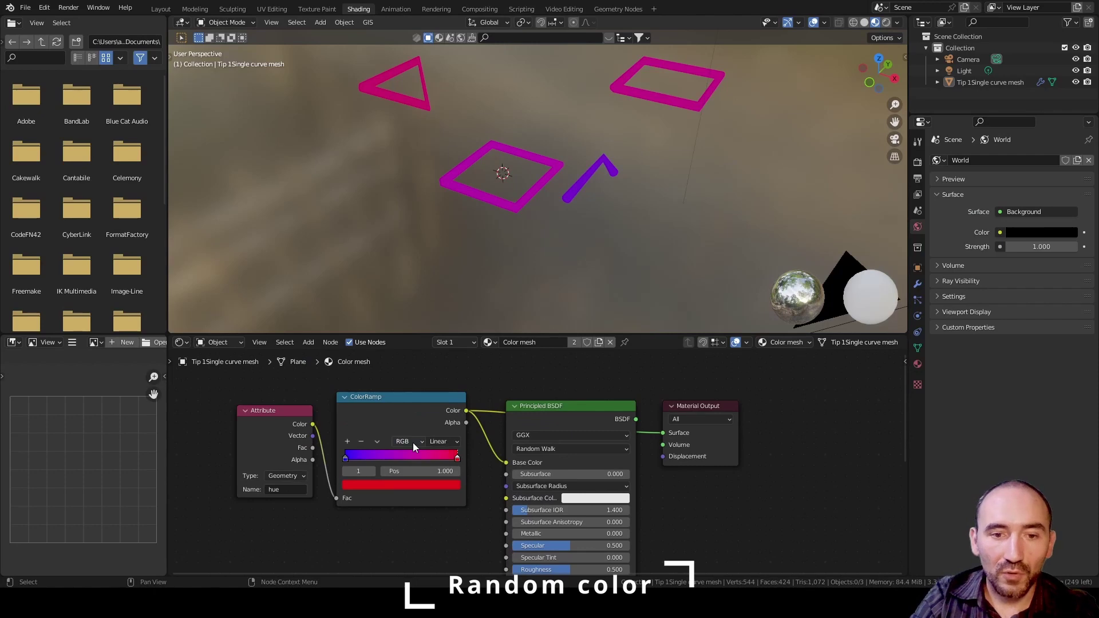
{"action": "left_click", "coordinate": [407, 441]}
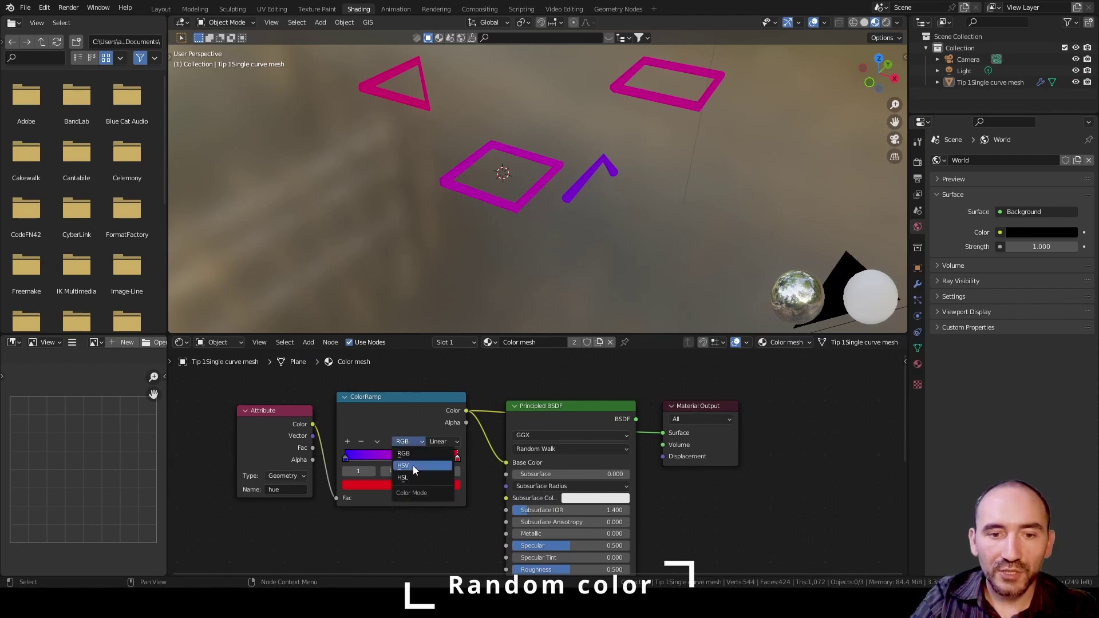
{"action": "left_click", "coordinate": [414, 465]}
{"action": "left_click", "coordinate": [441, 441]}
{"action": "left_click", "coordinate": [436, 465]}
Back in the Geometry Nodes workspace, set the Max of the Random Value node driving the trim to 0.480
{"action": "left_click", "coordinate": [617, 8]}
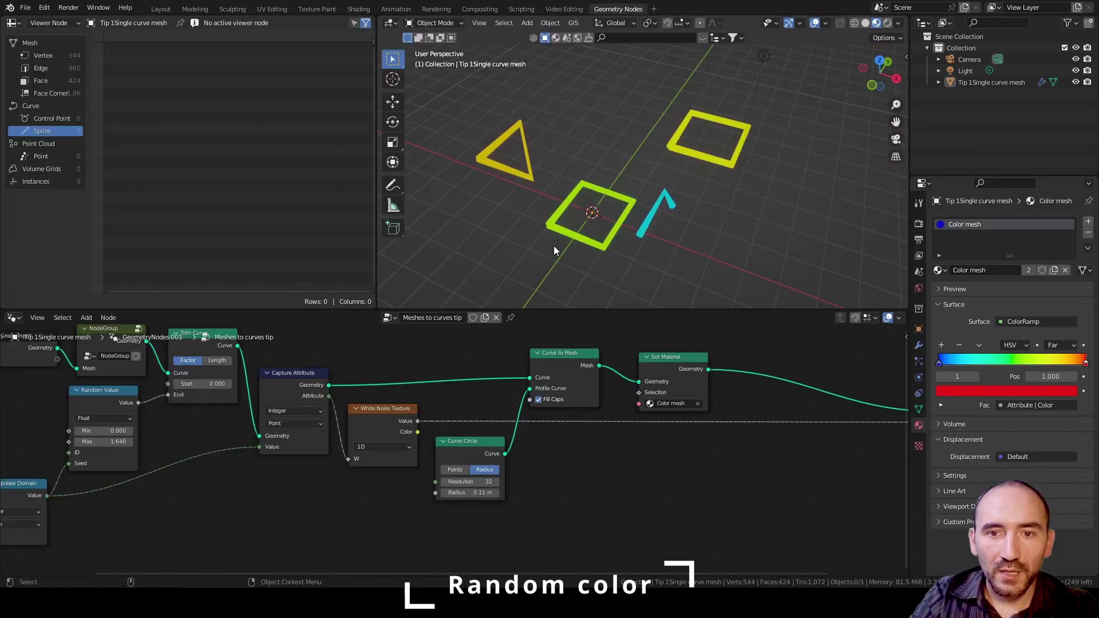
{"action": "scroll", "coordinate": [562, 466], "scroll_direction": "up", "scroll_amount": 2}
{"action": "middle_click_drag", "start_coordinate": [200, 475], "coordinate": [470, 480]}
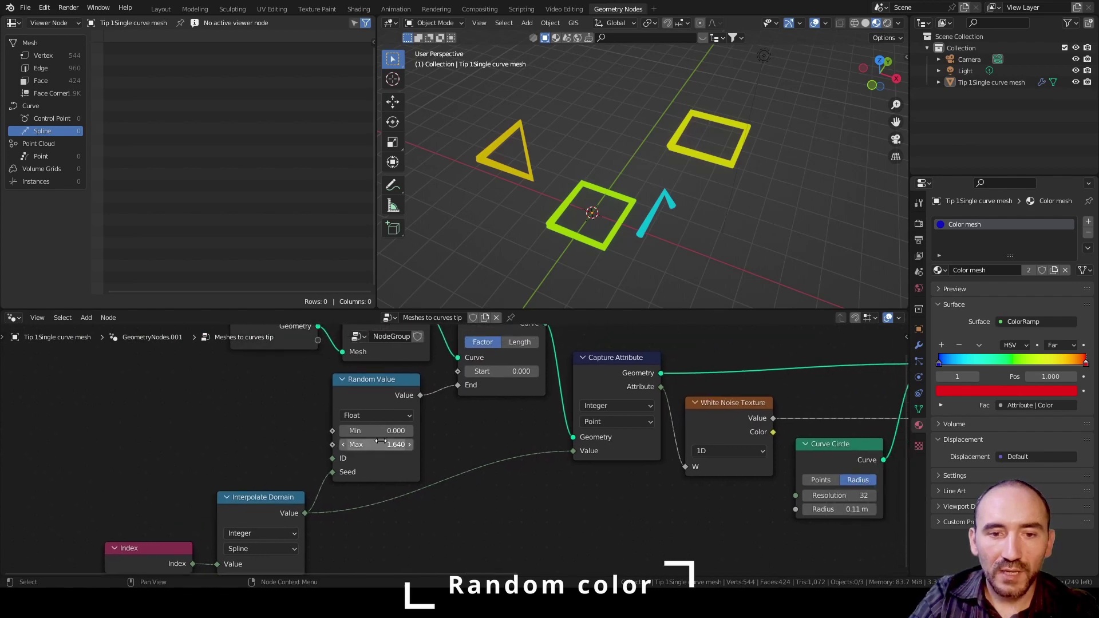
{"action": "left_click_drag", "start_coordinate": [378, 444], "coordinate": [340, 444]}
Rename the nested NodeGroup feeding the Trim Curve node to Meshes to curves and save the file
{"action": "middle_click_drag", "start_coordinate": [485, 406], "coordinate": [455, 472]}
{"action": "scroll", "coordinate": [455, 472], "scroll_direction": "down", "scroll_amount": 1}
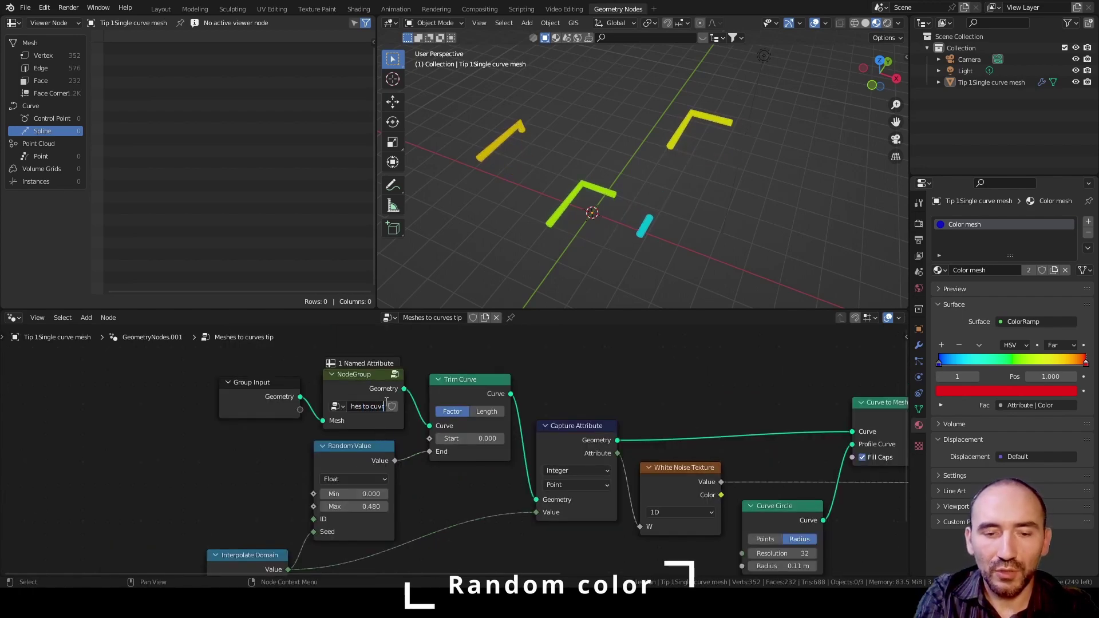
{"action": "type", "text": "es"}
{"action": "key", "text": "Return"}
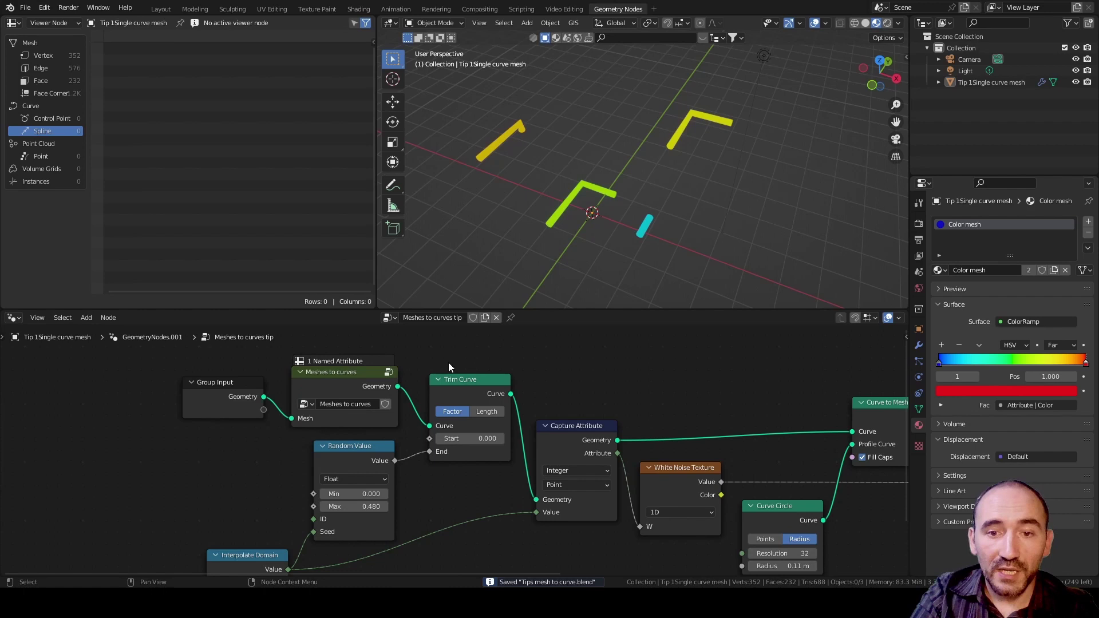
{"action": "scroll", "coordinate": [459, 387], "scroll_direction": "down", "scroll_amount": 3}
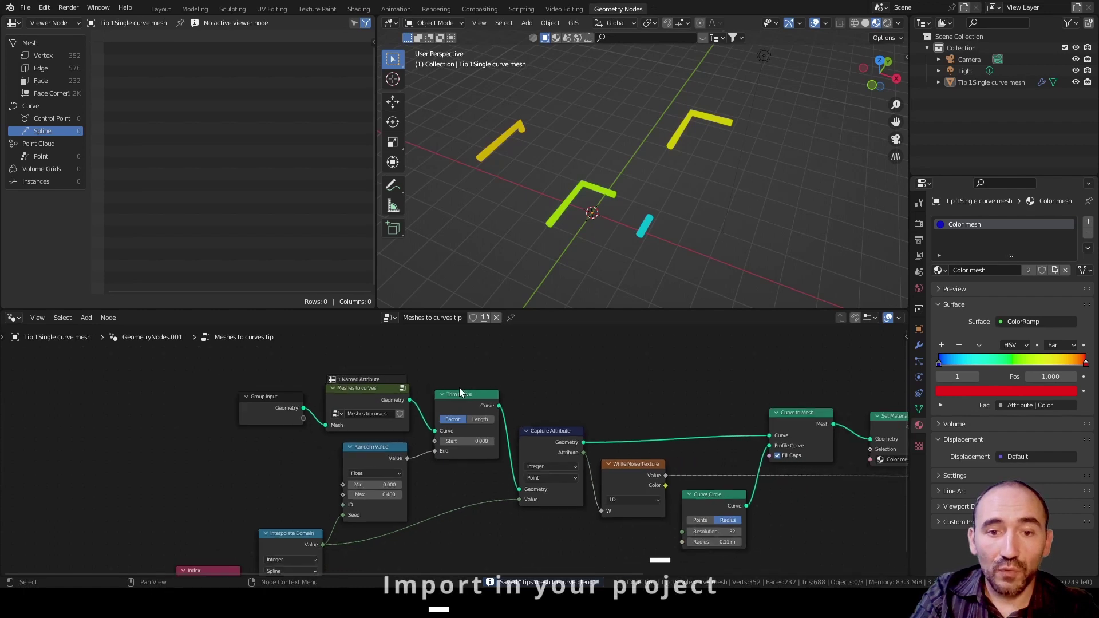
Display the node tree of the Mesh to curve tip modifier and shift its Mesh to curve group node slightly
{"action": "left_click", "coordinate": [360, 400]}
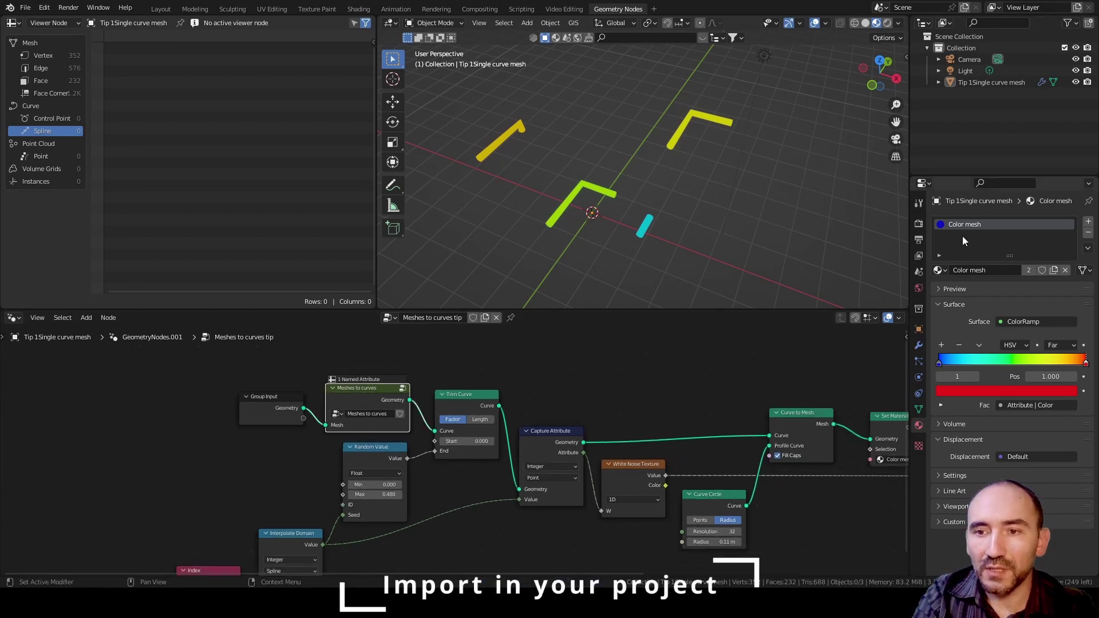
{"action": "left_click", "coordinate": [919, 345]}
{"action": "left_click", "coordinate": [1042, 303]}
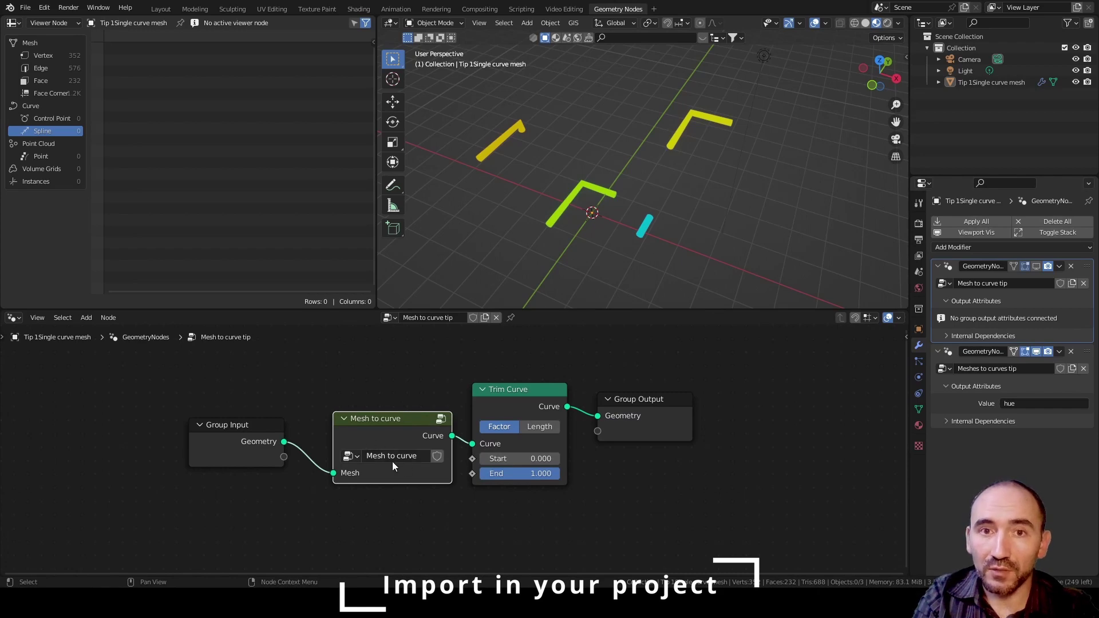
{"action": "left_click_drag", "start_coordinate": [396, 441], "coordinate": [393, 431]}
{"action": "left_click", "coordinate": [530, 359]}
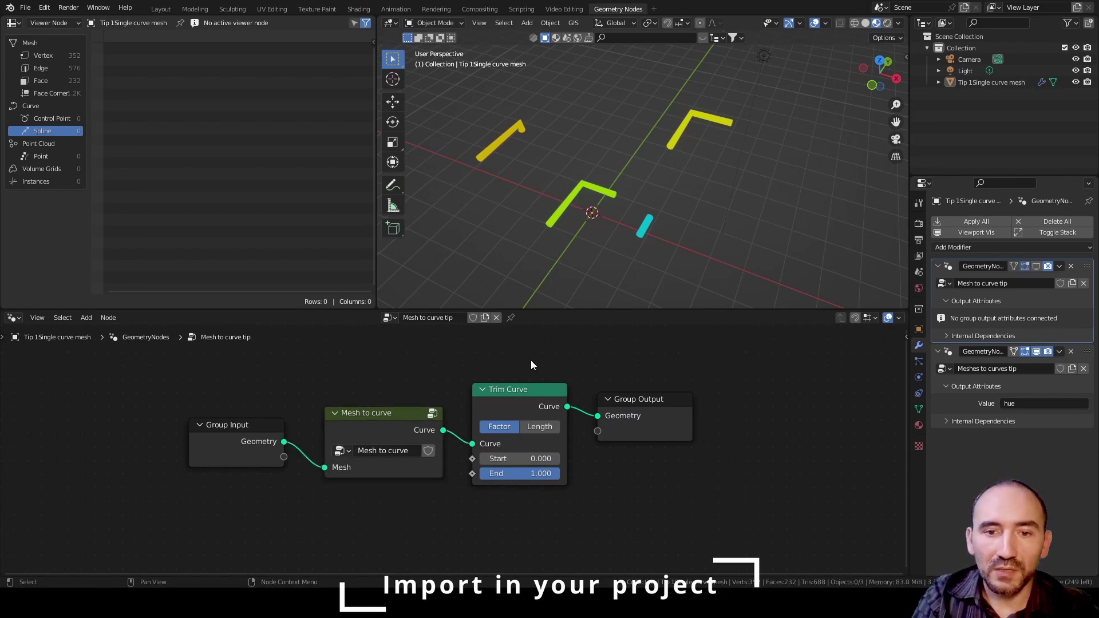
In a new file containing a plane, add the Geometry Nodes workspace and create a new geometry node tree on the plane
{"action": "left_click", "coordinate": [26, 8]}
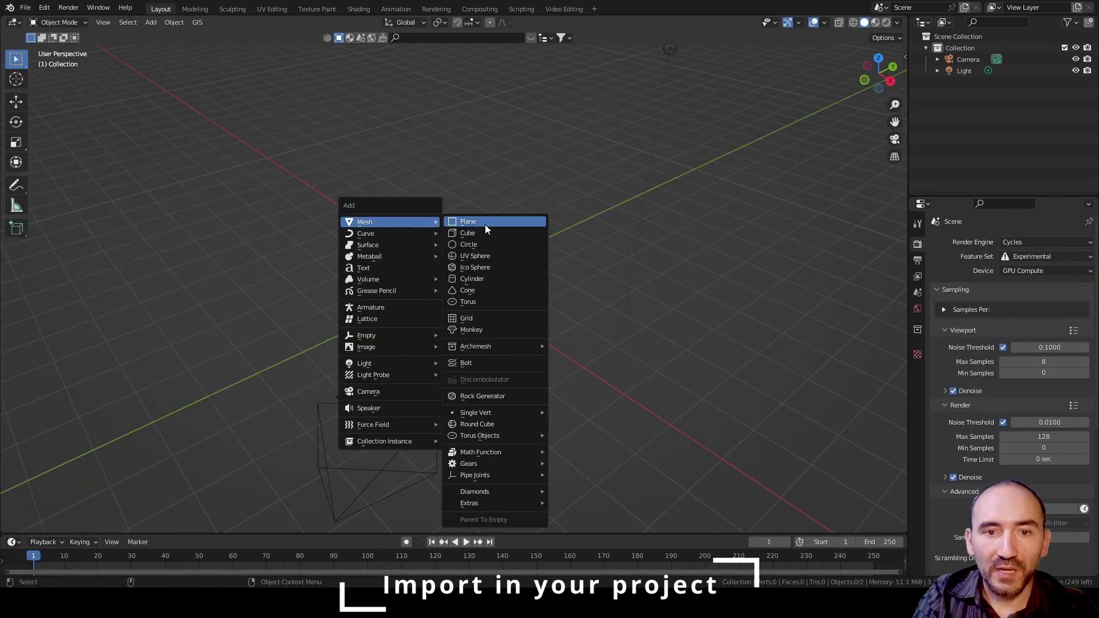
{"action": "left_click", "coordinate": [485, 224]}
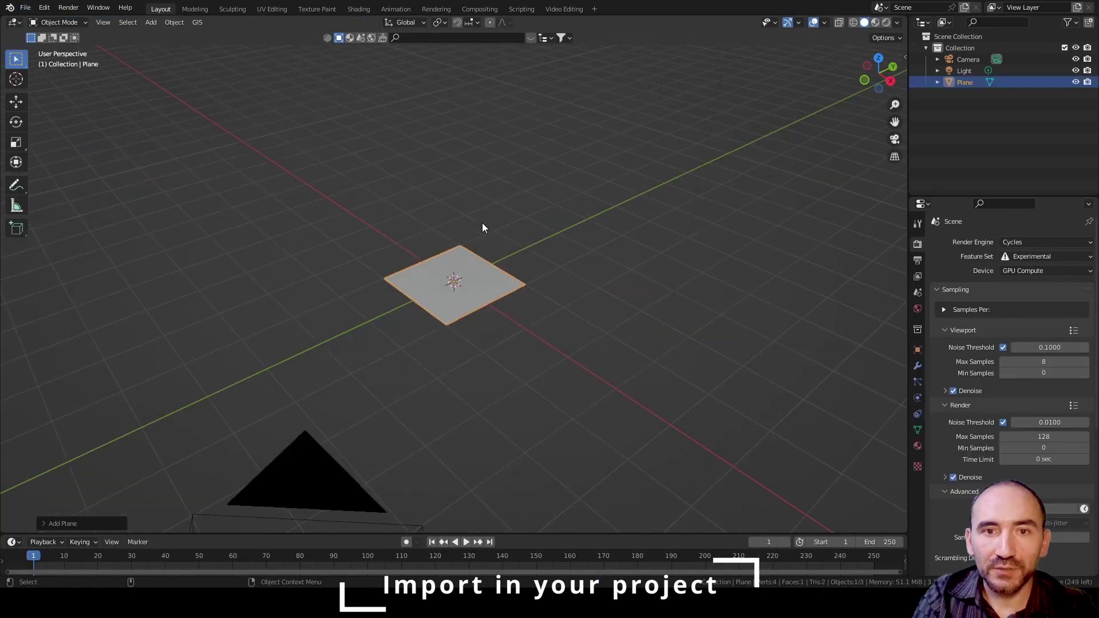
{"action": "left_click", "coordinate": [595, 10]}
{"action": "mouse_move", "coordinate": [589, 27]}
{"action": "left_click", "coordinate": [664, 165]}
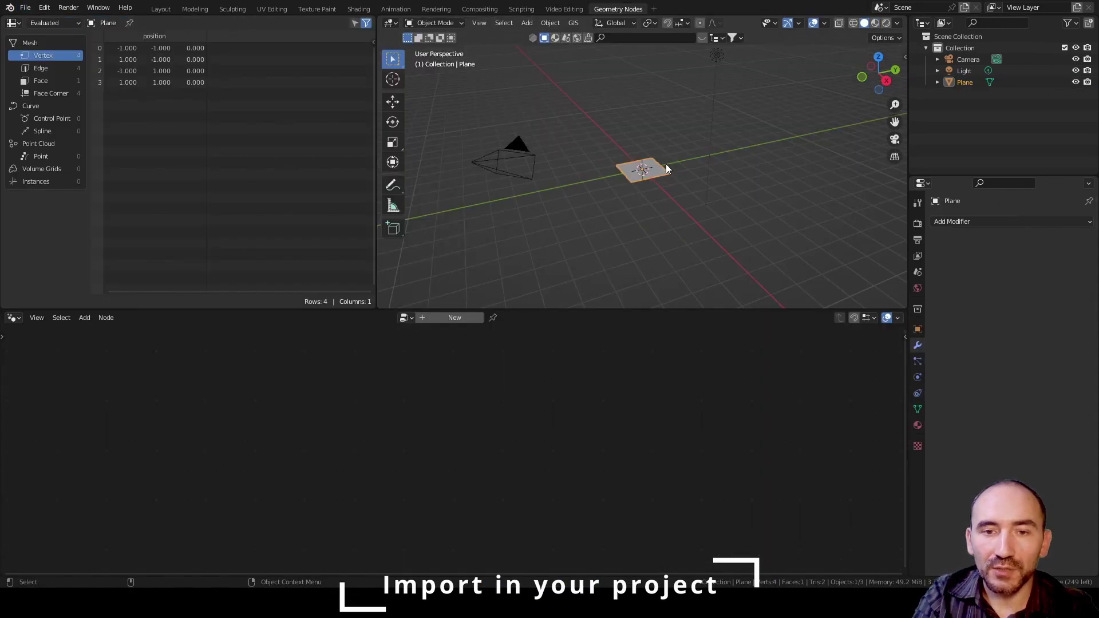
{"action": "left_click", "coordinate": [450, 318]}
{"action": "scroll", "coordinate": [469, 395], "scroll_direction": "up", "scroll_amount": 3}
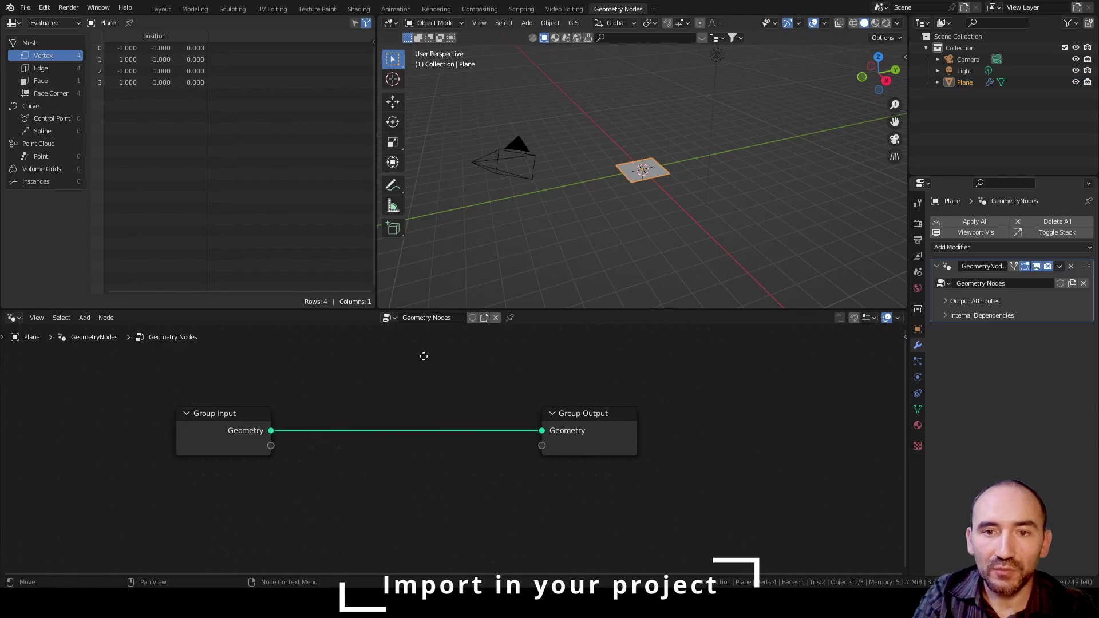
Append the Mesh to curve node group and insert it on the link between Group Input and Group Output
{"action": "left_click", "coordinate": [26, 8]}
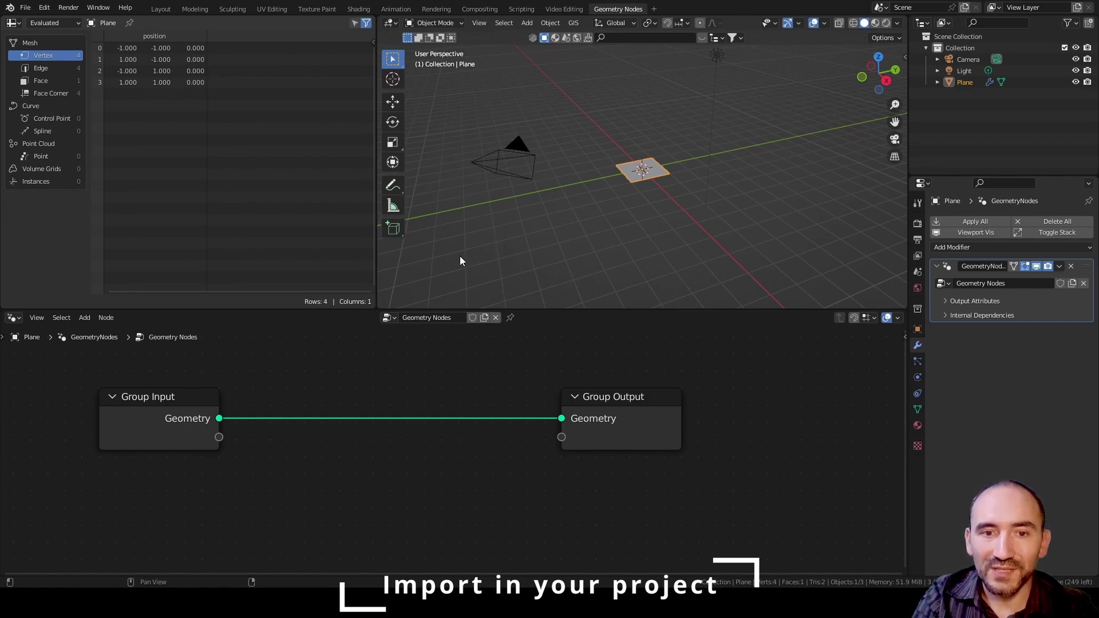
{"action": "left_click", "coordinate": [481, 156]}
{"action": "key", "text": "F3"}
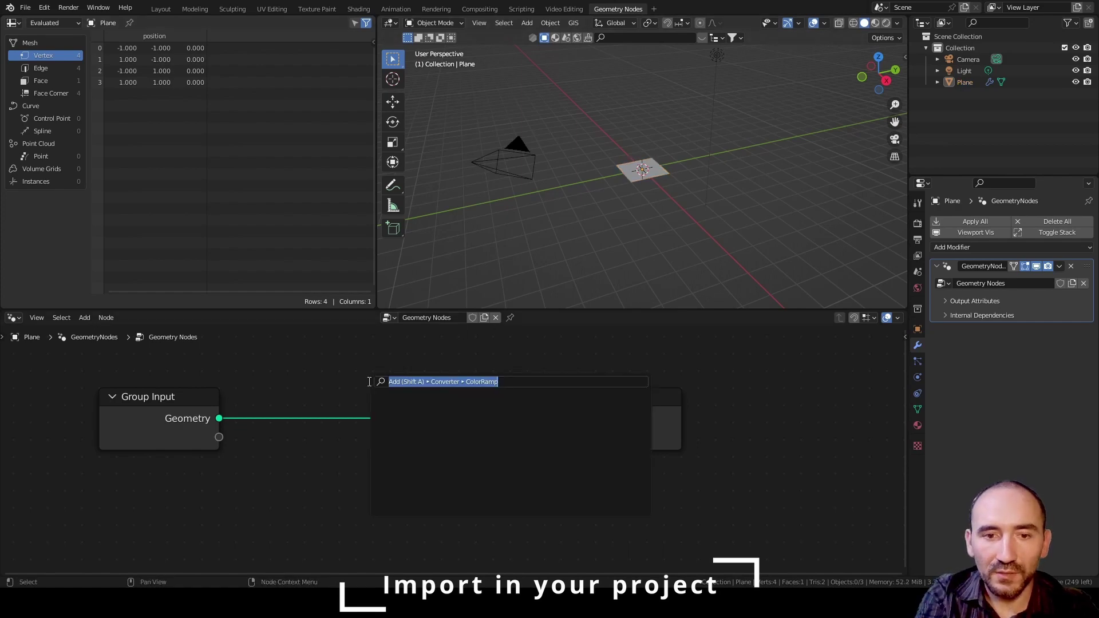
{"action": "type", "text": "mesh to"}
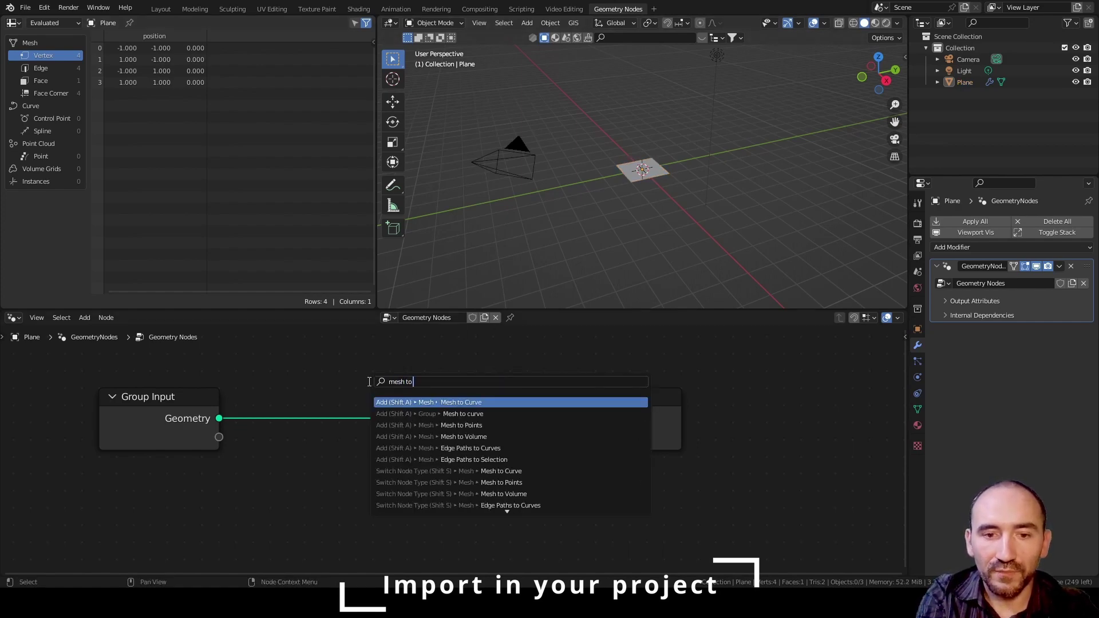
{"action": "key", "text": "Down"}
{"action": "key", "text": "Up"}
{"action": "key", "text": "Down"}
{"action": "key", "text": "Return"}
{"action": "left_click", "coordinate": [318, 365]}
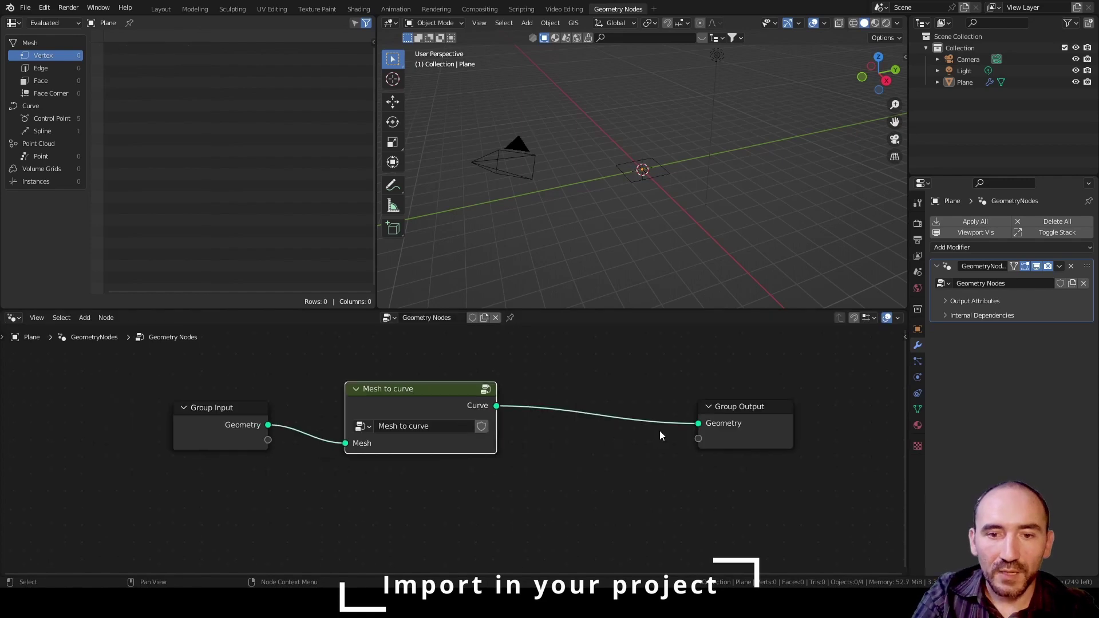
Insert a Trim Curve node between the Mesh to curve group and Group Output, and set its End to 0.950
{"action": "middle_click_drag", "start_coordinate": [660, 435], "coordinate": [366, 421]}
{"action": "key", "text": "F3"}
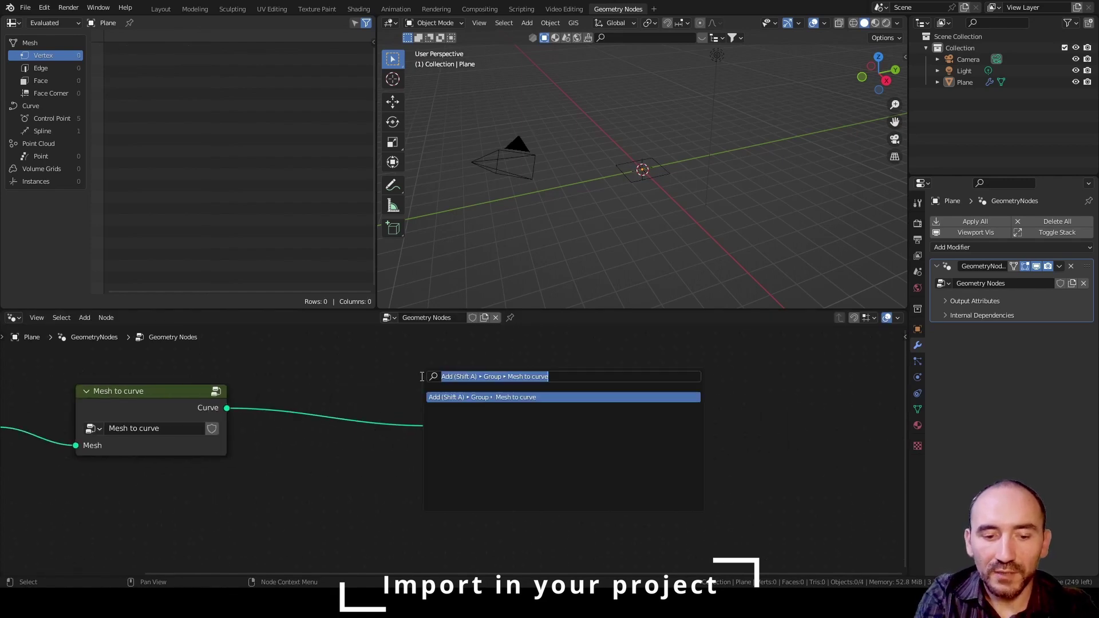
{"action": "type", "text": "trim cu"}
{"action": "key", "text": "Return"}
{"action": "left_click", "coordinate": [328, 412]}
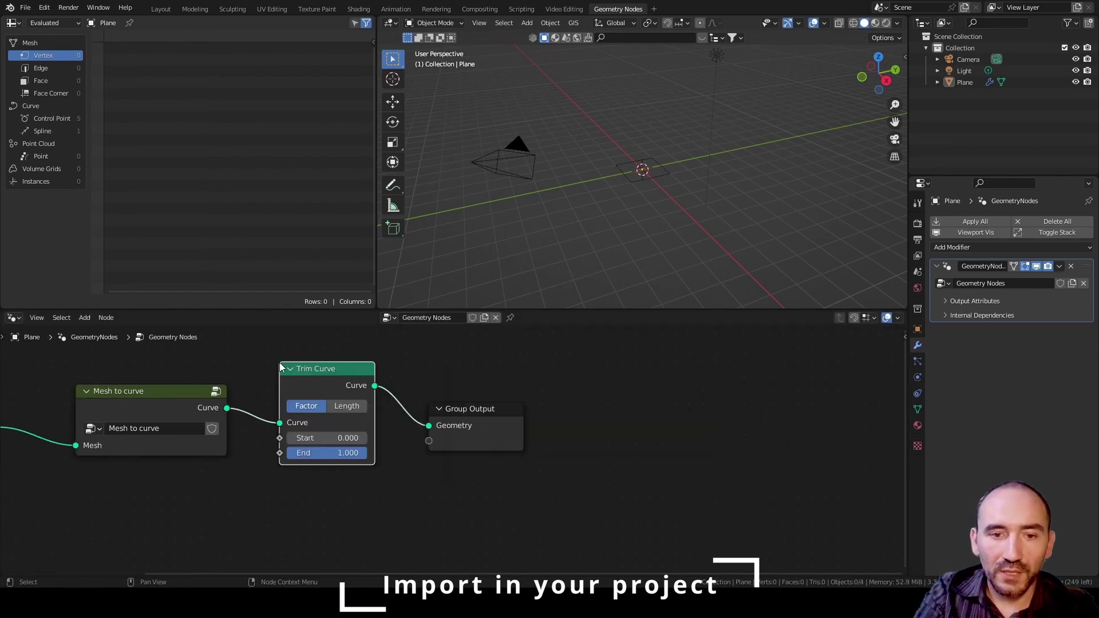
{"action": "left_click_drag", "start_coordinate": [329, 452], "coordinate": [292, 453]}
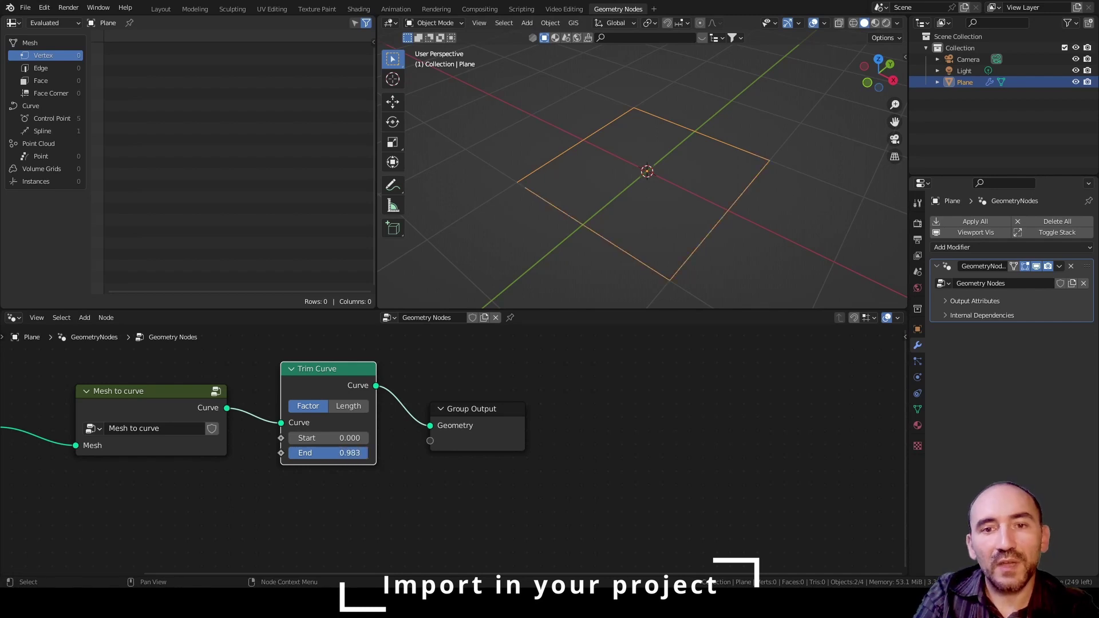
{"action": "key", "text": "shift+a"}
{"action": "mouse_move", "coordinate": [626, 174]}
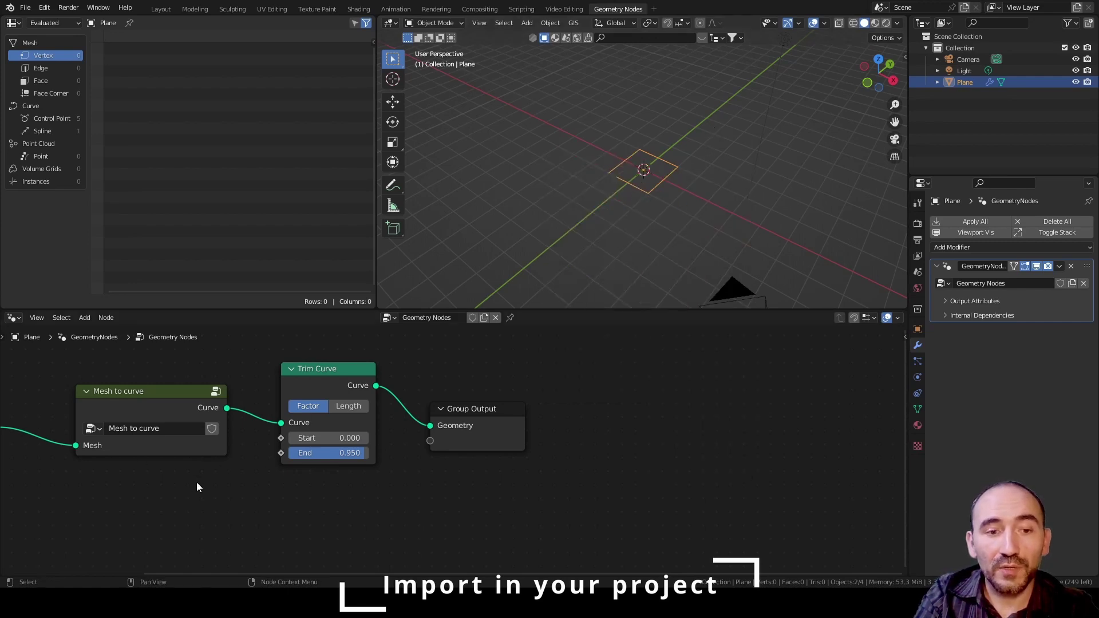
{"action": "scroll", "coordinate": [197, 482], "scroll_direction": "down", "scroll_amount": 1}
{"action": "middle_click_drag", "start_coordinate": [198, 482], "coordinate": [384, 453]}
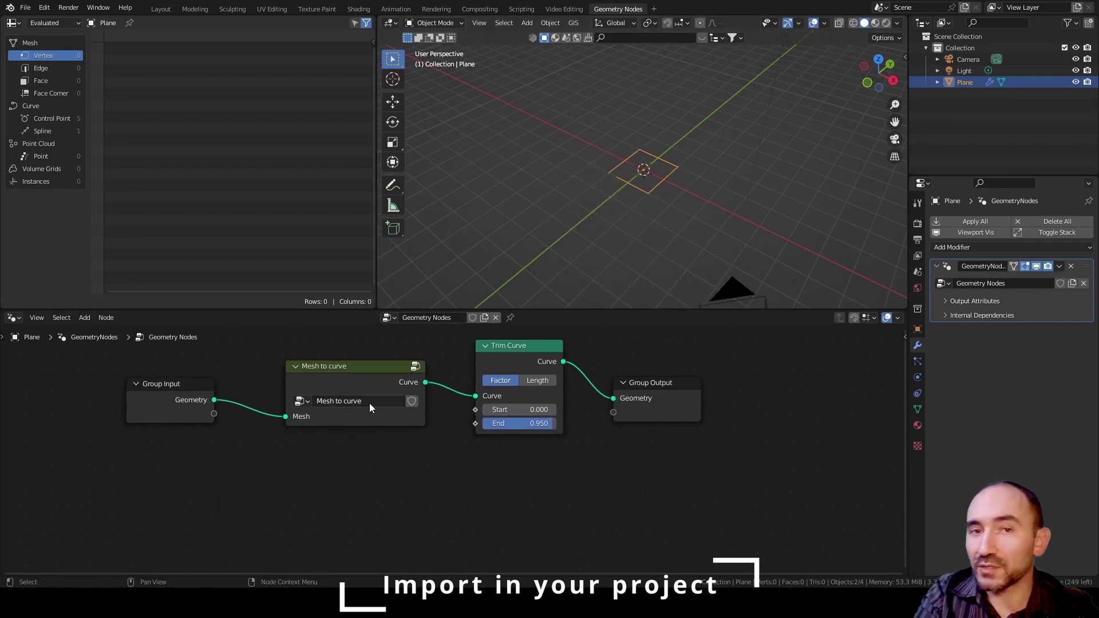